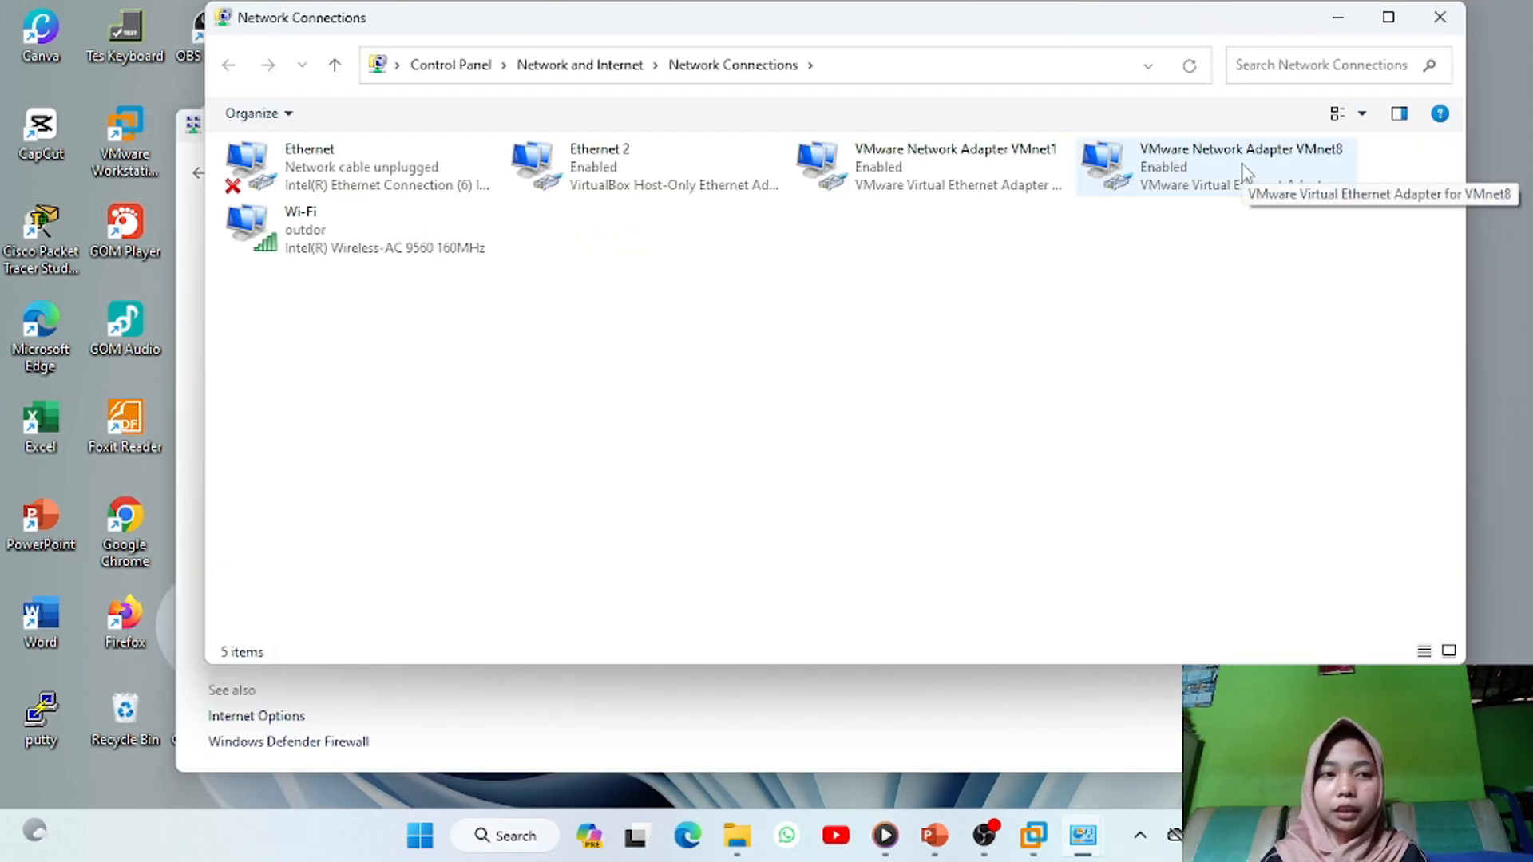
Open the VMnet8 adapter's status and view its network connection details
{"action": "double_click", "coordinate": [1242, 171]}
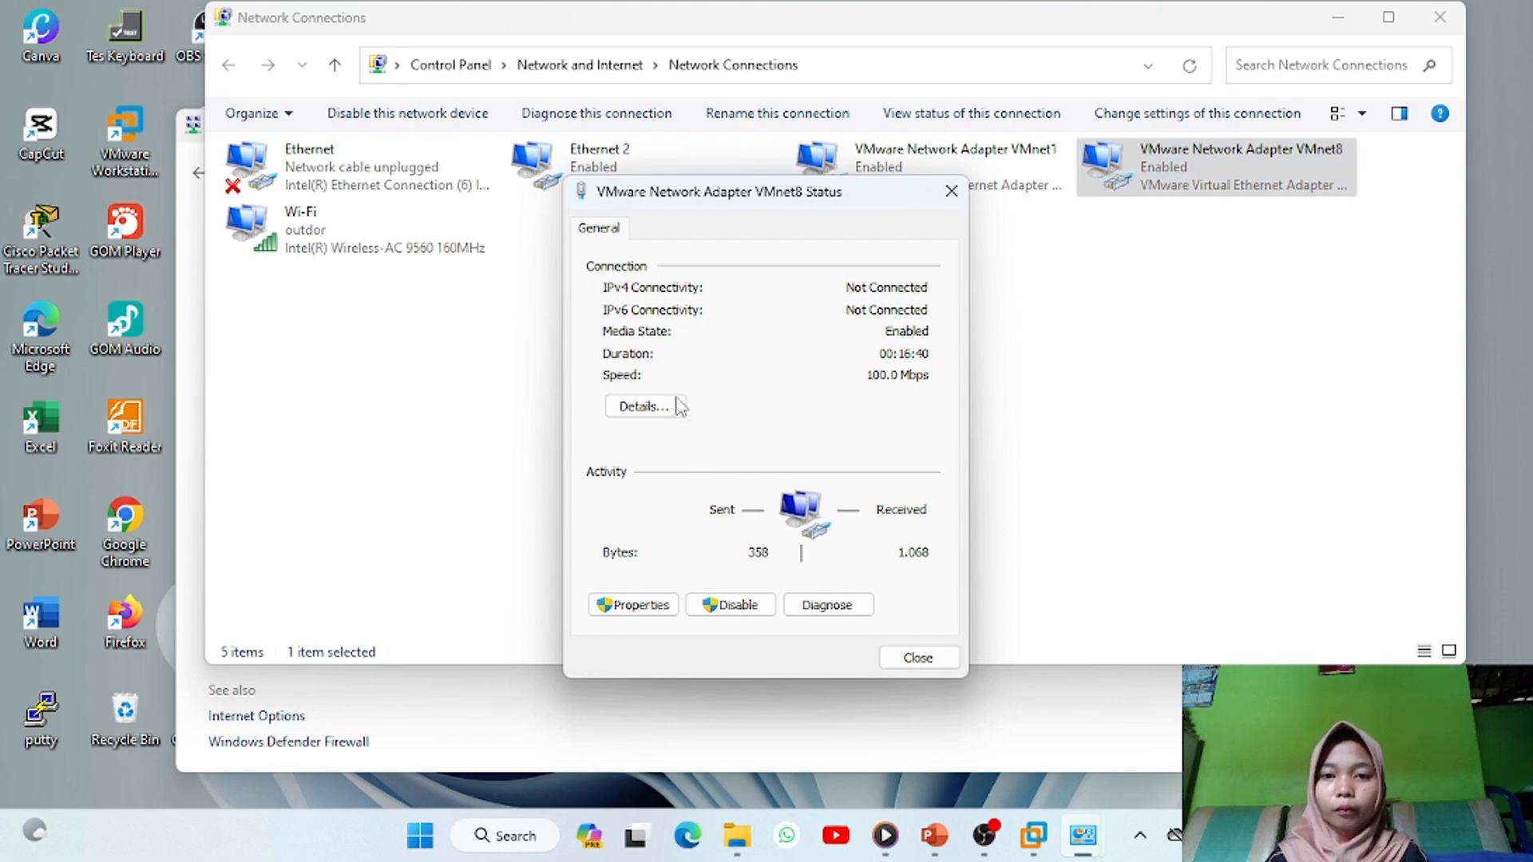
{"action": "left_click", "coordinate": [667, 405]}
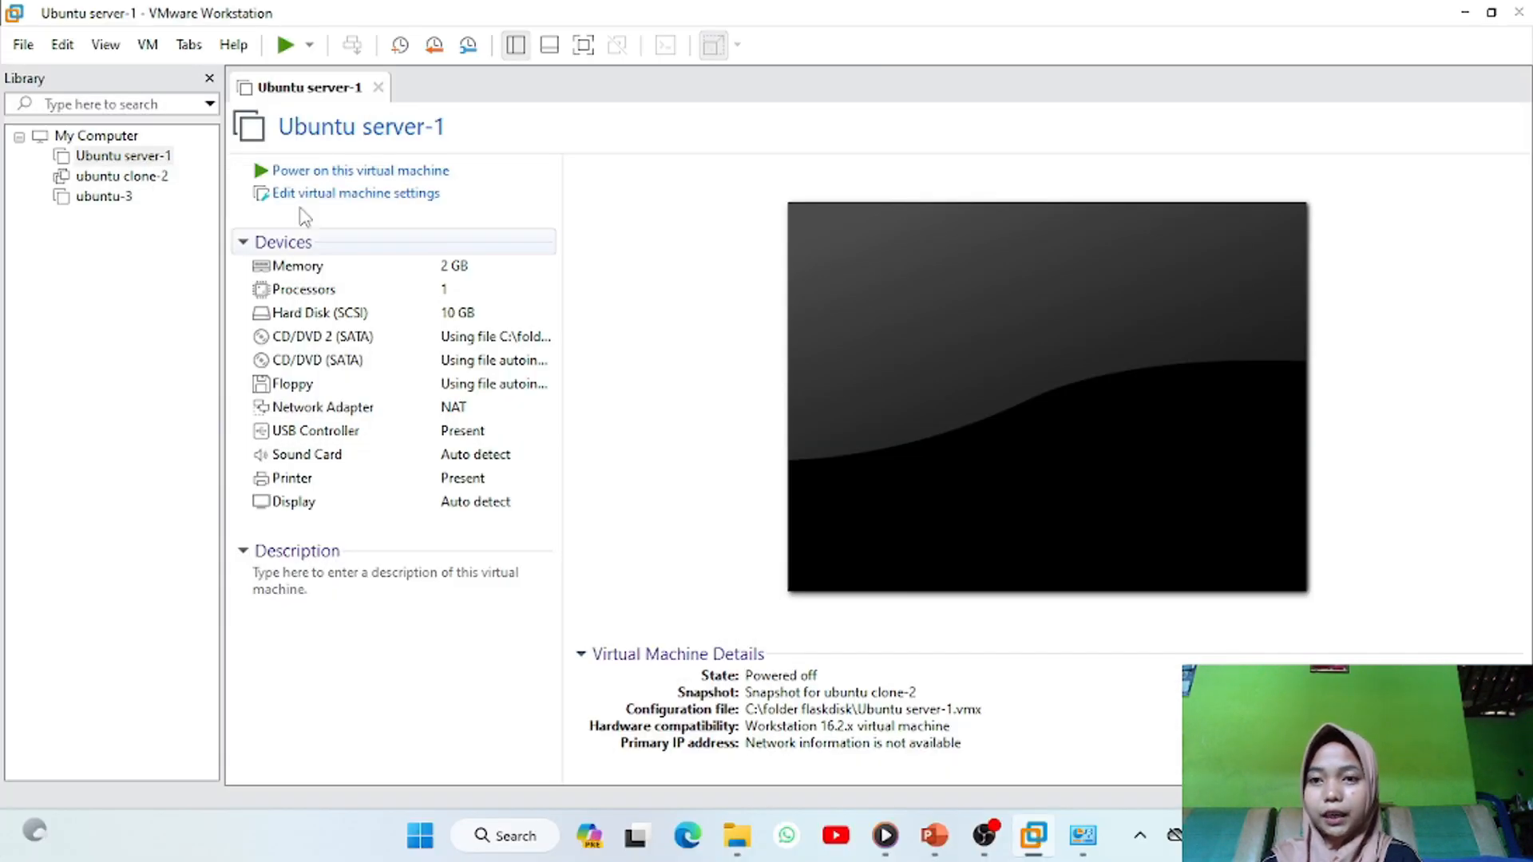
Power on Ubuntu server-1, log in, and clear the console
{"action": "left_click", "coordinate": [348, 170]}
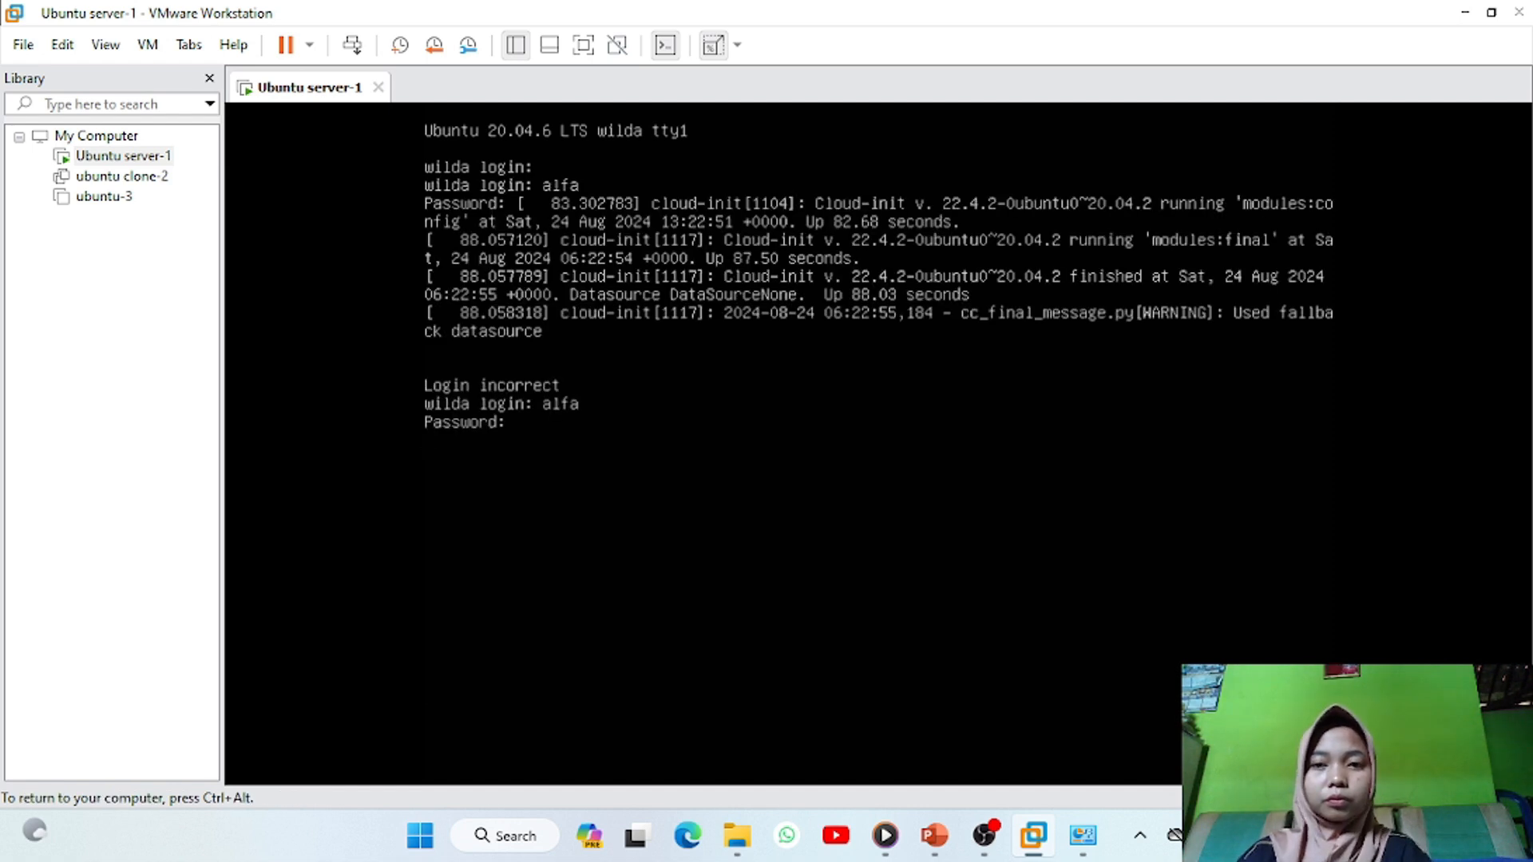
{"action": "key", "text": "Return"}
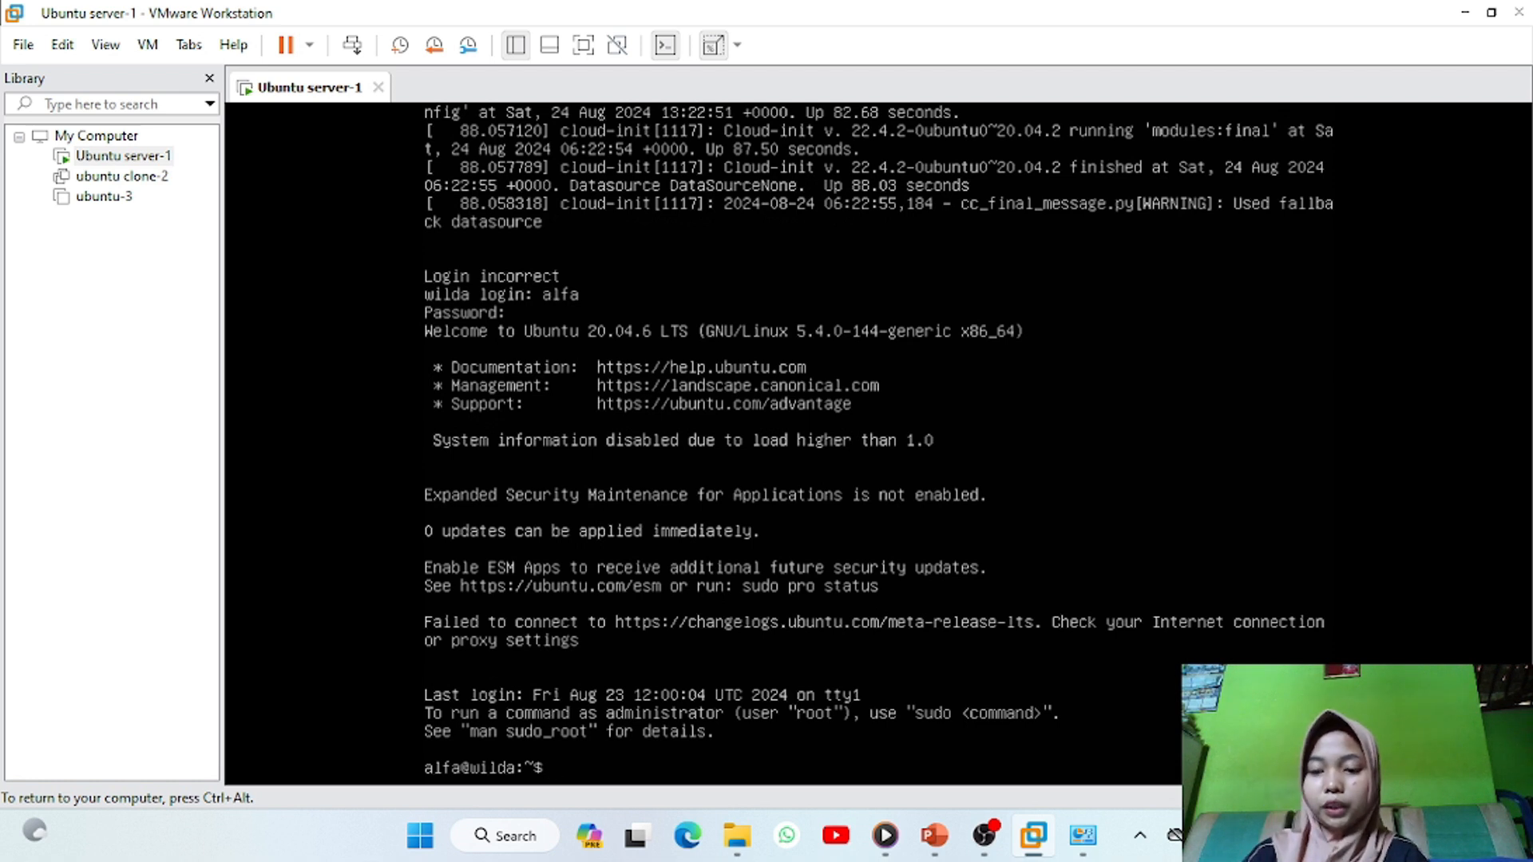
{"action": "type", "text": "clear"}
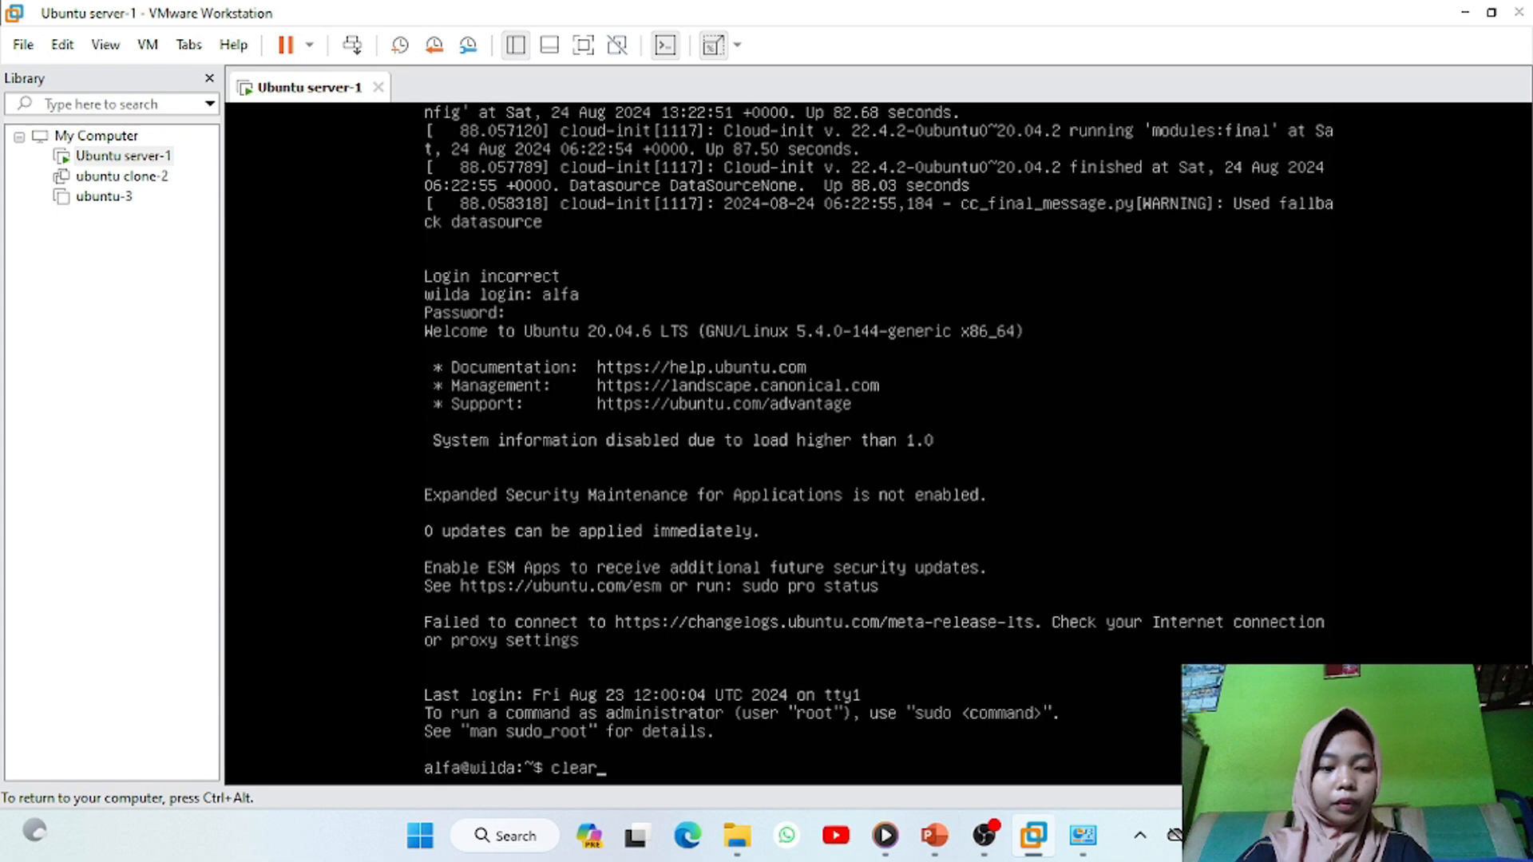
{"action": "key", "text": "Return"}
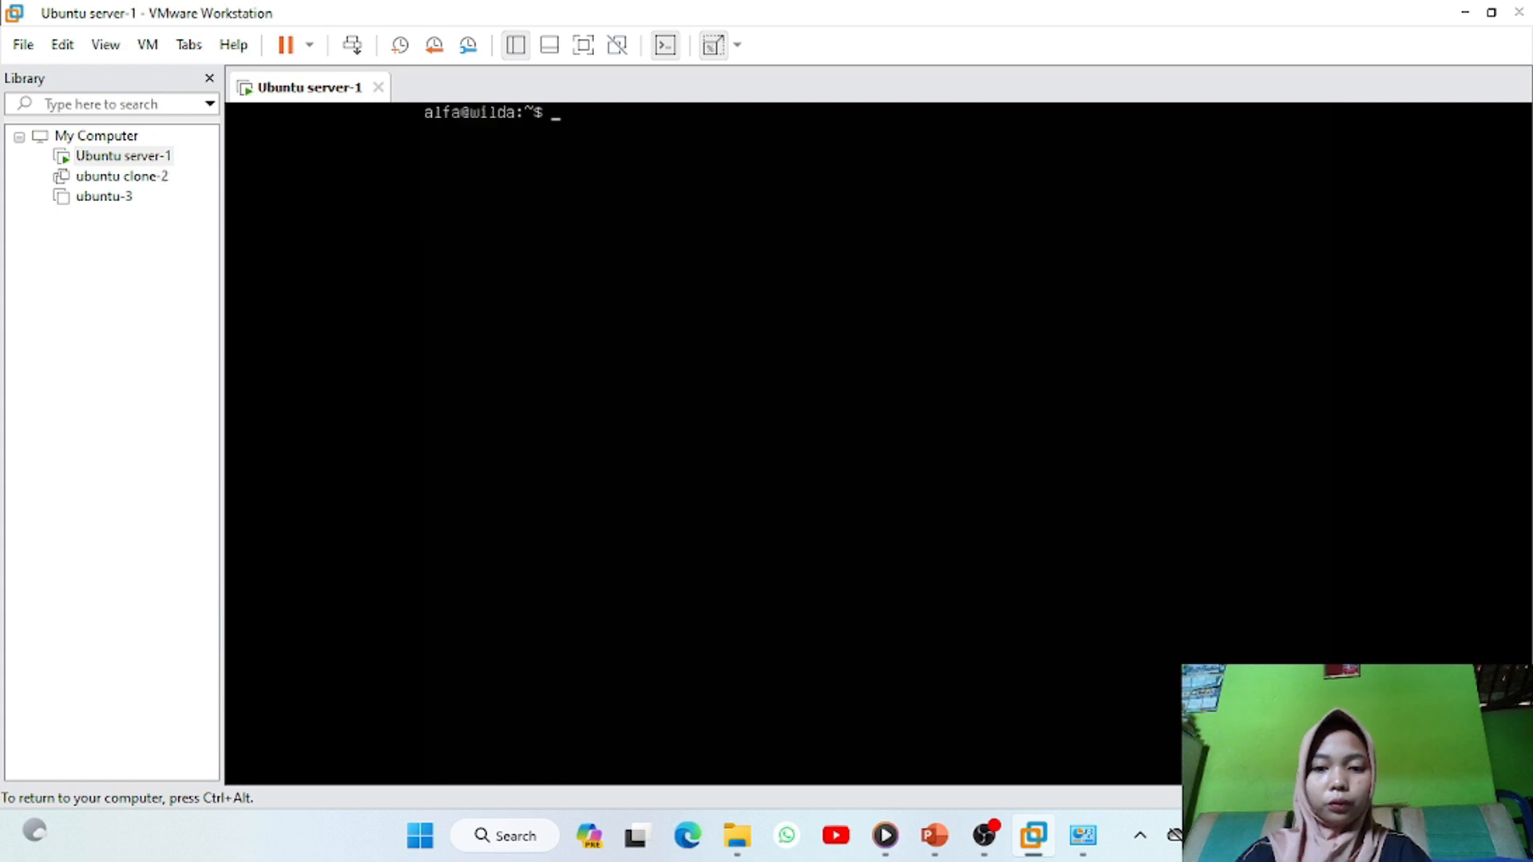
{"action": "key", "text": "Return"}
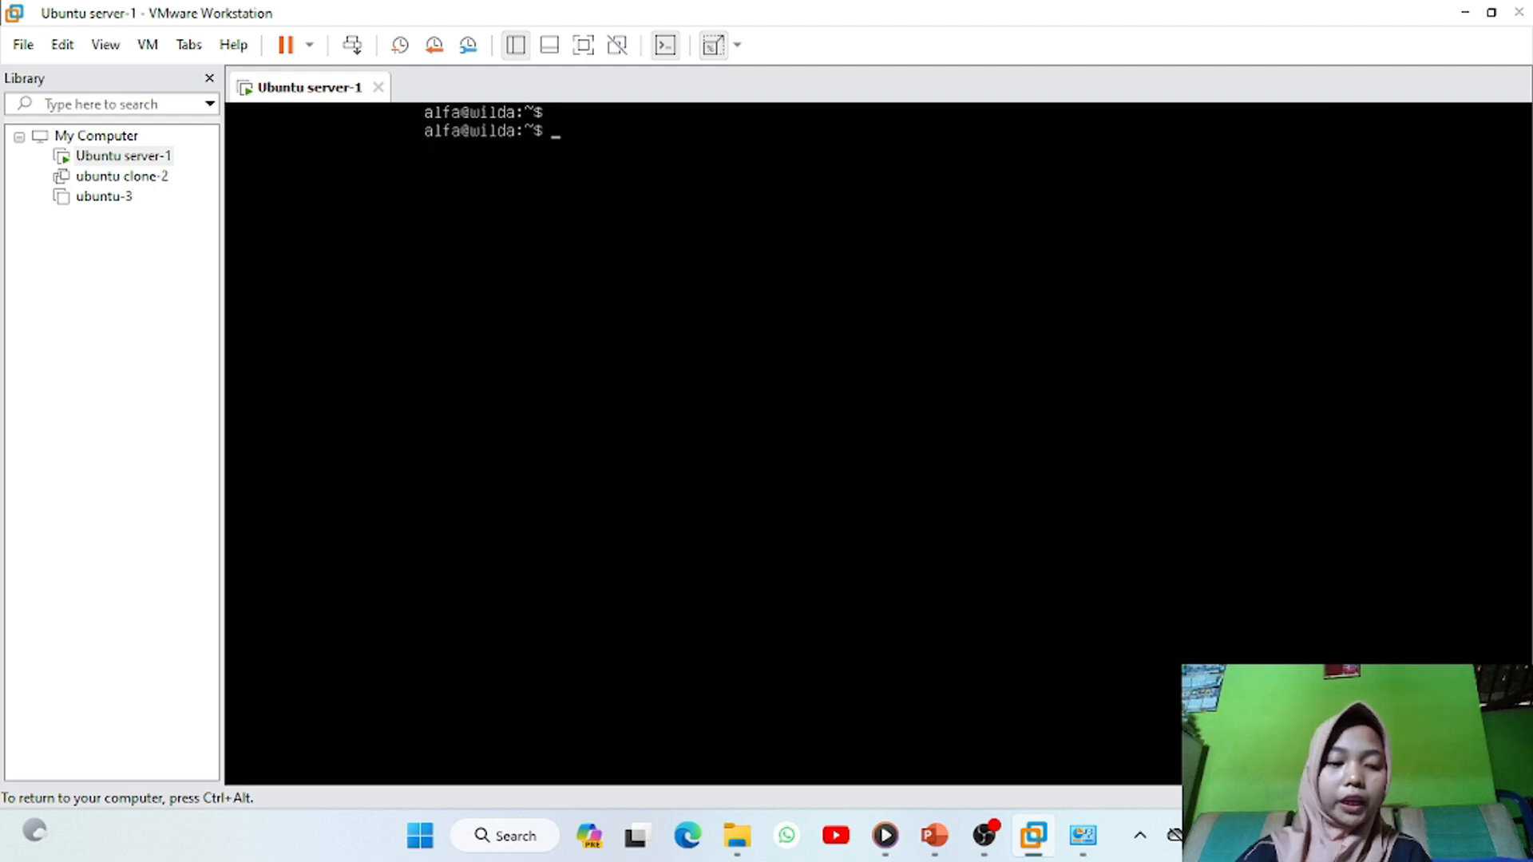
{"action": "key", "text": "Return"}
Run ip address to show ens33 at 192.168.135.128, then open ubuntu clone-2
{"action": "type", "text": "ip address"}
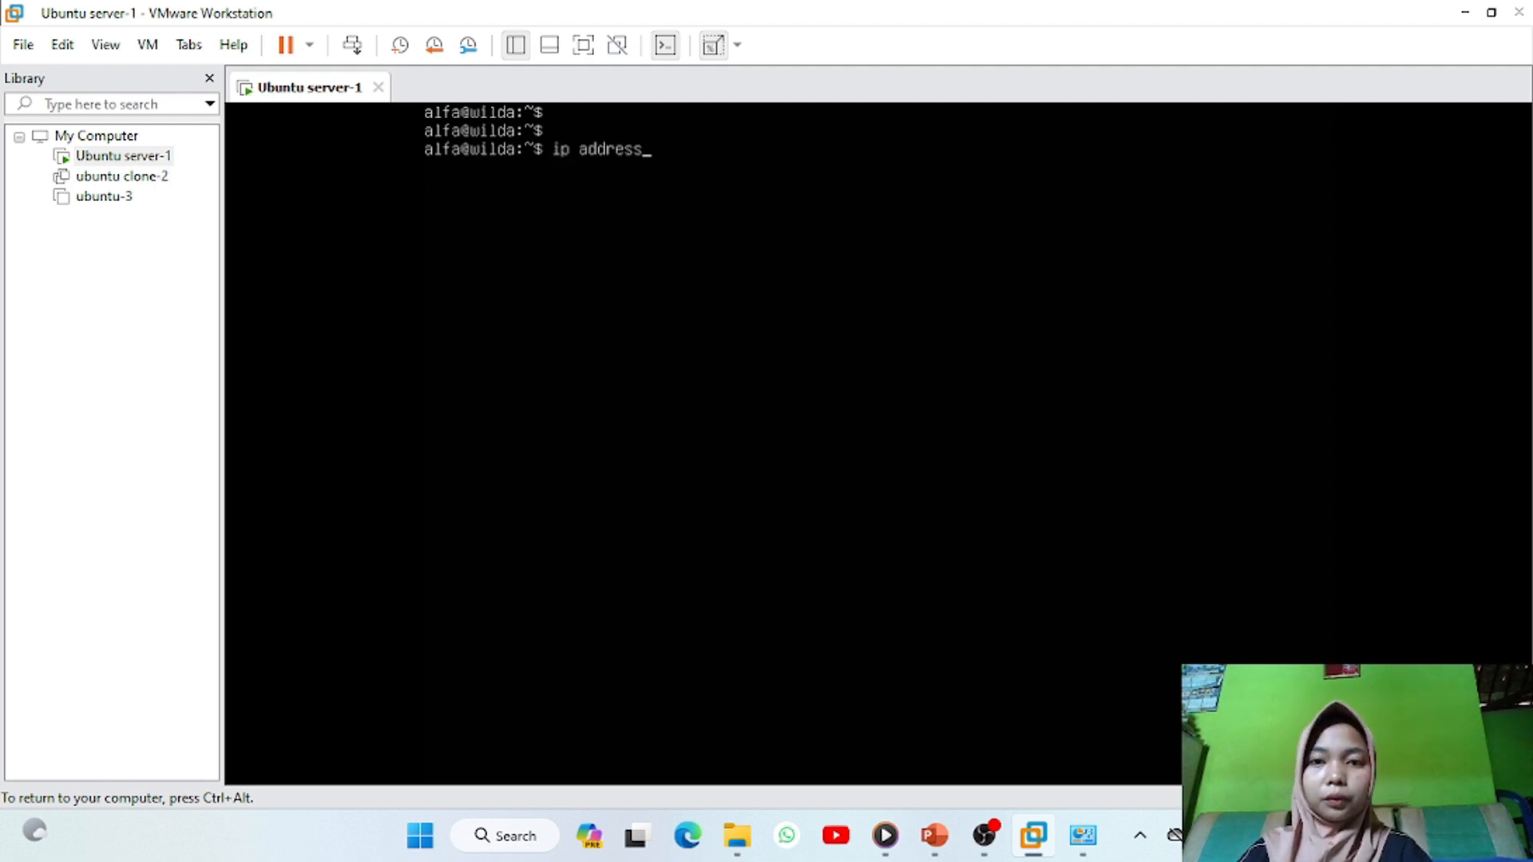
{"action": "key", "text": "Return"}
{"action": "key", "text": "ctrl+alt"}
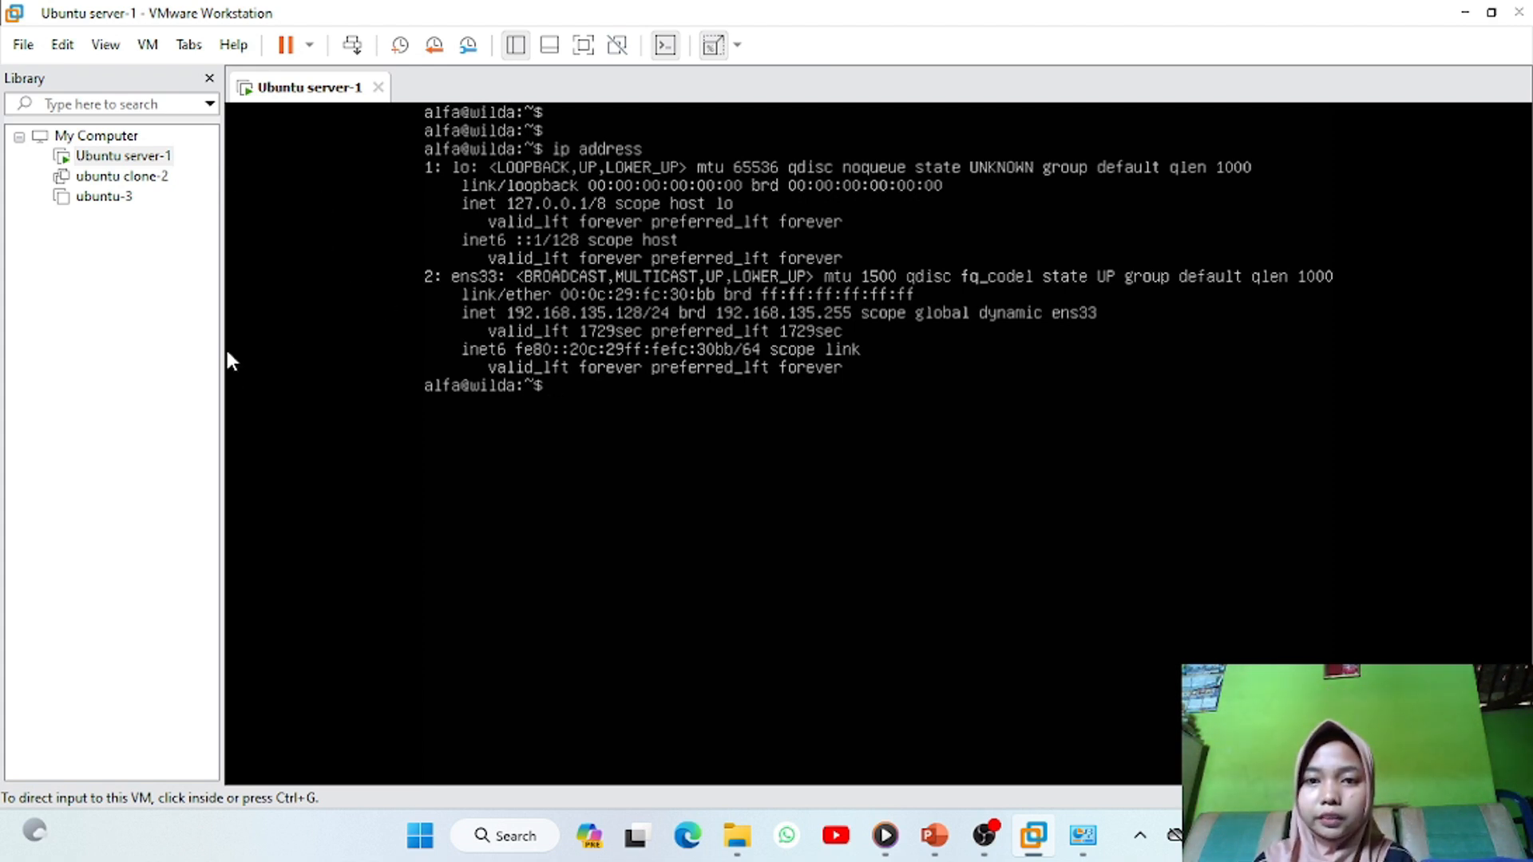
{"action": "double_click", "coordinate": [122, 175]}
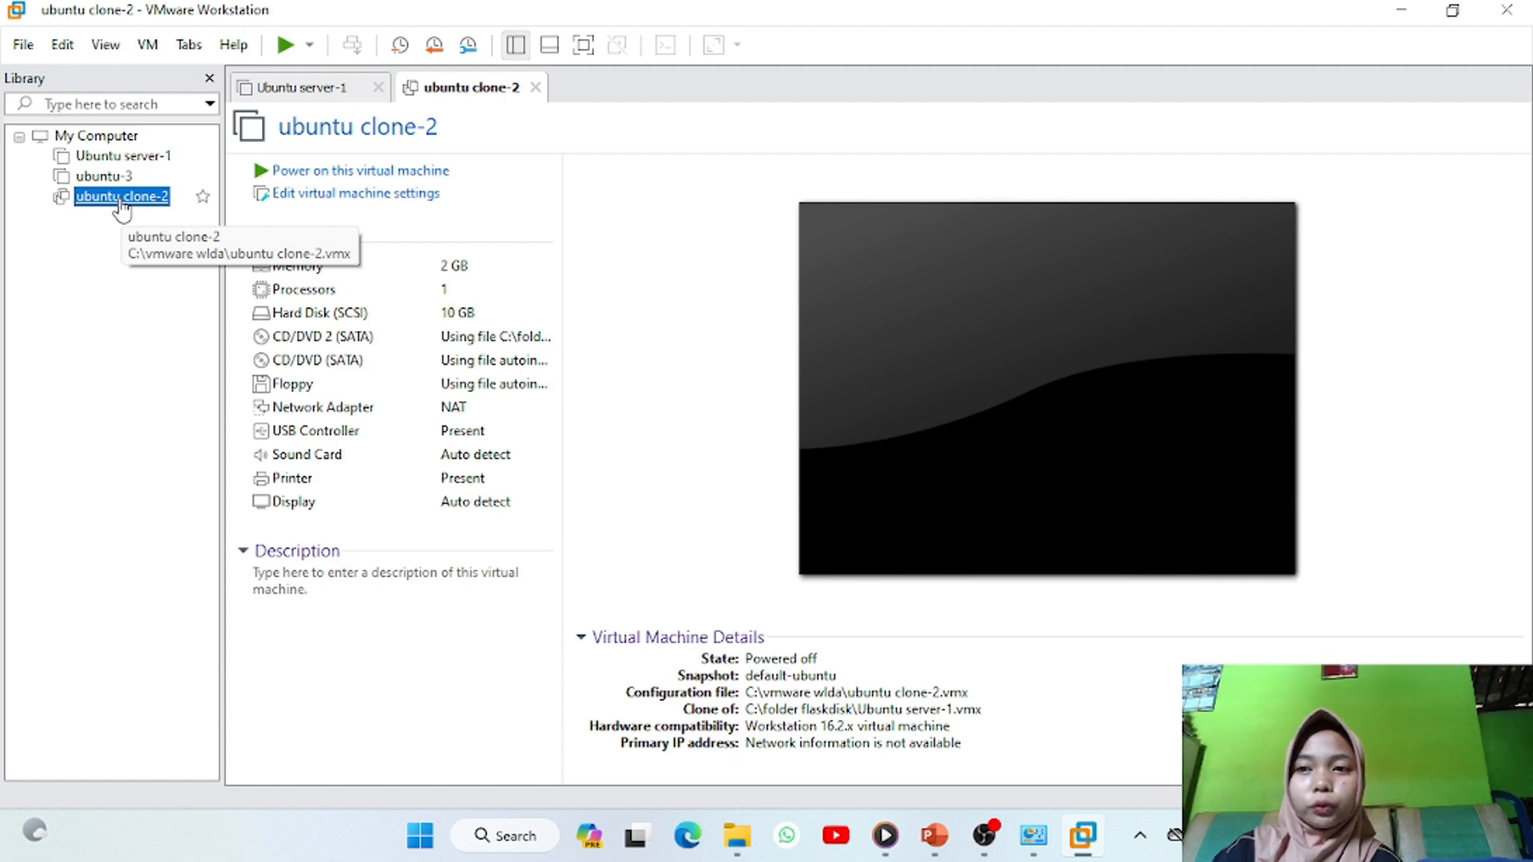
Power on ubuntu clone-2, log in, and clear its console
{"action": "left_click", "coordinate": [326, 172]}
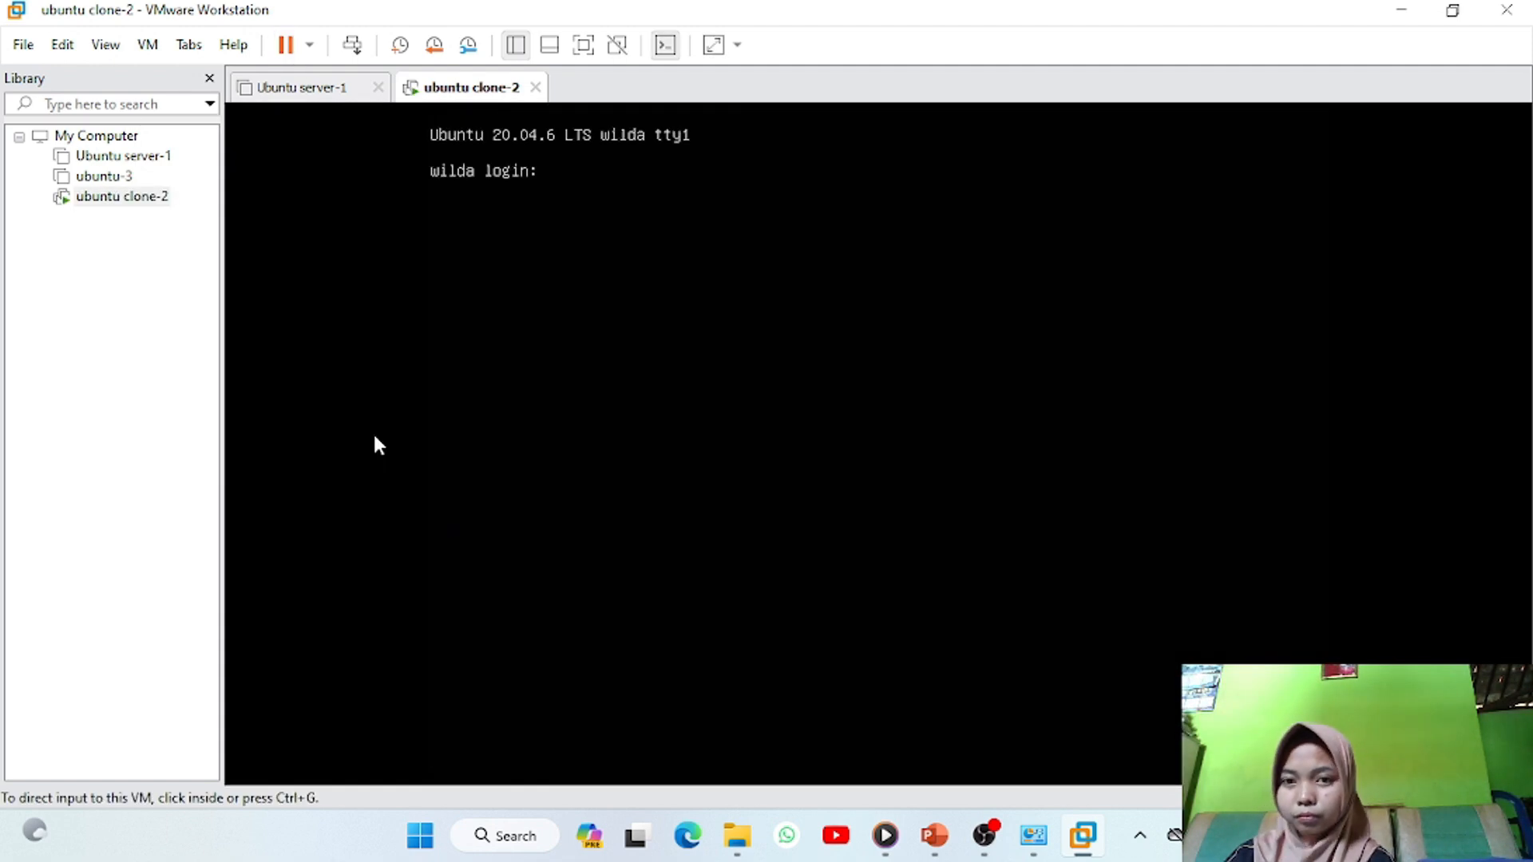
{"action": "left_click", "coordinate": [377, 444]}
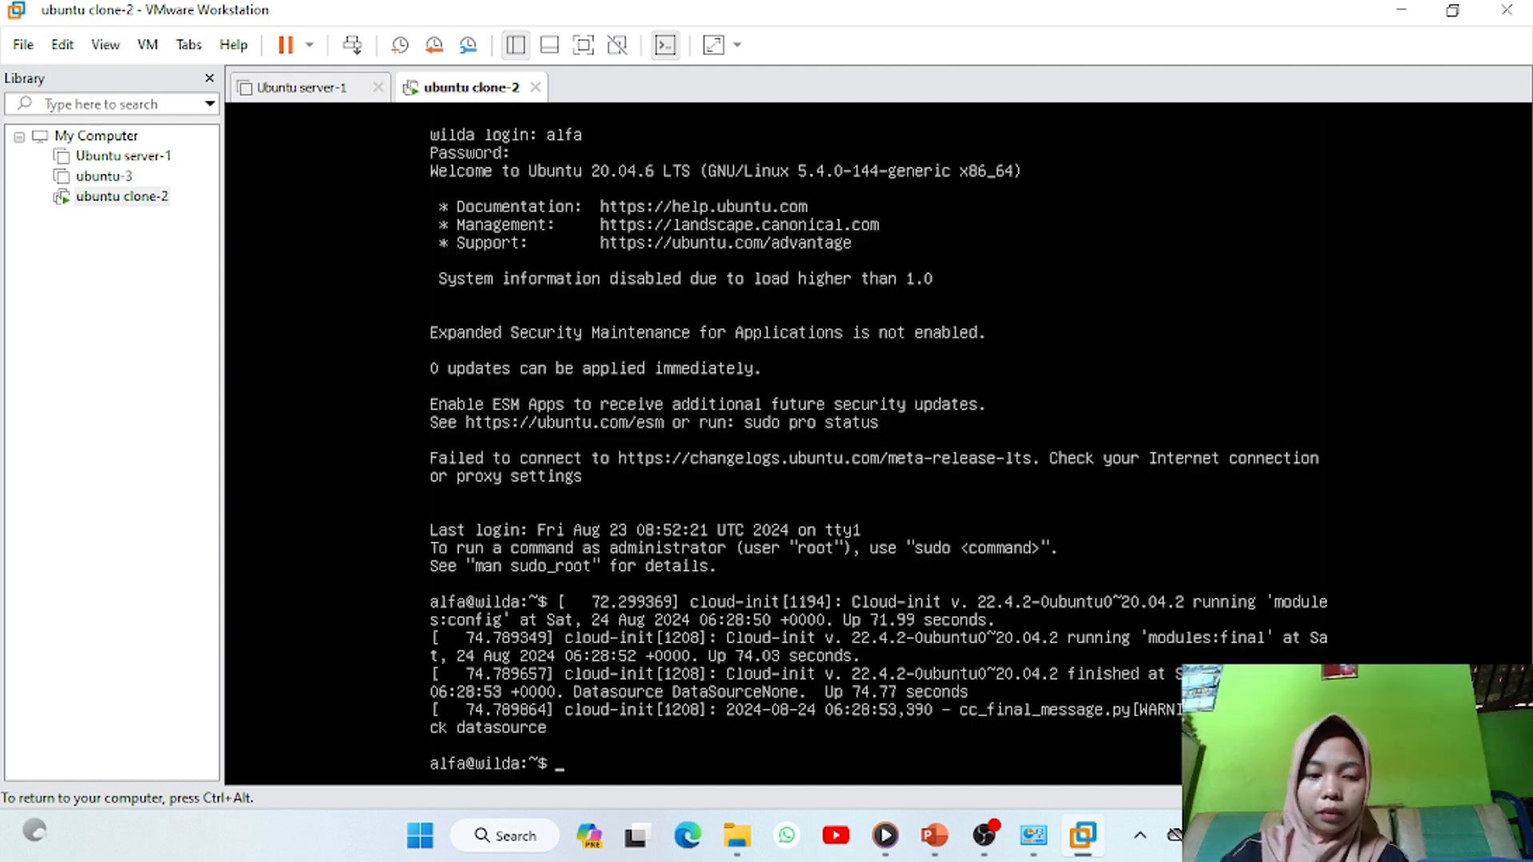
{"action": "key", "text": "Return"}
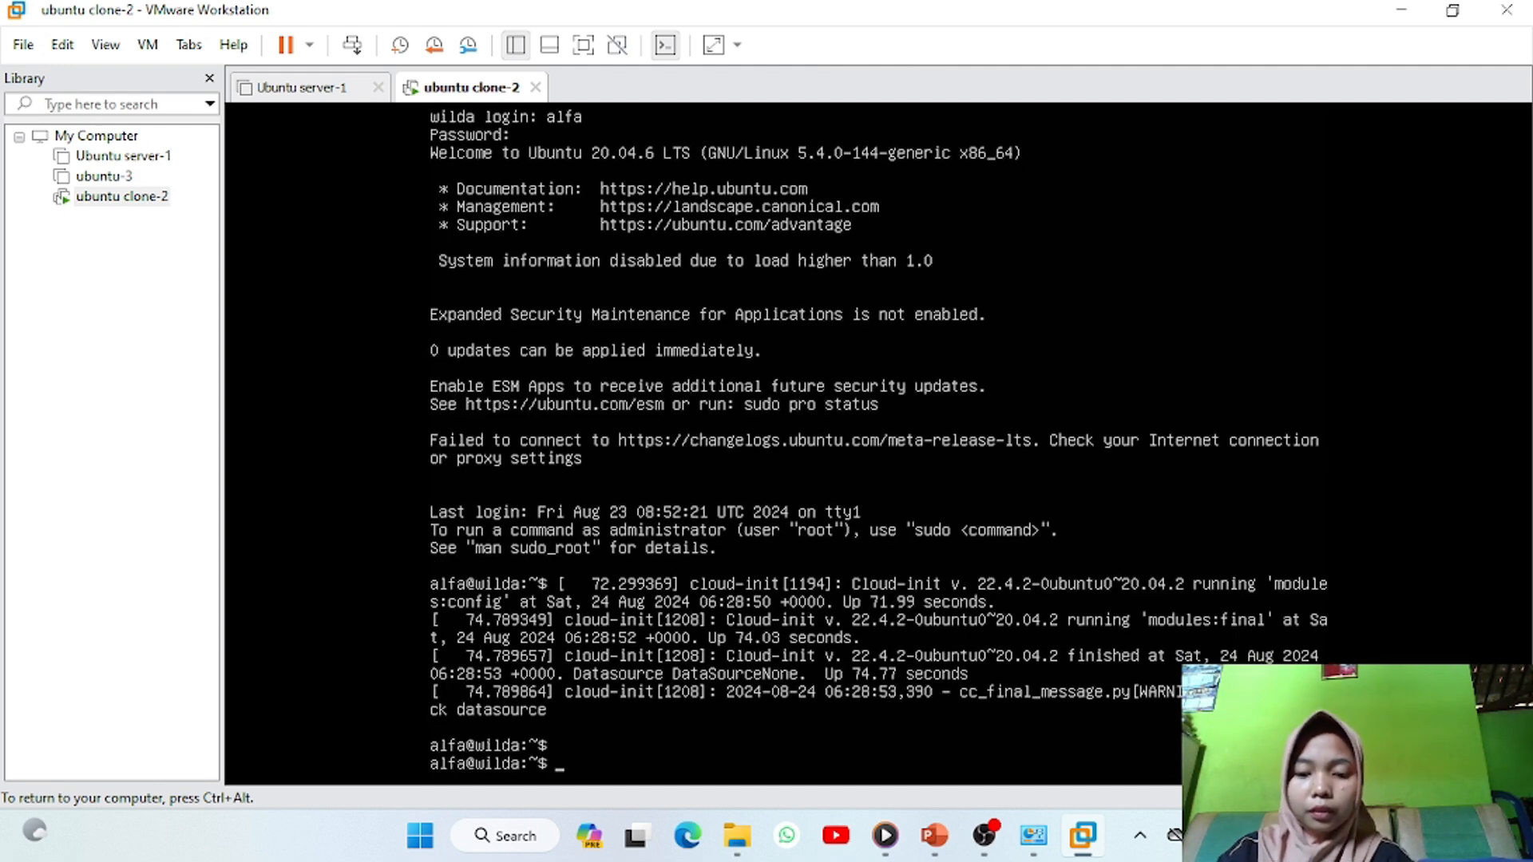
{"action": "type", "text": "clear"}
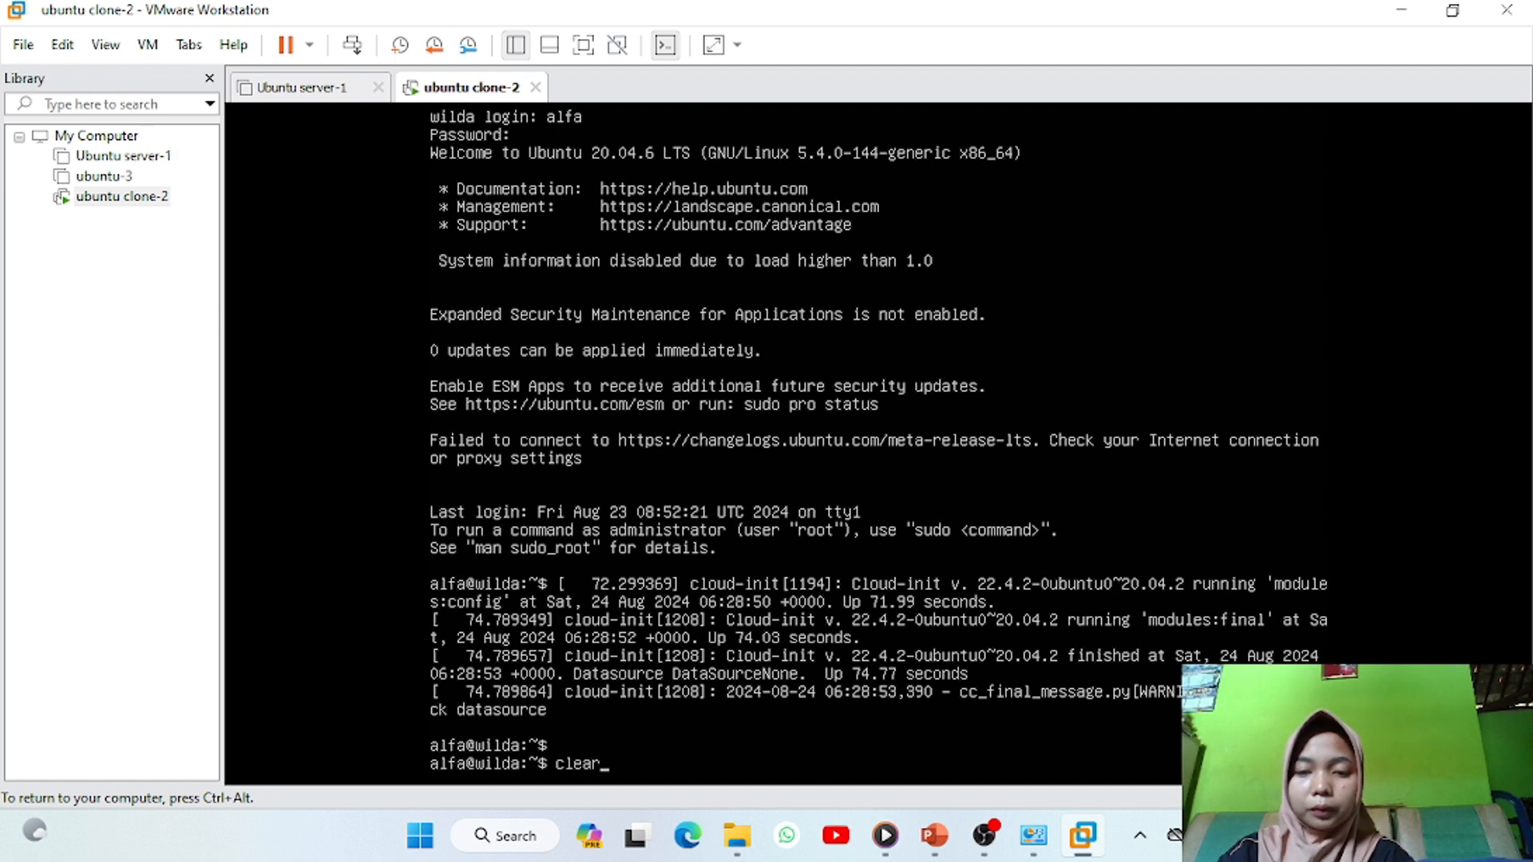
{"action": "key", "text": "Return"}
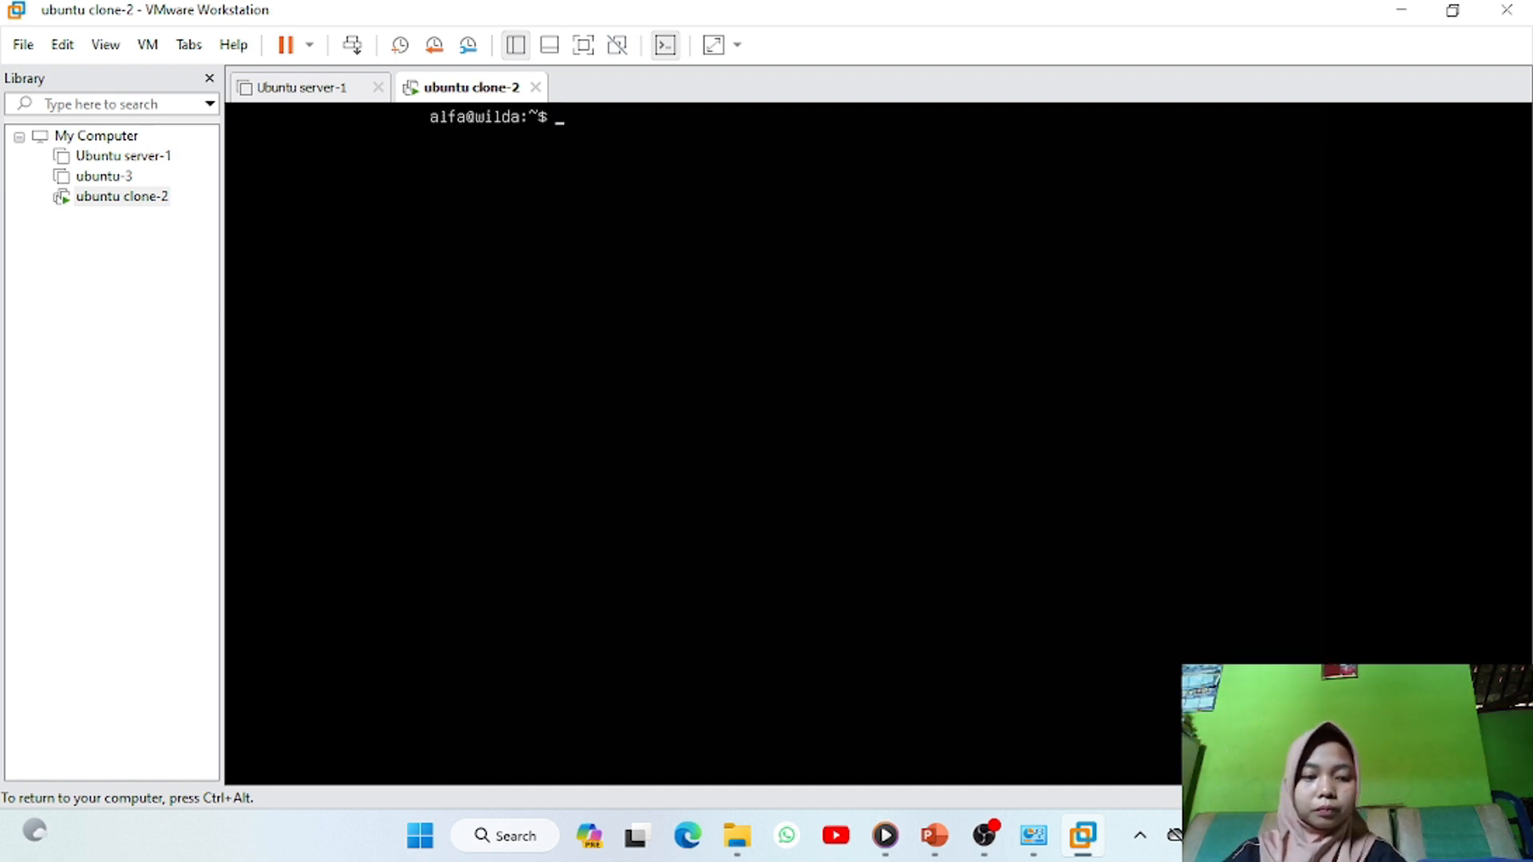
{"action": "key", "text": "Return"}
{"action": "key", "text": "Return"}
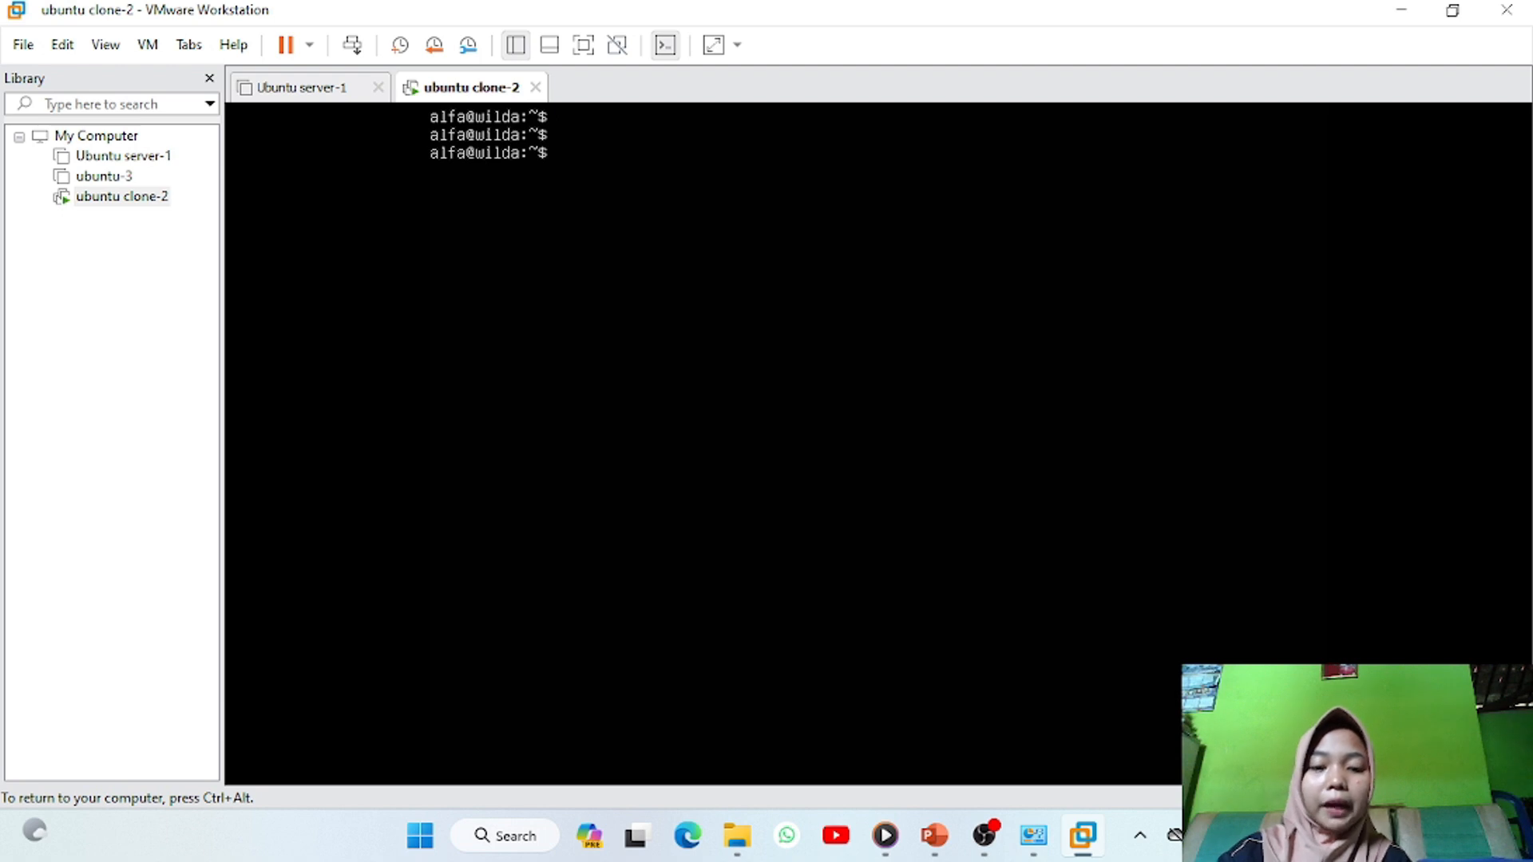
Run ip address on clone-2, showing ens33 at 192.168.135.130
{"action": "type", "text": "ip address"}
{"action": "key", "text": "Return"}
{"action": "key", "text": "ctrl+alt"}
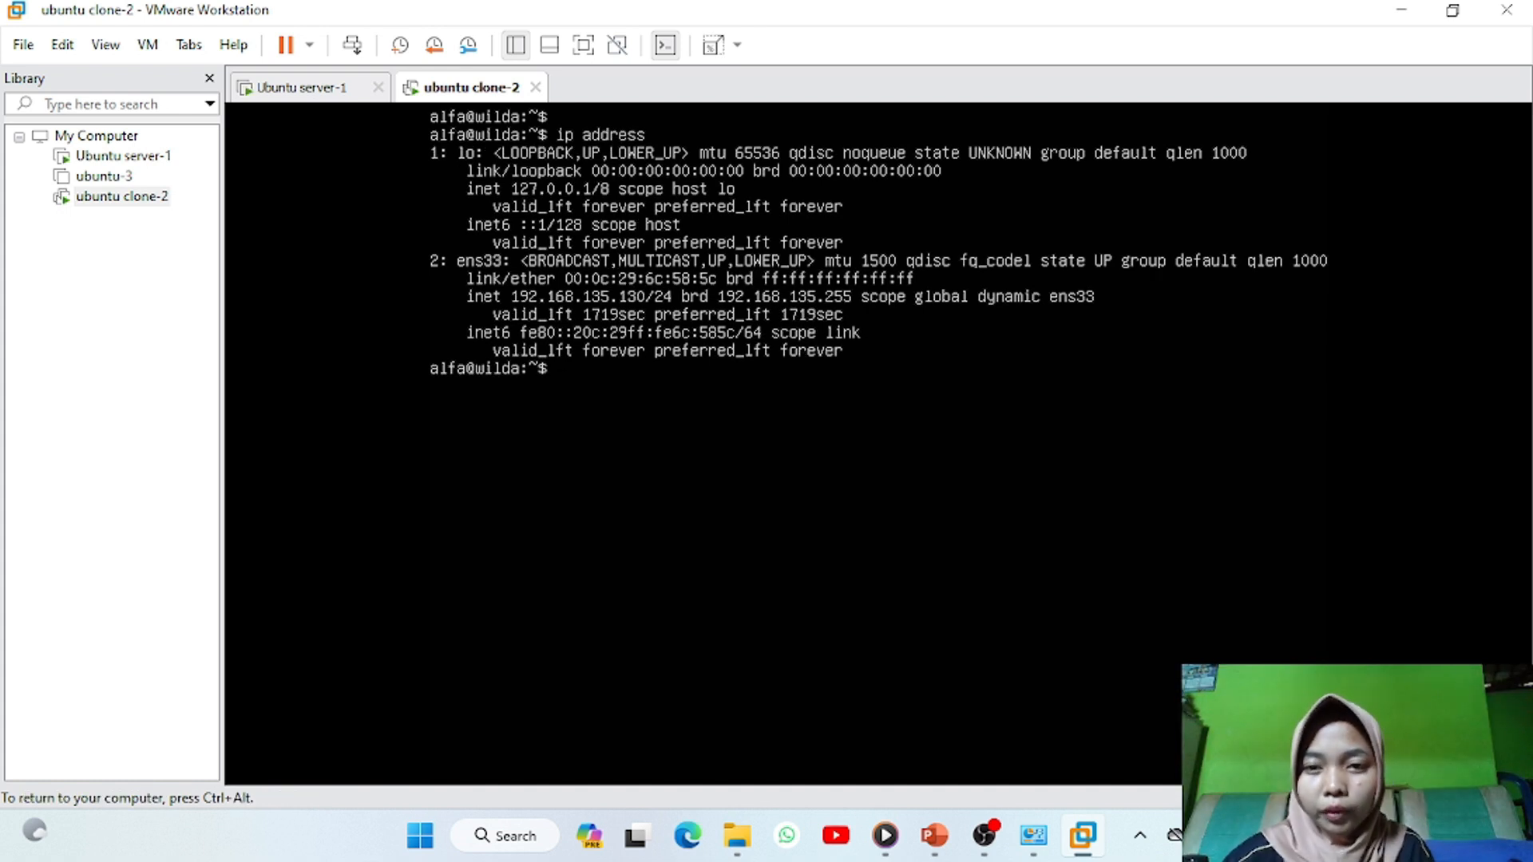
{"action": "key", "text": "ctrl+alt"}
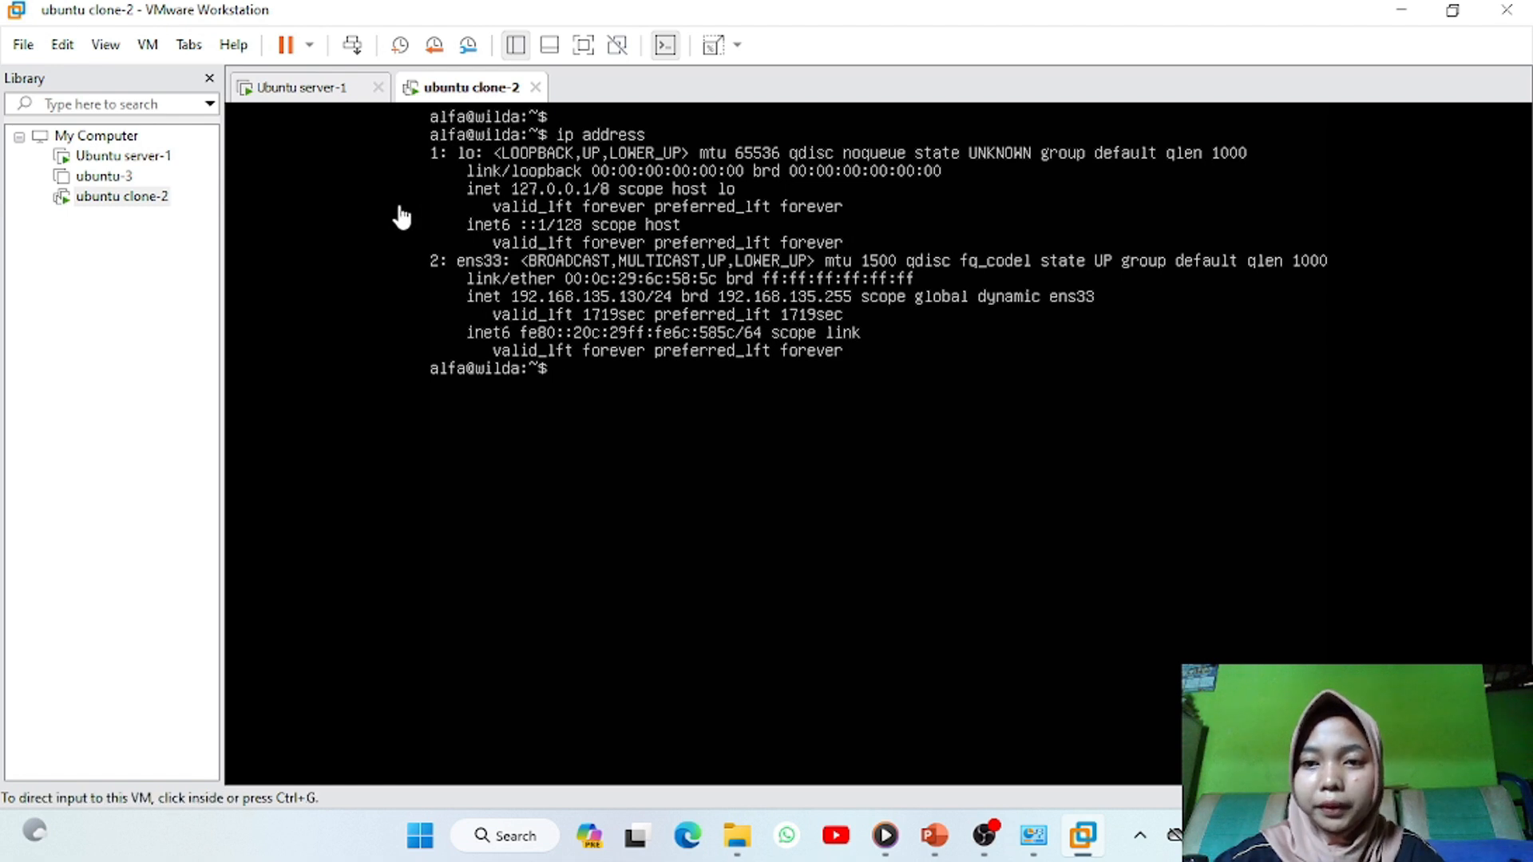
Release and renew ens33's lease with sudo dhclient, so ens33 gets 192.168.135.129
{"action": "left_click", "coordinate": [395, 313]}
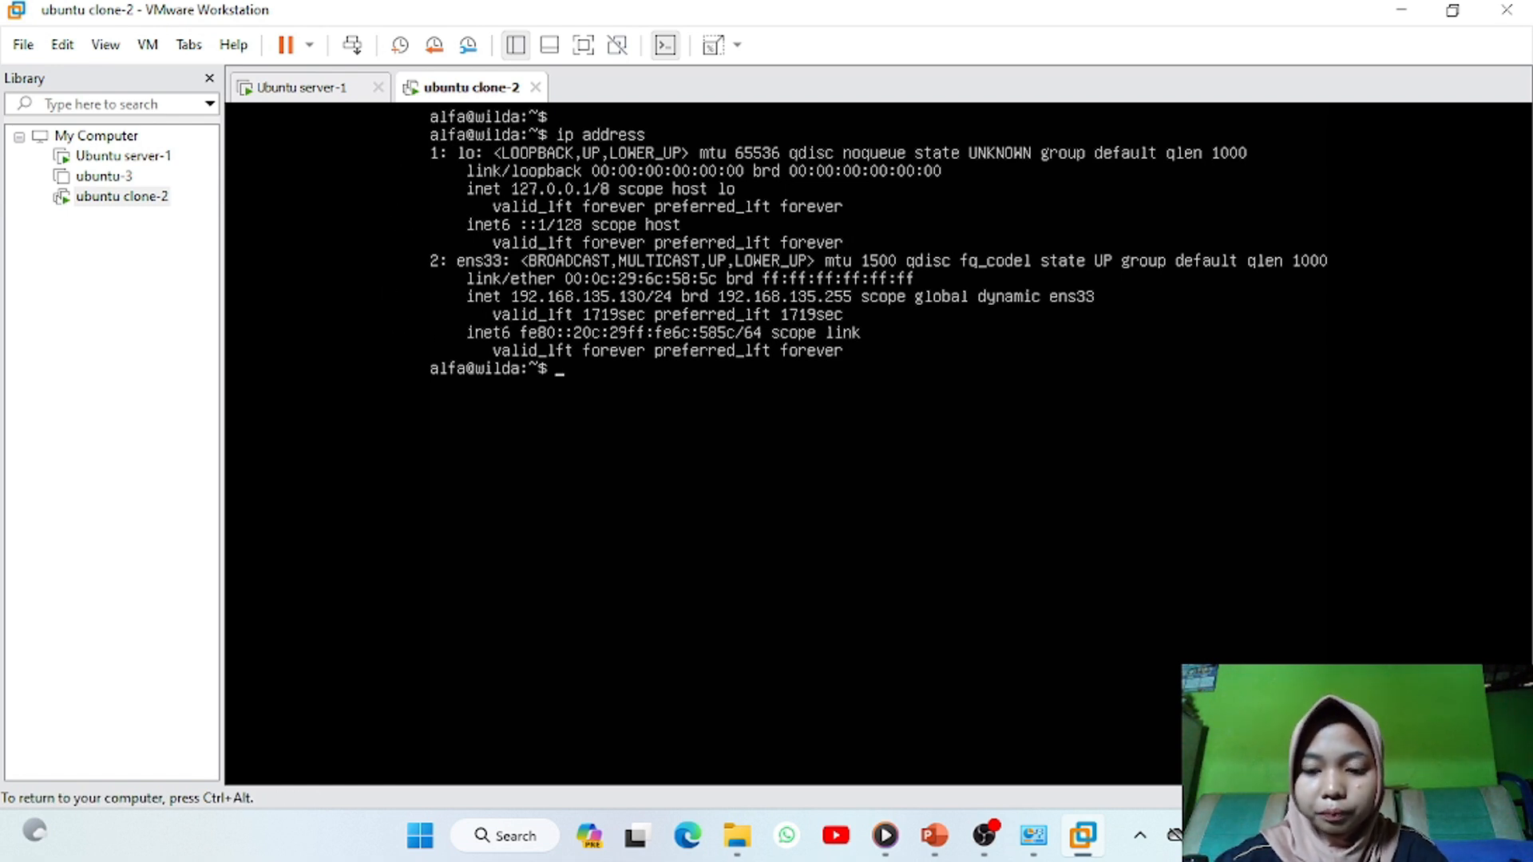
{"action": "type", "text": "sudo "}
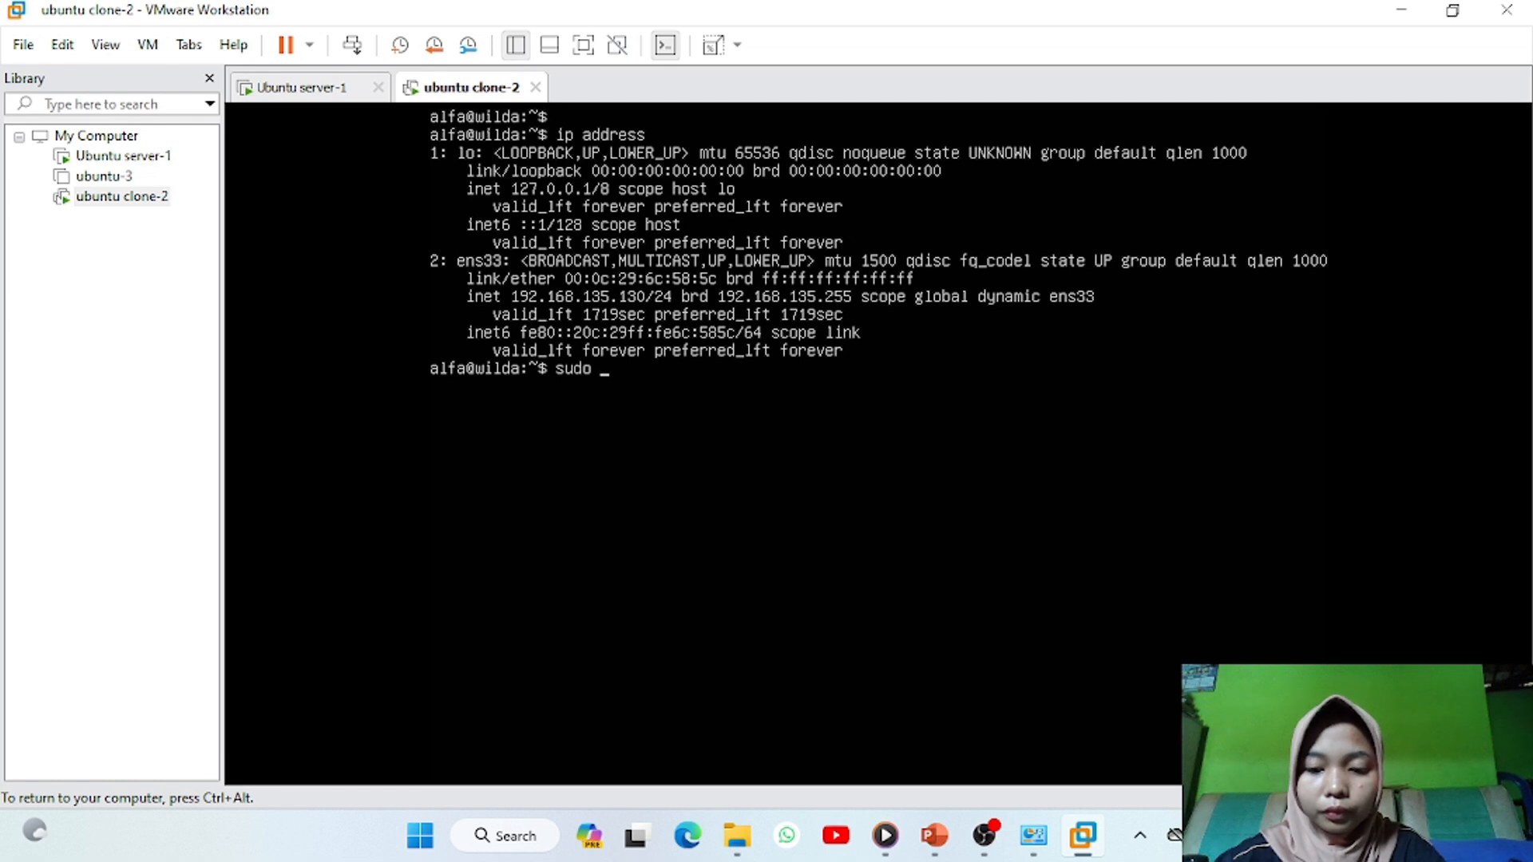
{"action": "type", "text": "dhclien"}
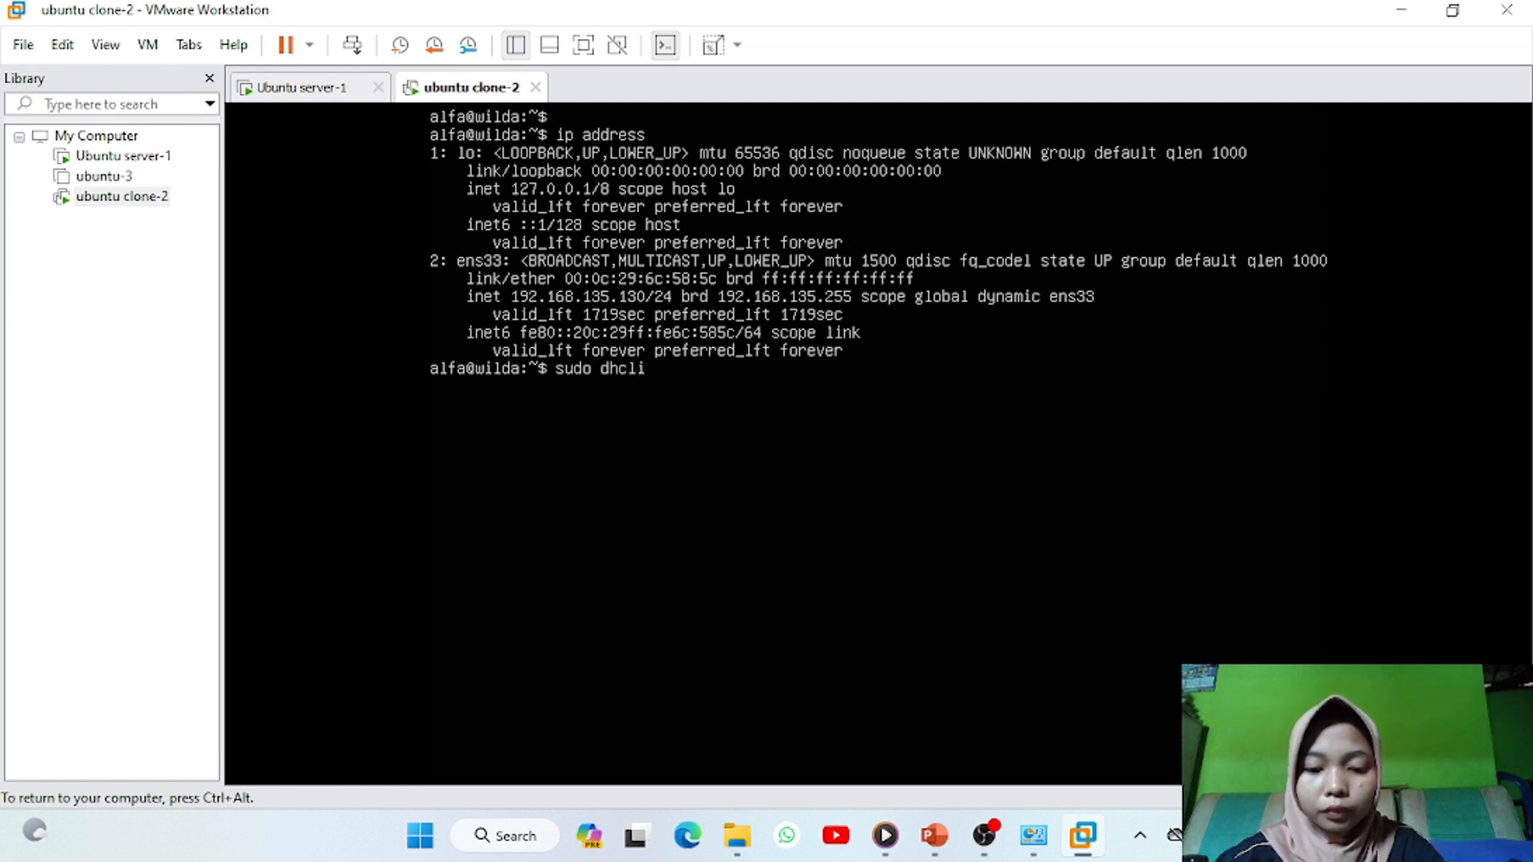
{"action": "type", "text": "t -r ens33"}
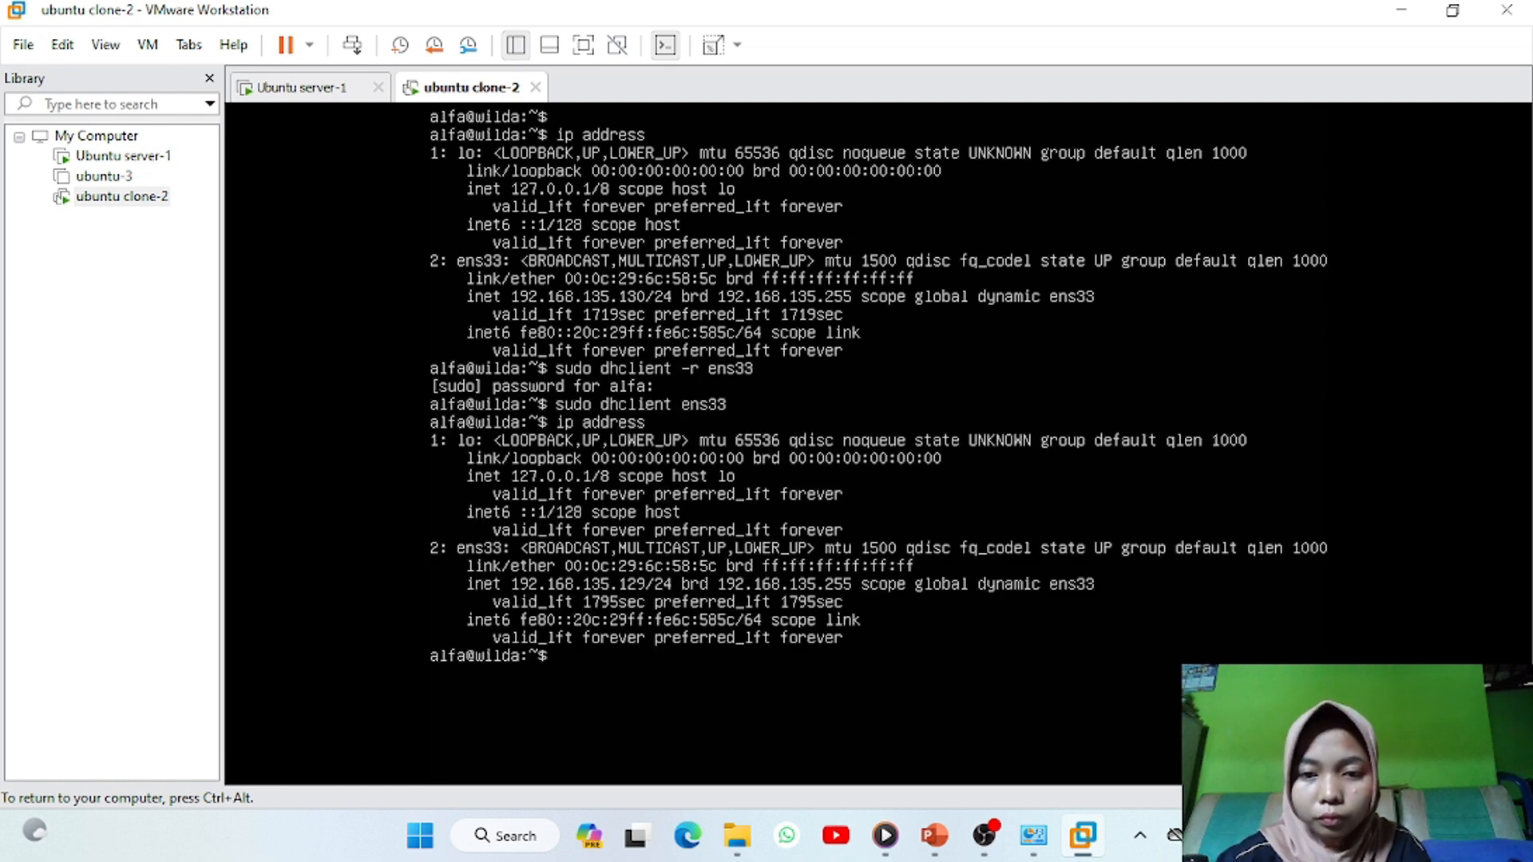
{"action": "key", "text": "ctrl+alt"}
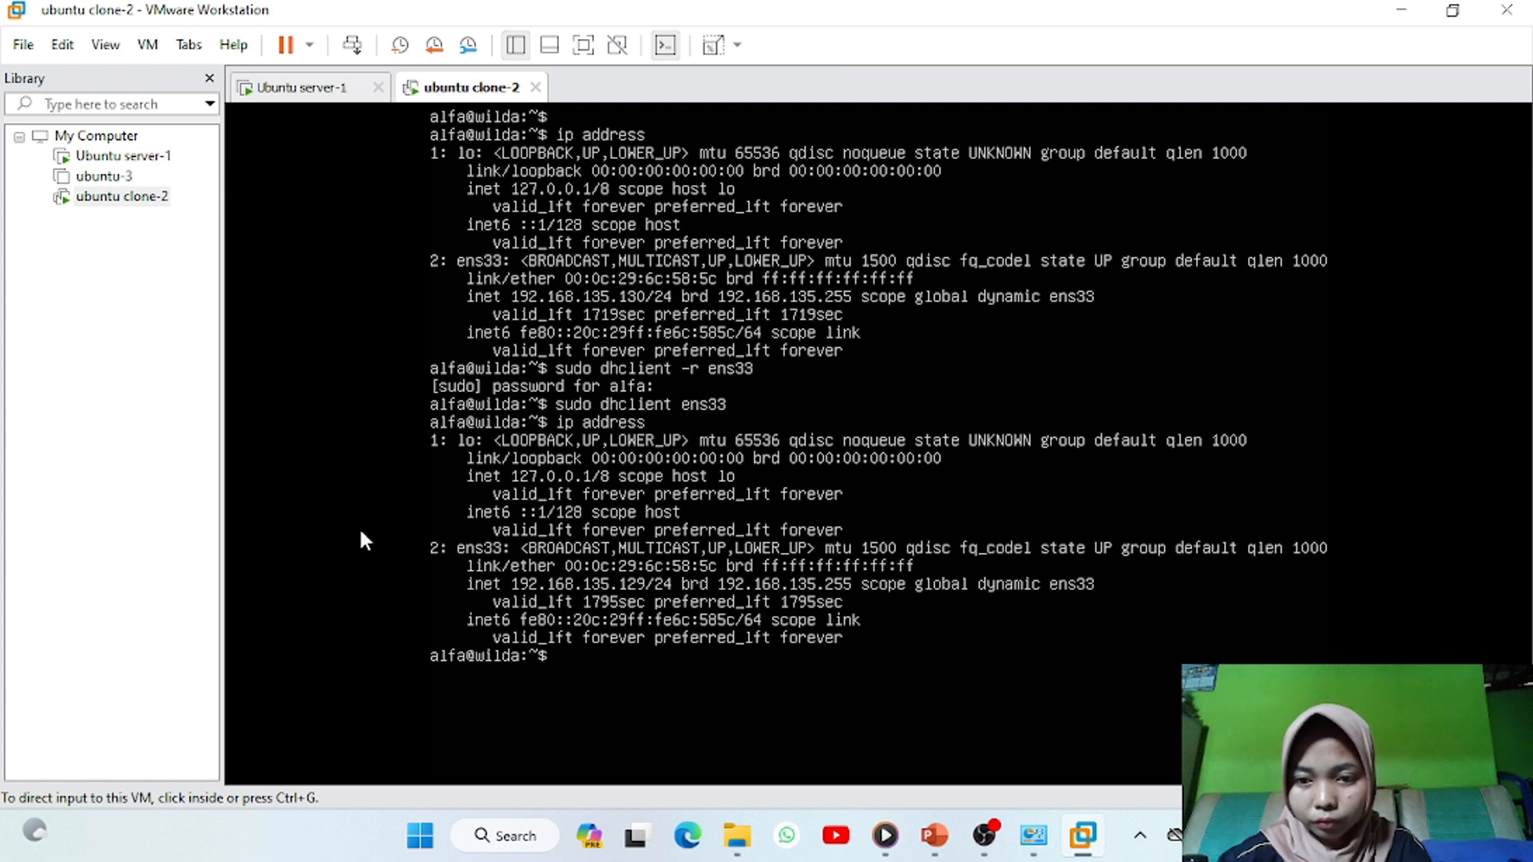
{"action": "left_click", "coordinate": [421, 591]}
{"action": "key", "text": "ctrl+alt"}
{"action": "left_click", "coordinate": [421, 578]}
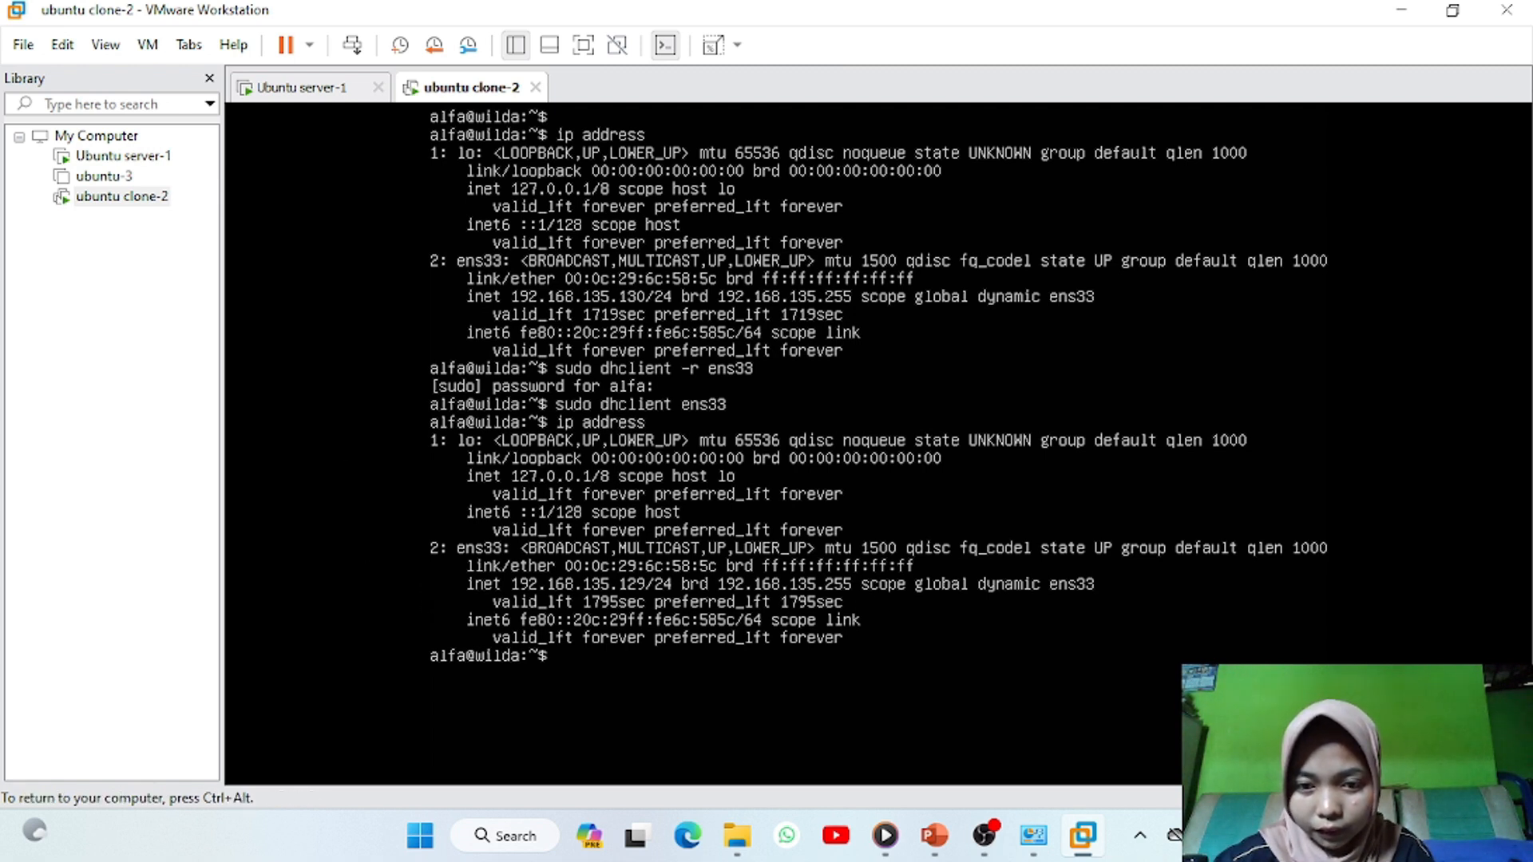
{"action": "key", "text": "ctrl+alt"}
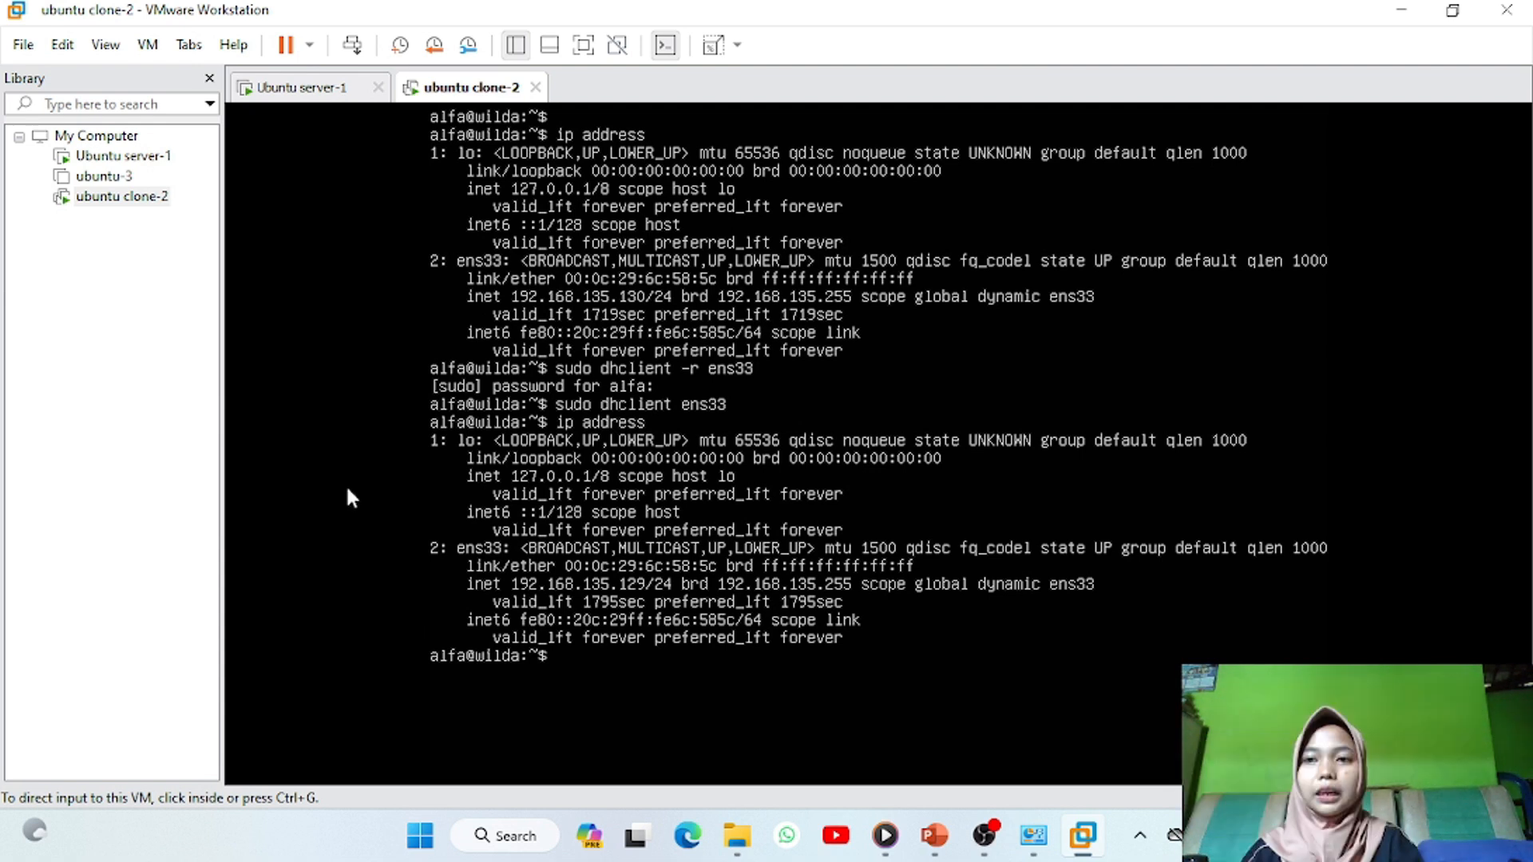
In Ubuntu server-1, ping google.com and stop it with Ctrl+C
{"action": "left_click", "coordinate": [303, 88]}
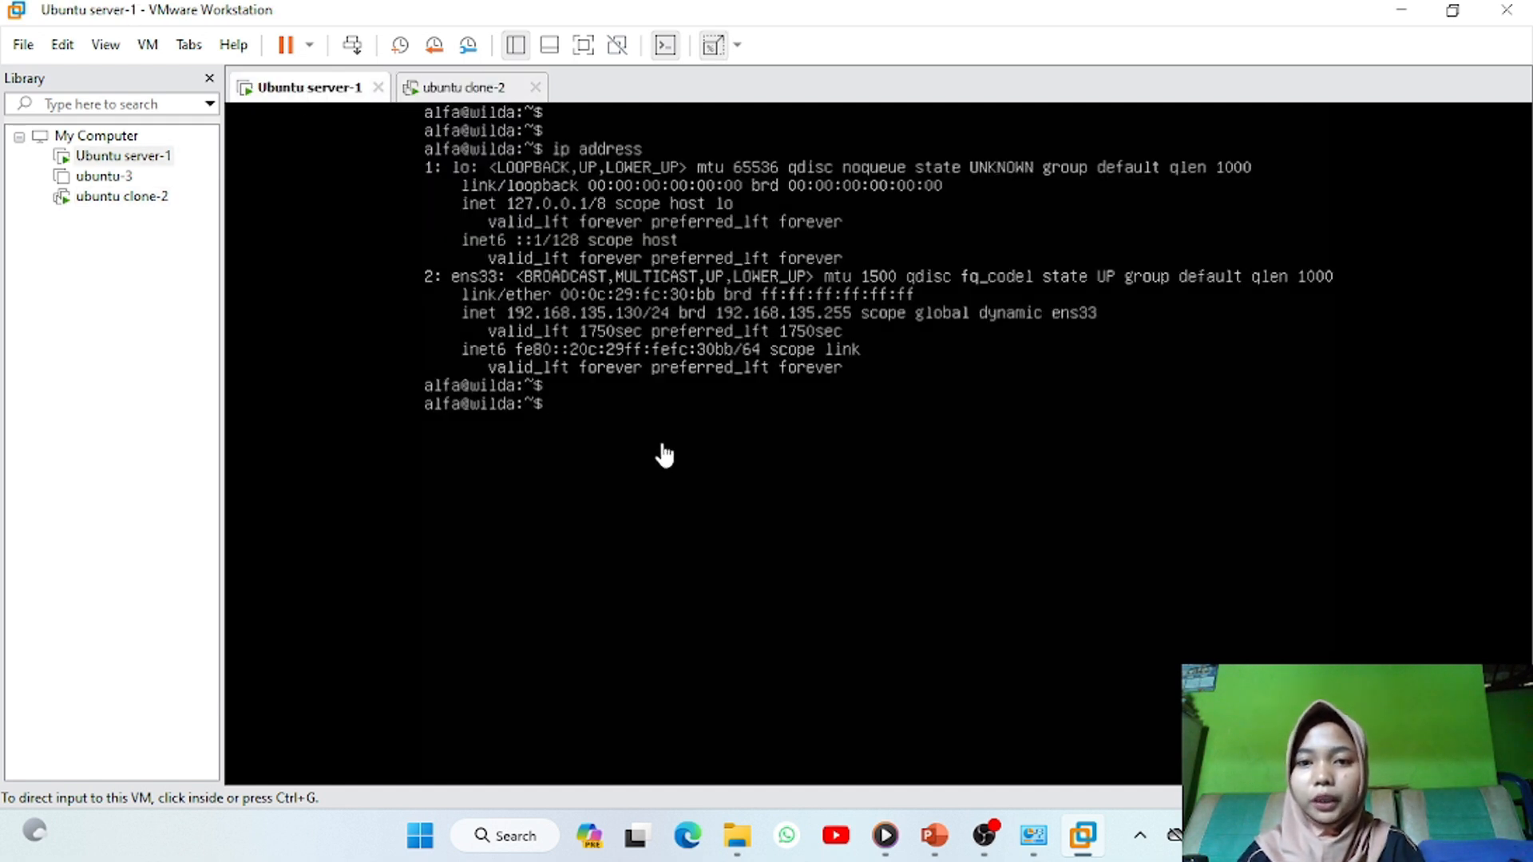
{"action": "left_click", "coordinate": [597, 412]}
{"action": "key", "text": "Return"}
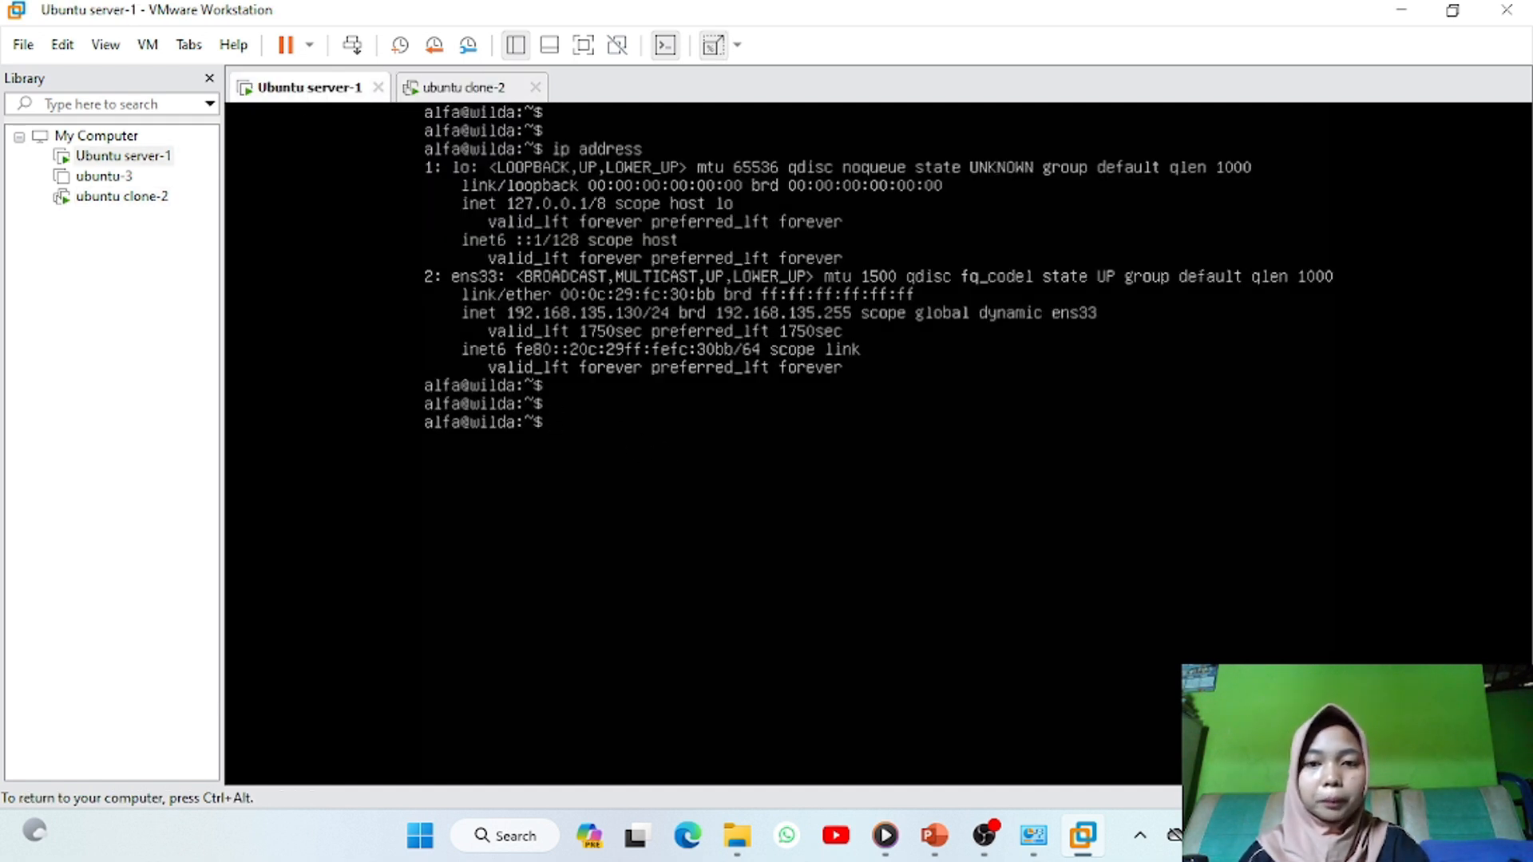
{"action": "type", "text": "ping google.com"}
{"action": "key", "text": "Return"}
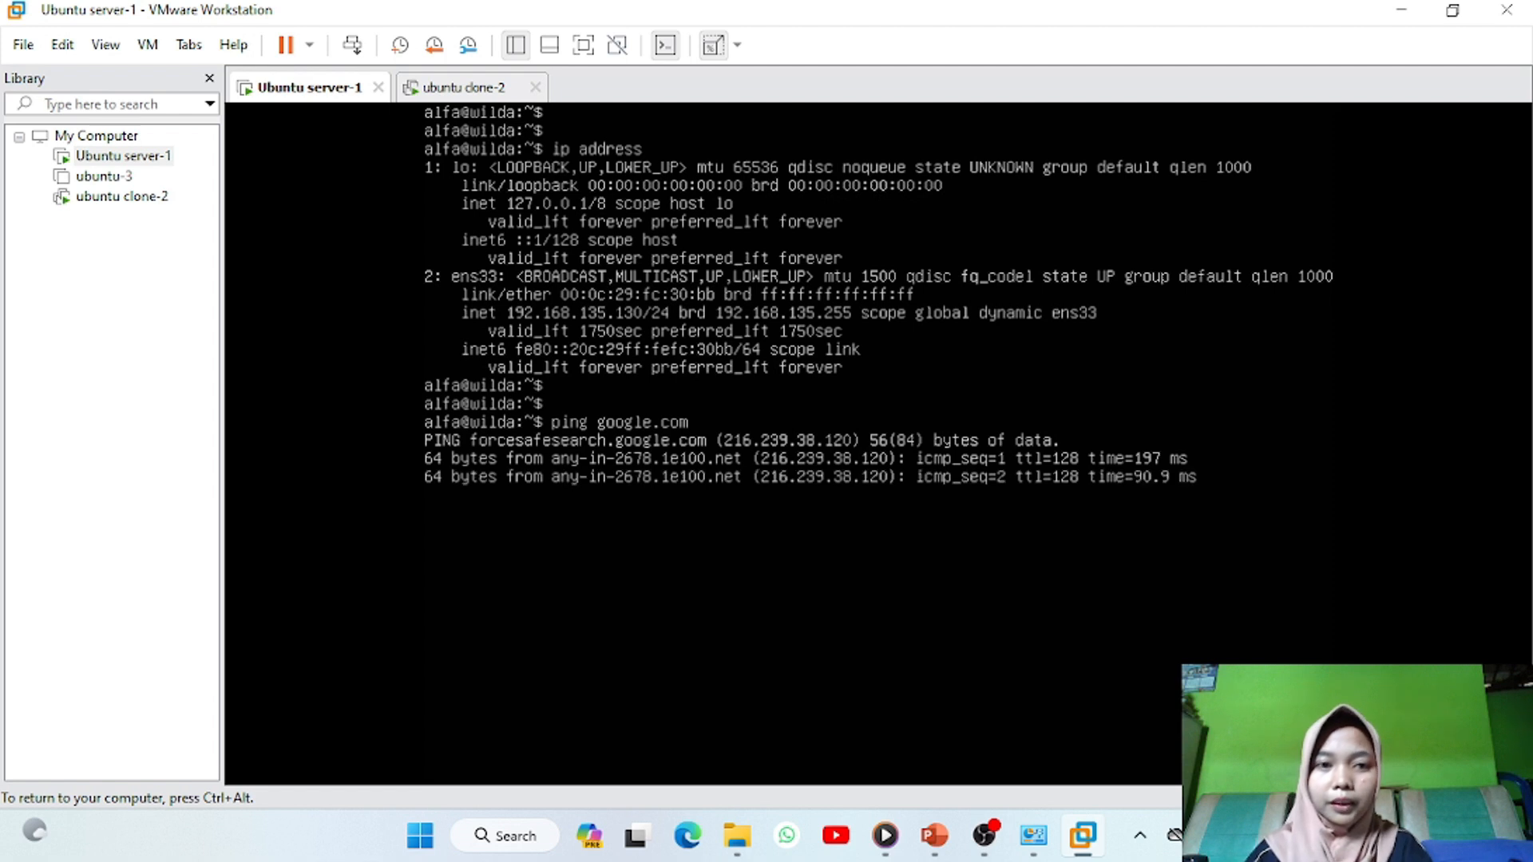
{"action": "key", "text": "ctrl+c"}
{"action": "key", "text": "ctrl+alt"}
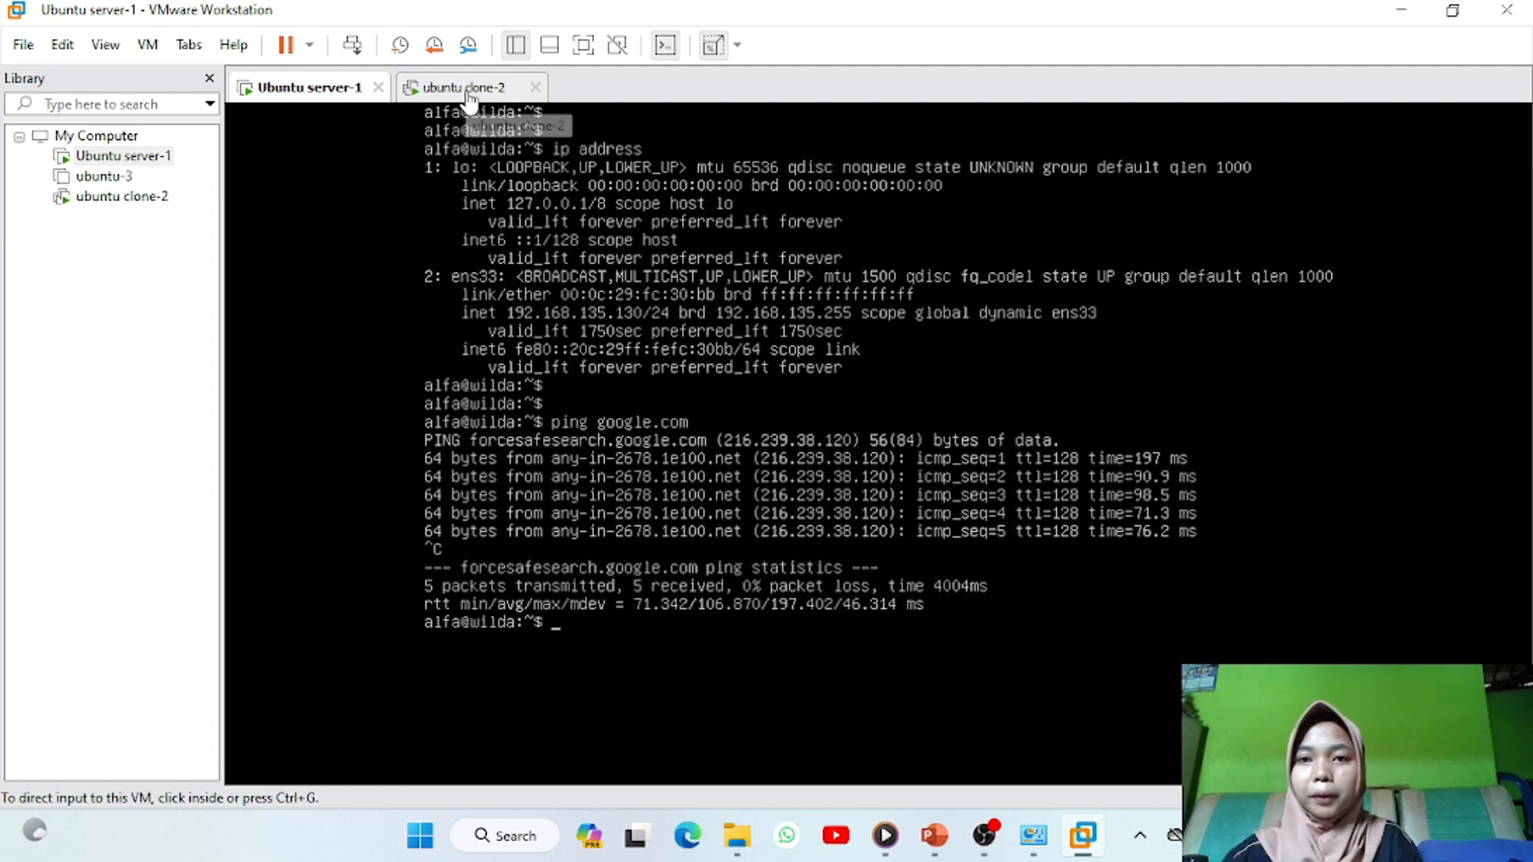
Ping google.com from ubuntu clone-2 with 0% loss, then return to server-1
{"action": "left_click", "coordinate": [465, 90]}
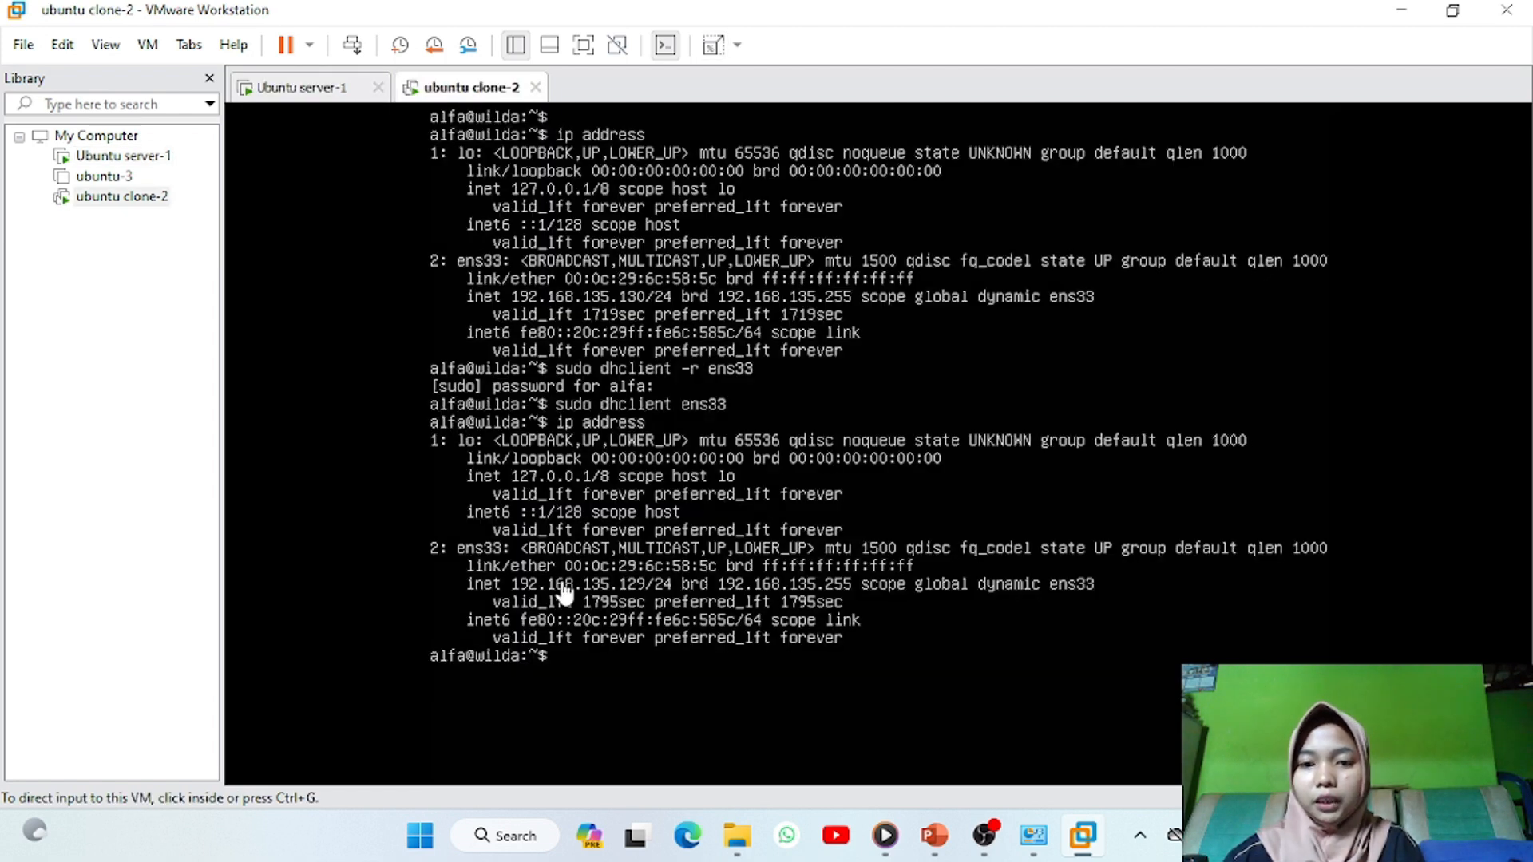
{"action": "left_click", "coordinate": [634, 641]}
{"action": "key", "text": "Return"}
{"action": "key", "text": "Return"}
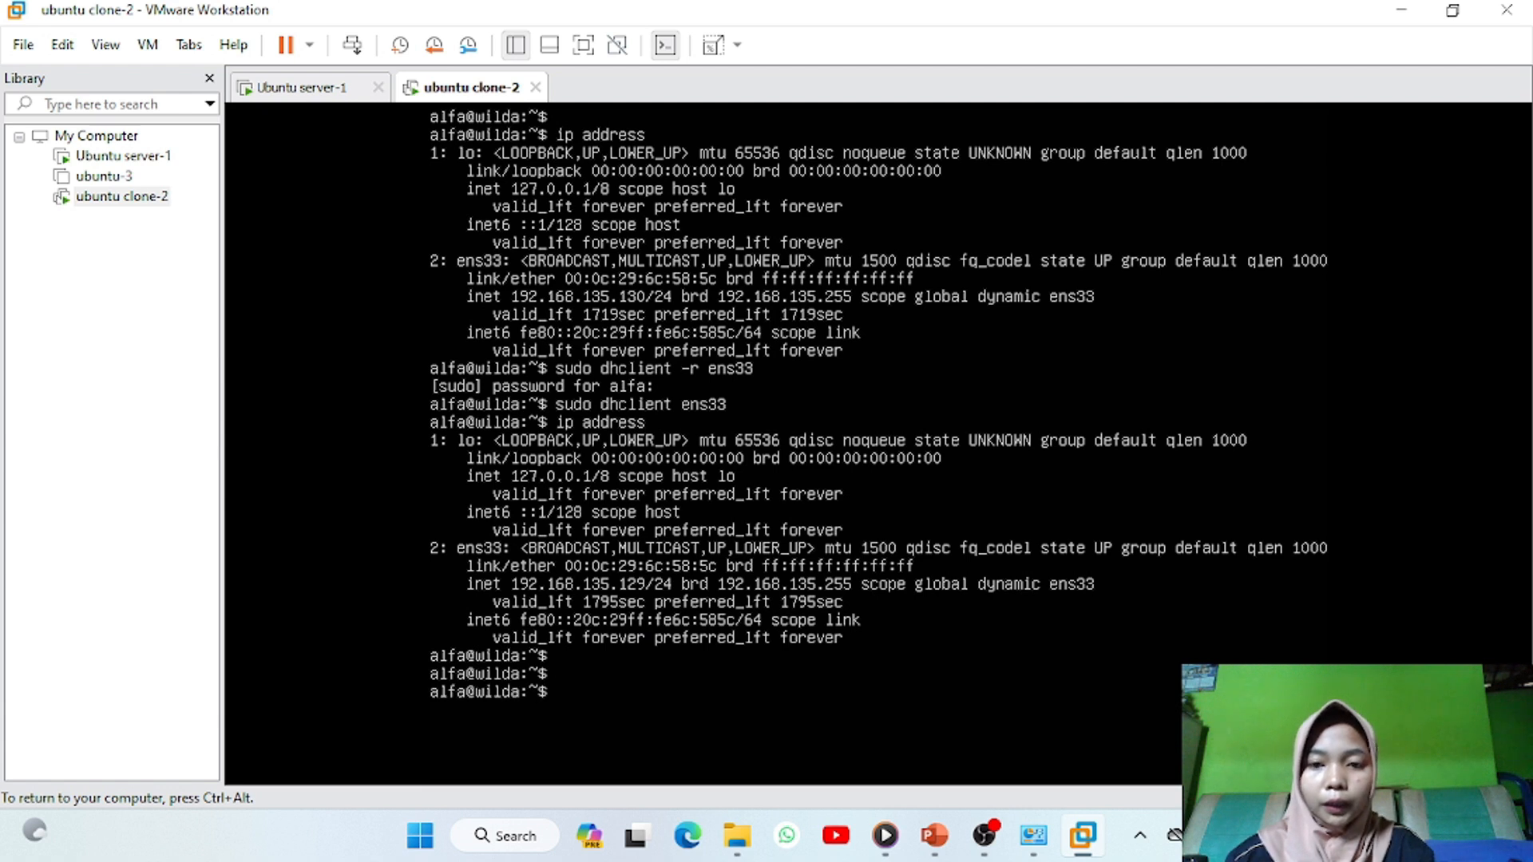
{"action": "type", "text": "ping google.com"}
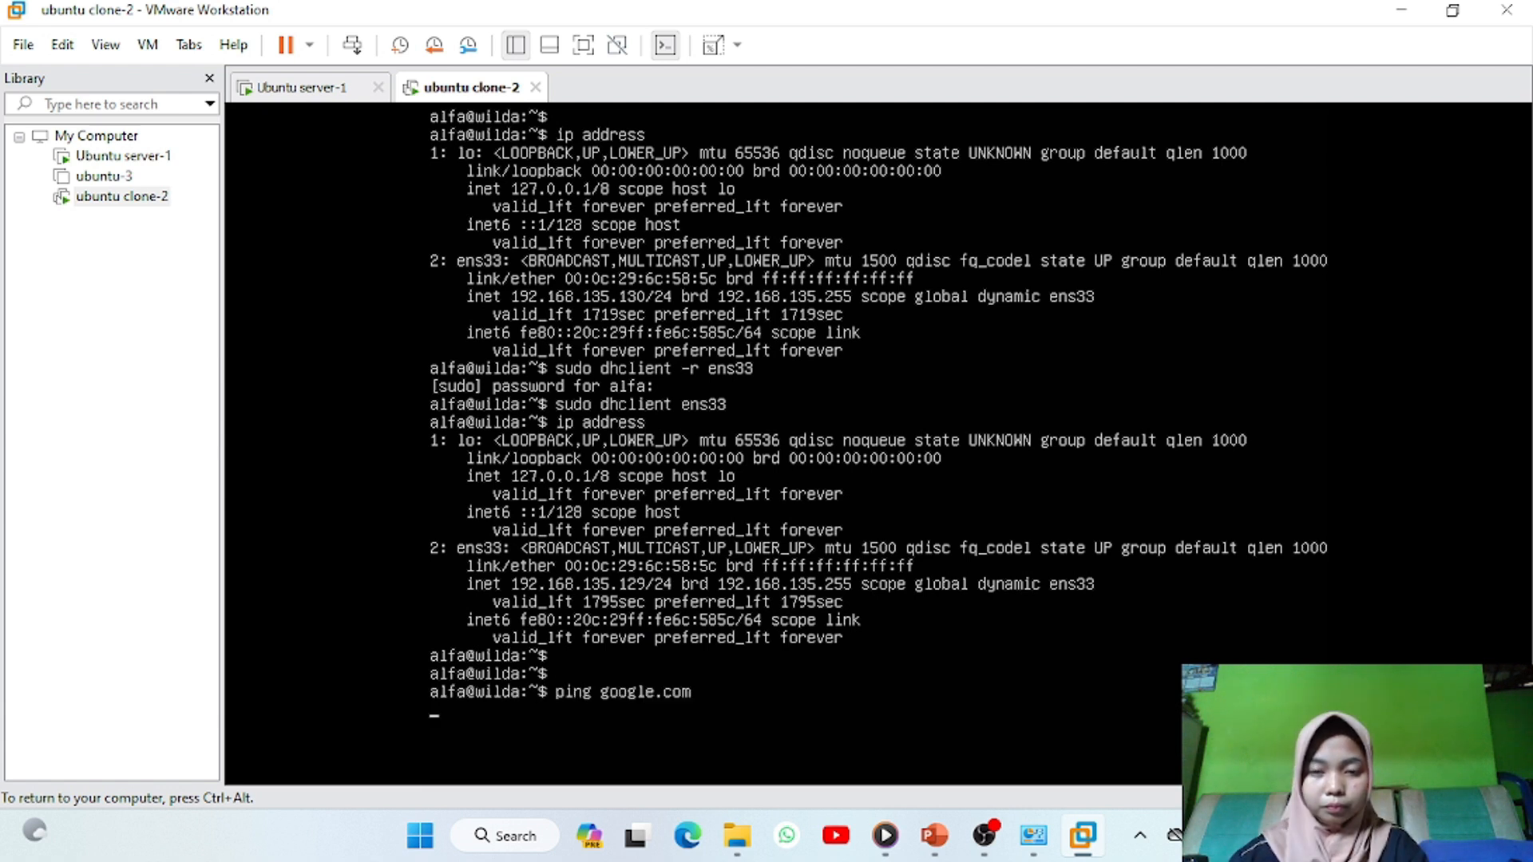
{"action": "key", "text": "Return"}
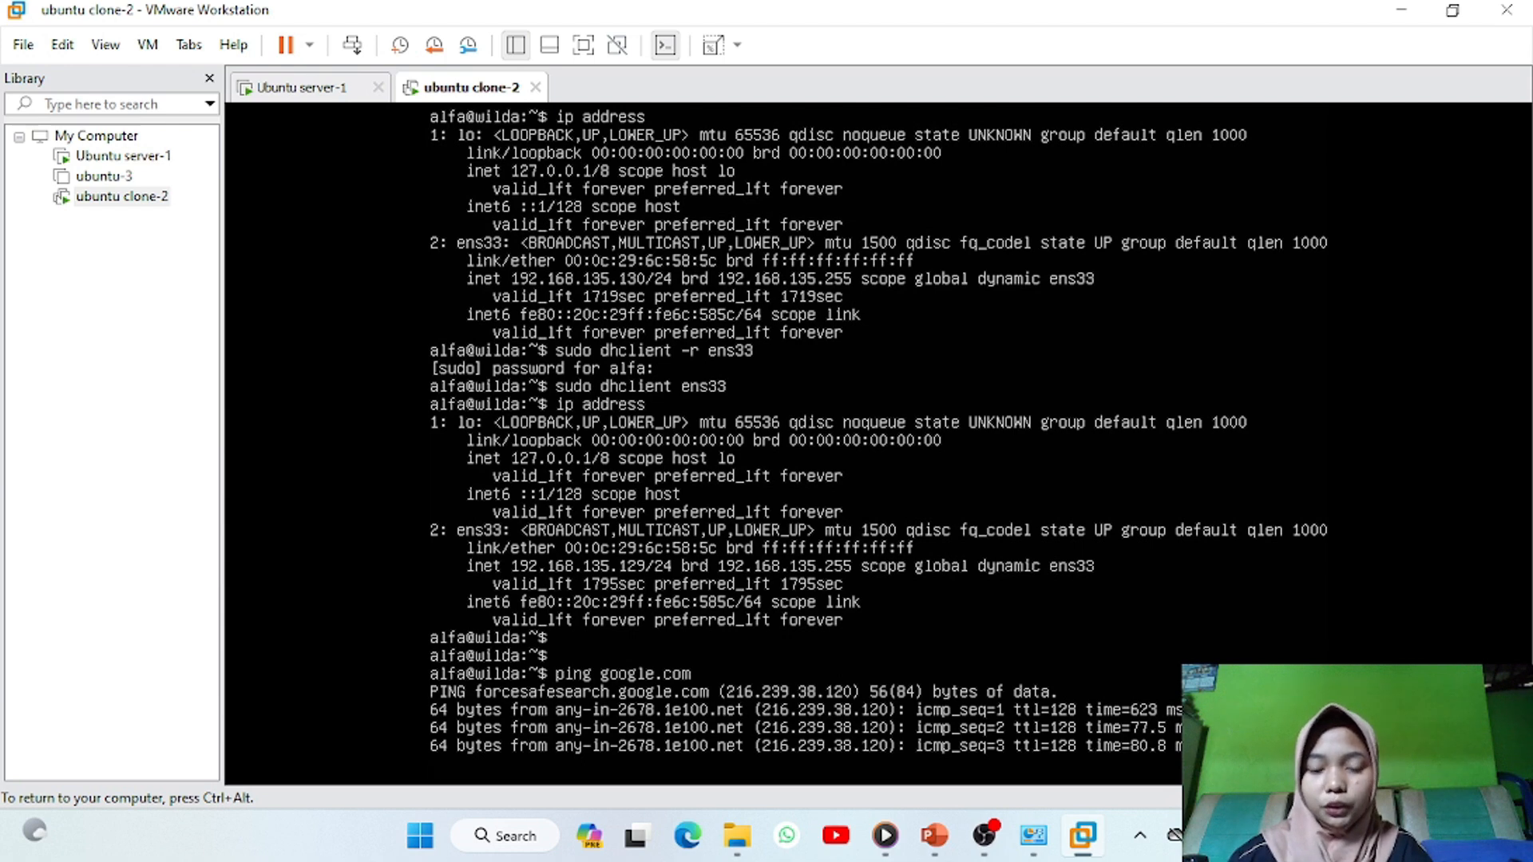
{"action": "key", "text": "ctrl+c"}
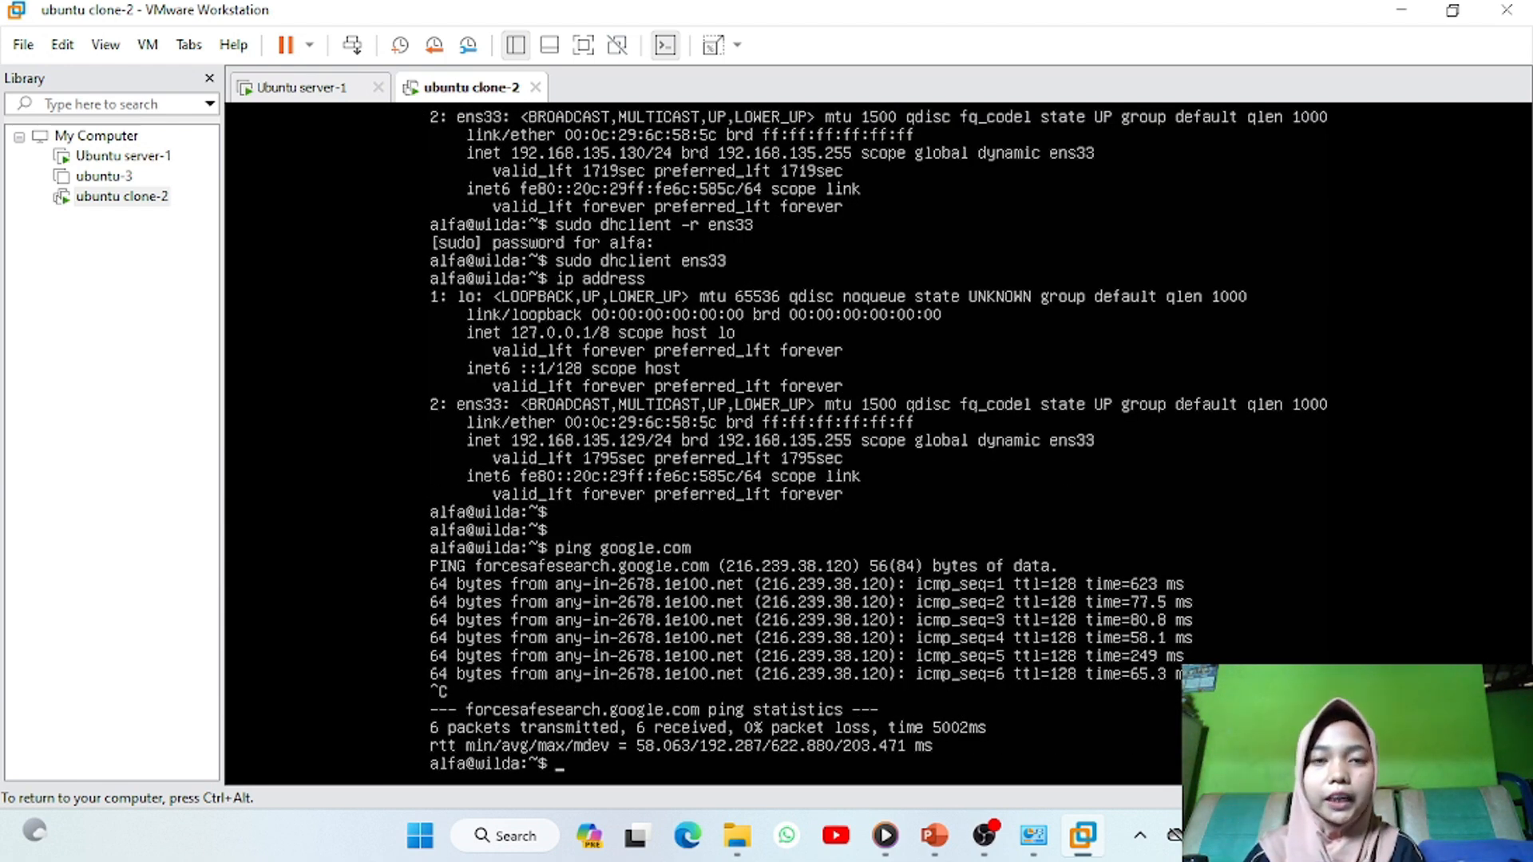
{"action": "key", "text": "ctrl+alt"}
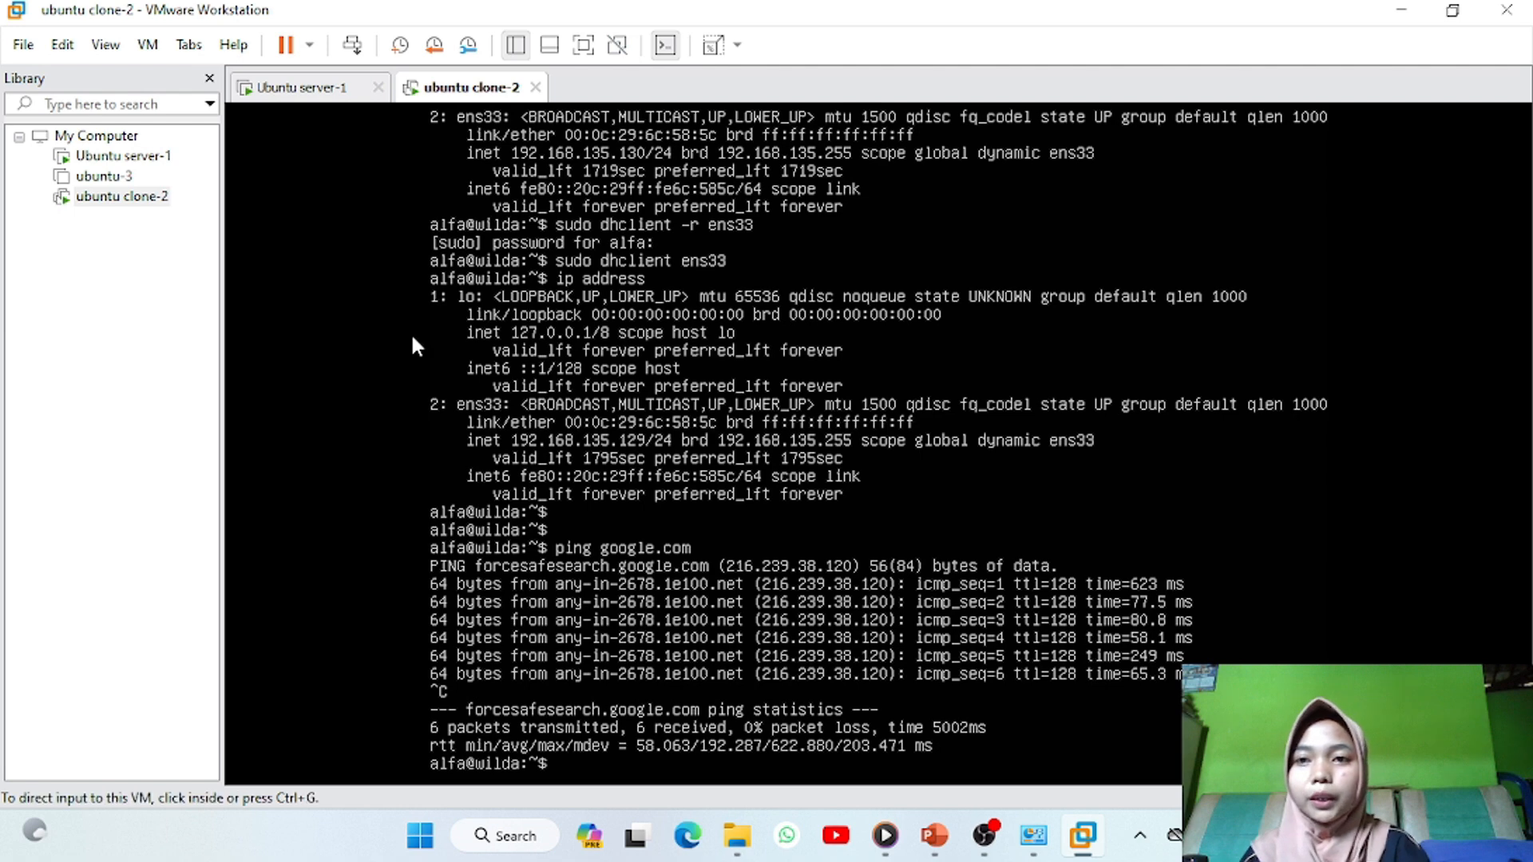
{"action": "left_click", "coordinate": [287, 88]}
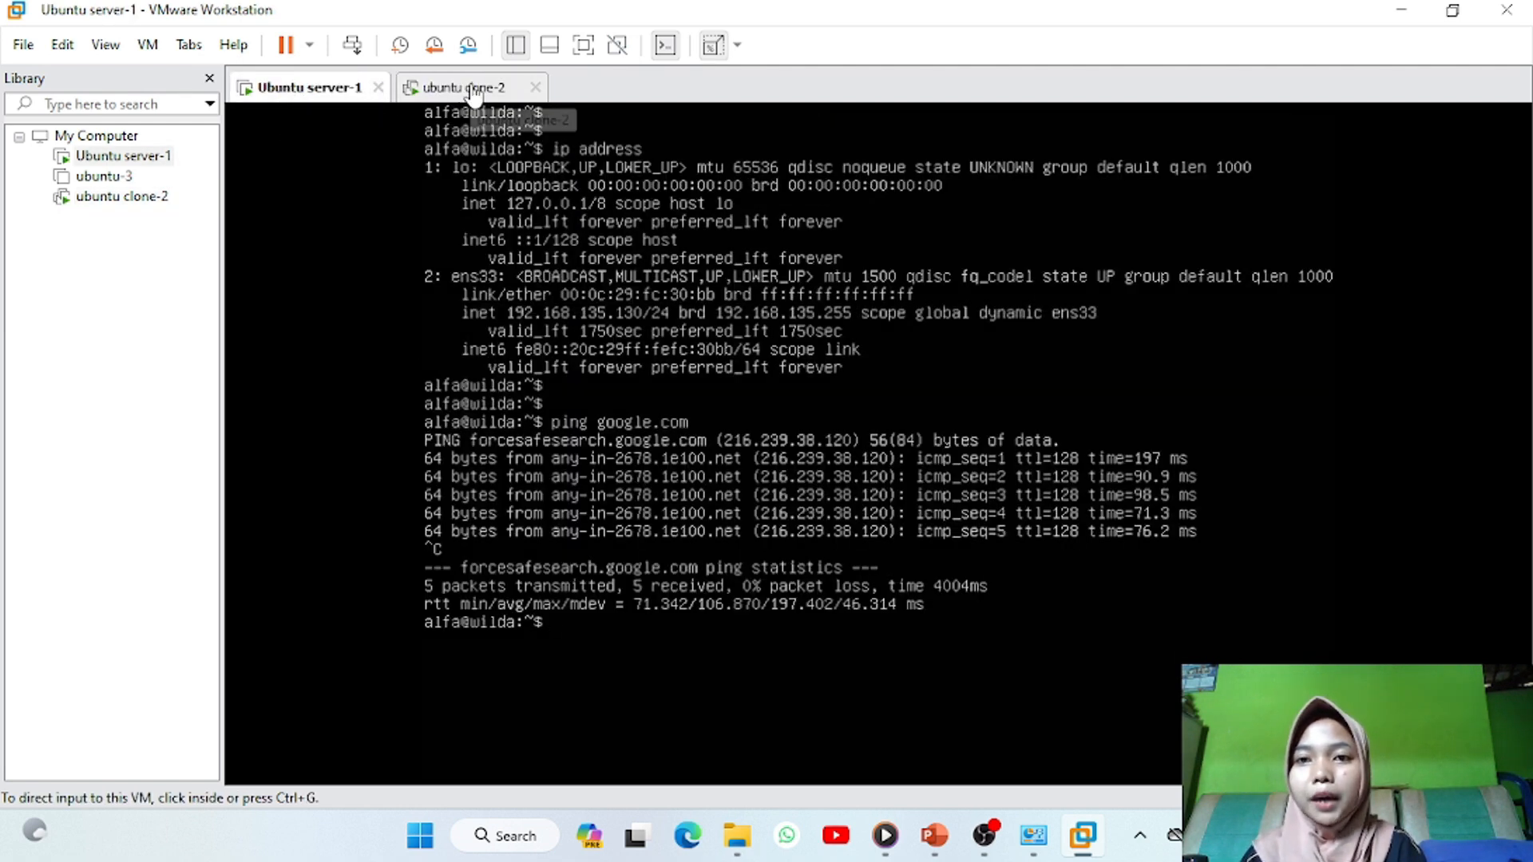
From Ubuntu server-1, ping 192.168.135.129 and stop it with Ctrl+C
{"action": "left_click", "coordinate": [600, 631]}
{"action": "key", "text": "Return"}
{"action": "key", "text": "Return"}
{"action": "type", "text": "ping 192.168.135.129"}
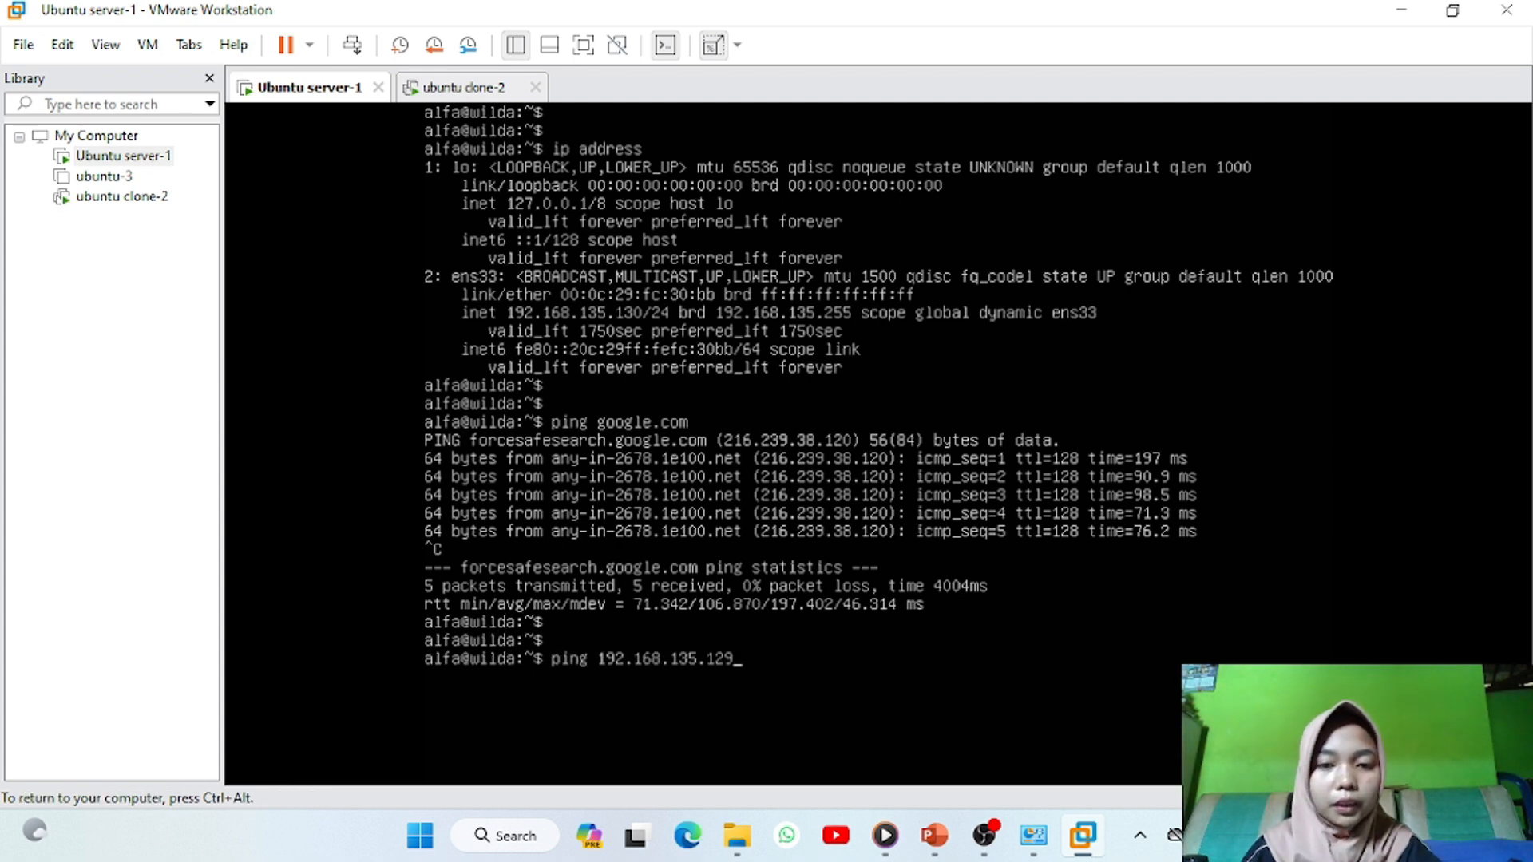
{"action": "key", "text": "Return"}
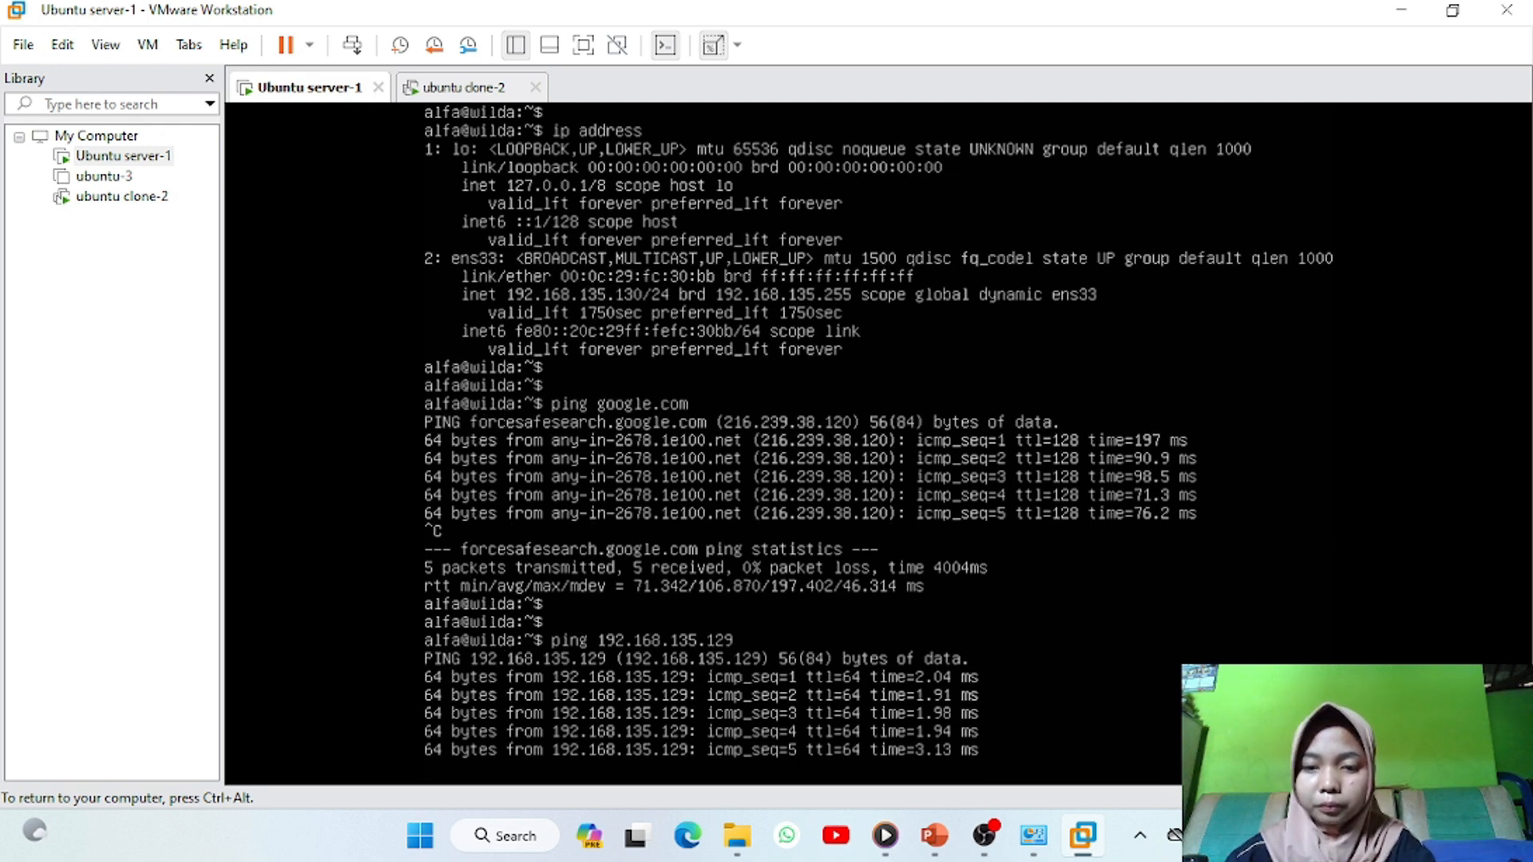
{"action": "key", "text": "ctrl+c"}
{"action": "key", "text": "ctrl+alt"}
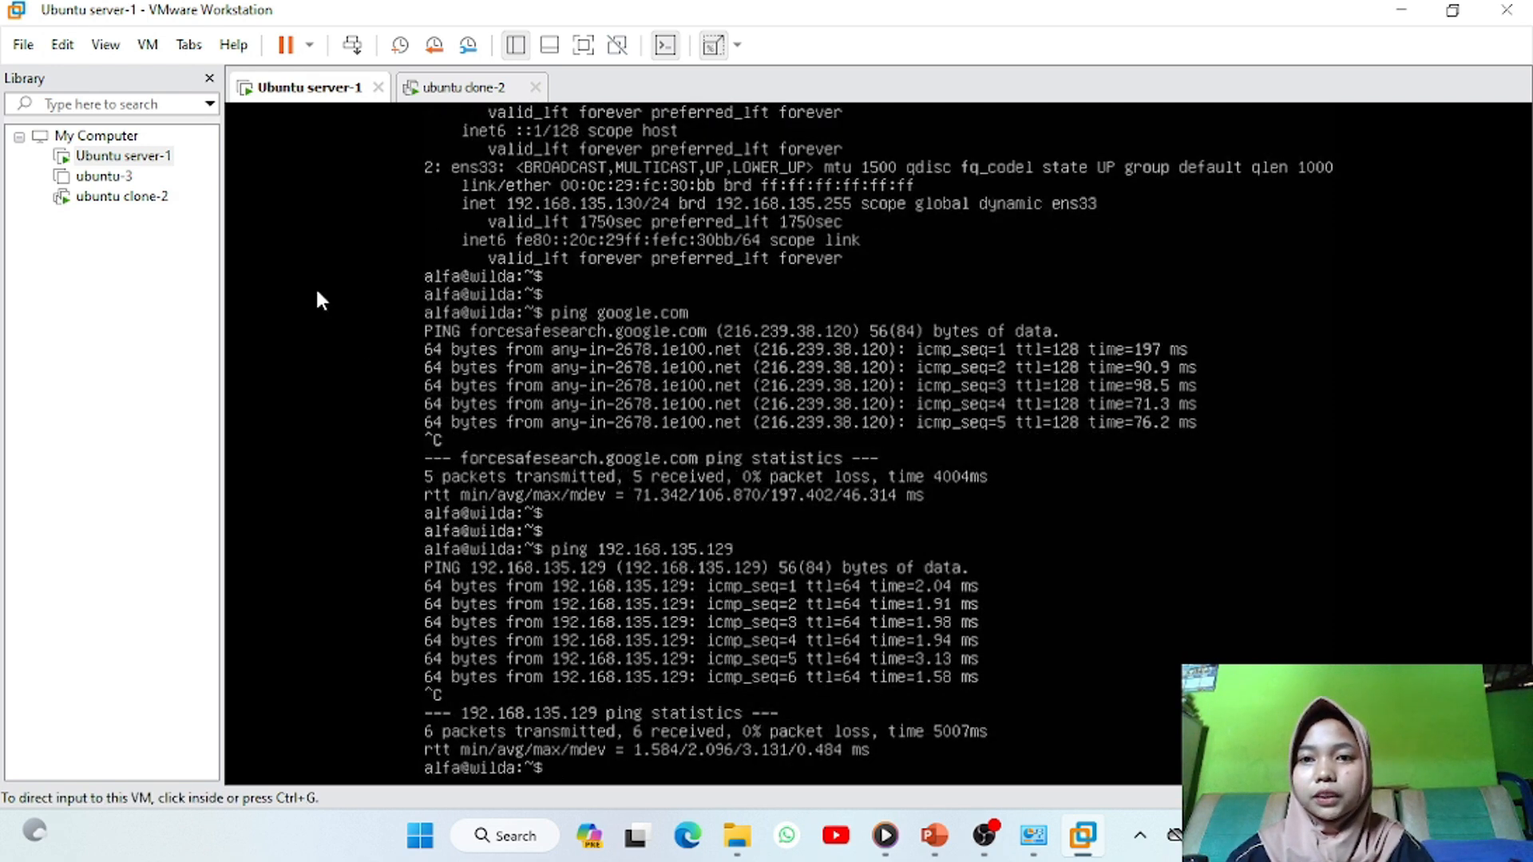
From ubuntu clone-2, ping 192.168.135.130 with 0% loss and stop it
{"action": "left_click", "coordinate": [446, 88]}
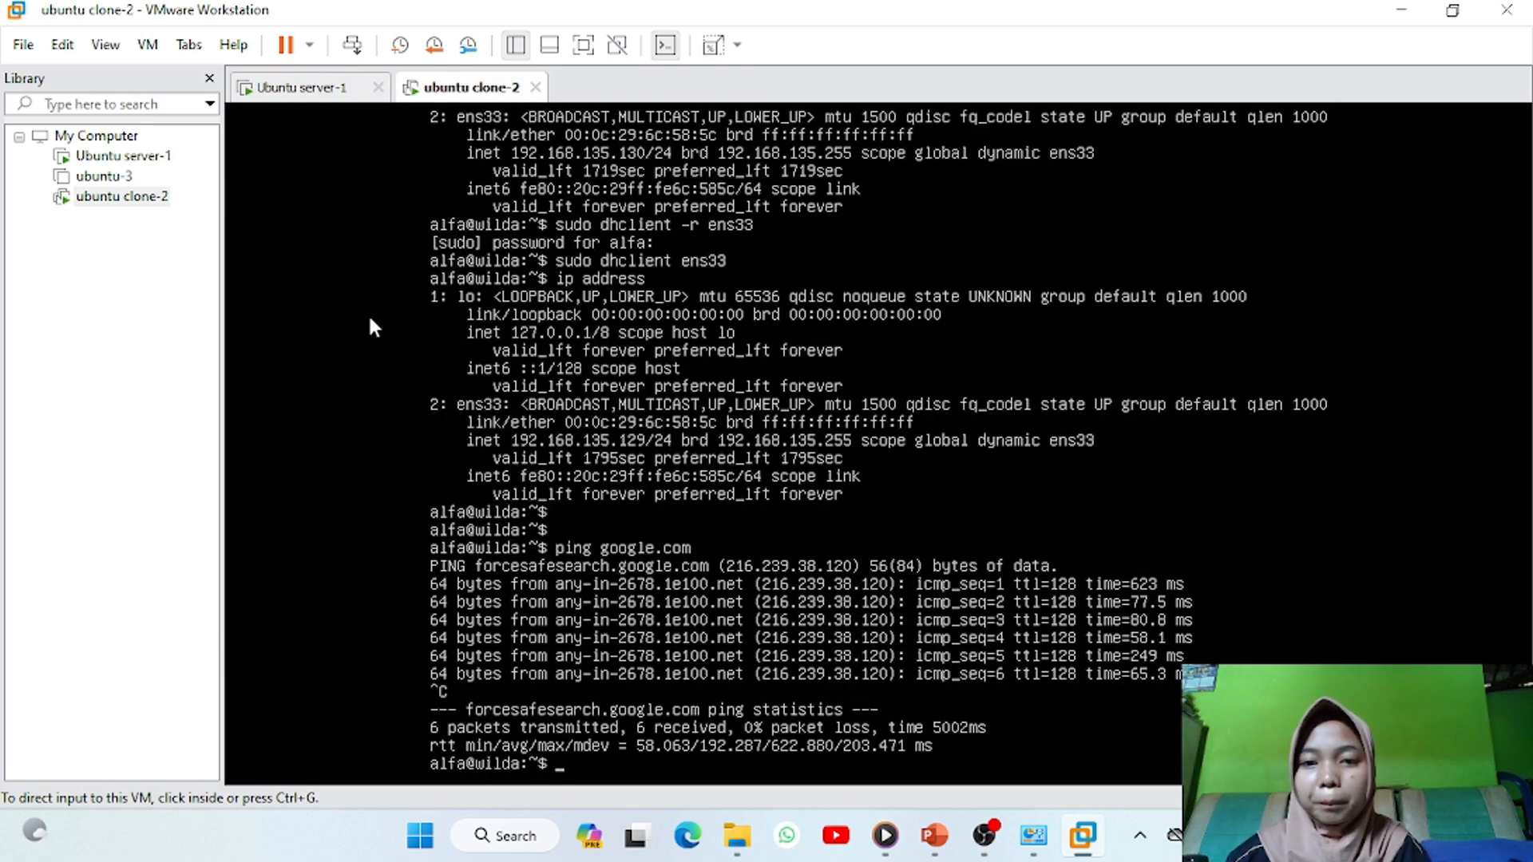
{"action": "left_click", "coordinate": [482, 589]}
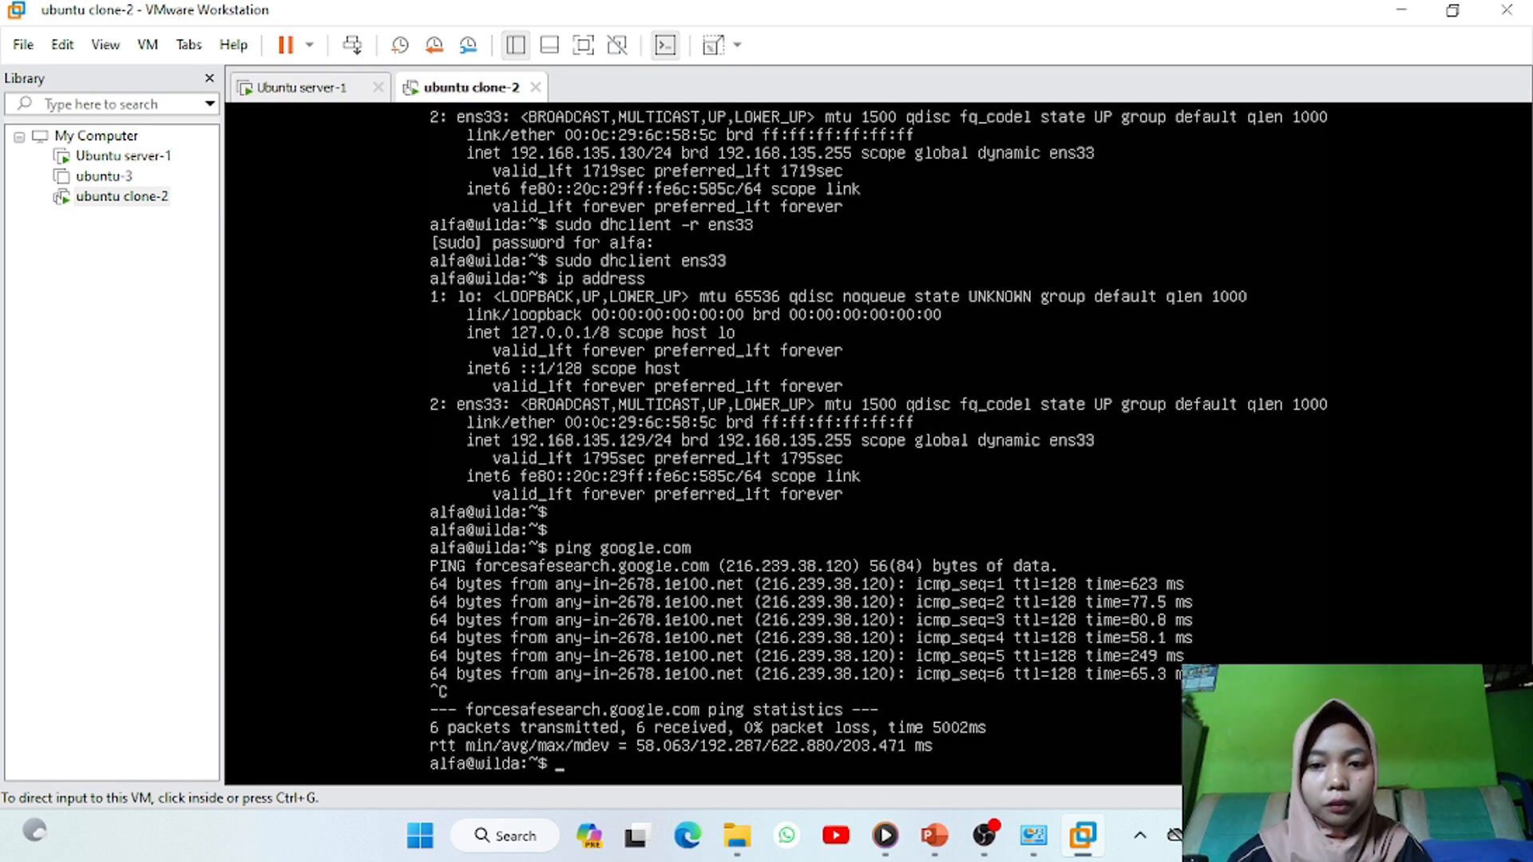
{"action": "key", "text": "Return"}
{"action": "key", "text": "Return"}
{"action": "type", "text": "ping 192.168.135.130"}
{"action": "key", "text": "Return"}
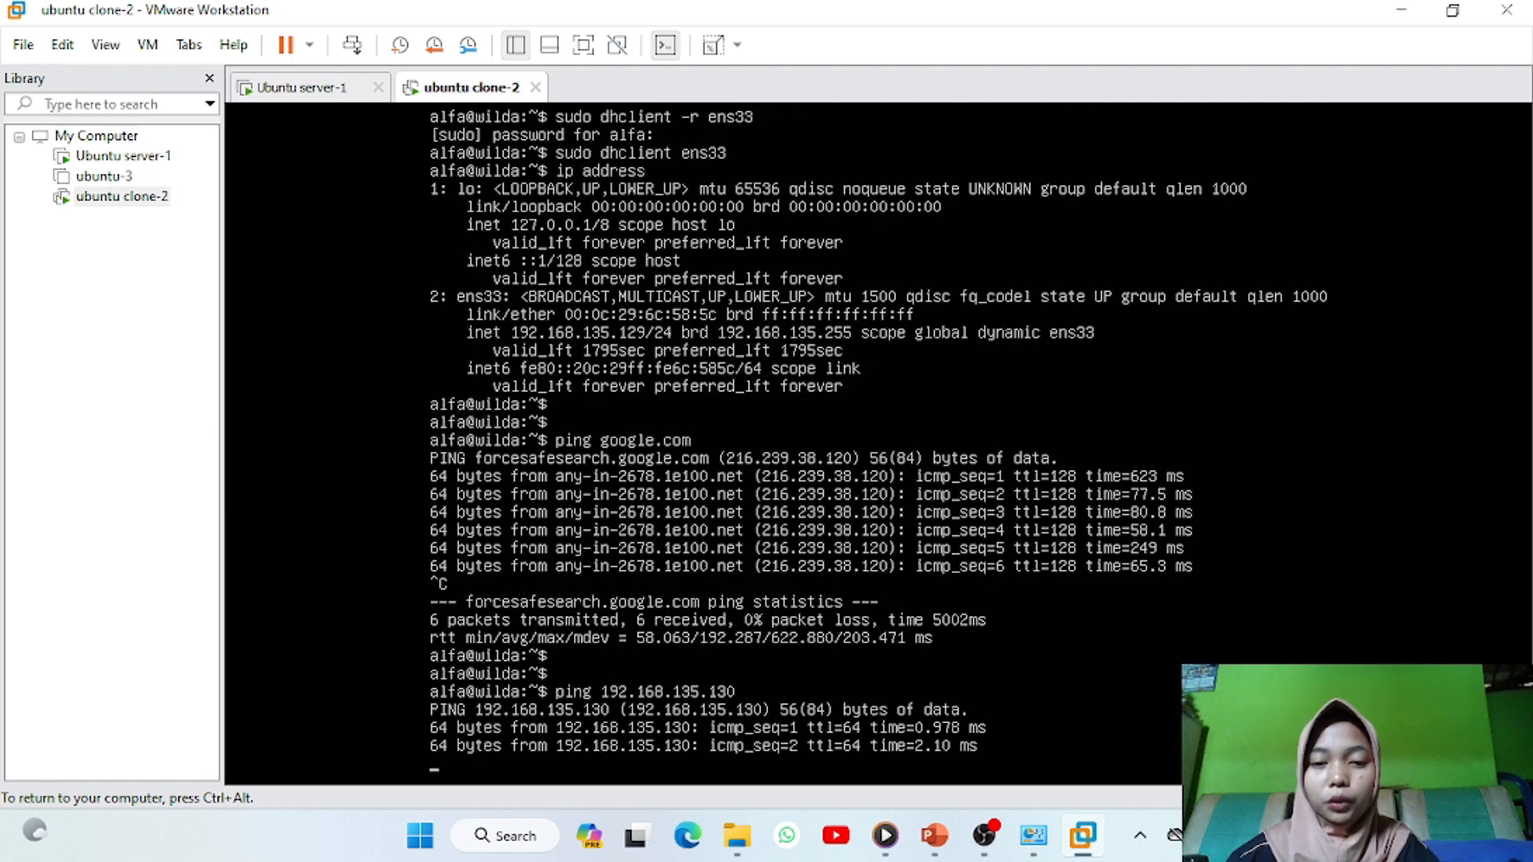
{"action": "key", "text": "ctrl+c"}
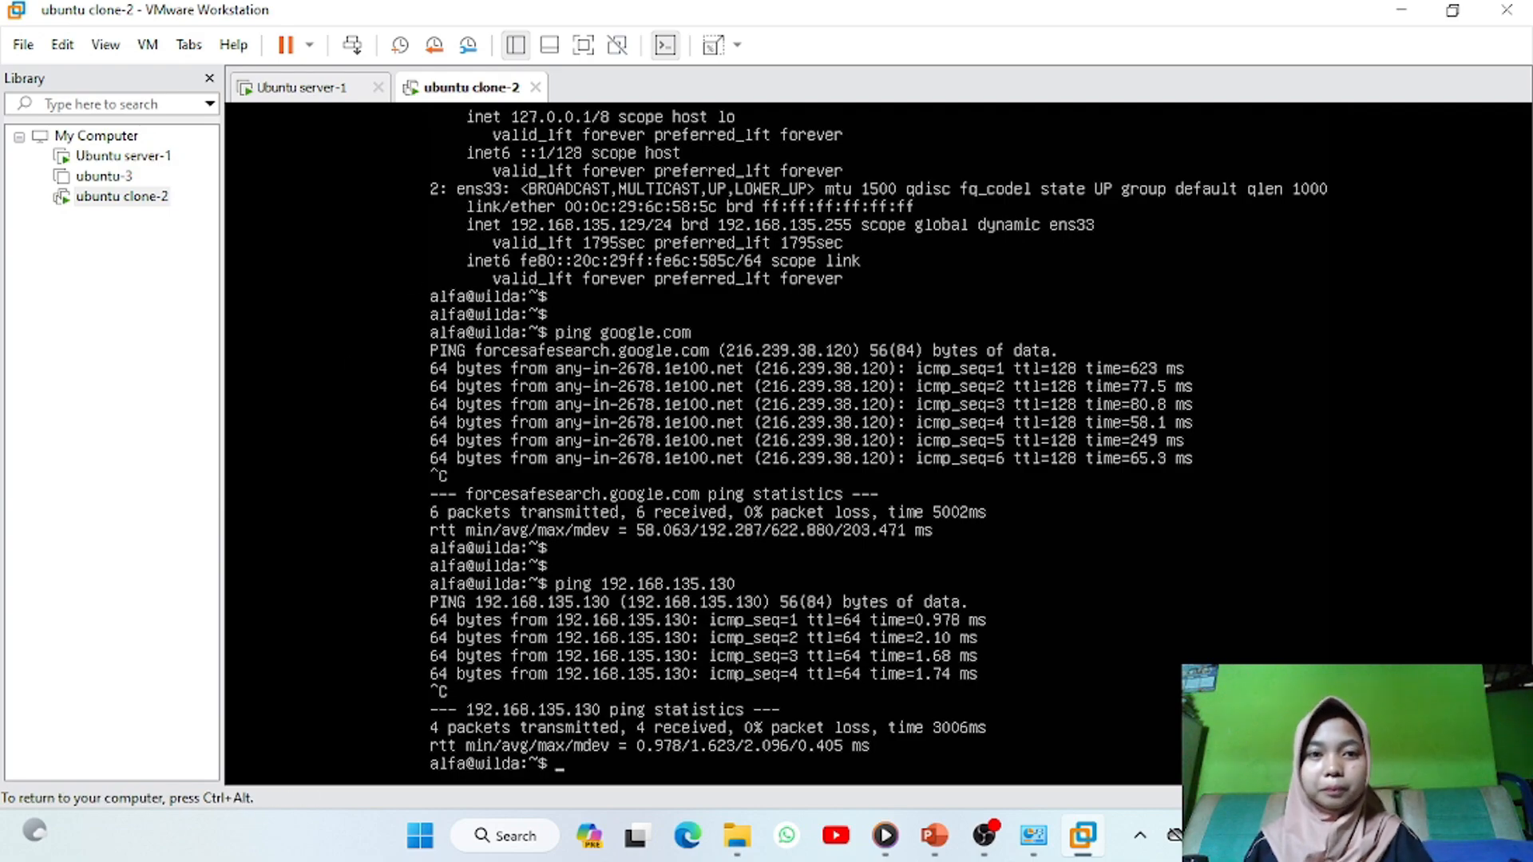
{"action": "key", "text": "ctrl+alt"}
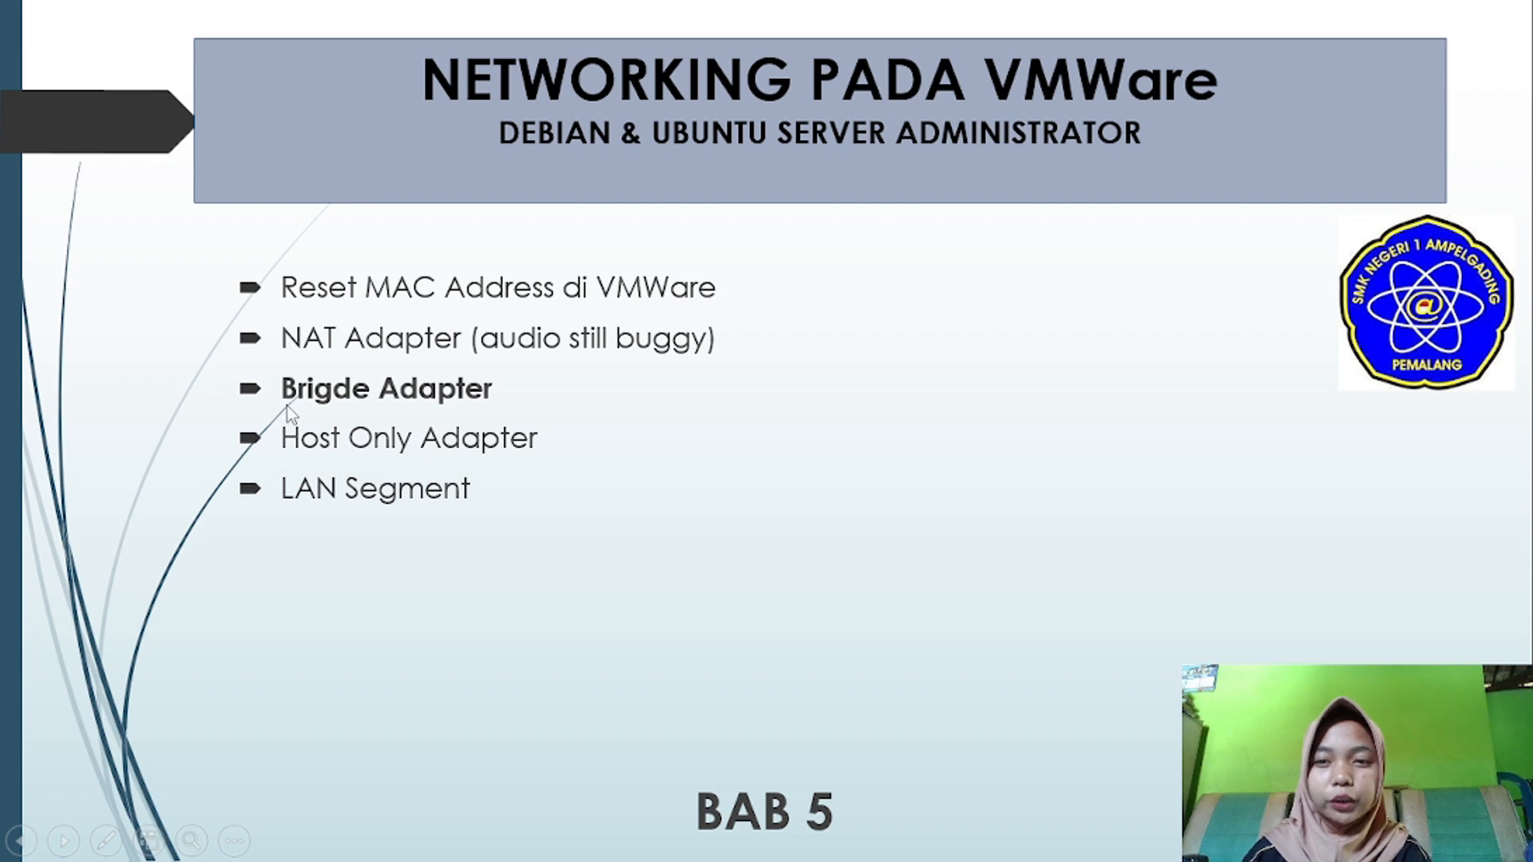
Advance the slideshow to the 'Topologi Brigde Network' slide
{"action": "left_click", "coordinate": [1239, 594]}
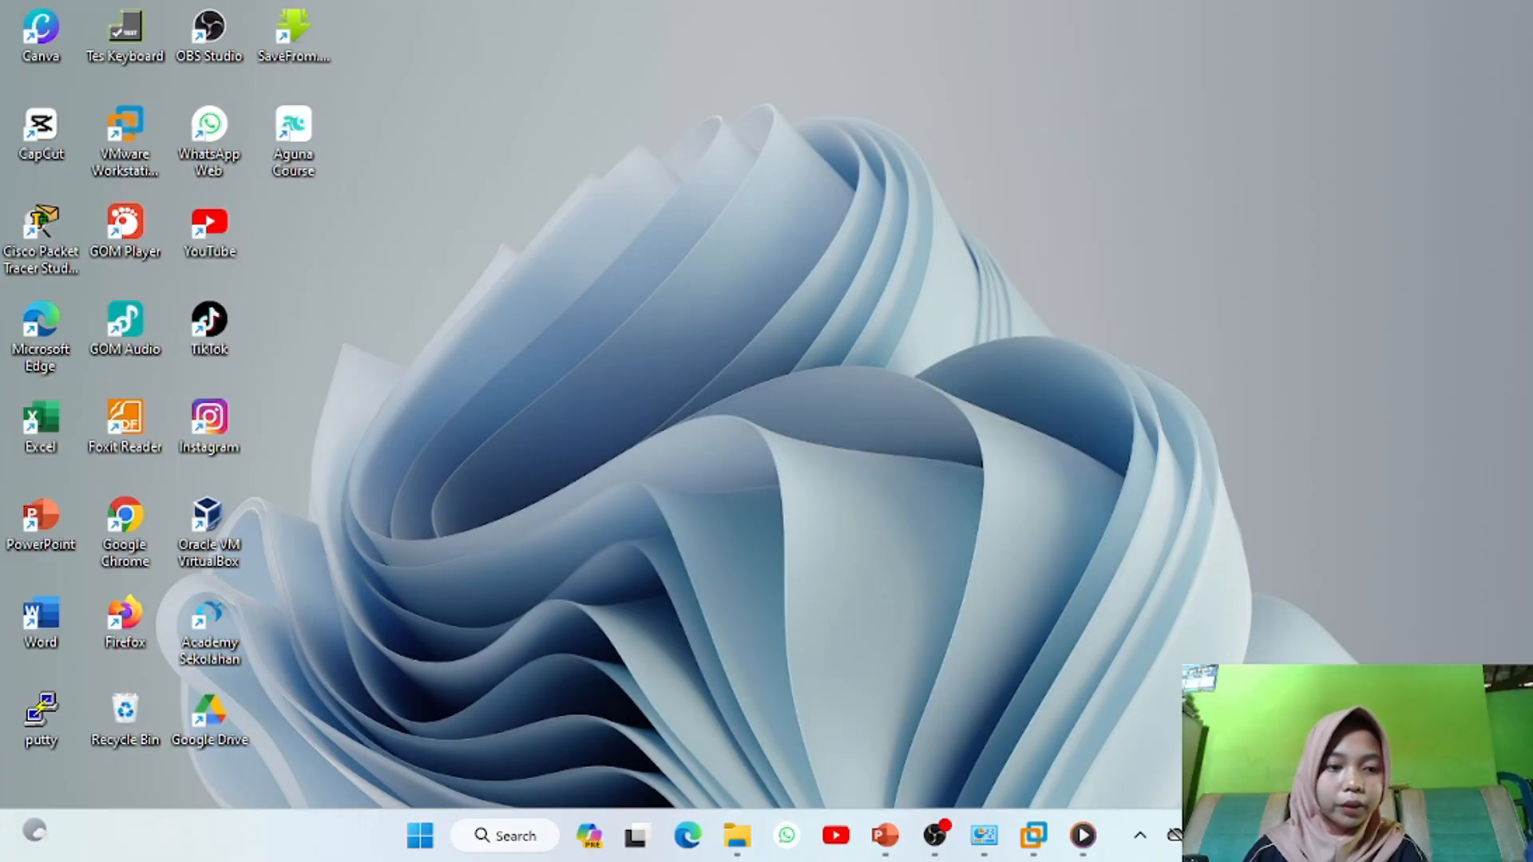
Check the Wi-Fi list in Quick Settings, then select the Wi-Fi adapter in Network Connections
{"action": "key", "text": "super+a"}
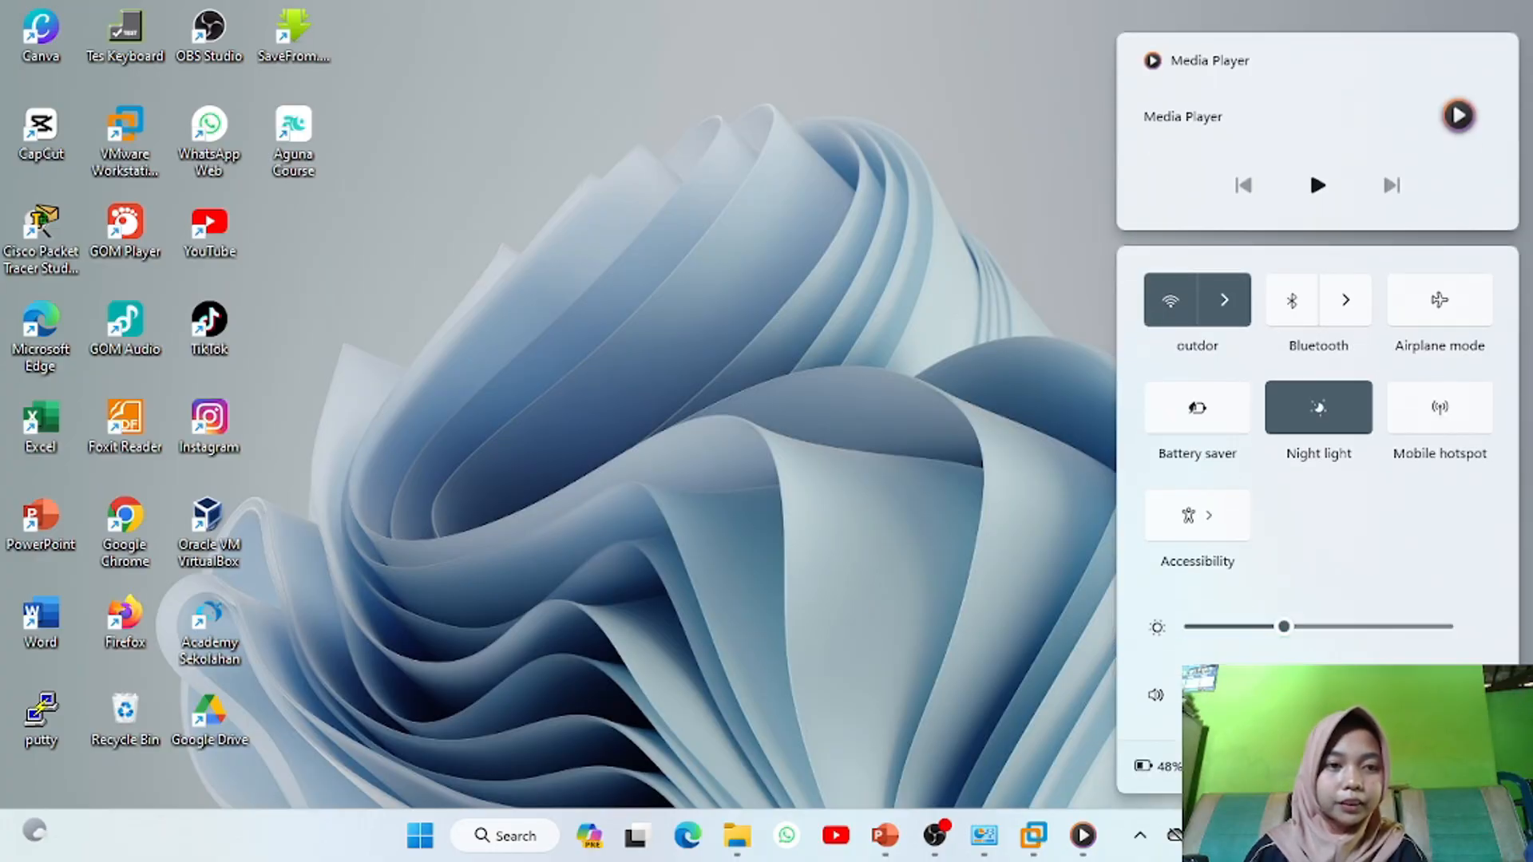
{"action": "left_click", "coordinate": [1224, 299]}
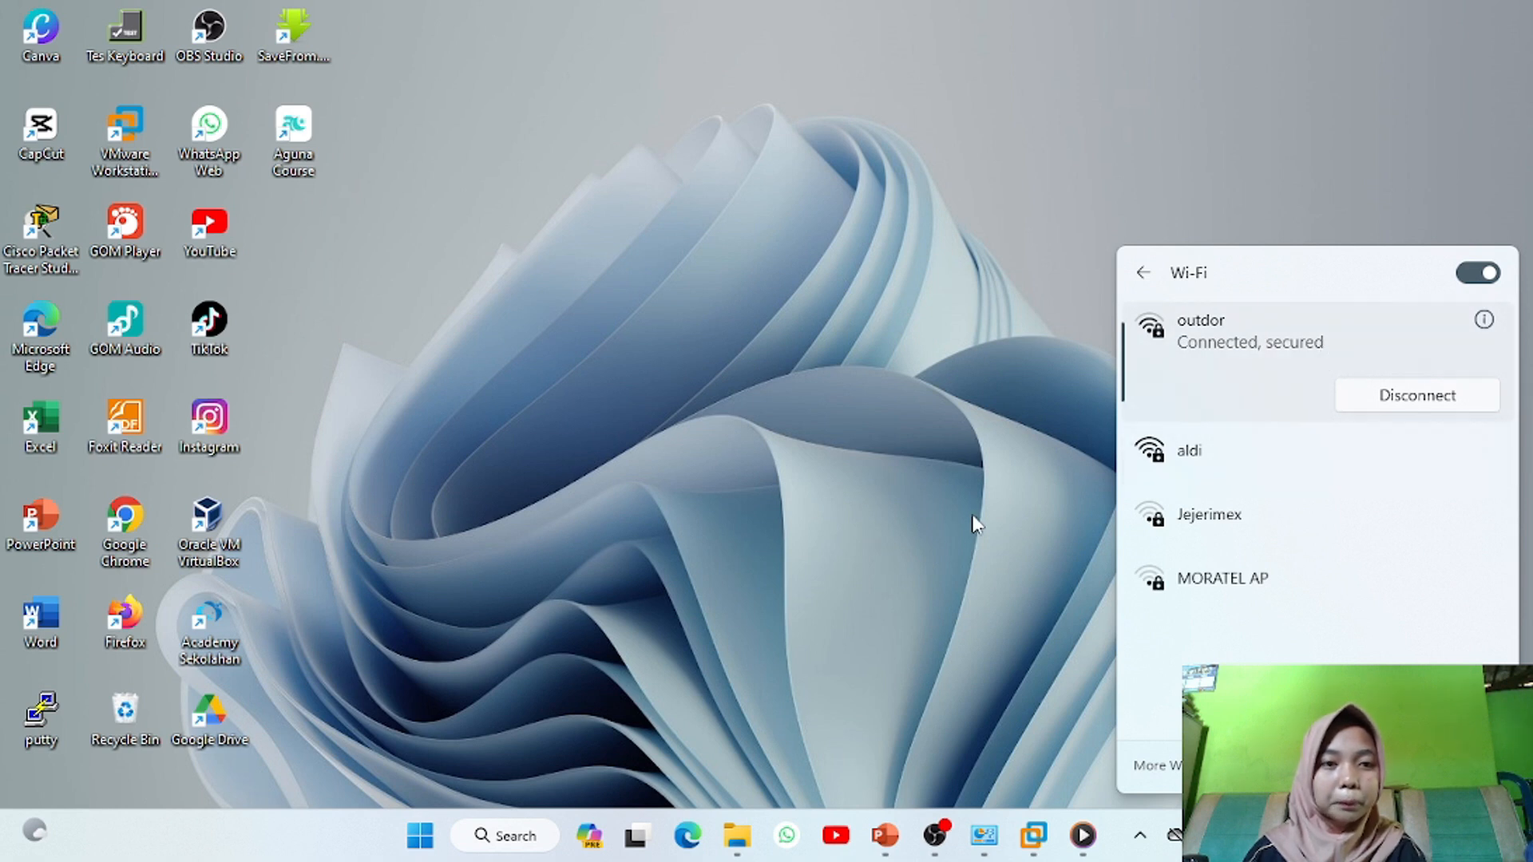
{"action": "left_click", "coordinate": [980, 748]}
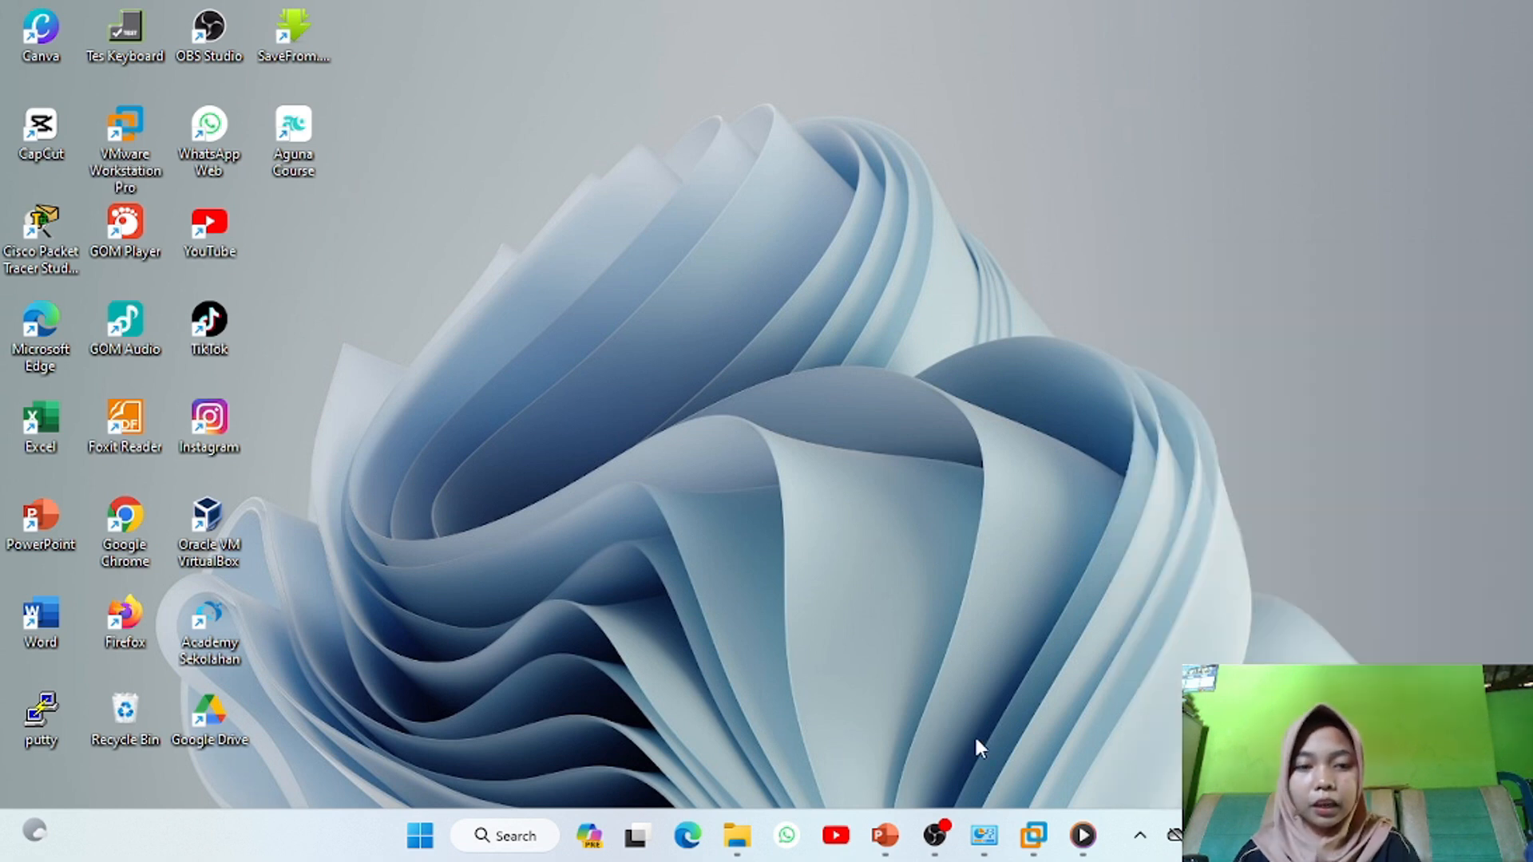
{"action": "left_click", "coordinate": [987, 840]}
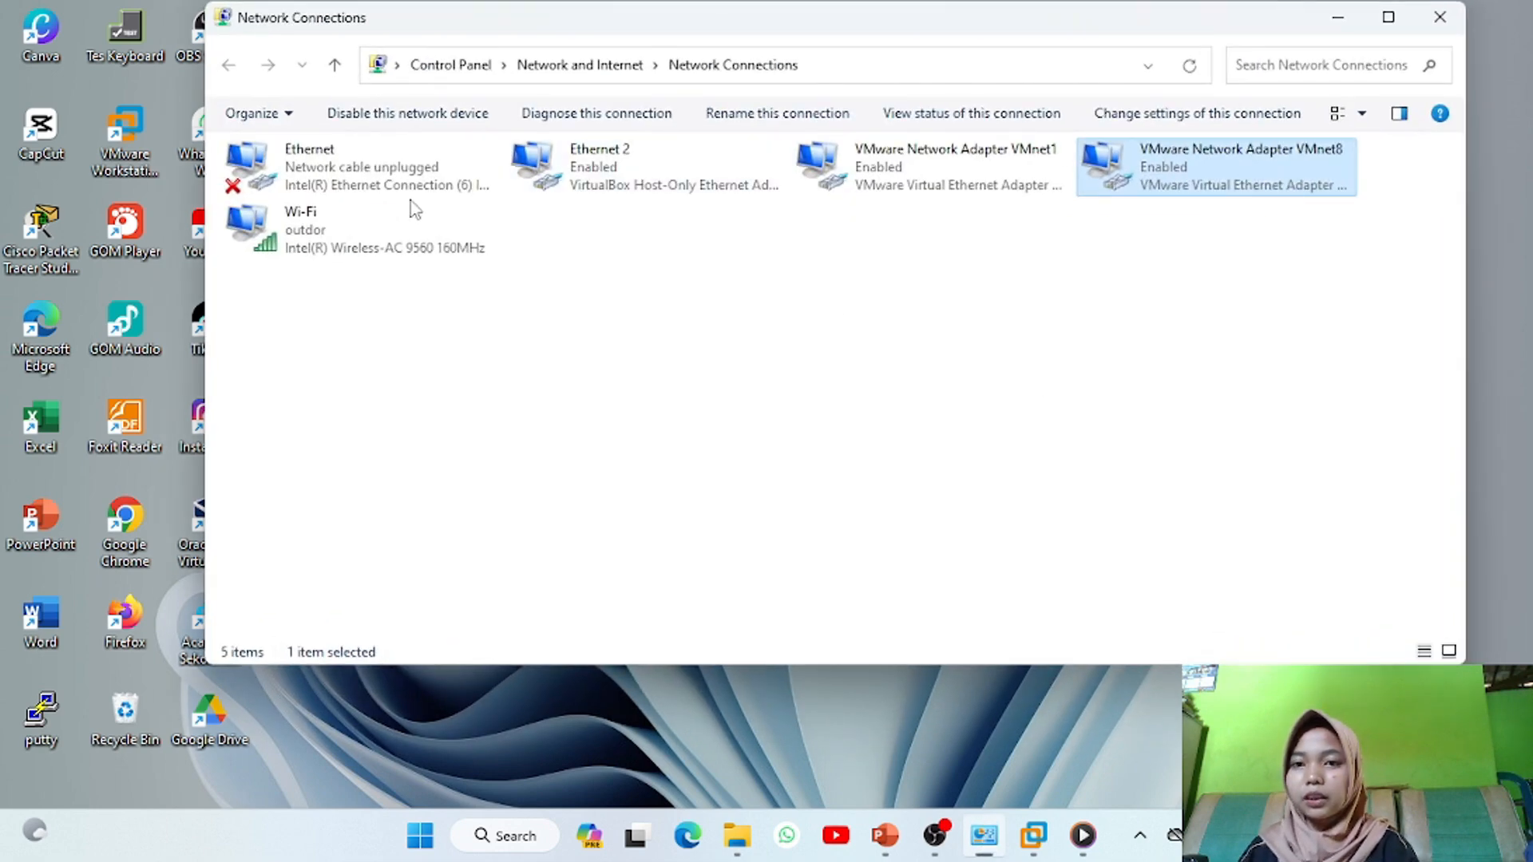
{"action": "left_click", "coordinate": [376, 249]}
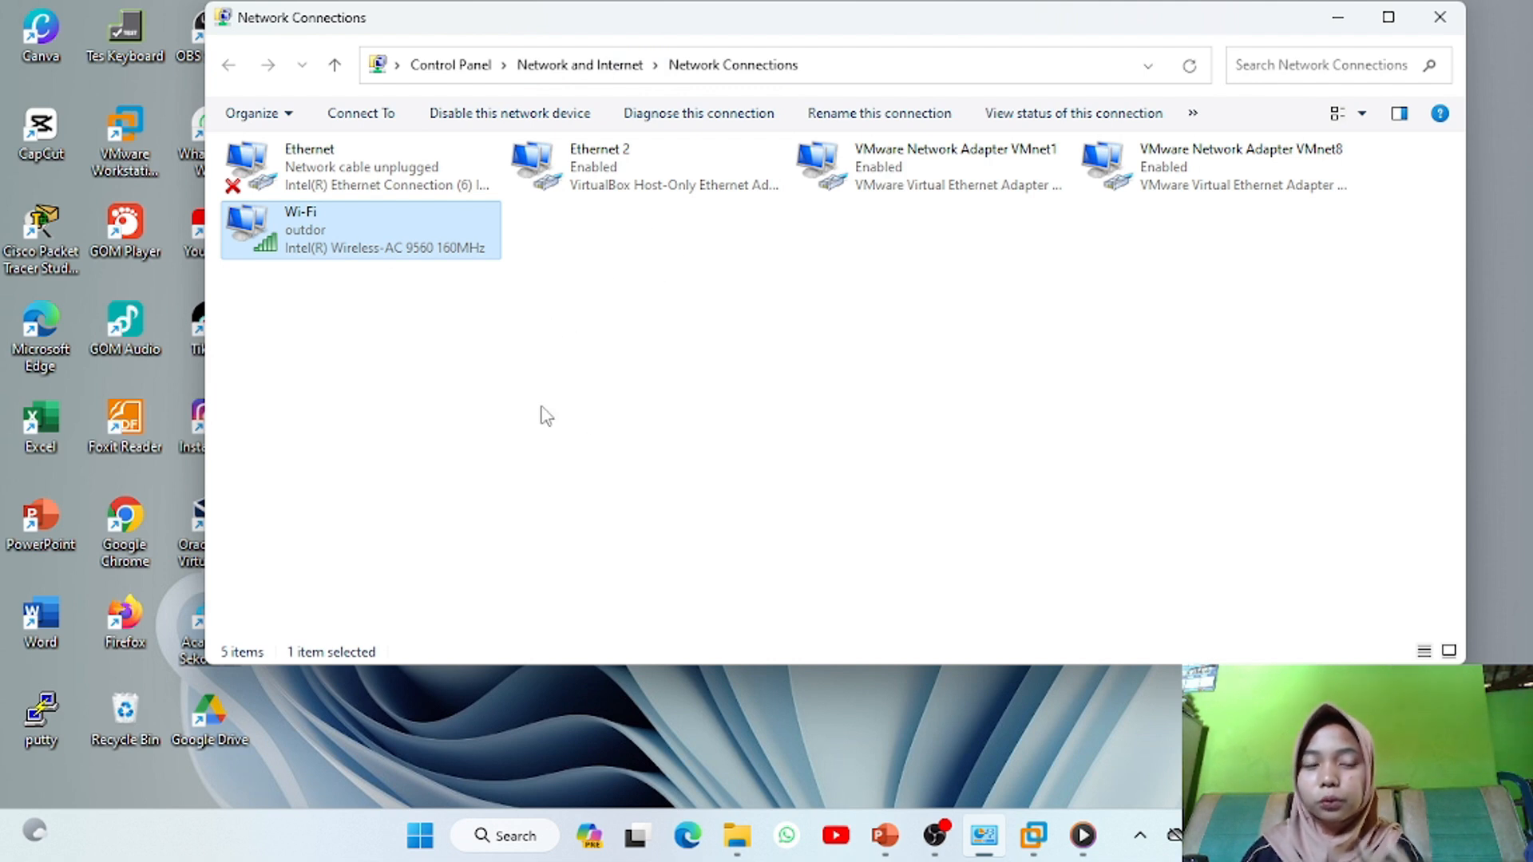
Open the Wi-Fi adapter's status and its Network Connection Details
{"action": "double_click", "coordinate": [371, 254]}
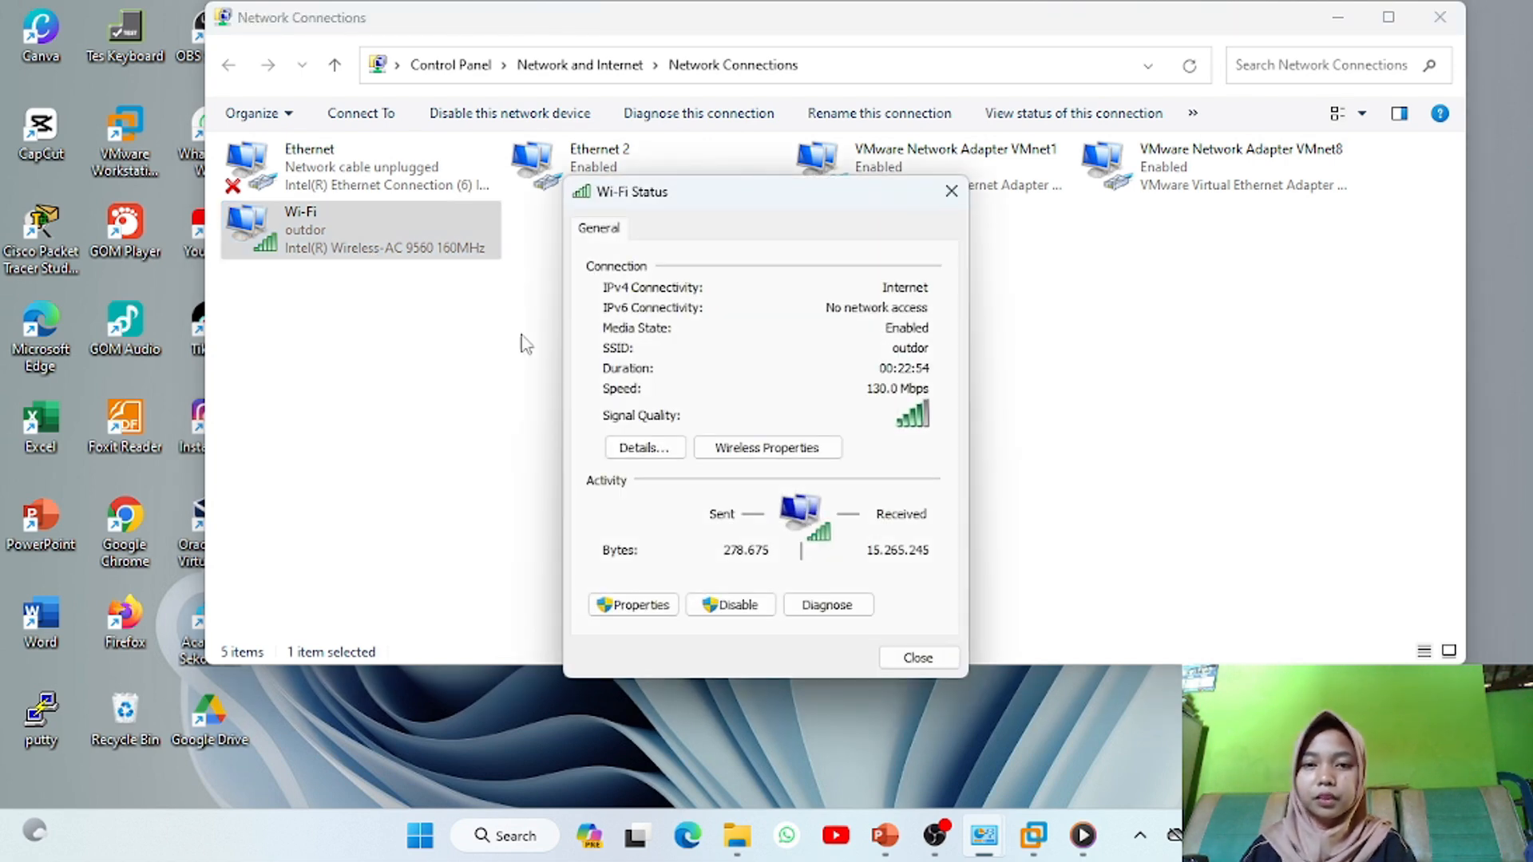
{"action": "left_click", "coordinate": [638, 449]}
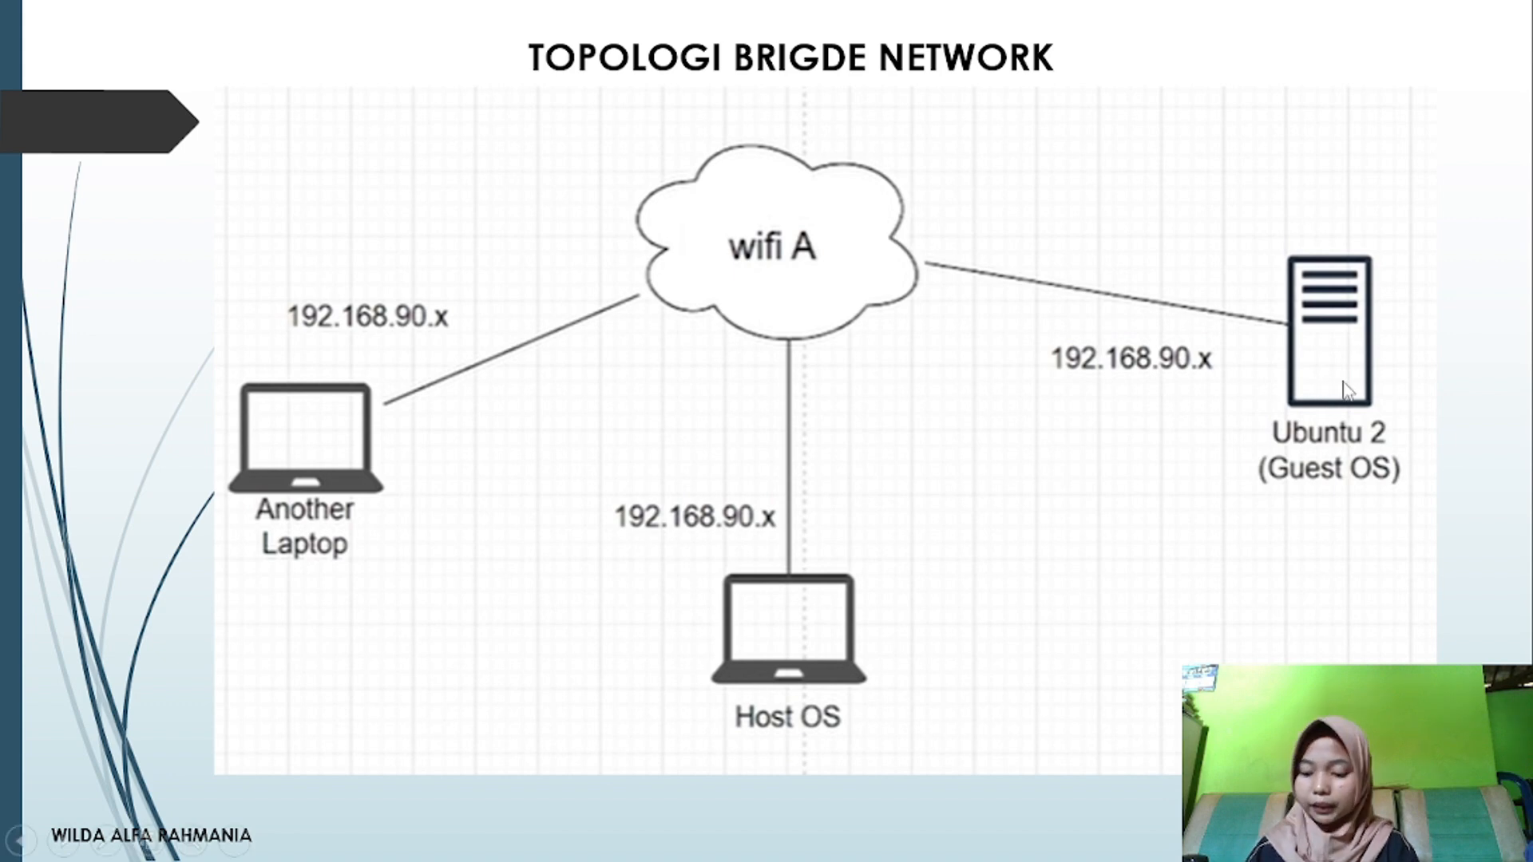
Leave the slideshow and bring up VMware Workstation with Ubuntu server-1 selected
{"action": "key", "text": "super+d"}
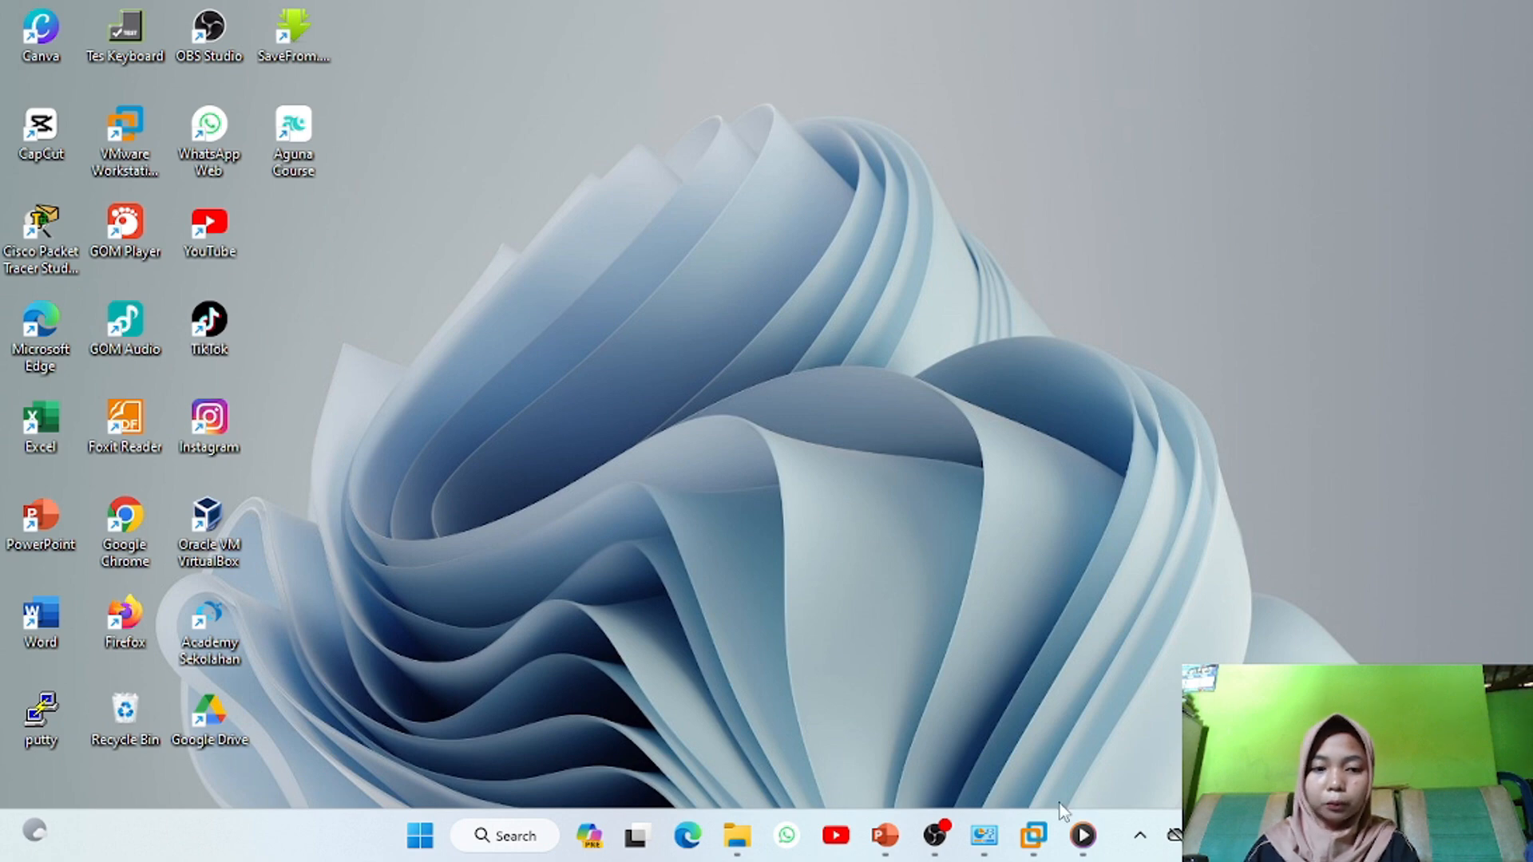
{"action": "mouse_move", "coordinate": [1036, 842]}
{"action": "left_click", "coordinate": [911, 684]}
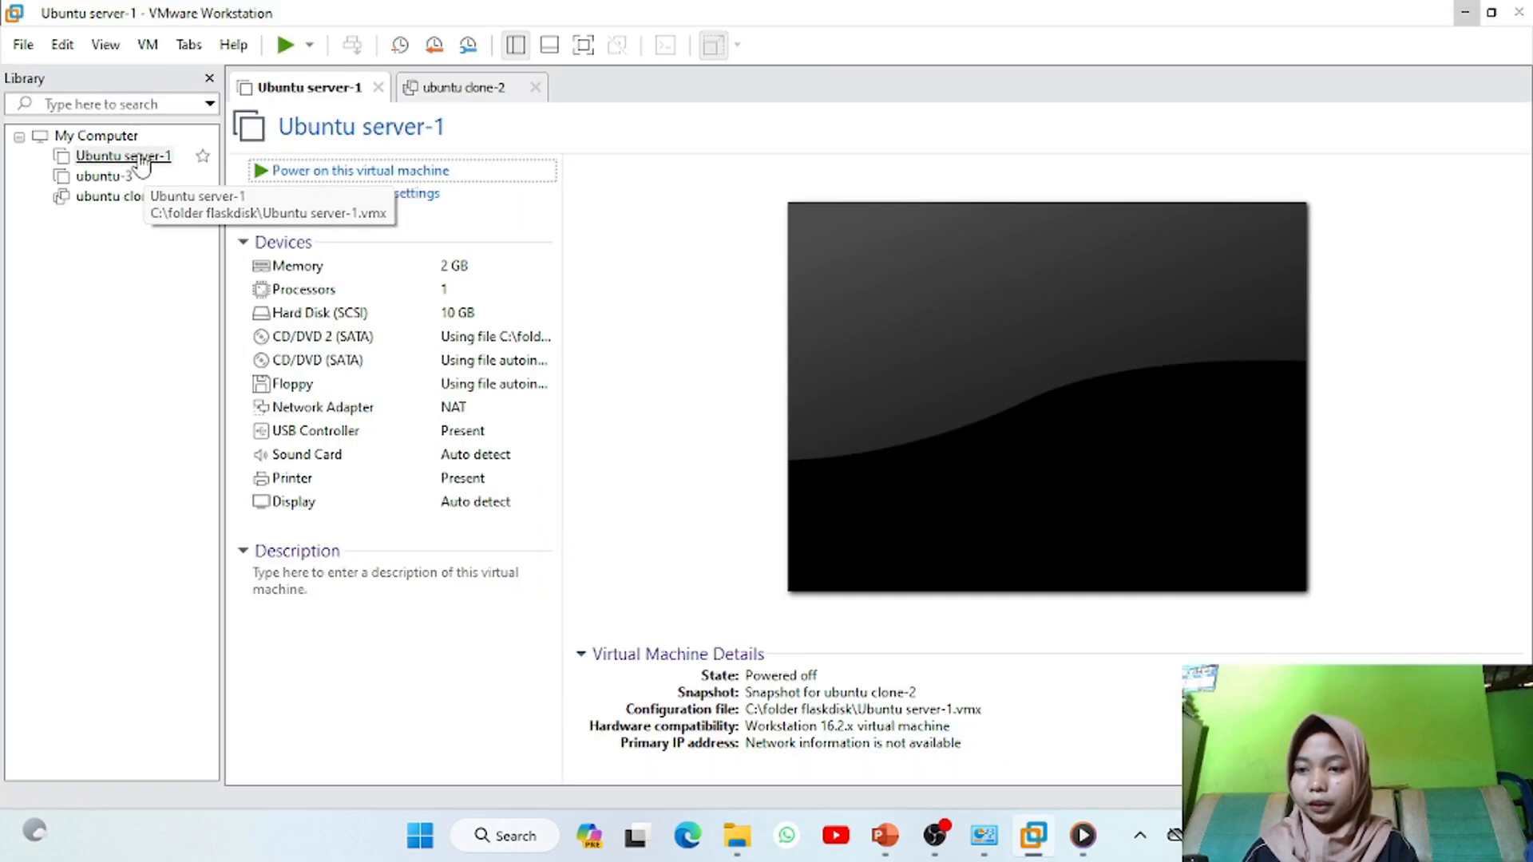
{"action": "left_click", "coordinate": [136, 156]}
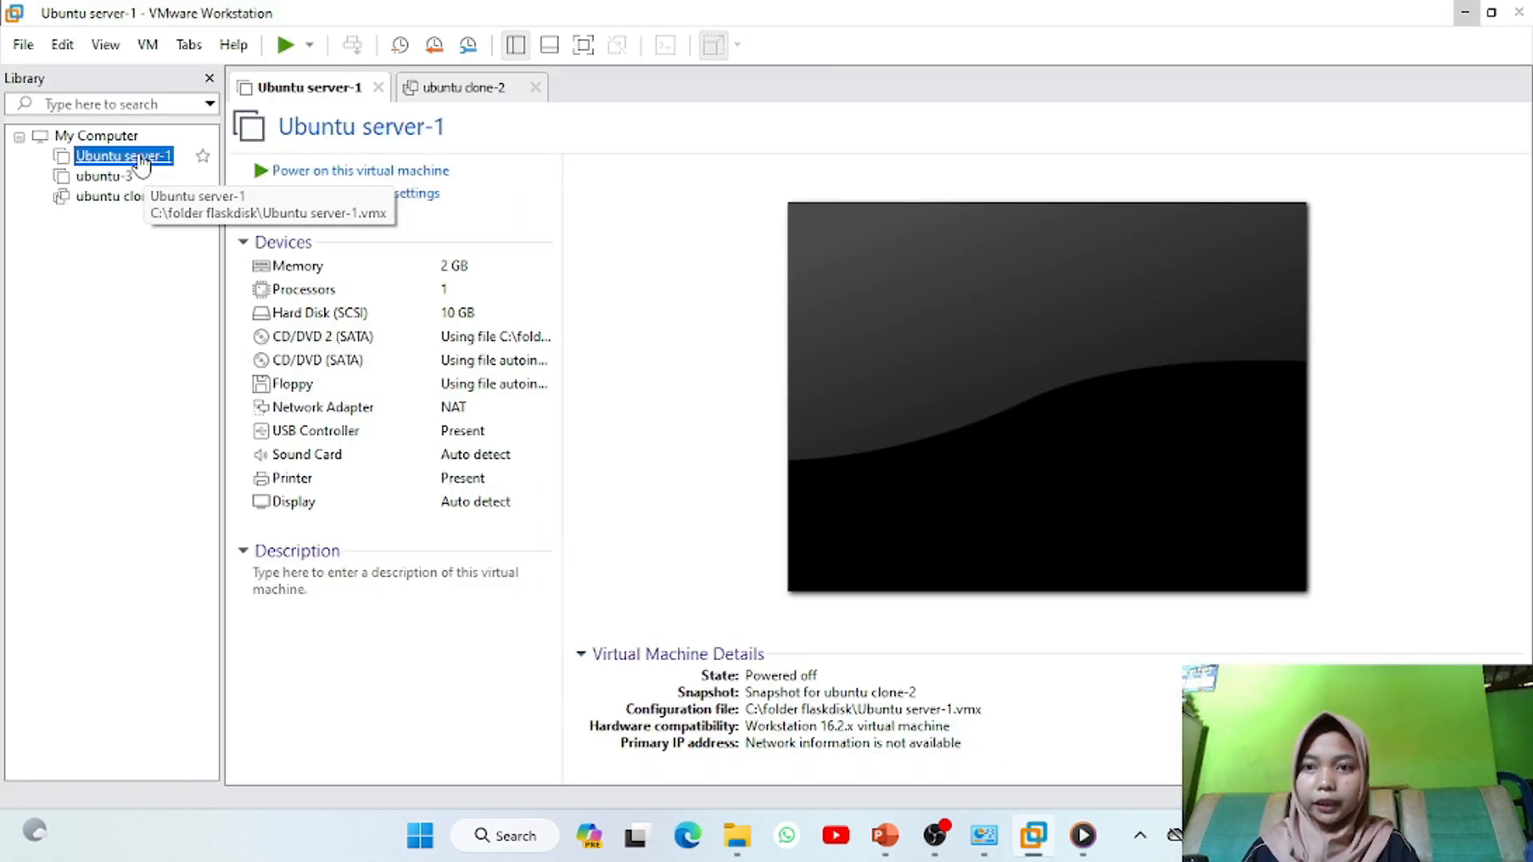
Inspect Ubuntu server-1's Network Adapter settings, leaving it on NAT unchanged
{"action": "right_click", "coordinate": [142, 163]}
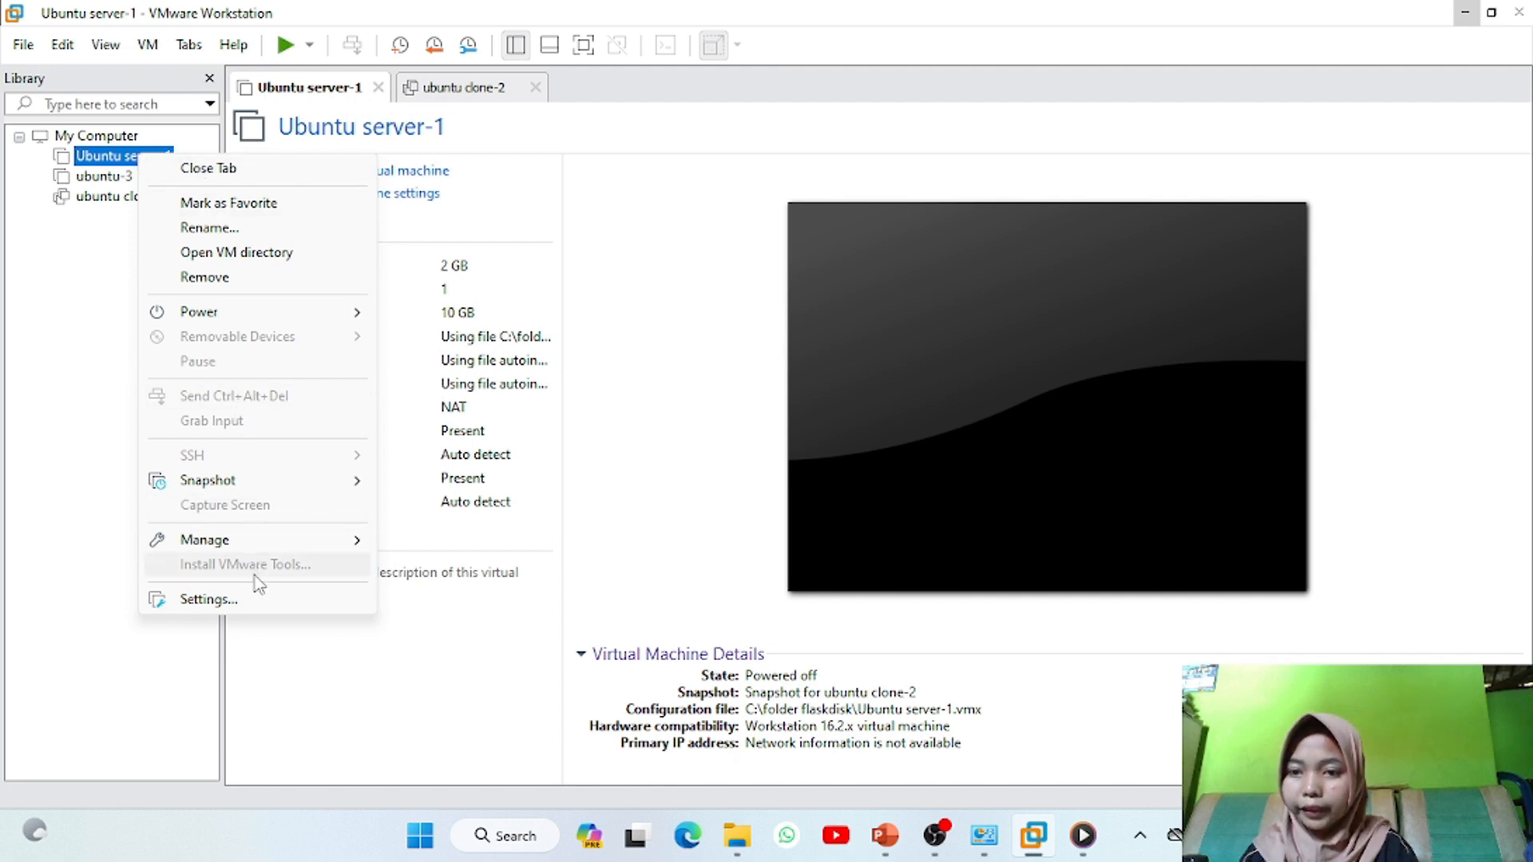
{"action": "left_click", "coordinate": [231, 598]}
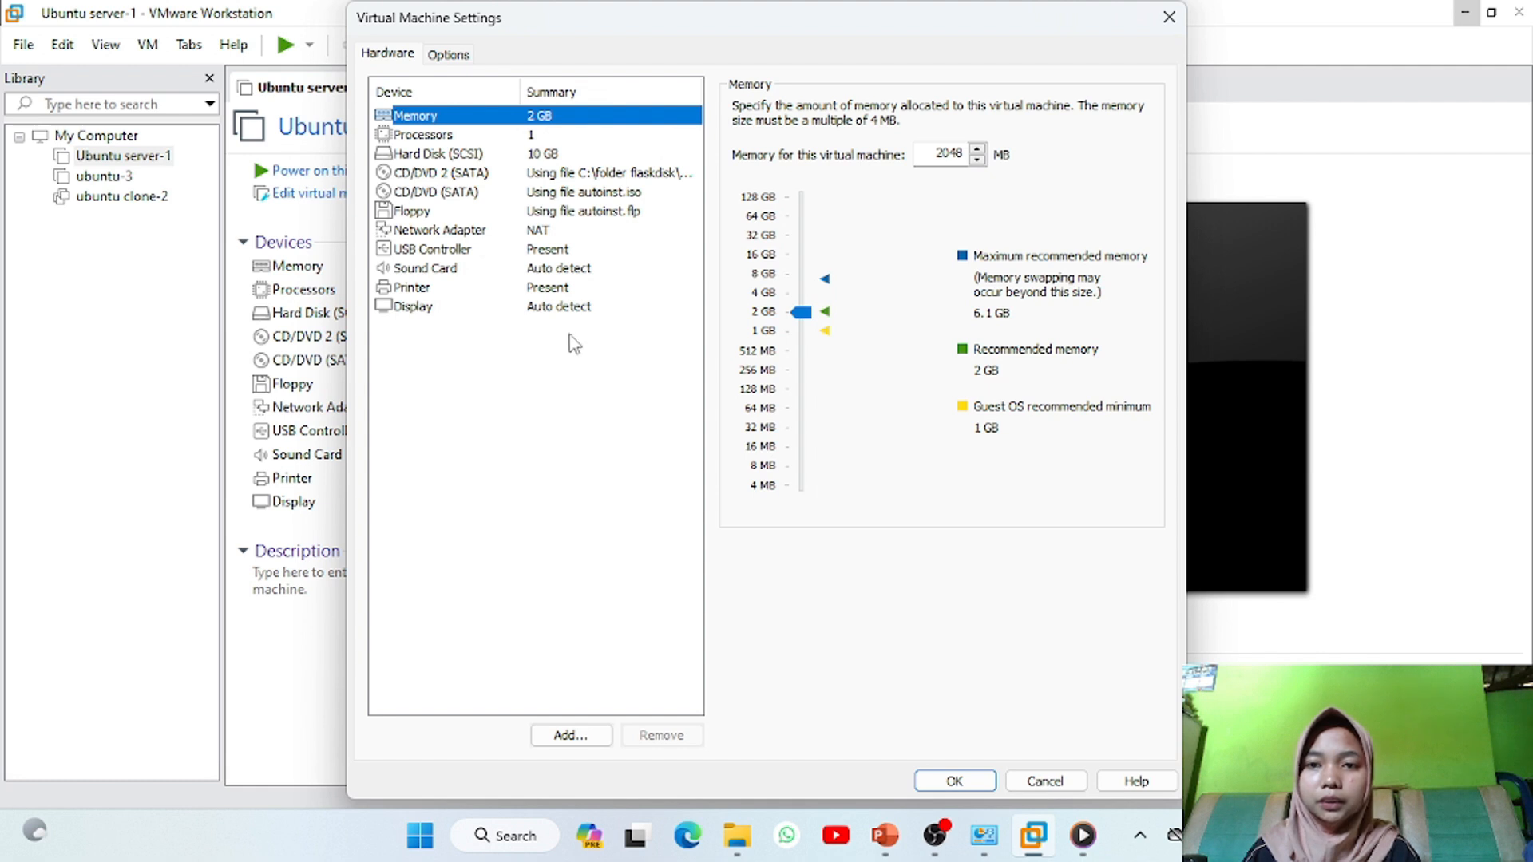
{"action": "left_click", "coordinate": [493, 233]}
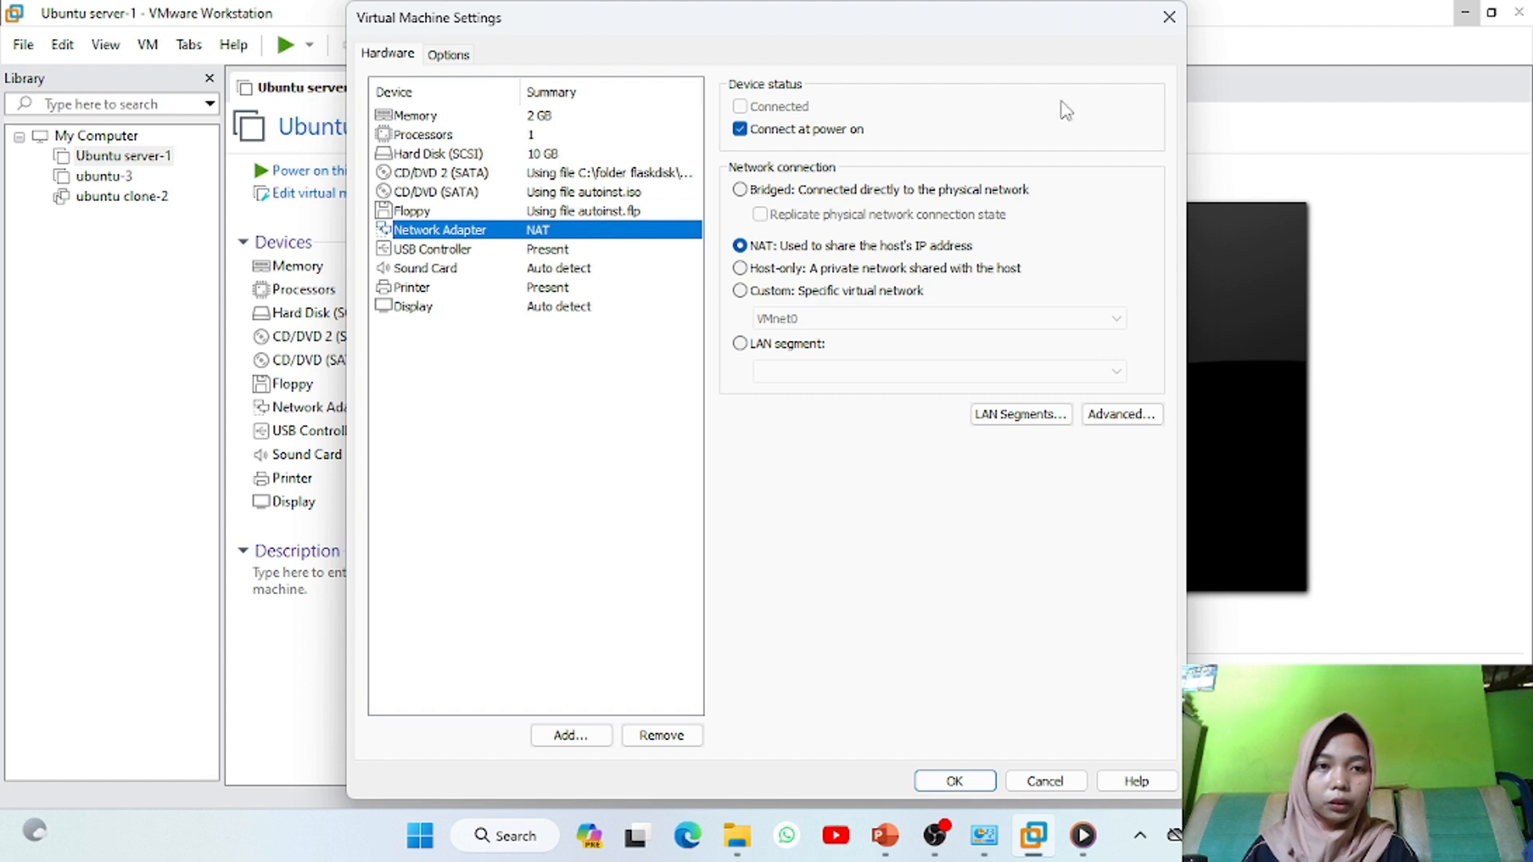
{"action": "left_click", "coordinate": [1169, 17]}
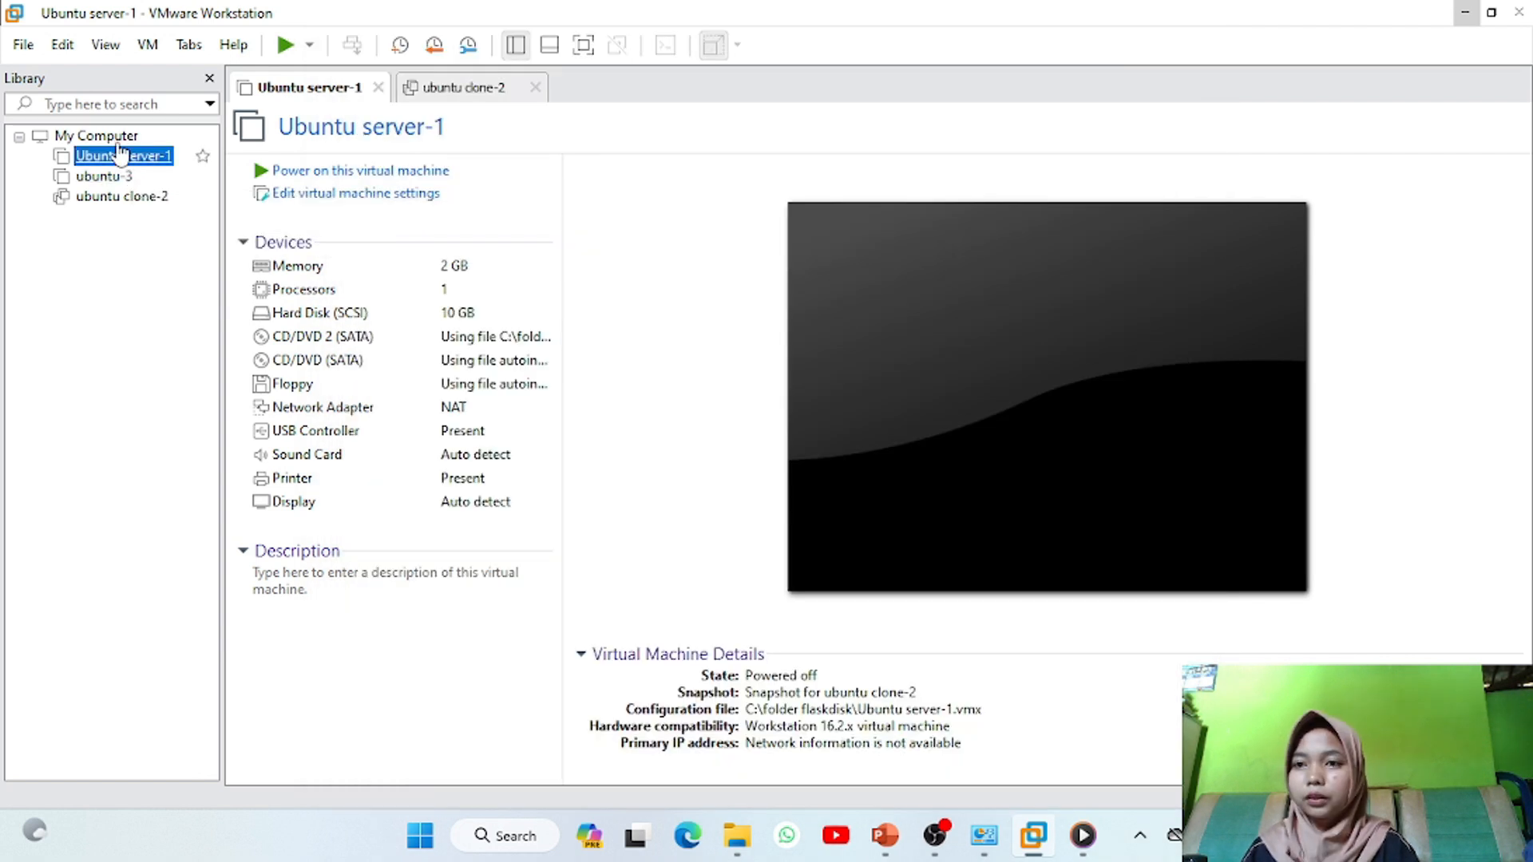
{"action": "left_click", "coordinate": [63, 48]}
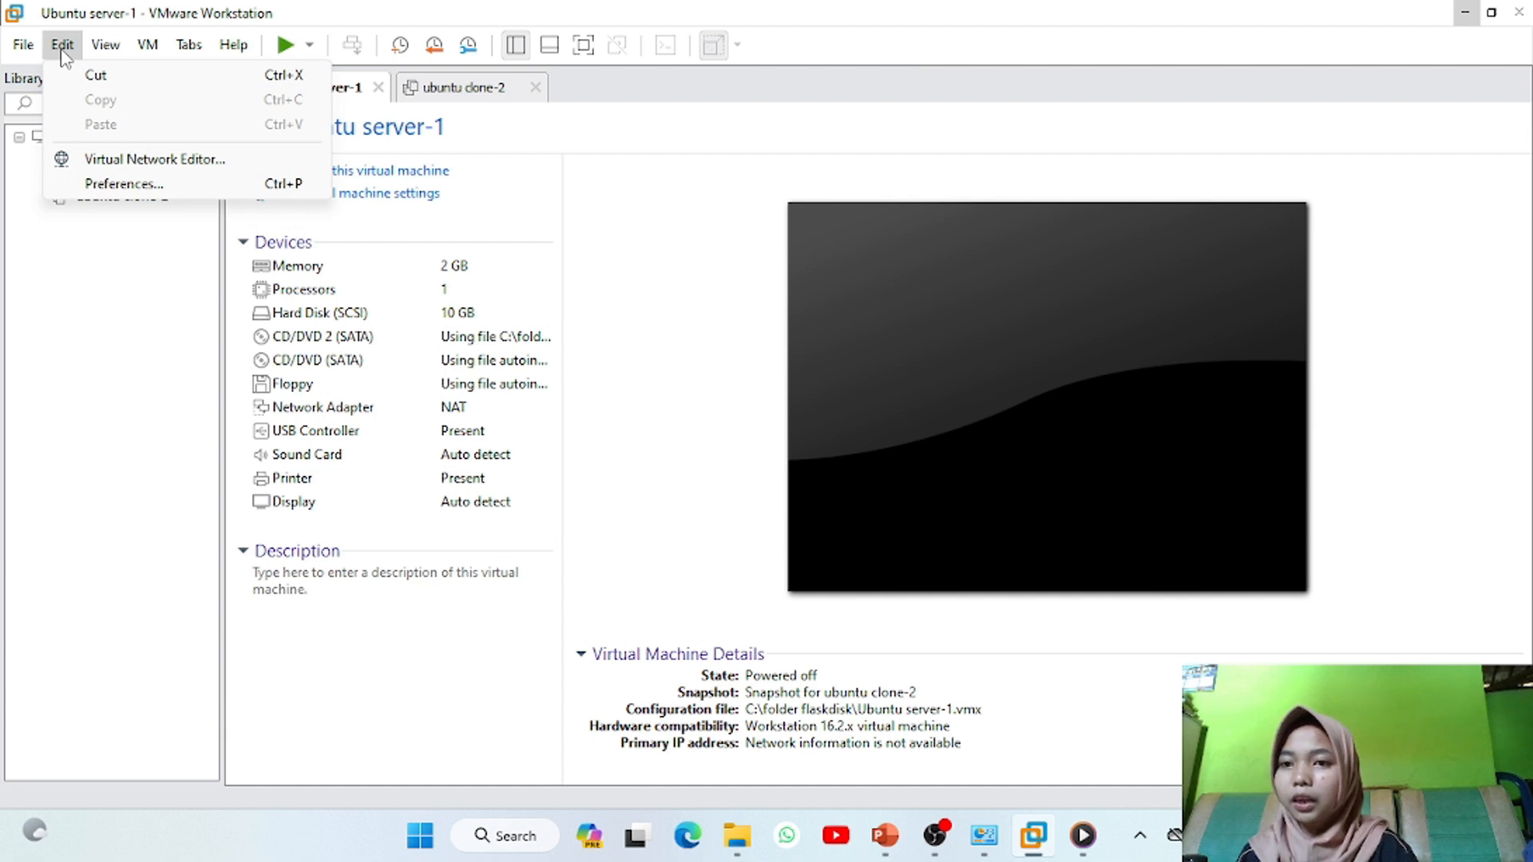
In the Virtual Network Editor, bridge VMnet0 to Microsoft Wi-Fi Direct Virtual Adapter #2 and apply
{"action": "left_click", "coordinate": [167, 164]}
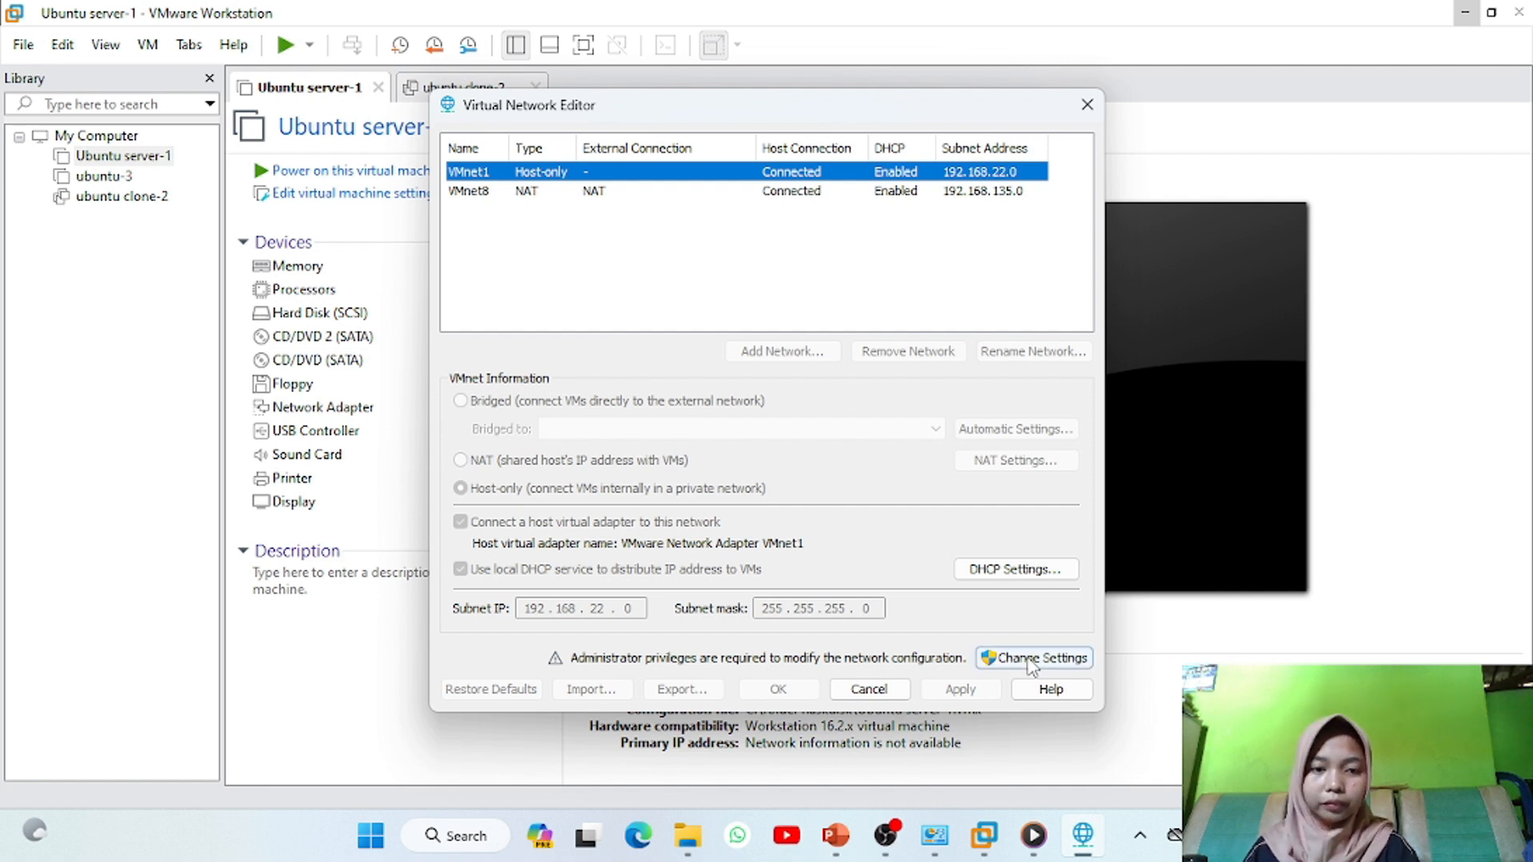
{"action": "left_click", "coordinate": [1071, 656]}
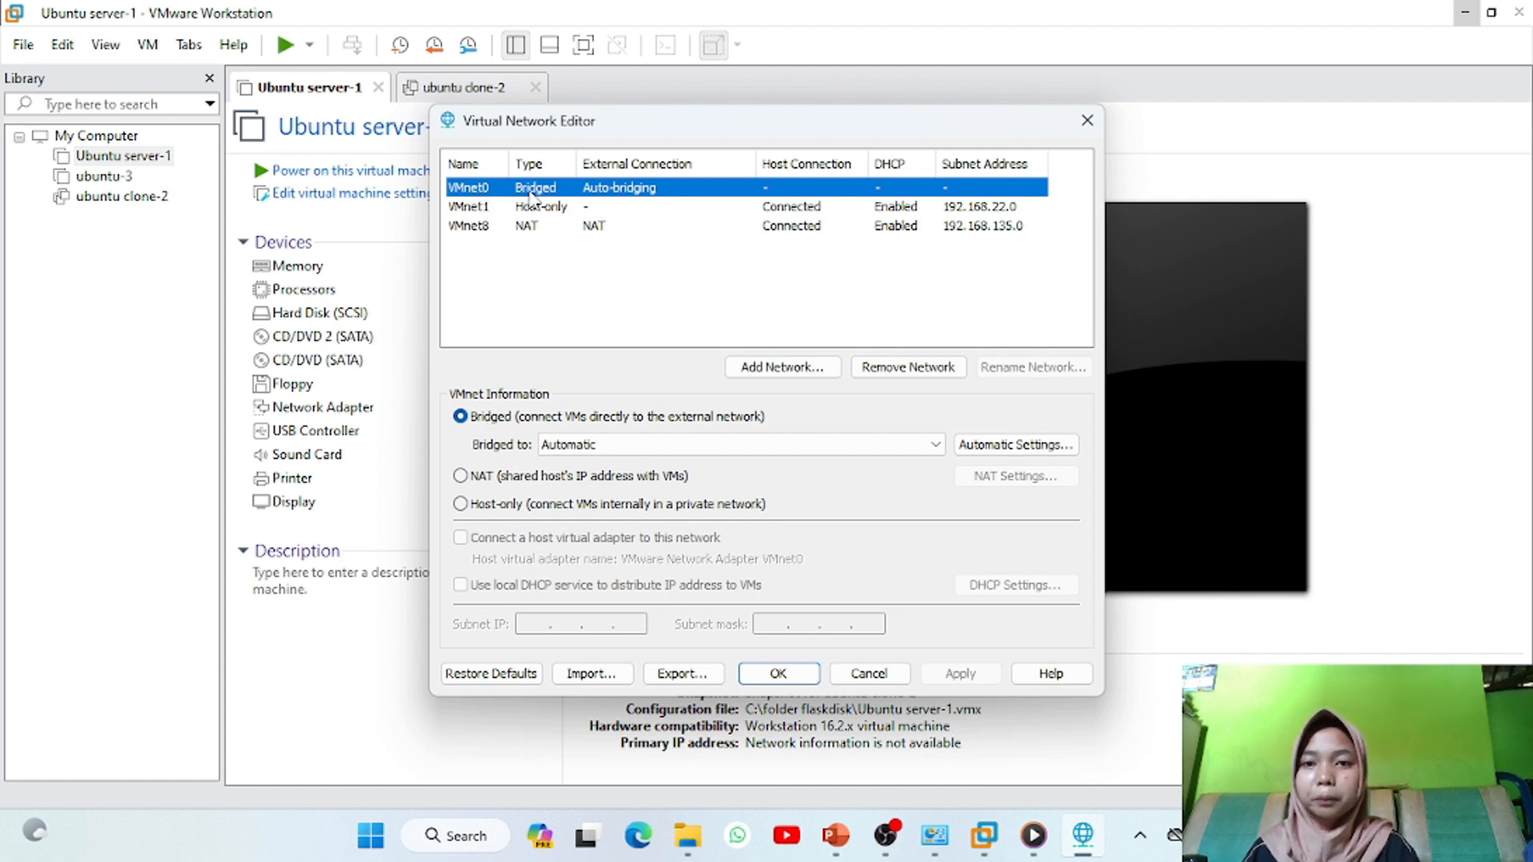
{"action": "left_click", "coordinate": [818, 445]}
{"action": "left_click", "coordinate": [822, 478]}
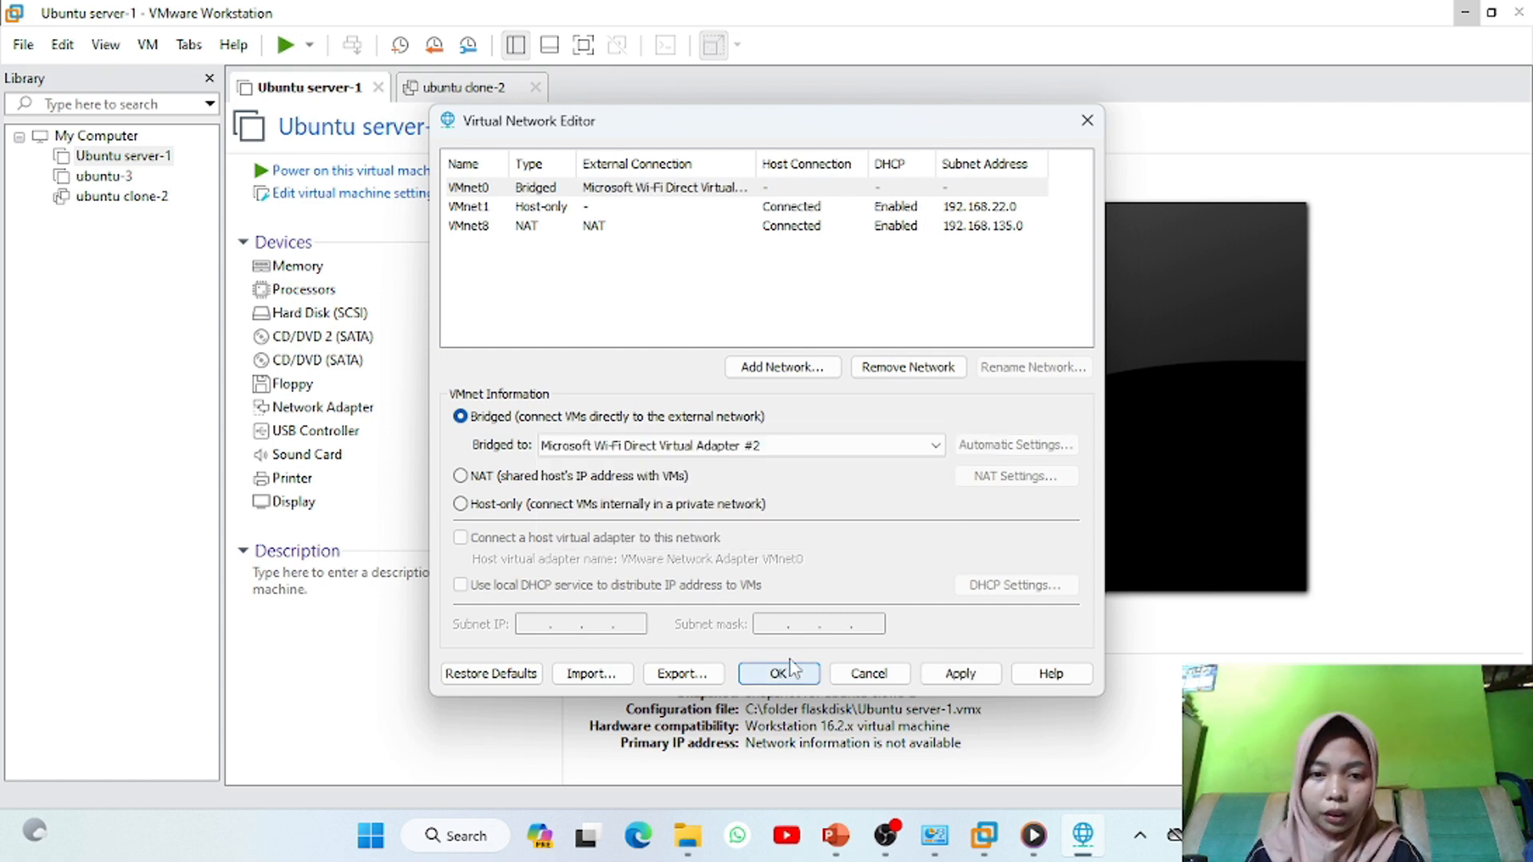
{"action": "left_click", "coordinate": [960, 673]}
{"action": "left_click", "coordinate": [780, 674]}
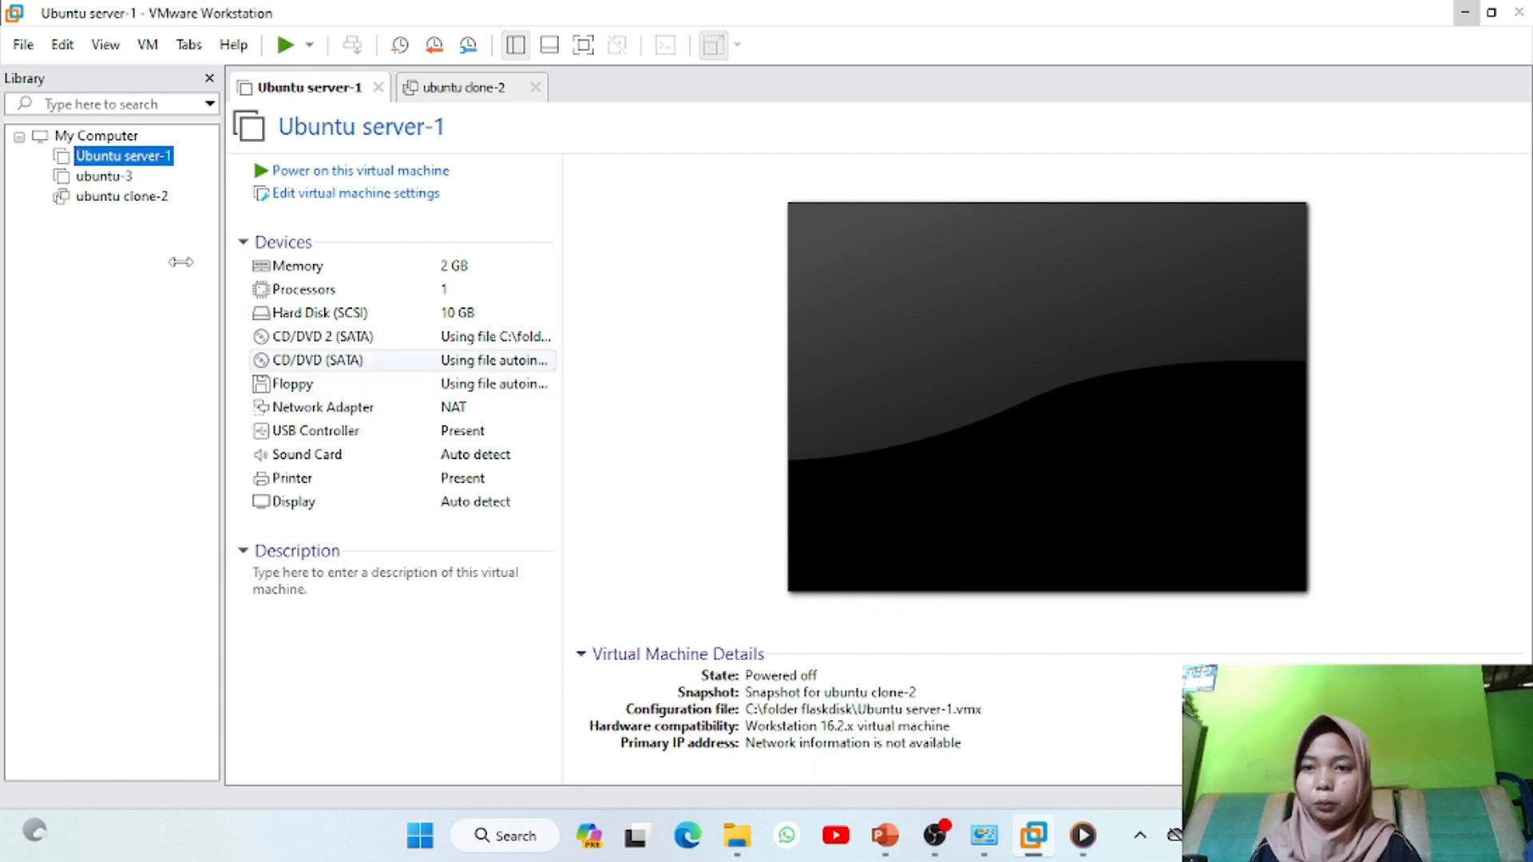
In Ubuntu server-1's settings, change the Network Adapter from NAT to Bridged and save with OK
{"action": "right_click", "coordinate": [161, 162]}
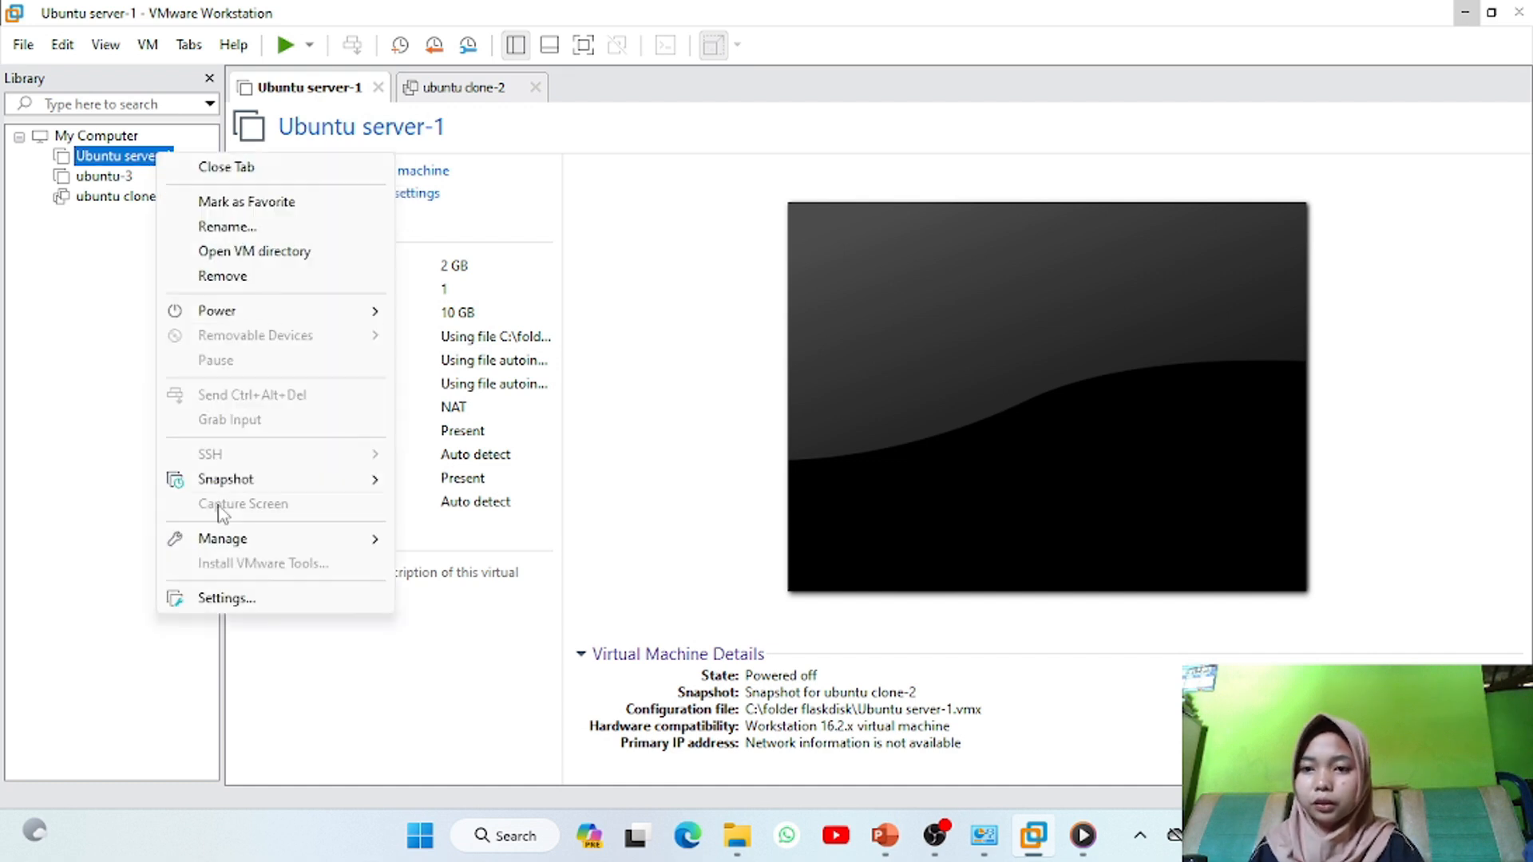
{"action": "left_click", "coordinate": [227, 598]}
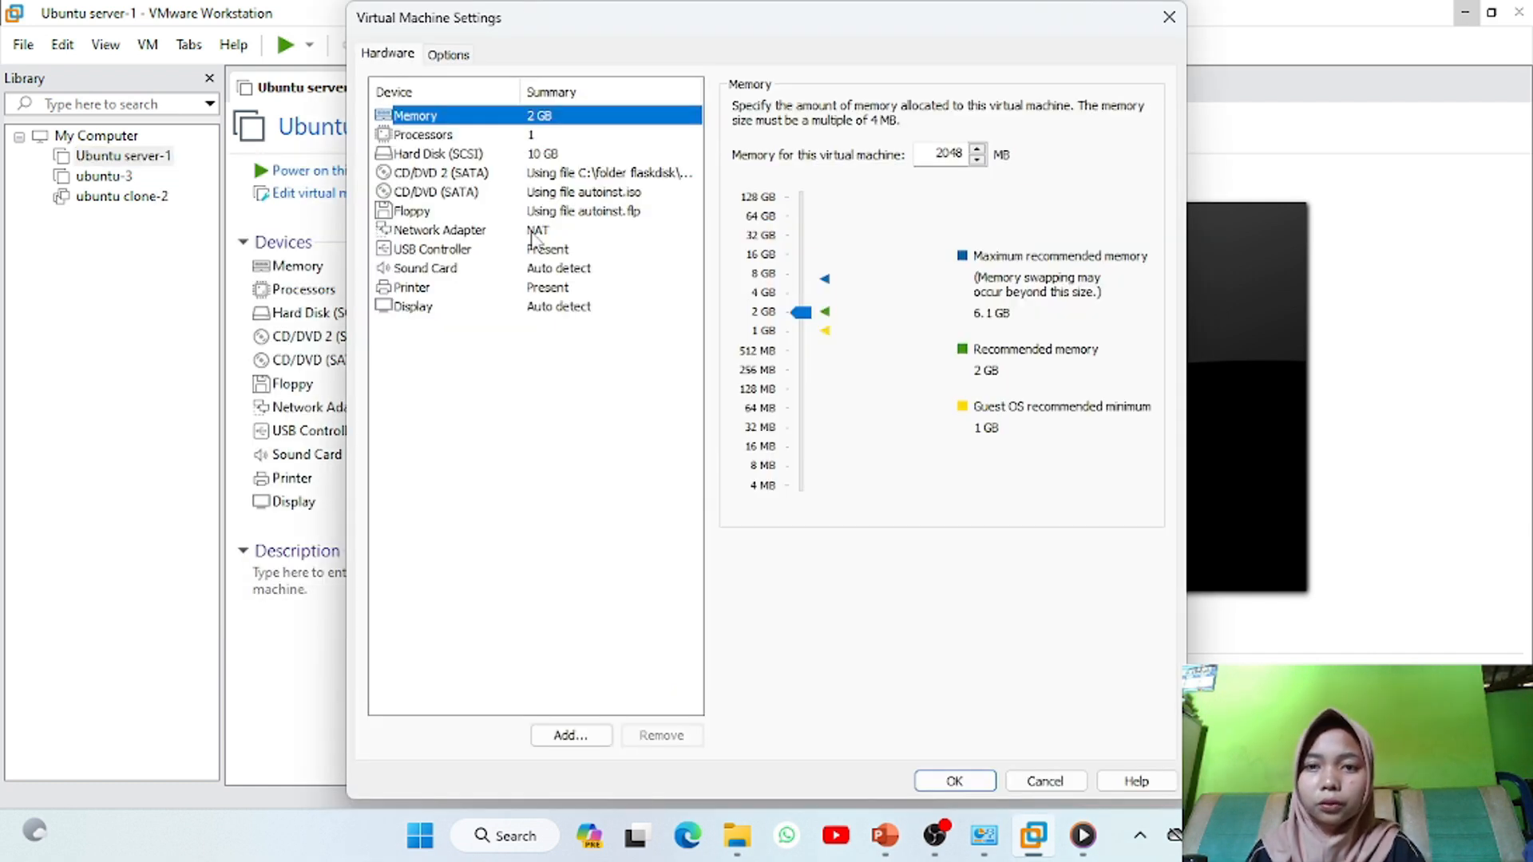
{"action": "left_click", "coordinate": [531, 233]}
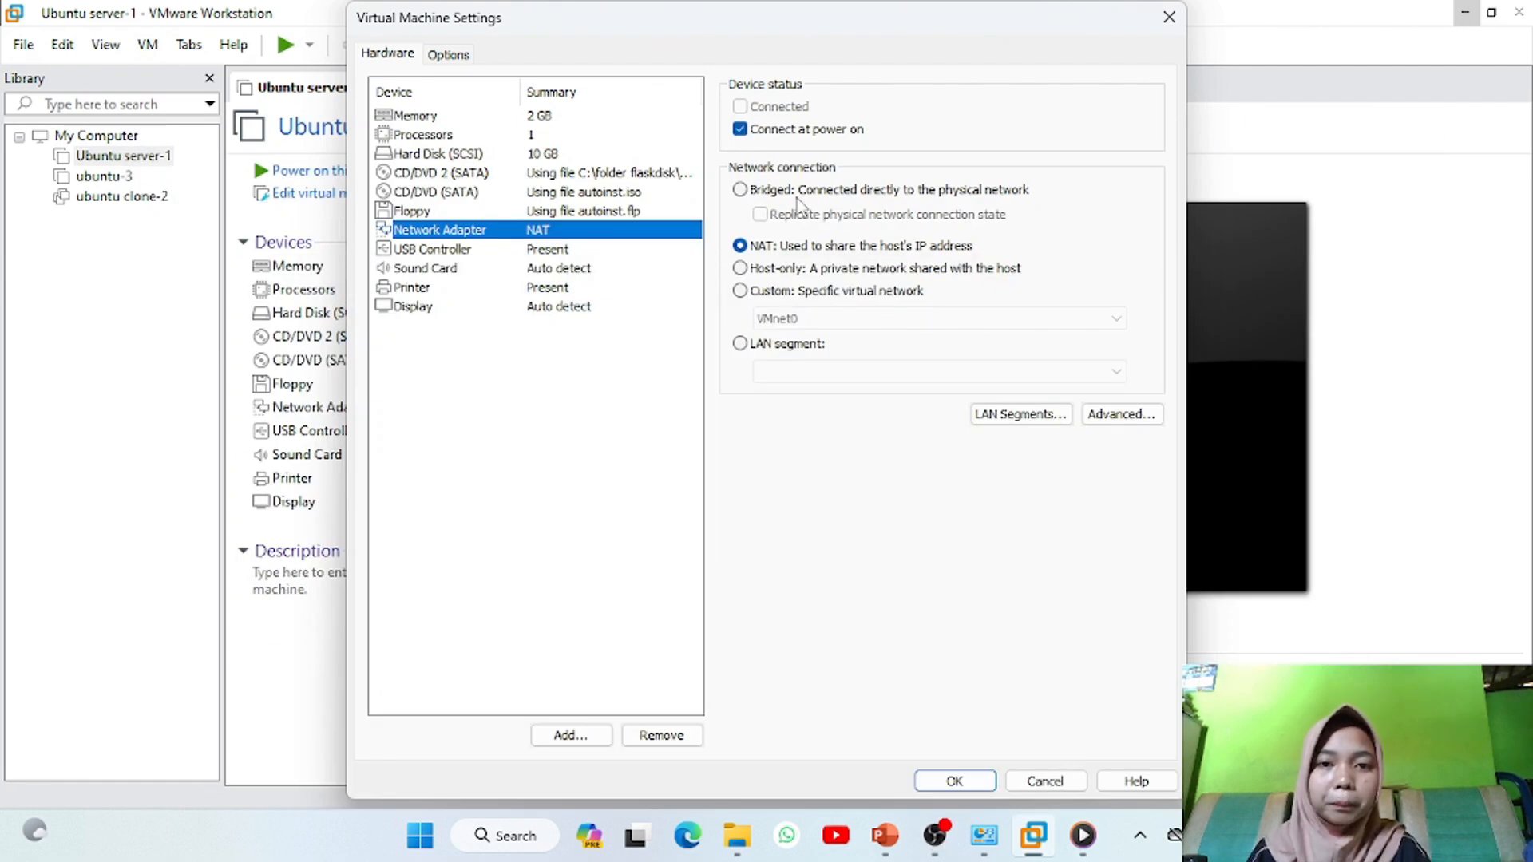
{"action": "left_click", "coordinate": [741, 190]}
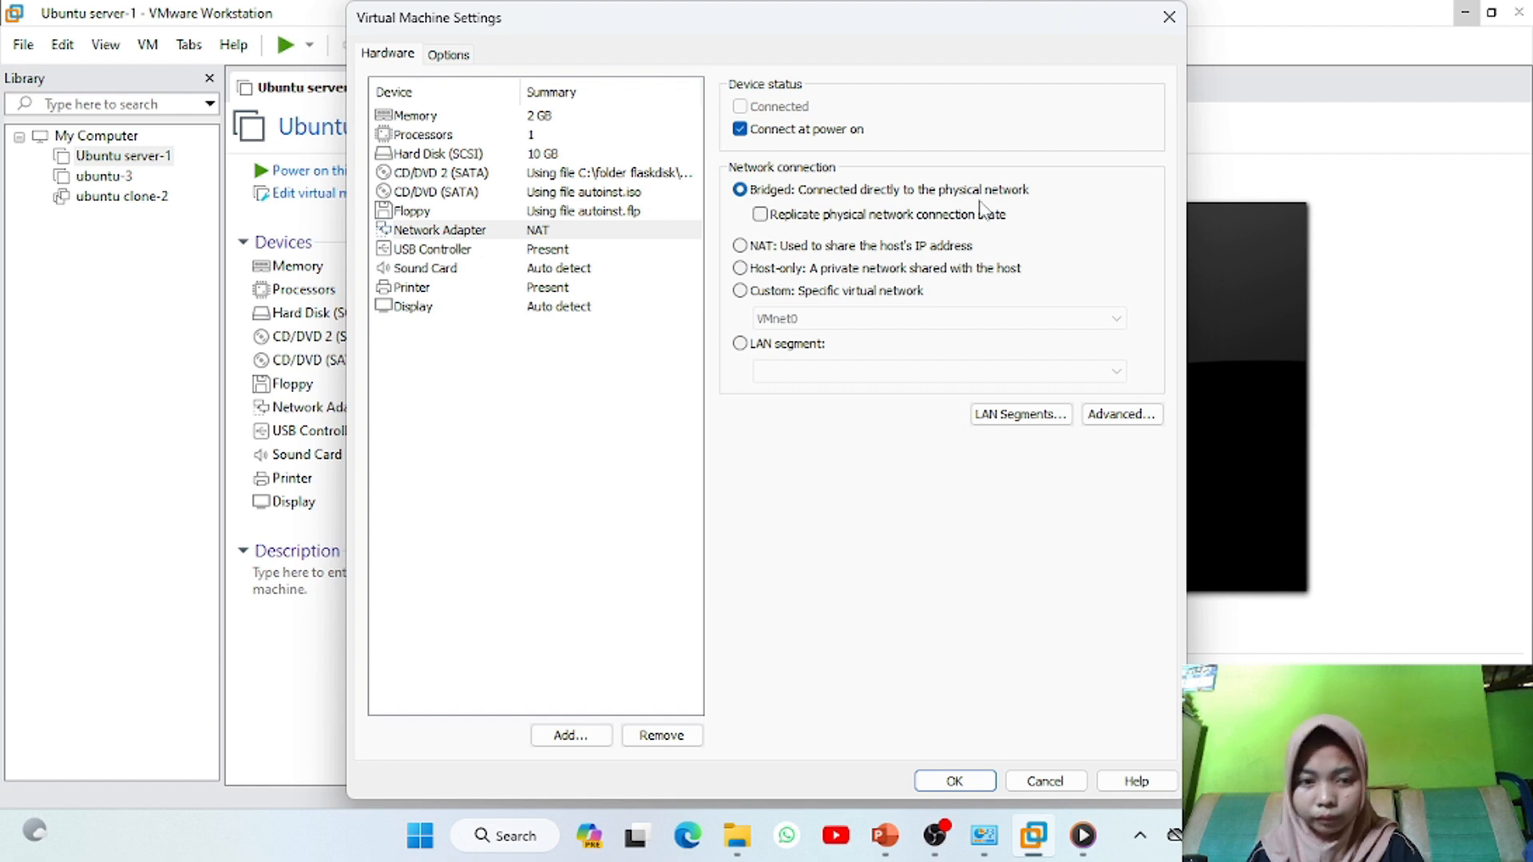
{"action": "left_click", "coordinate": [955, 782]}
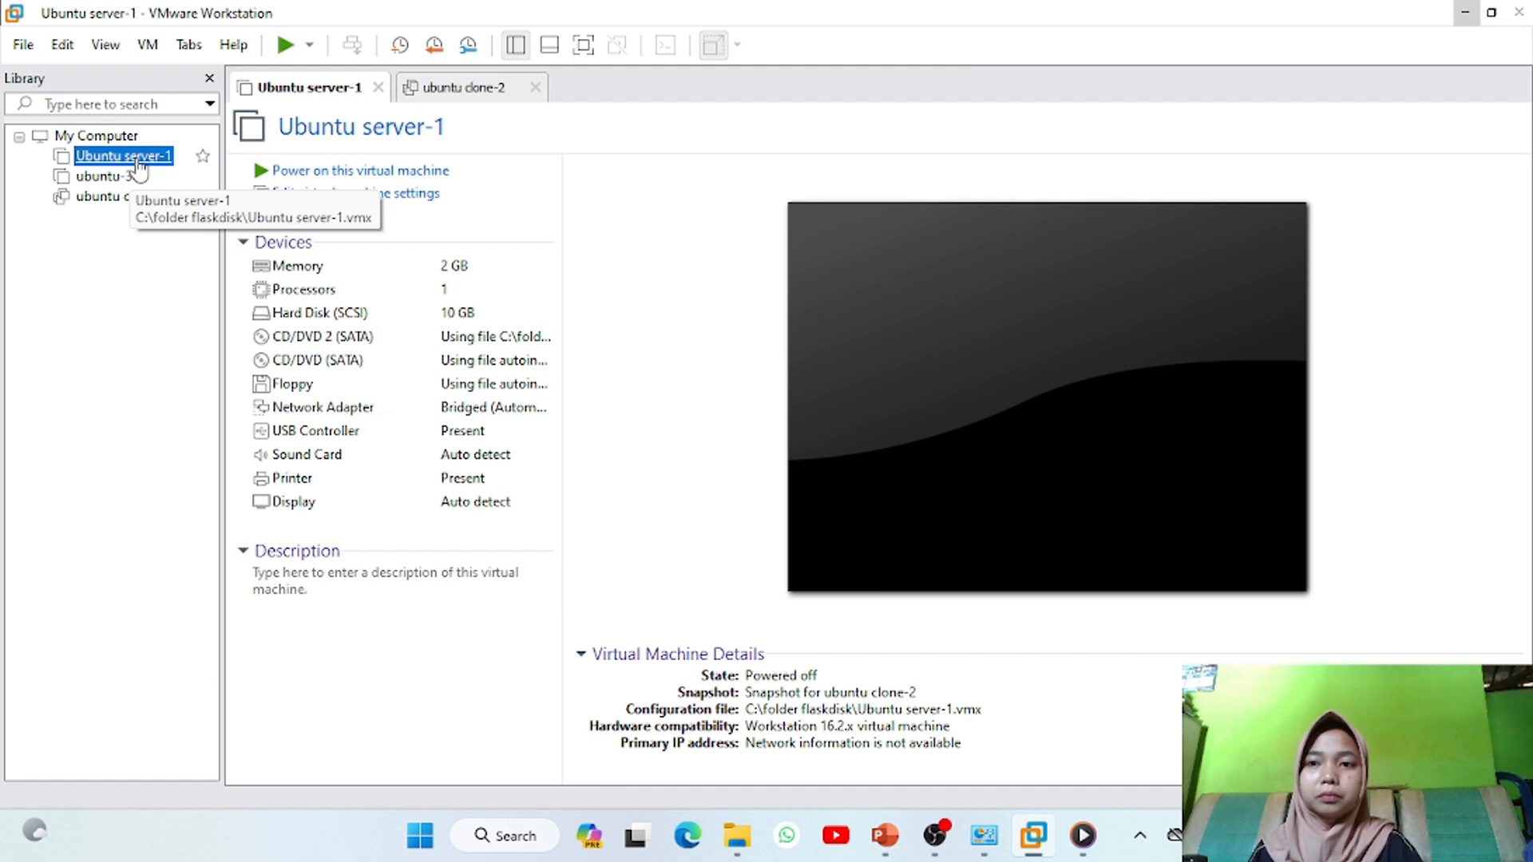
Power on Ubuntu server-1 and log in with the user name and account password
{"action": "left_click", "coordinate": [285, 45]}
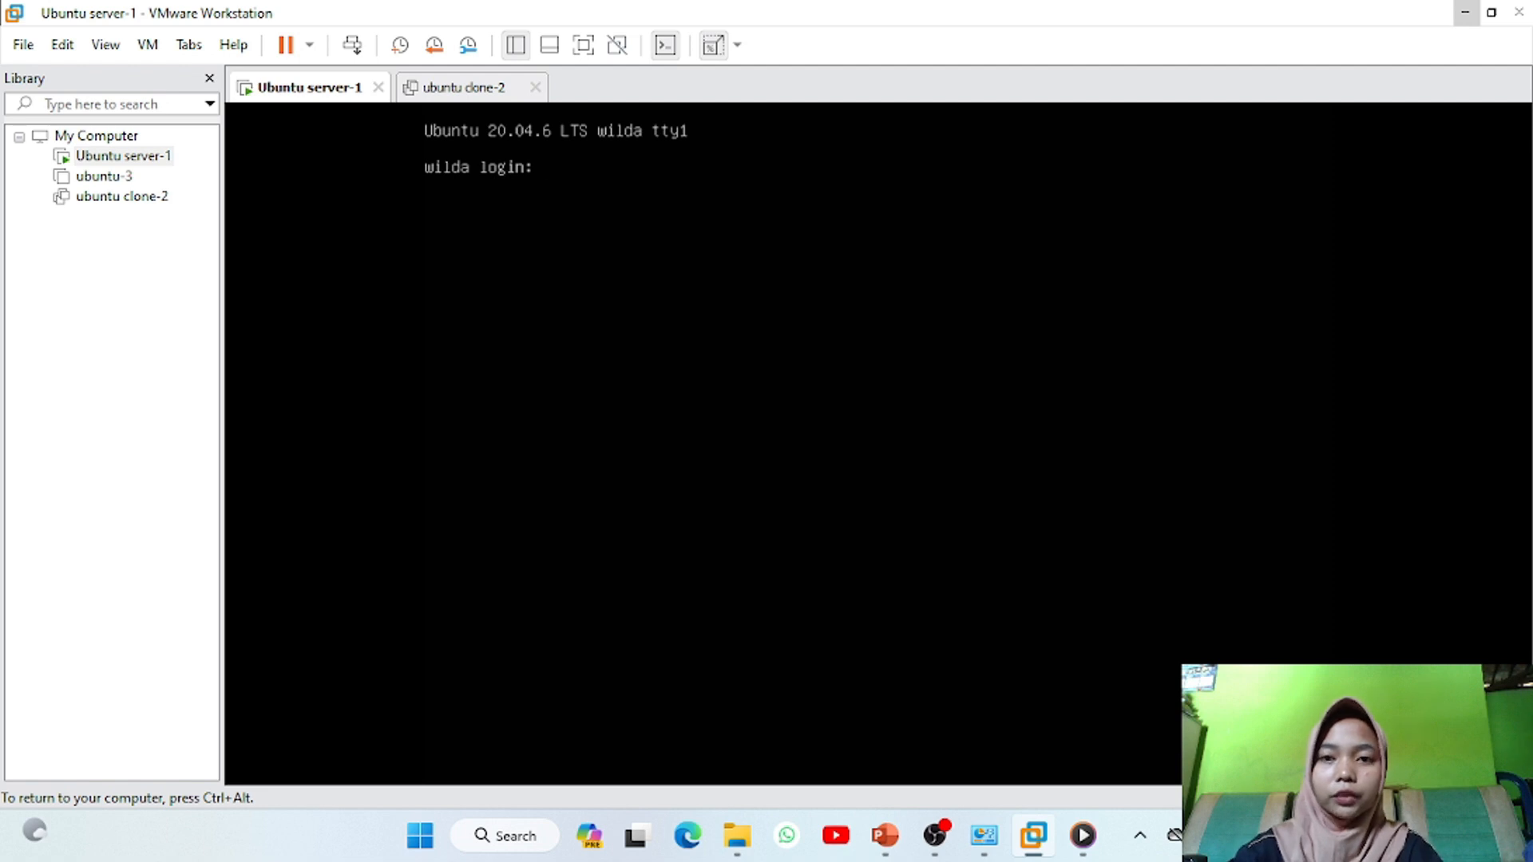
{"action": "key", "text": "Return"}
{"action": "key", "text": "Return"}
{"action": "key", "text": "Return"}
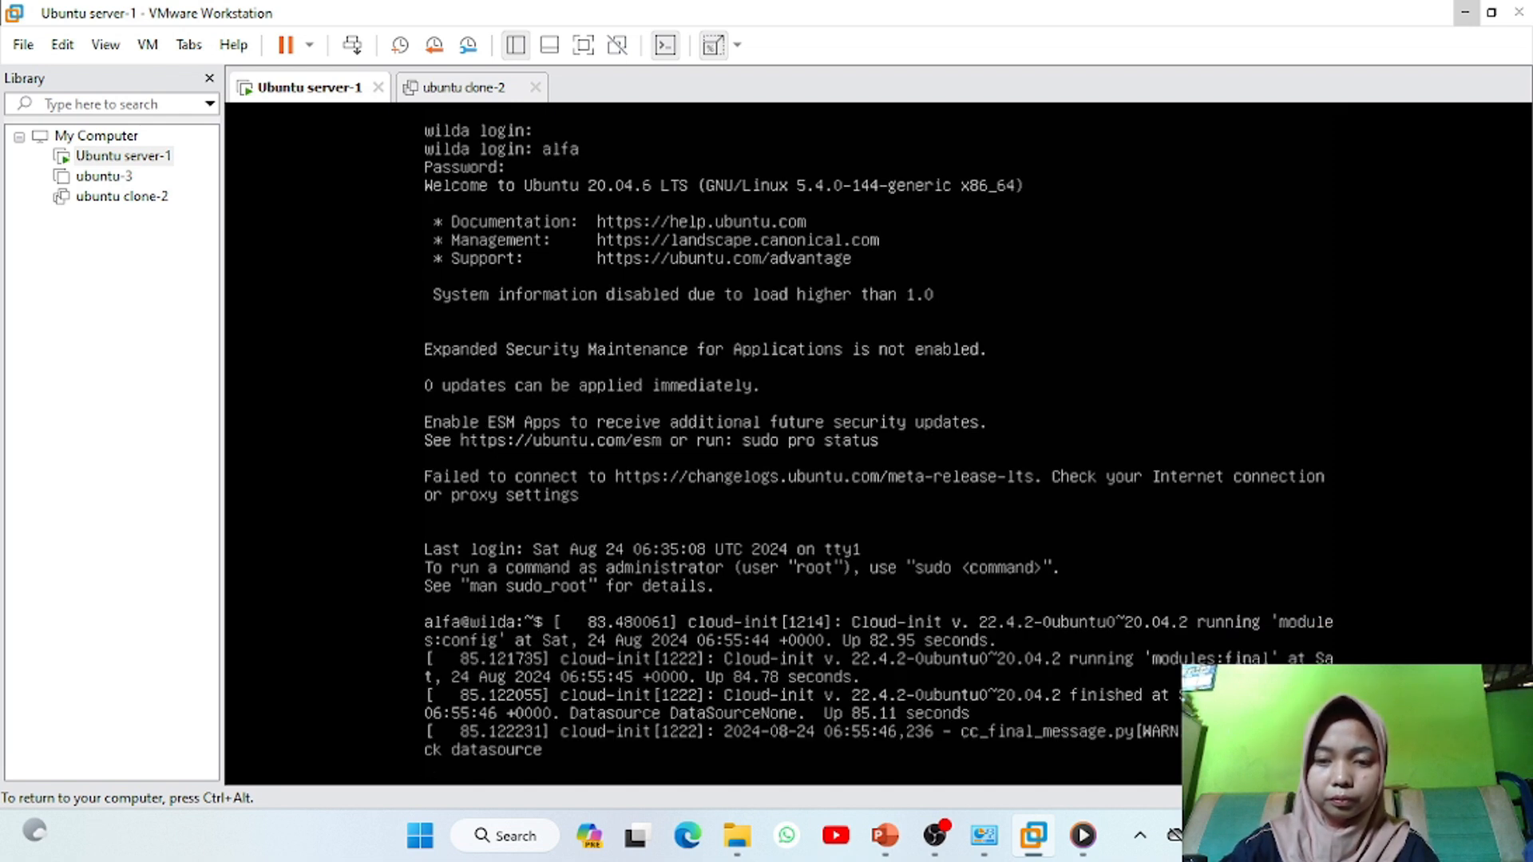
Renew the ens33 DHCP lease with dhclient and confirm ip address shows 192.168.0.111
{"action": "key", "text": "Return"}
{"action": "type", "text": "sudo"}
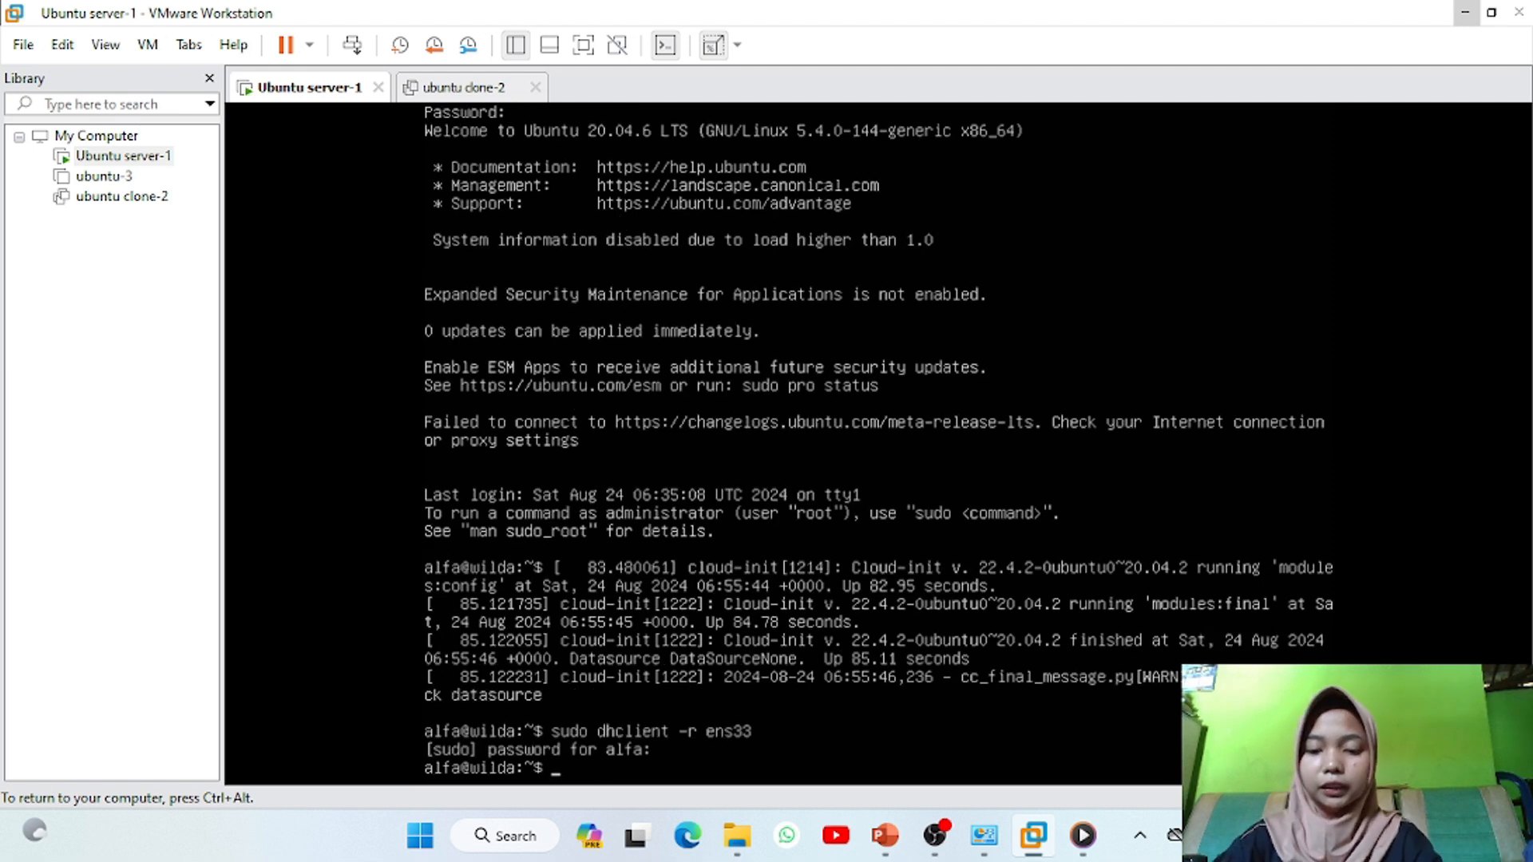
{"action": "type", "text": "sudo"}
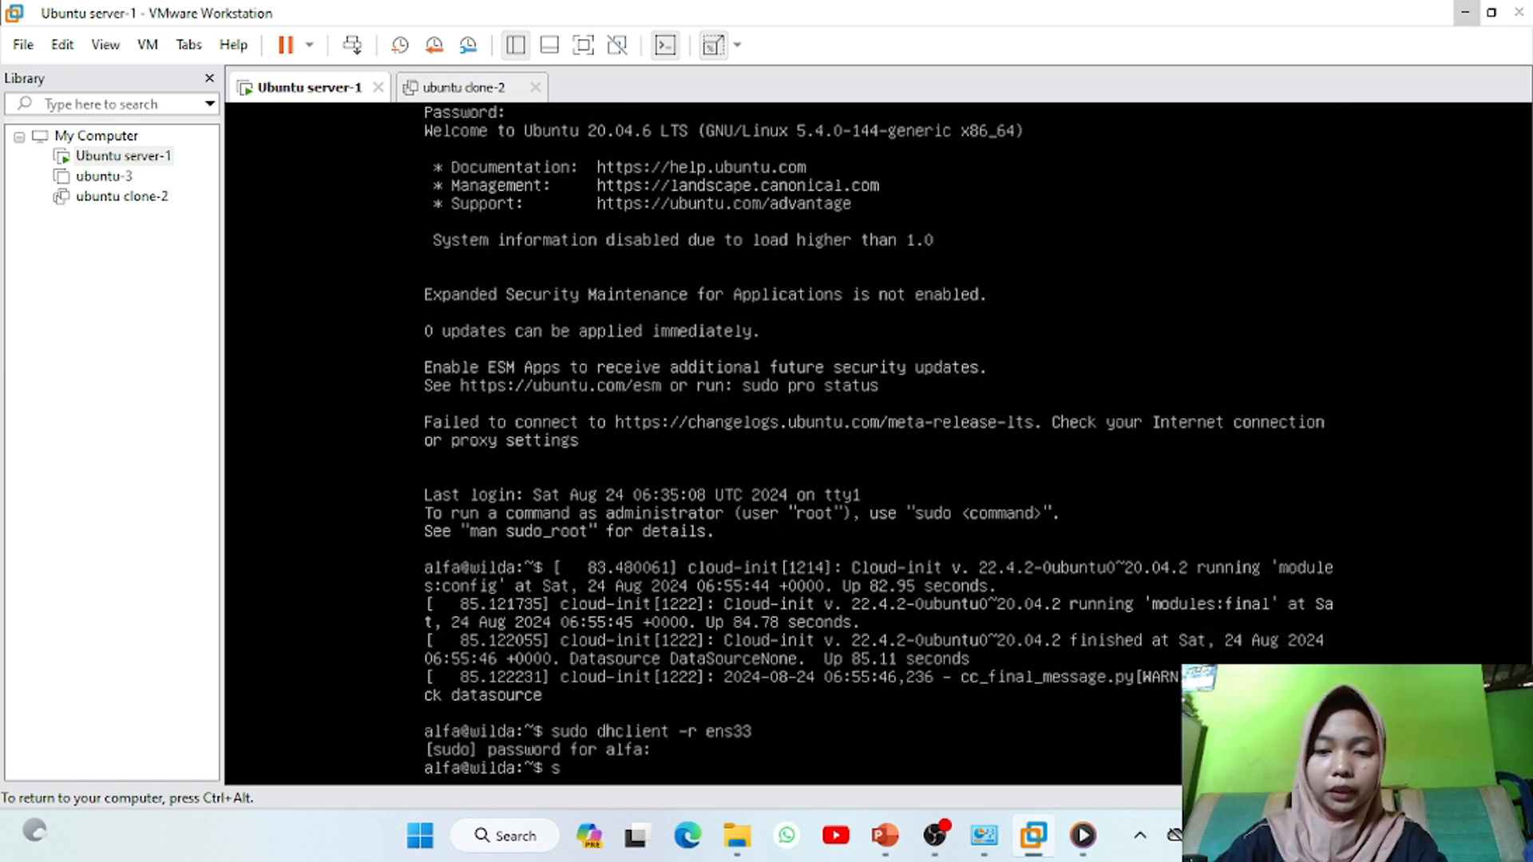
{"action": "type", "text": " dhclient ens33"}
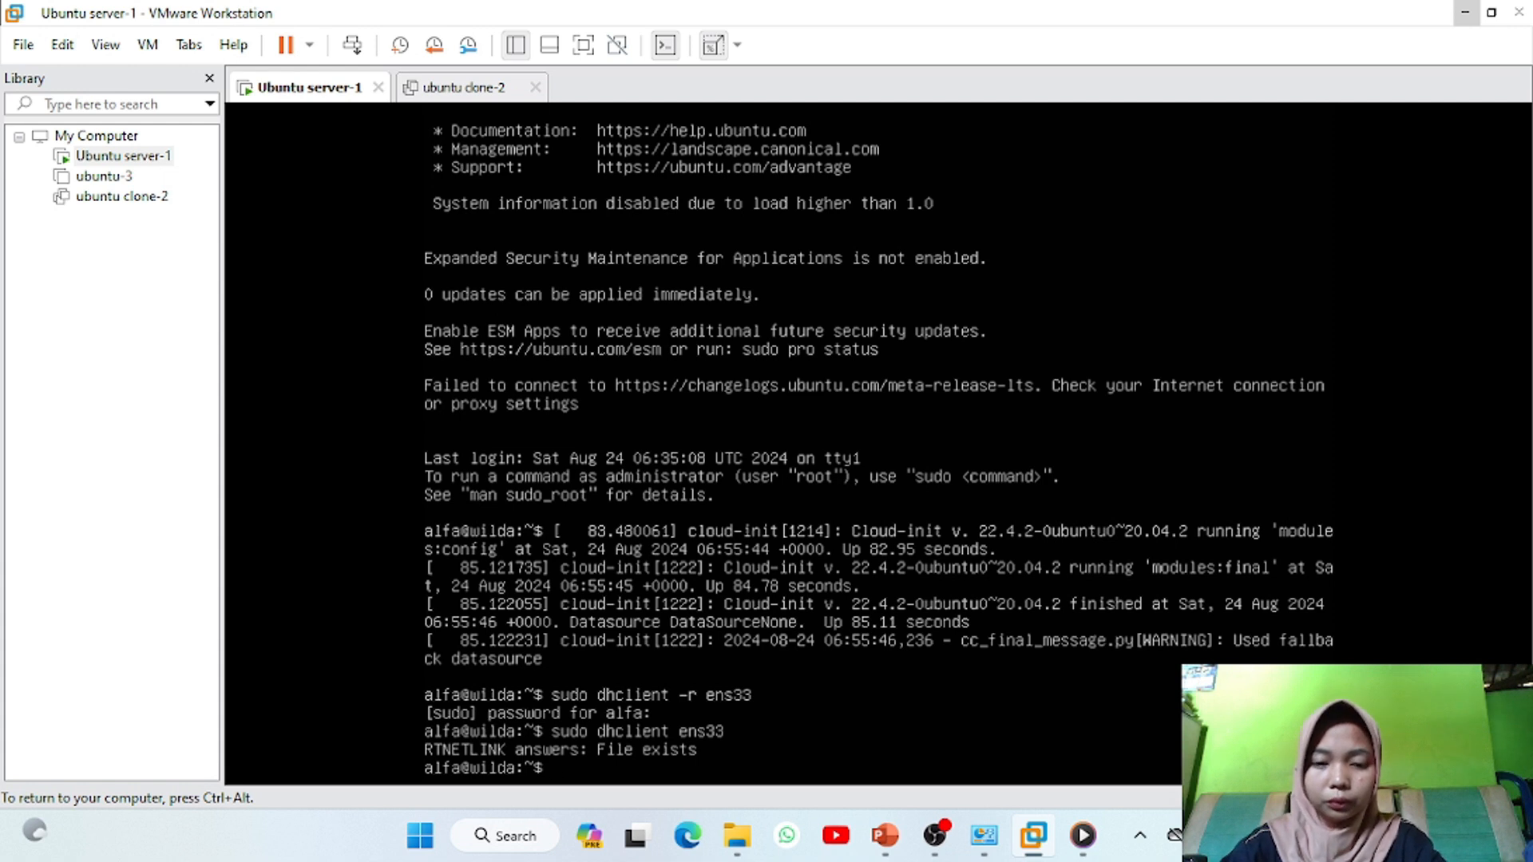
{"action": "type", "text": "ip"}
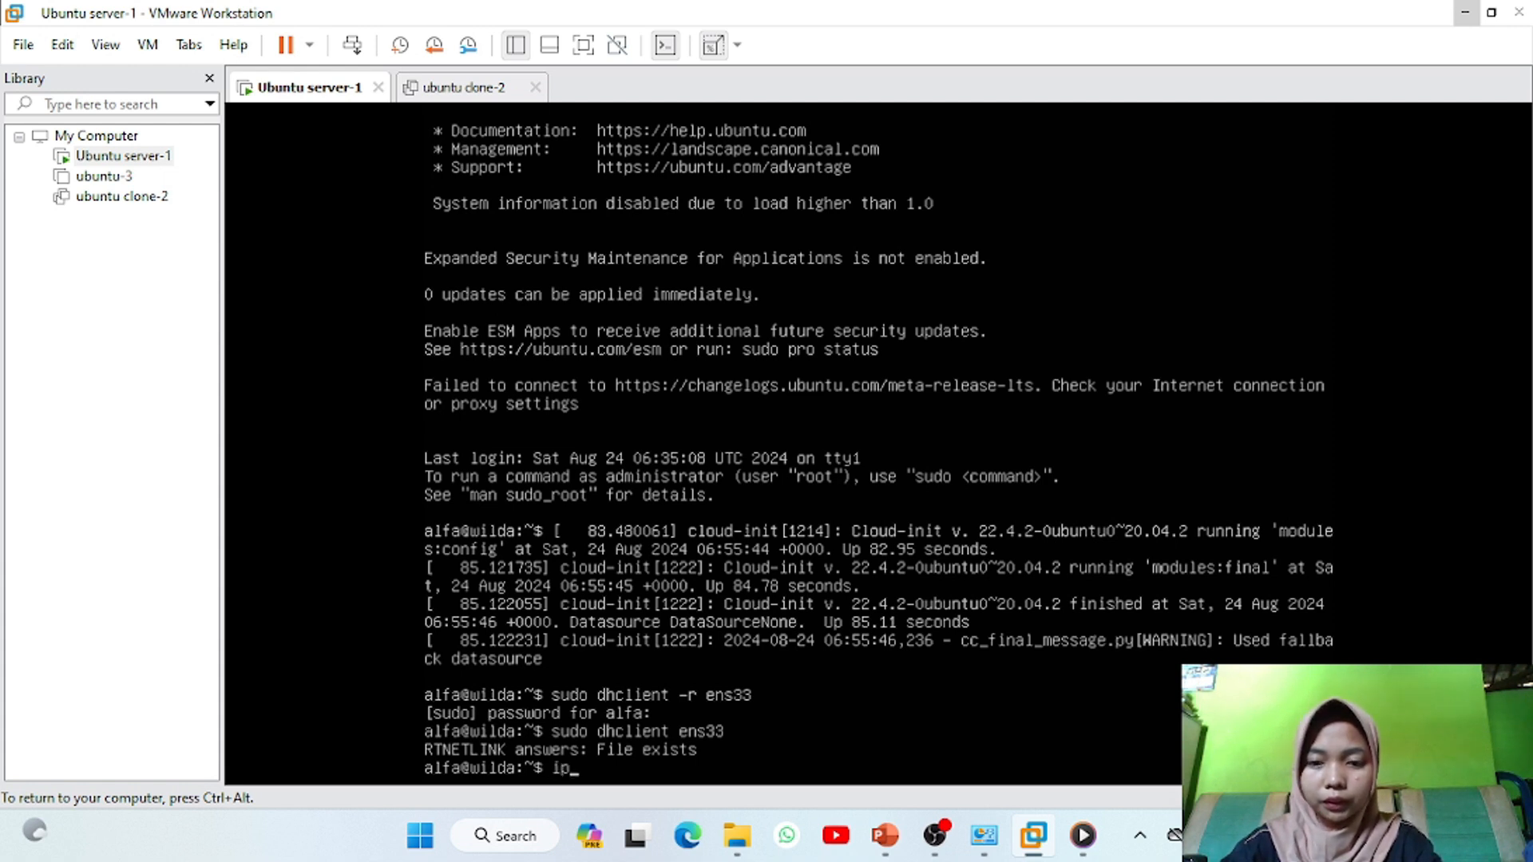
{"action": "type", "text": " address"}
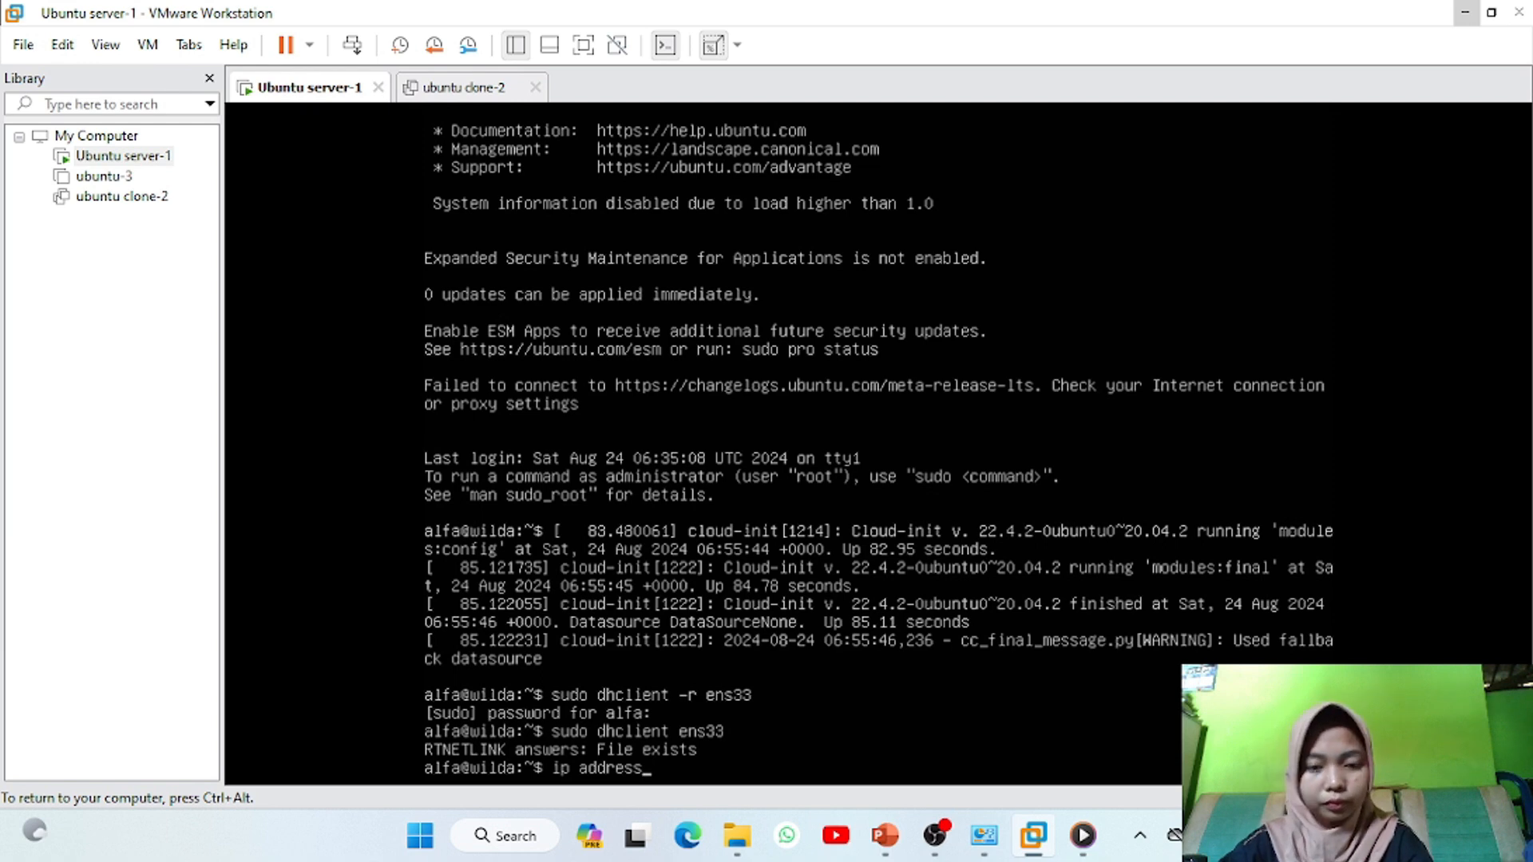
{"action": "key", "text": "Return"}
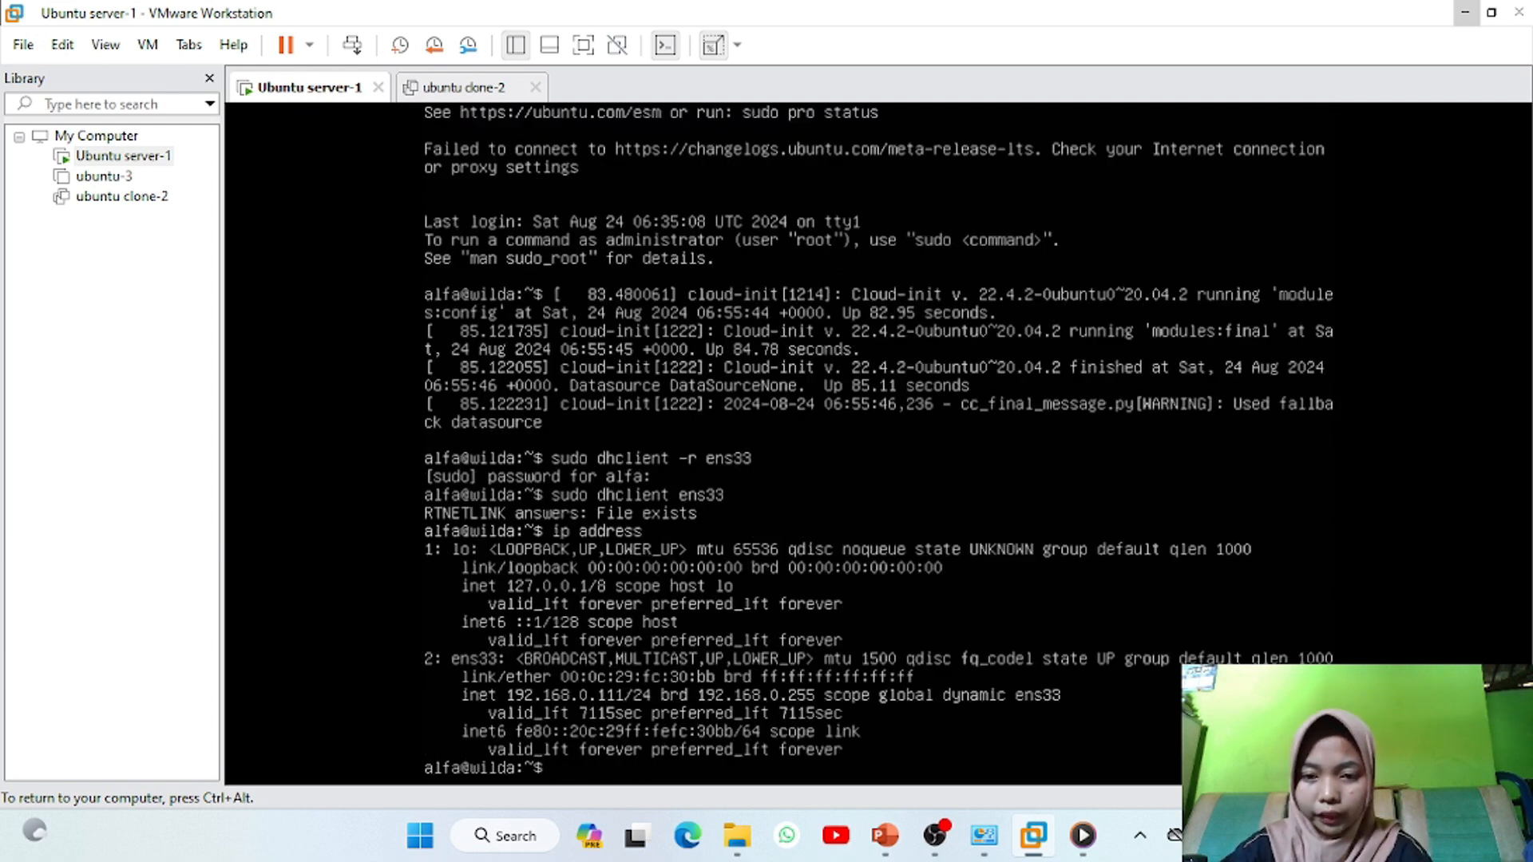
{"action": "key", "text": "ctrl+alt"}
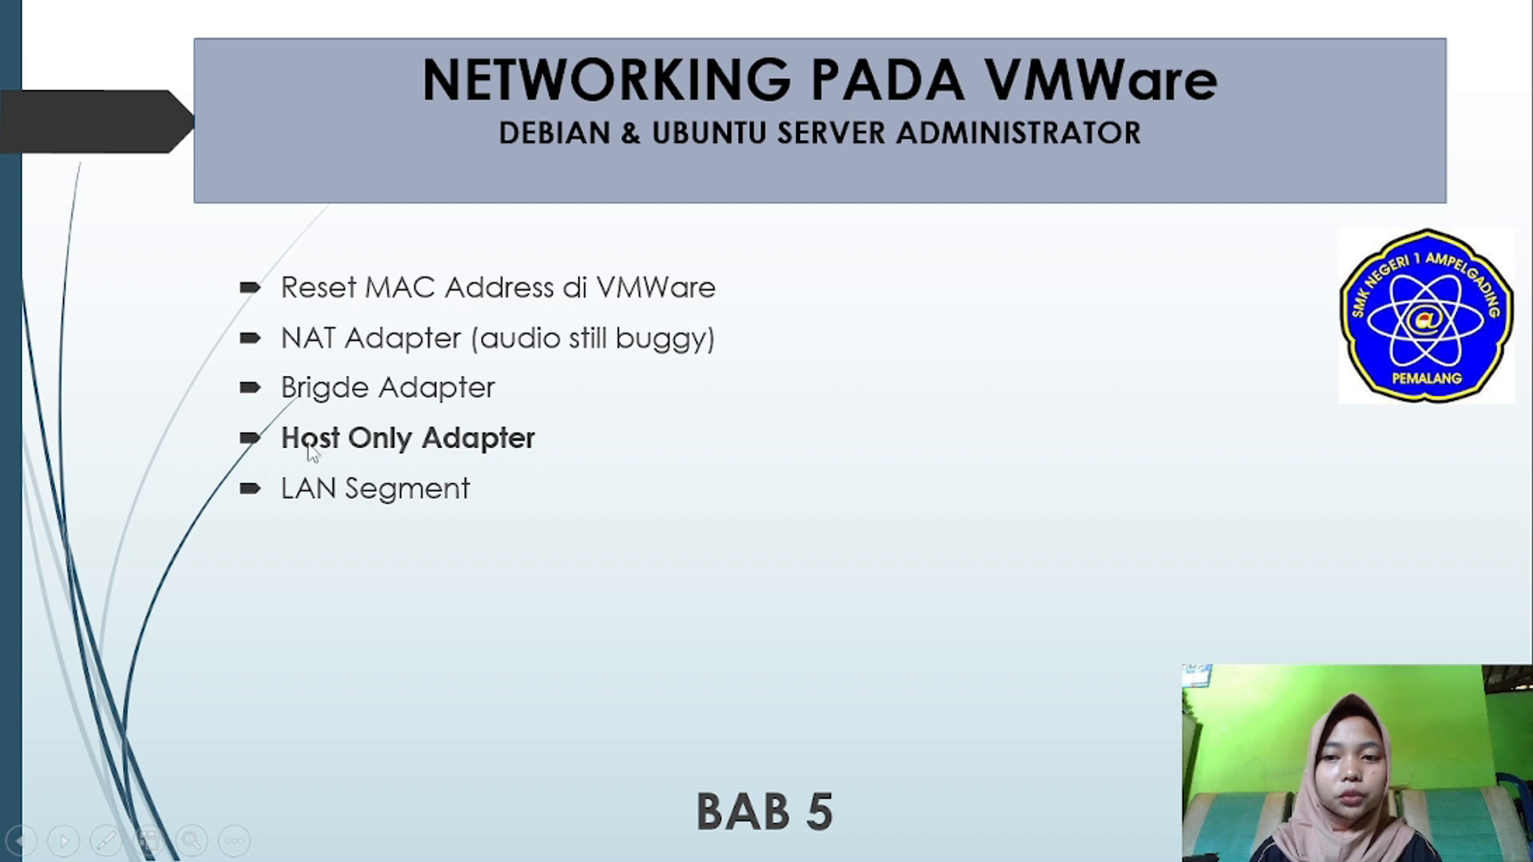
Advance to the host-only topology slide, then pick out the VMnet1 and VMnet8 adapters in Network Connections
{"action": "left_click", "coordinate": [1320, 597]}
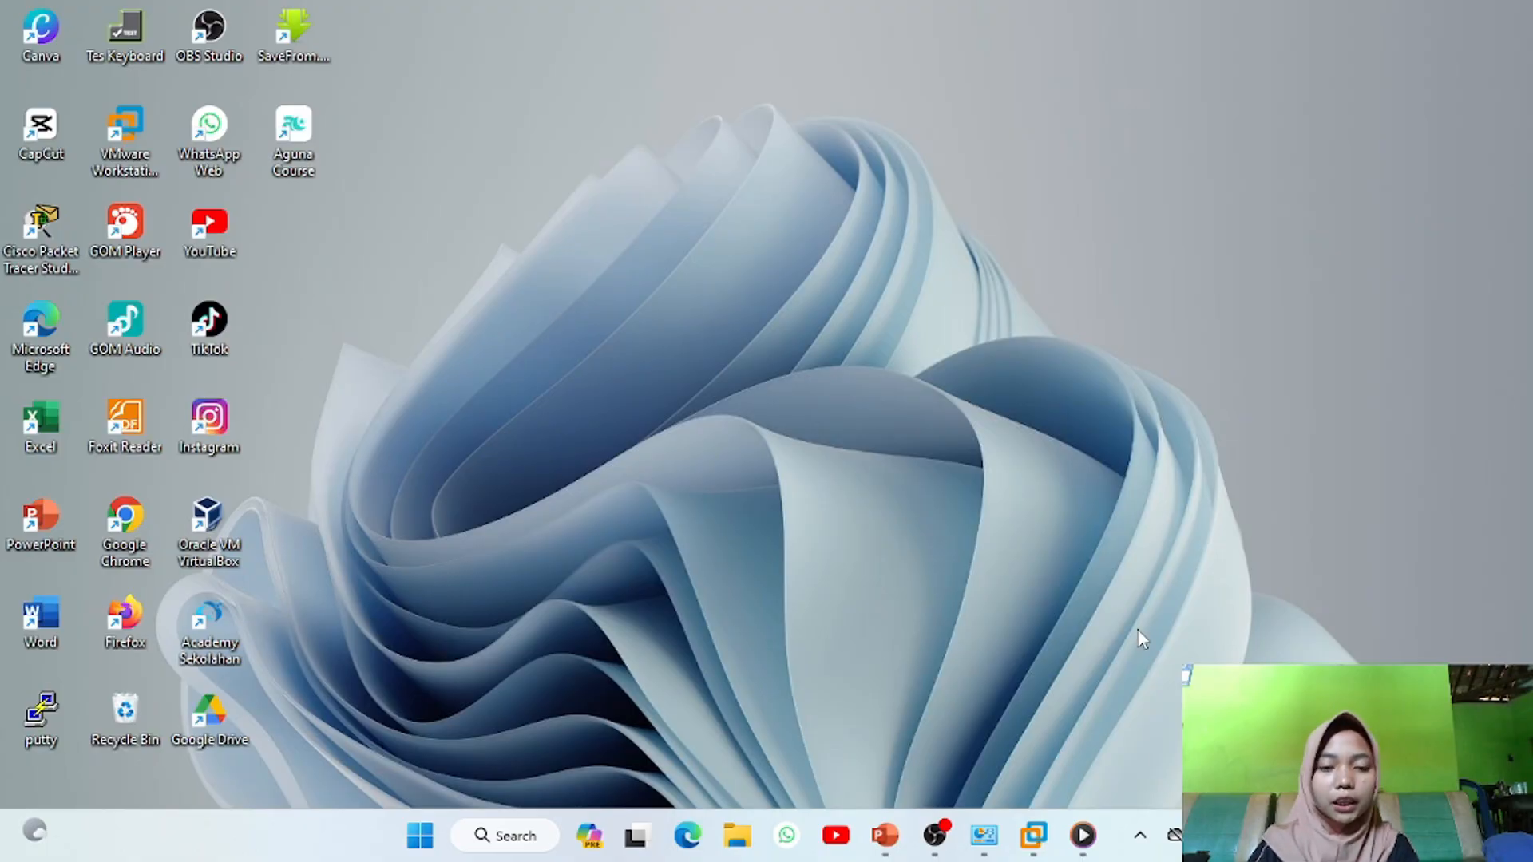
{"action": "left_click", "coordinate": [985, 838]}
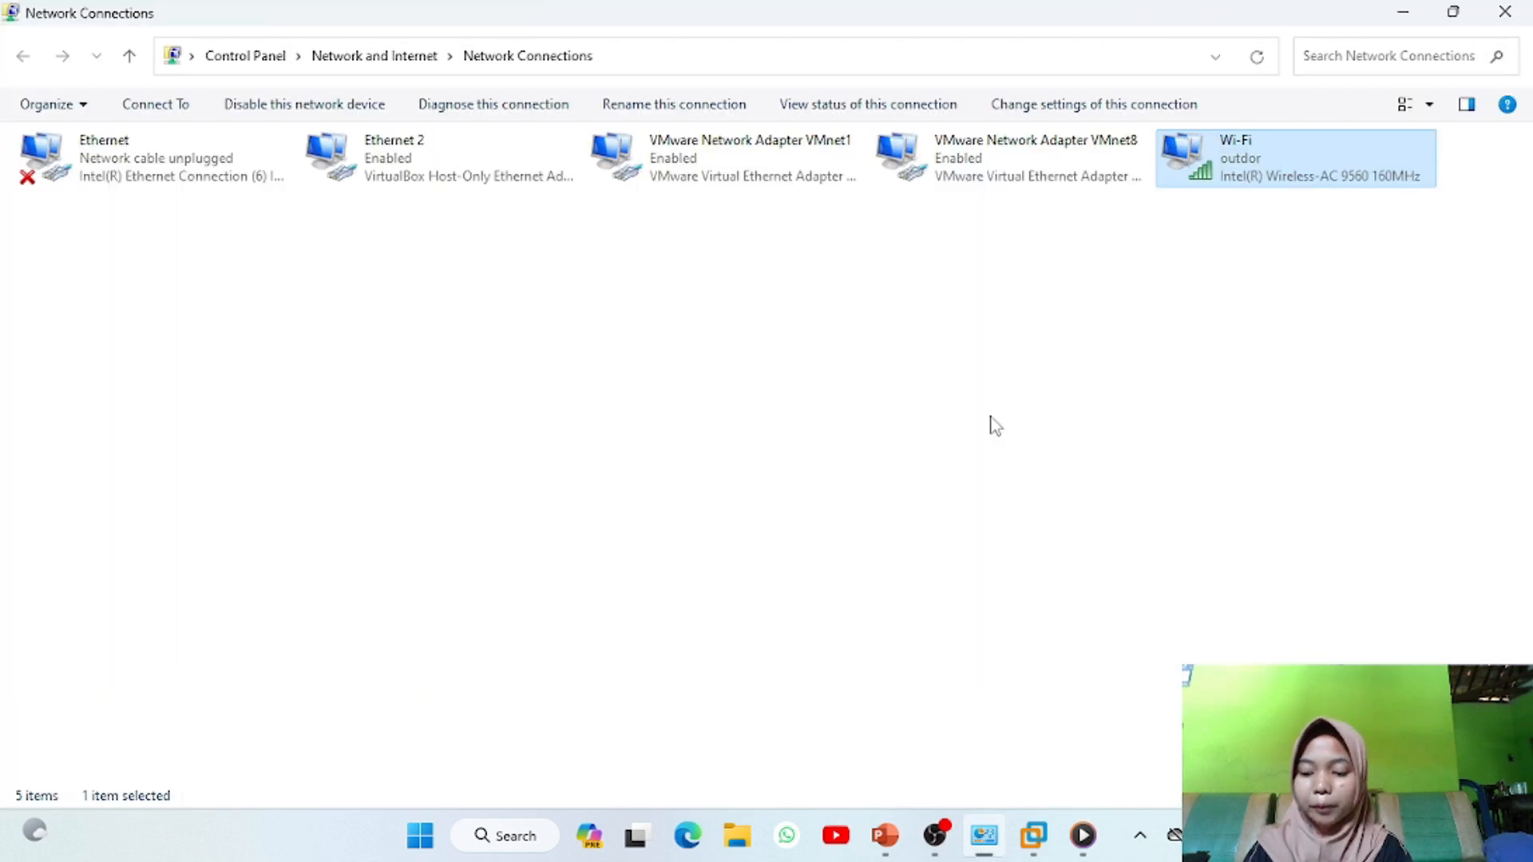
{"action": "left_click", "coordinate": [1029, 164]}
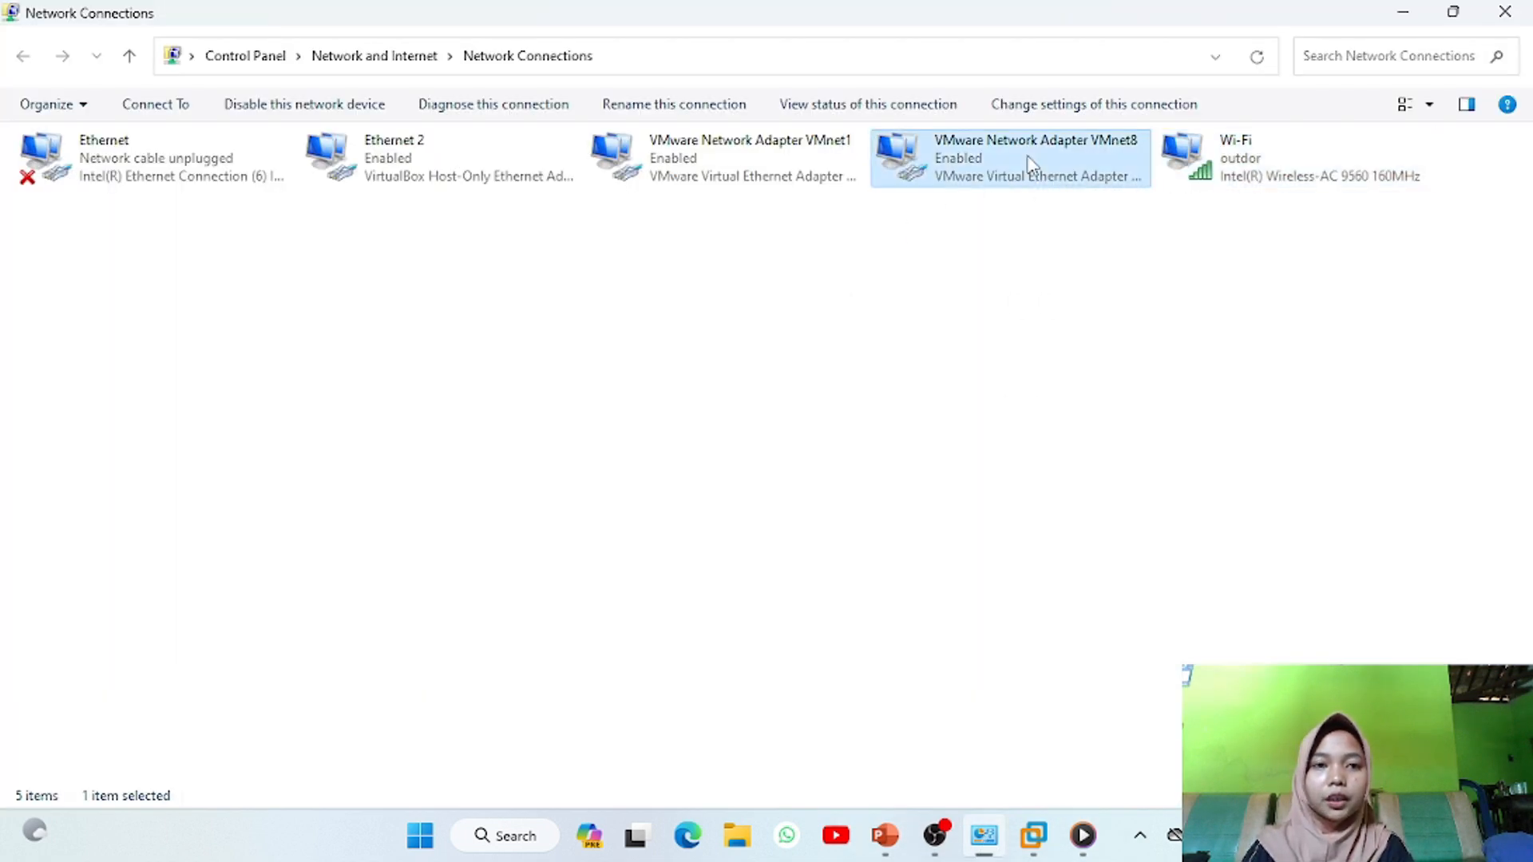
{"action": "left_click", "coordinate": [784, 182]}
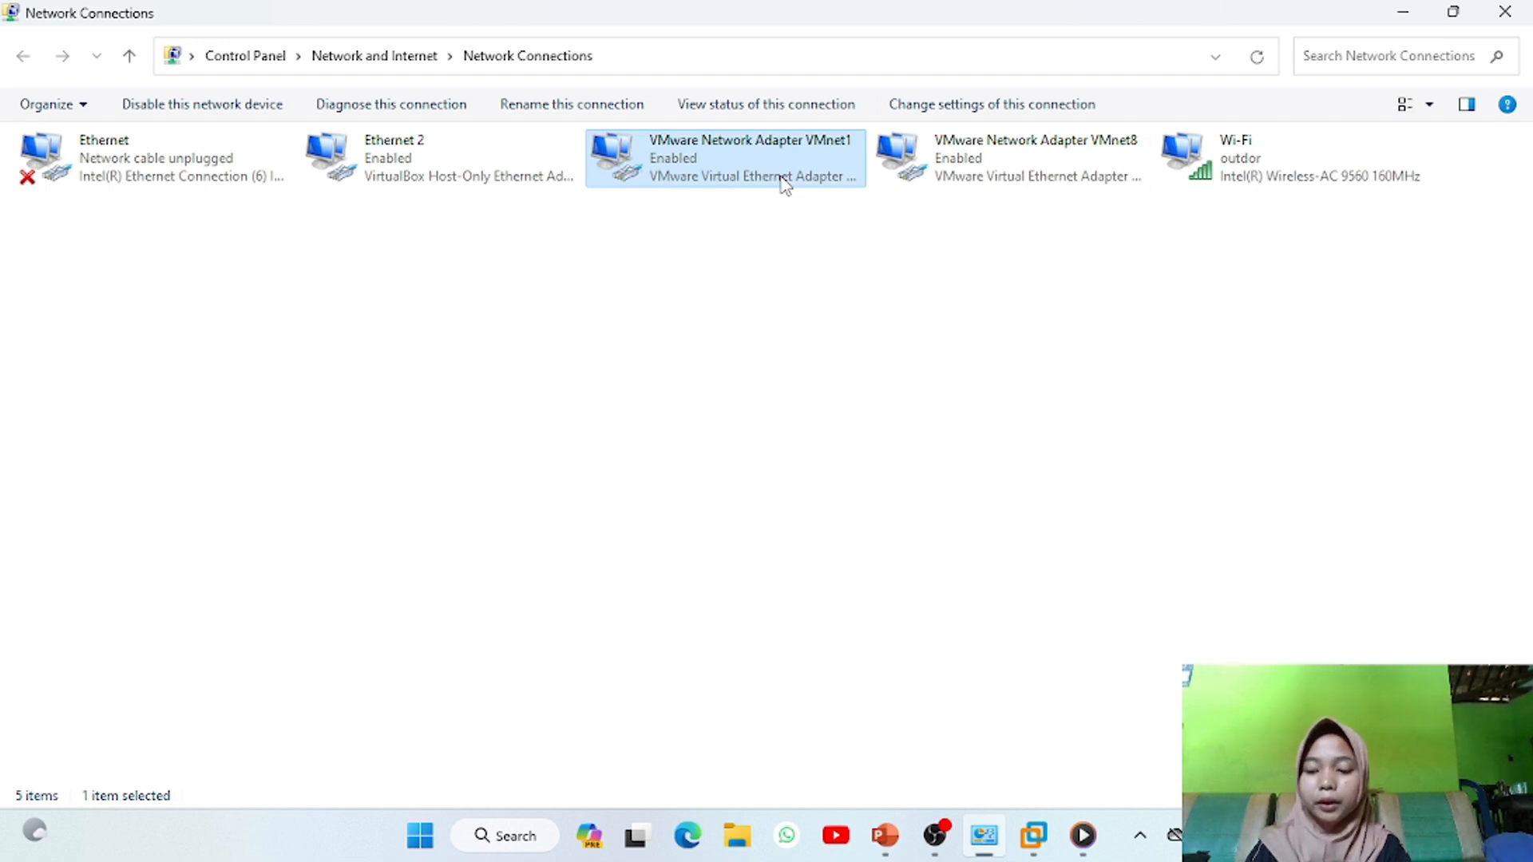
{"action": "left_click", "coordinate": [1043, 169]}
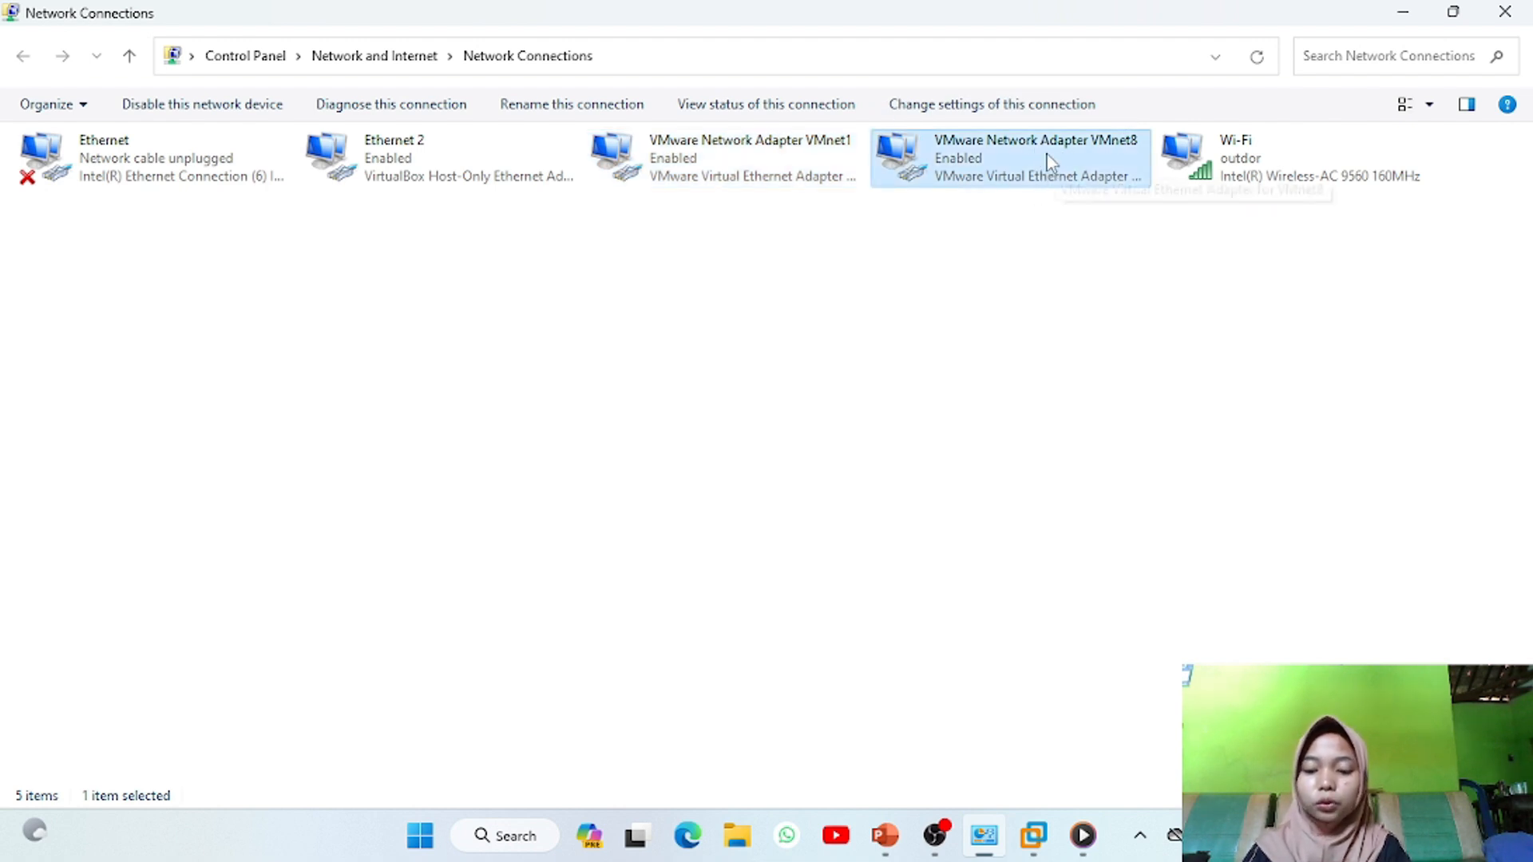
{"action": "left_click", "coordinate": [768, 159]}
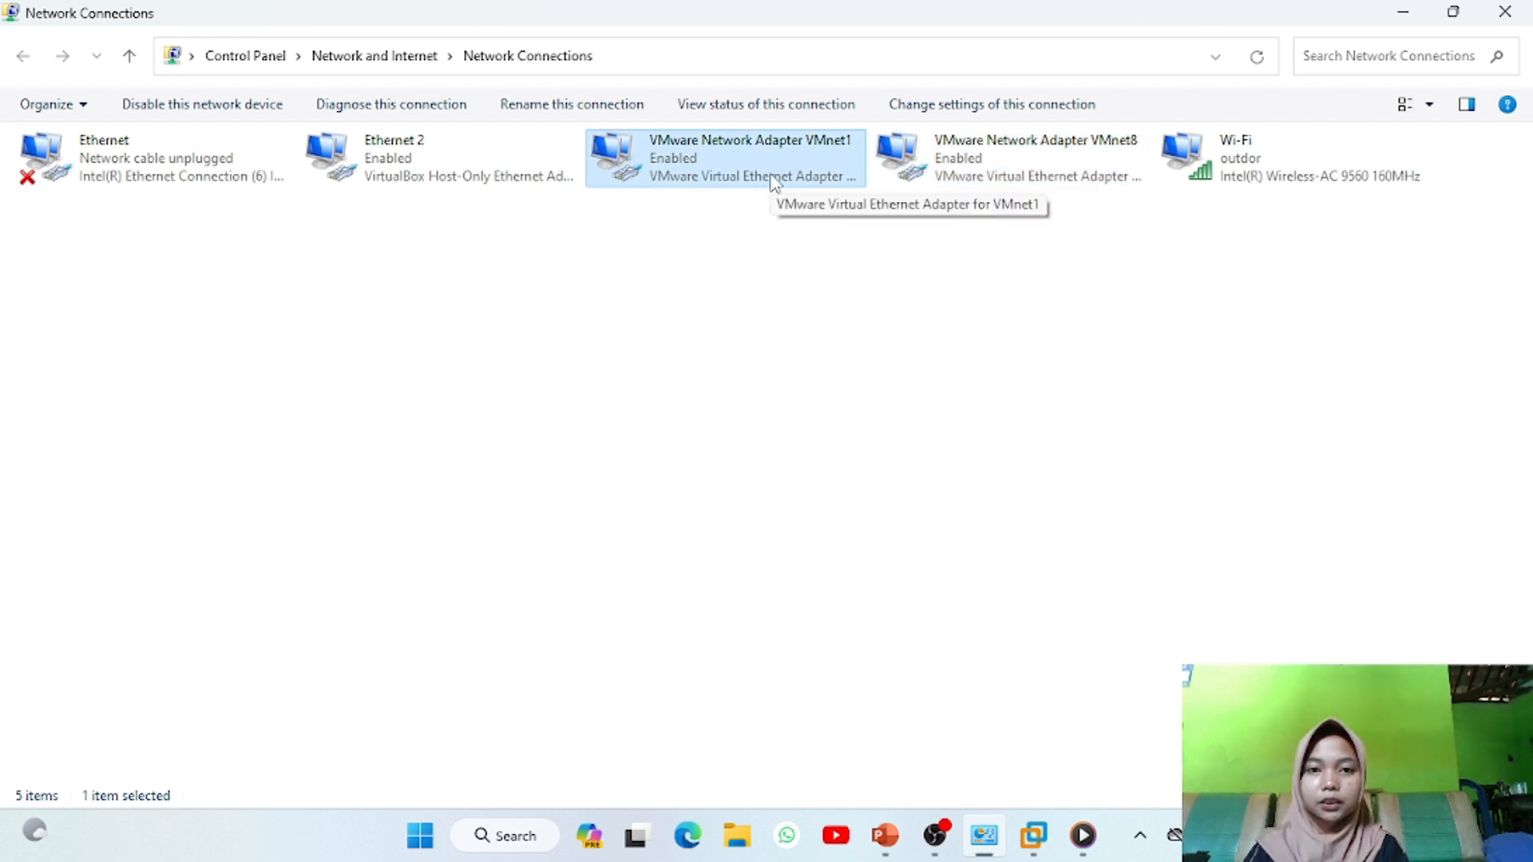
Read VMnet1's details (IPv4 192.168.22.1, mask 255.255.255.0), then close them
{"action": "double_click", "coordinate": [774, 184]}
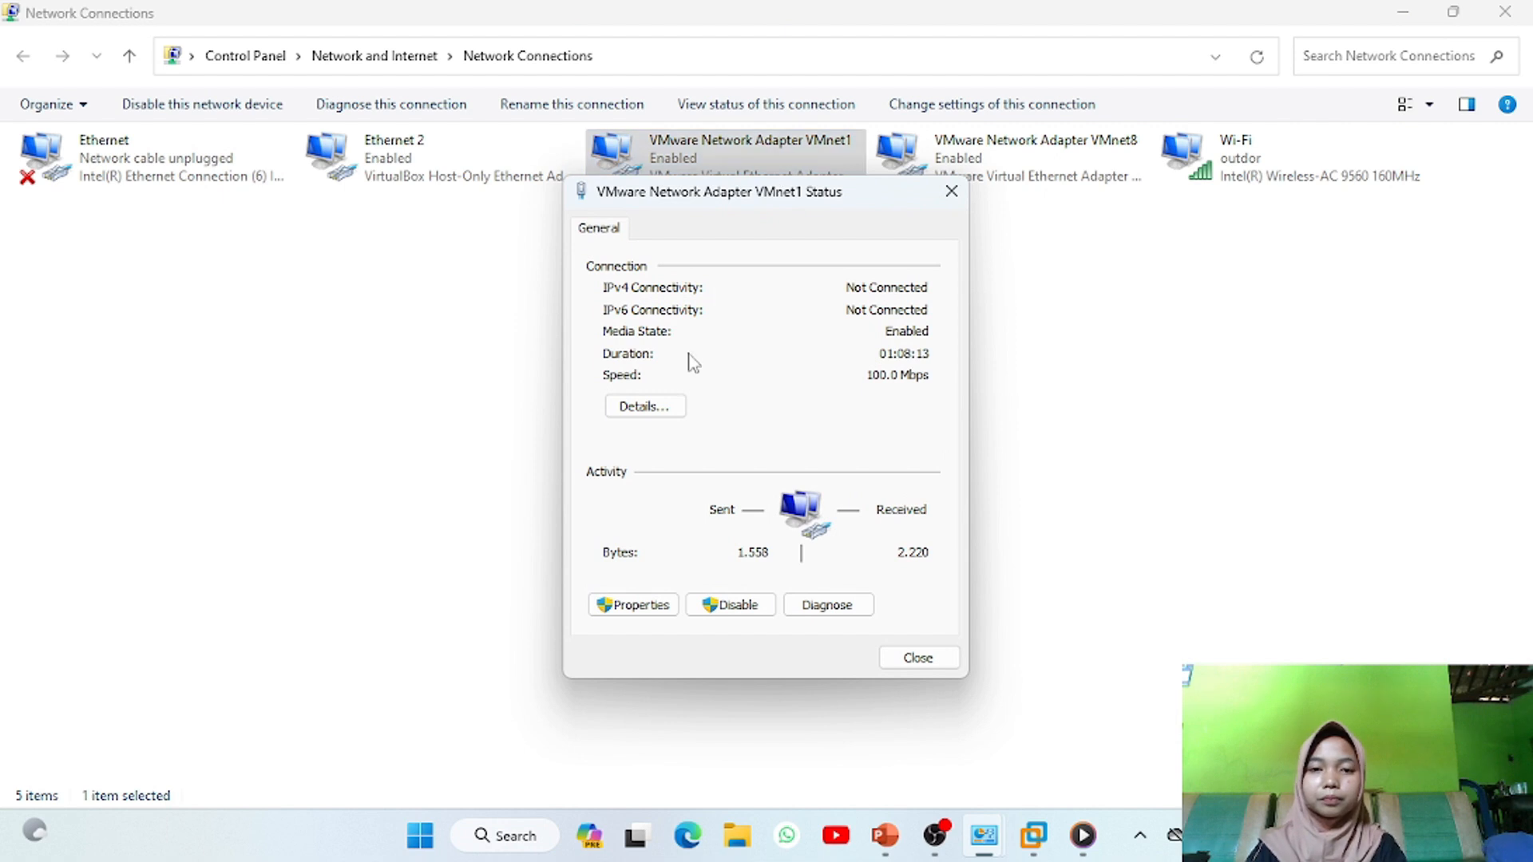
{"action": "left_click", "coordinate": [671, 411]}
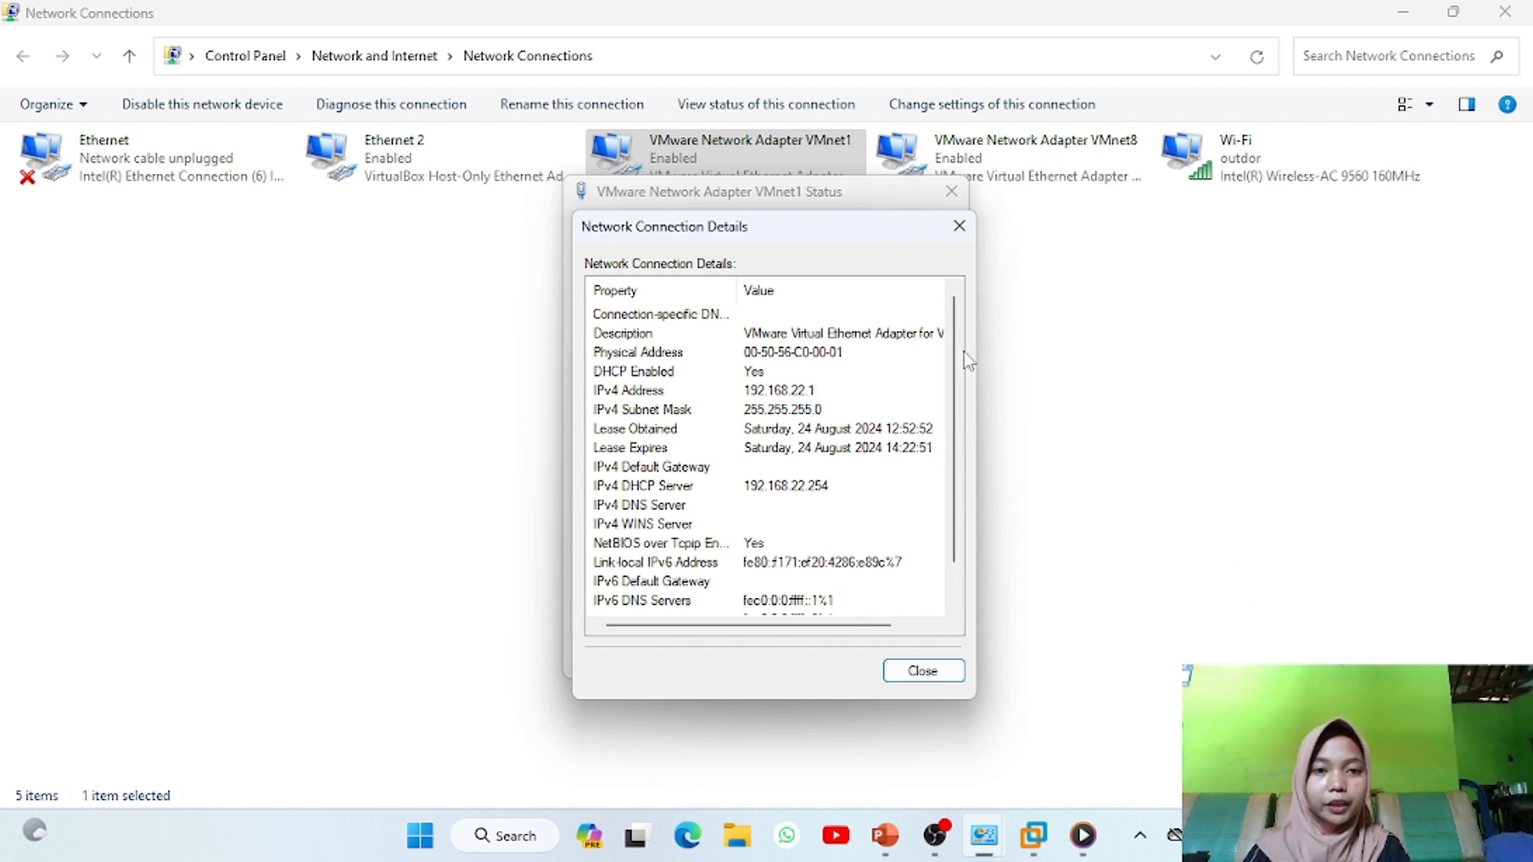
{"action": "left_click", "coordinate": [958, 227]}
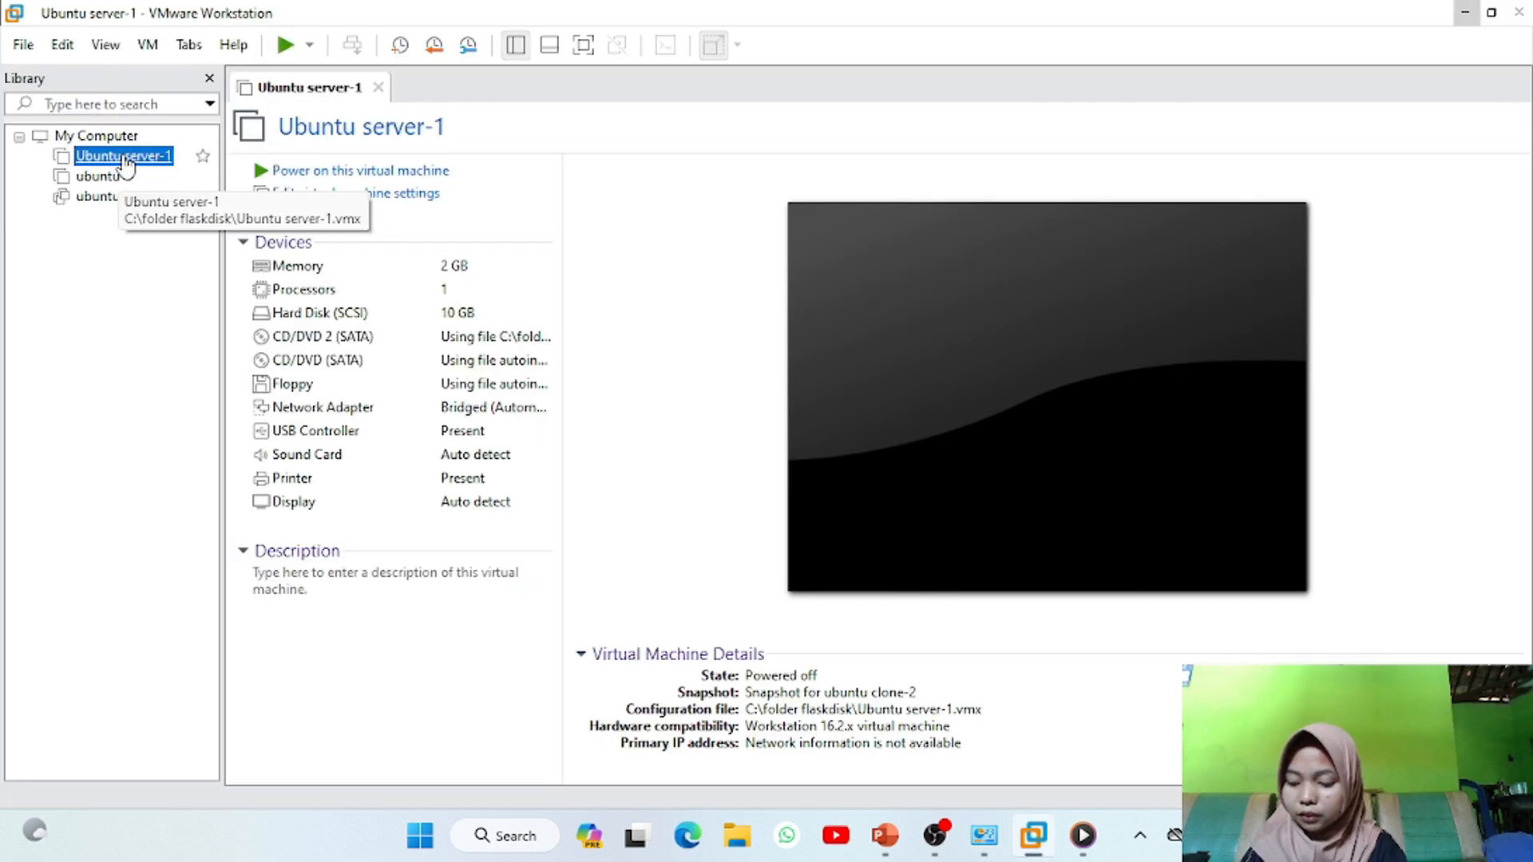
Look at the Virtual Network Editor, then set Ubuntu server-1's Network Adapter to Host-only and save
{"action": "left_click", "coordinate": [63, 45]}
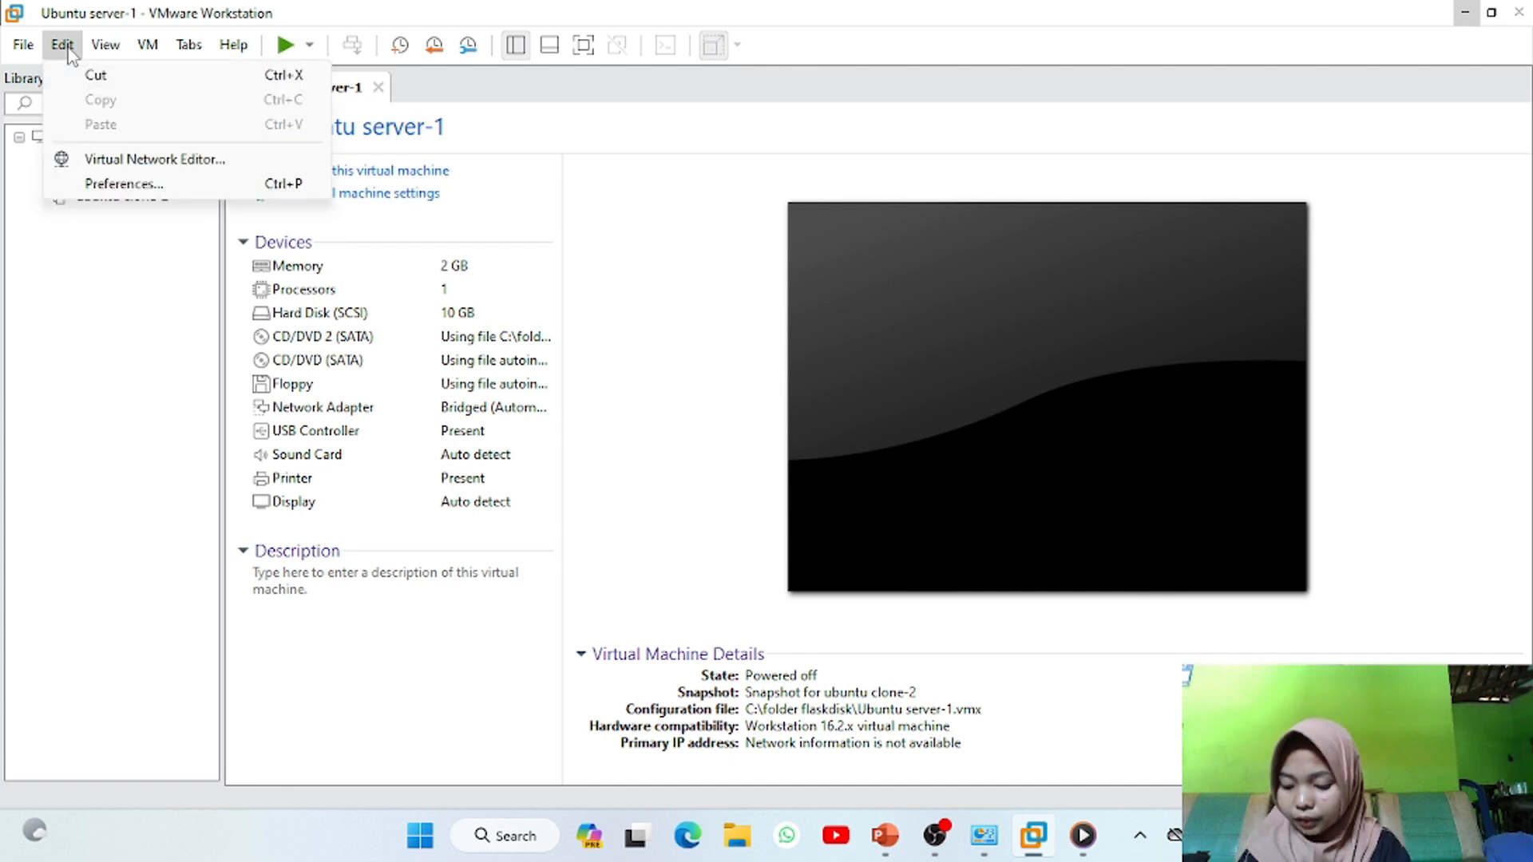
{"action": "left_click", "coordinate": [146, 162]}
{"action": "right_click", "coordinate": [142, 157]}
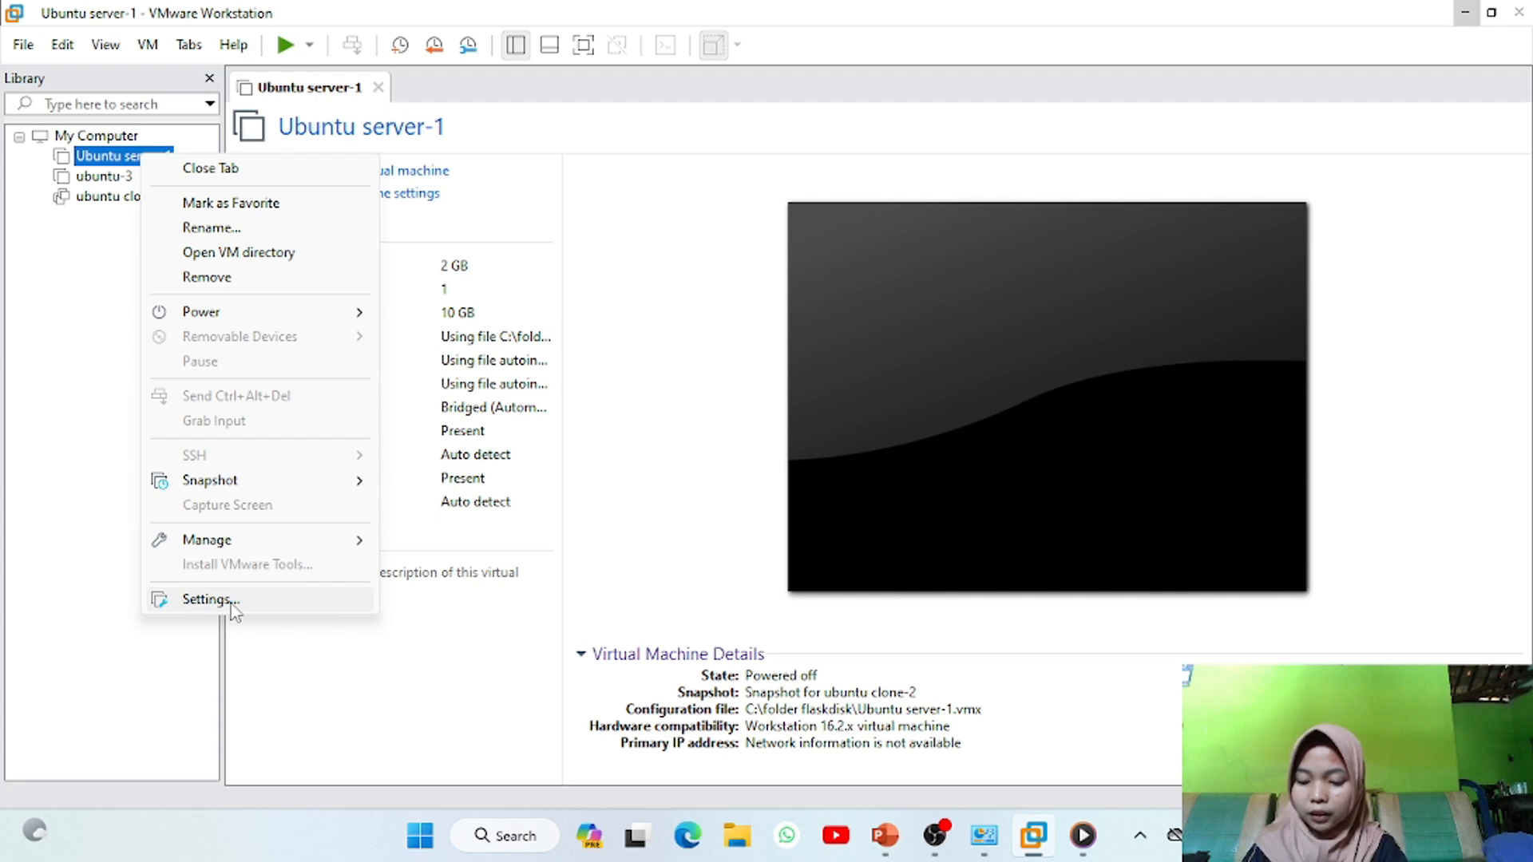
{"action": "left_click", "coordinate": [209, 599]}
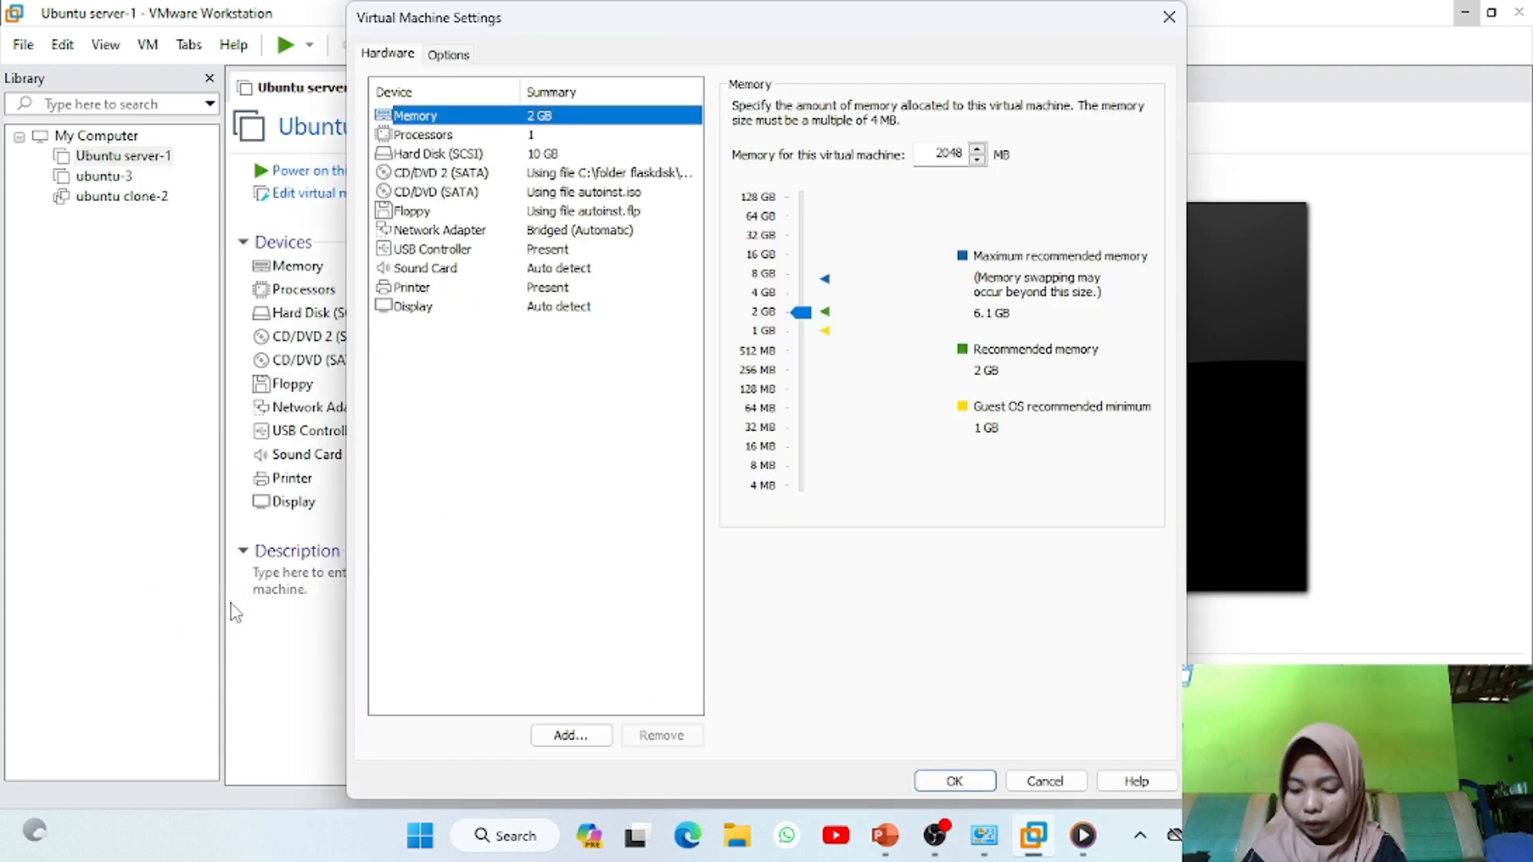
{"action": "left_click", "coordinate": [438, 233]}
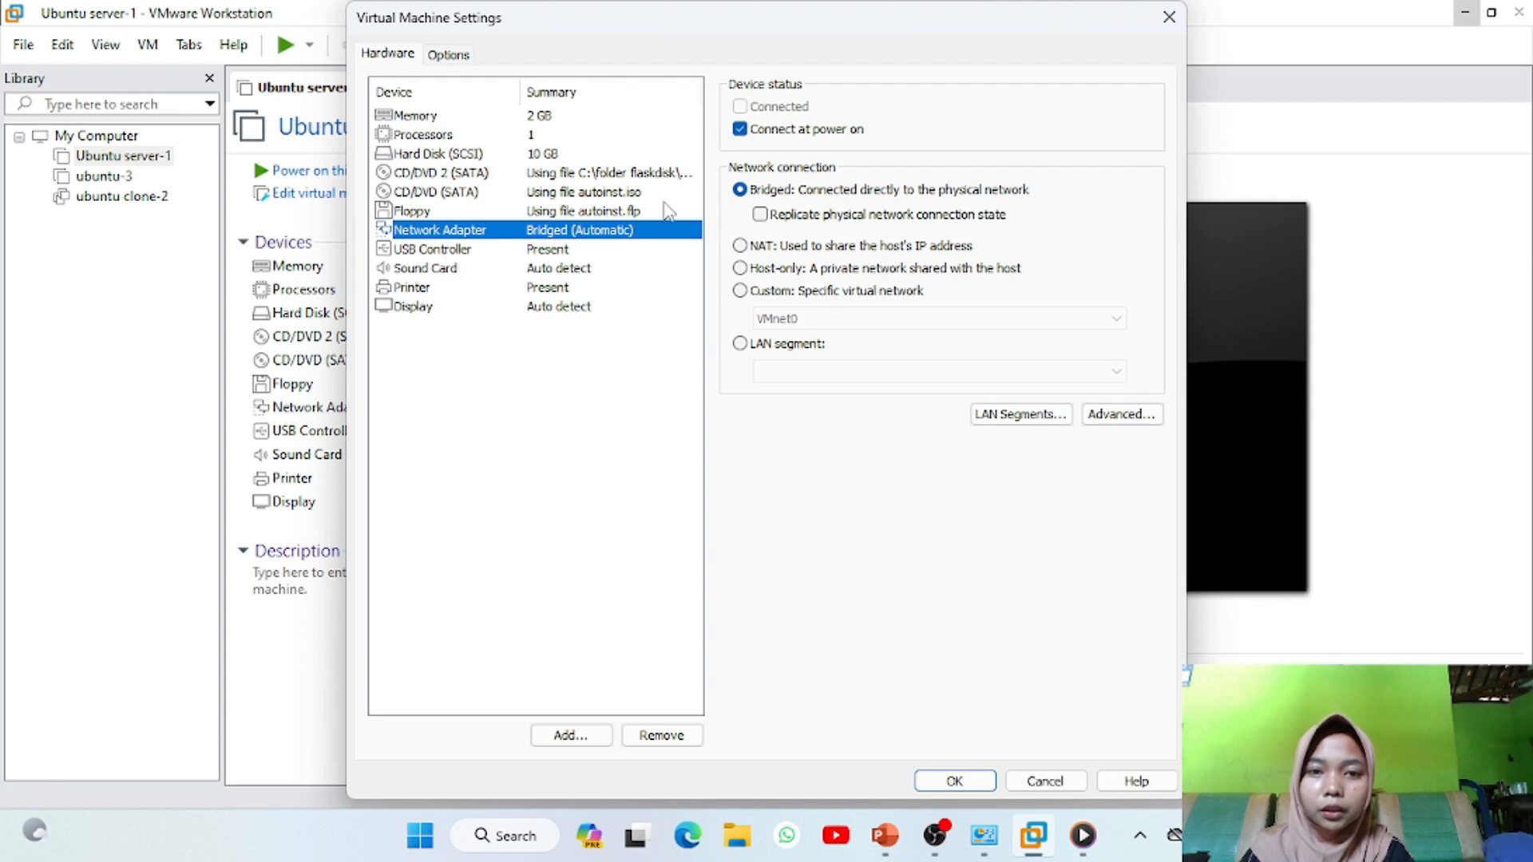
{"action": "left_click", "coordinate": [762, 270]}
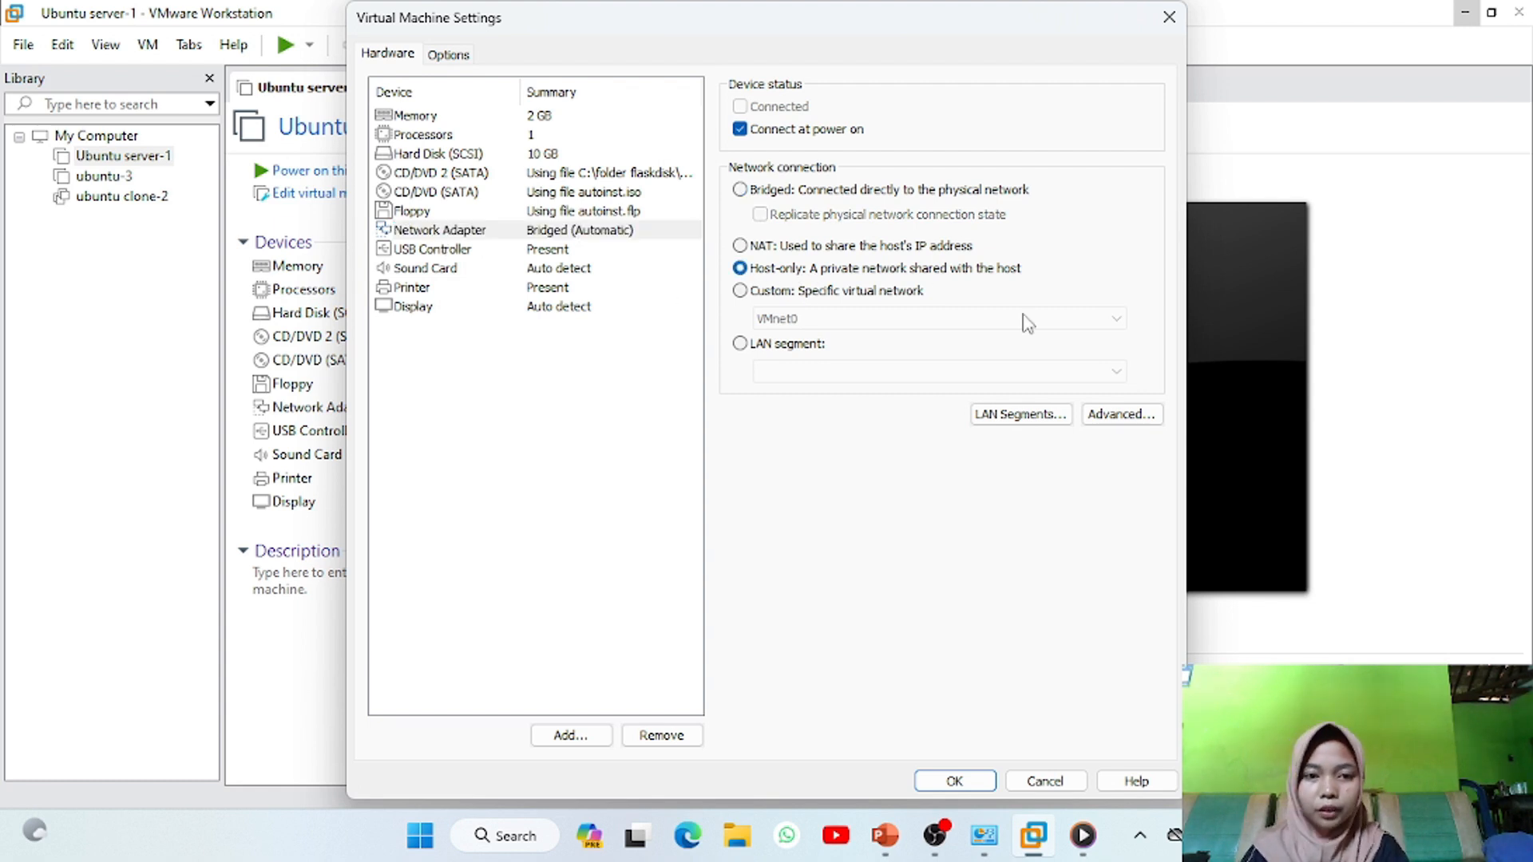
{"action": "left_click", "coordinate": [948, 780]}
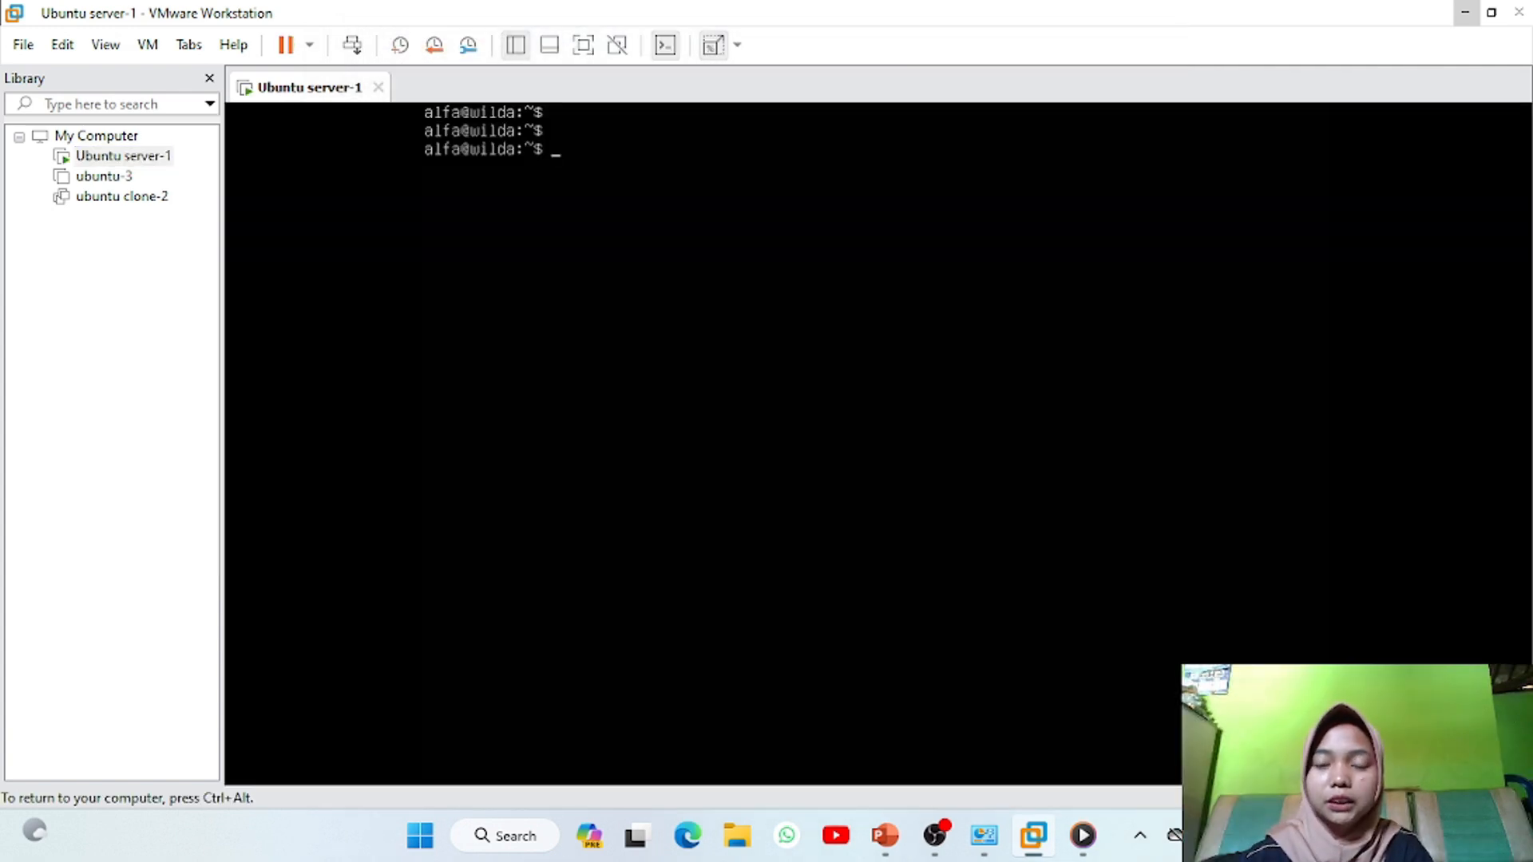
Renew the ens33 lease with dhclient and confirm ip address shows 192.168.22.128/24
{"action": "type", "text": "su"}
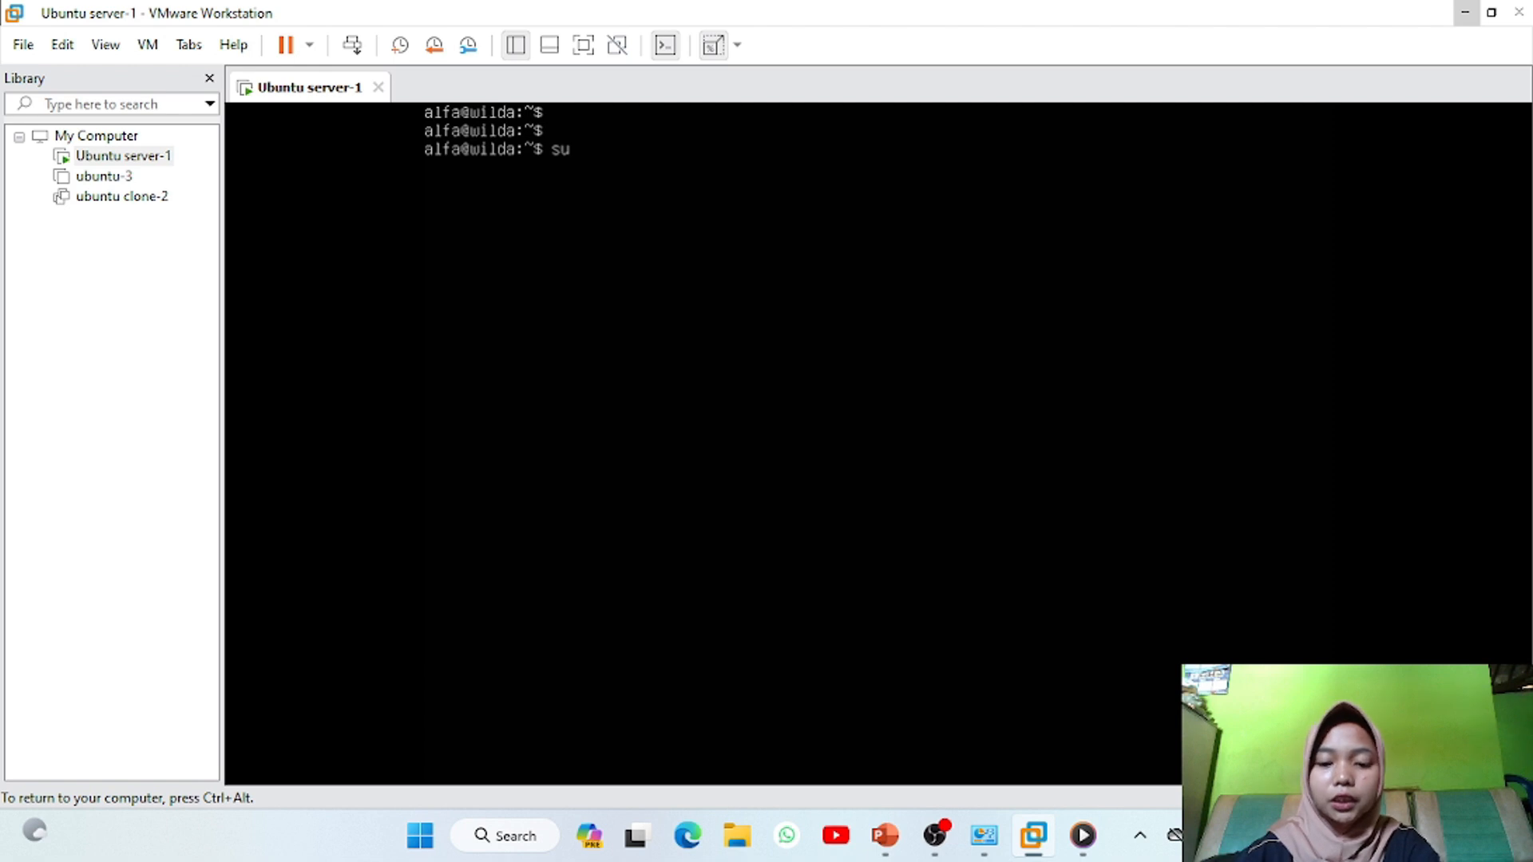
{"action": "type", "text": "do dhclie"}
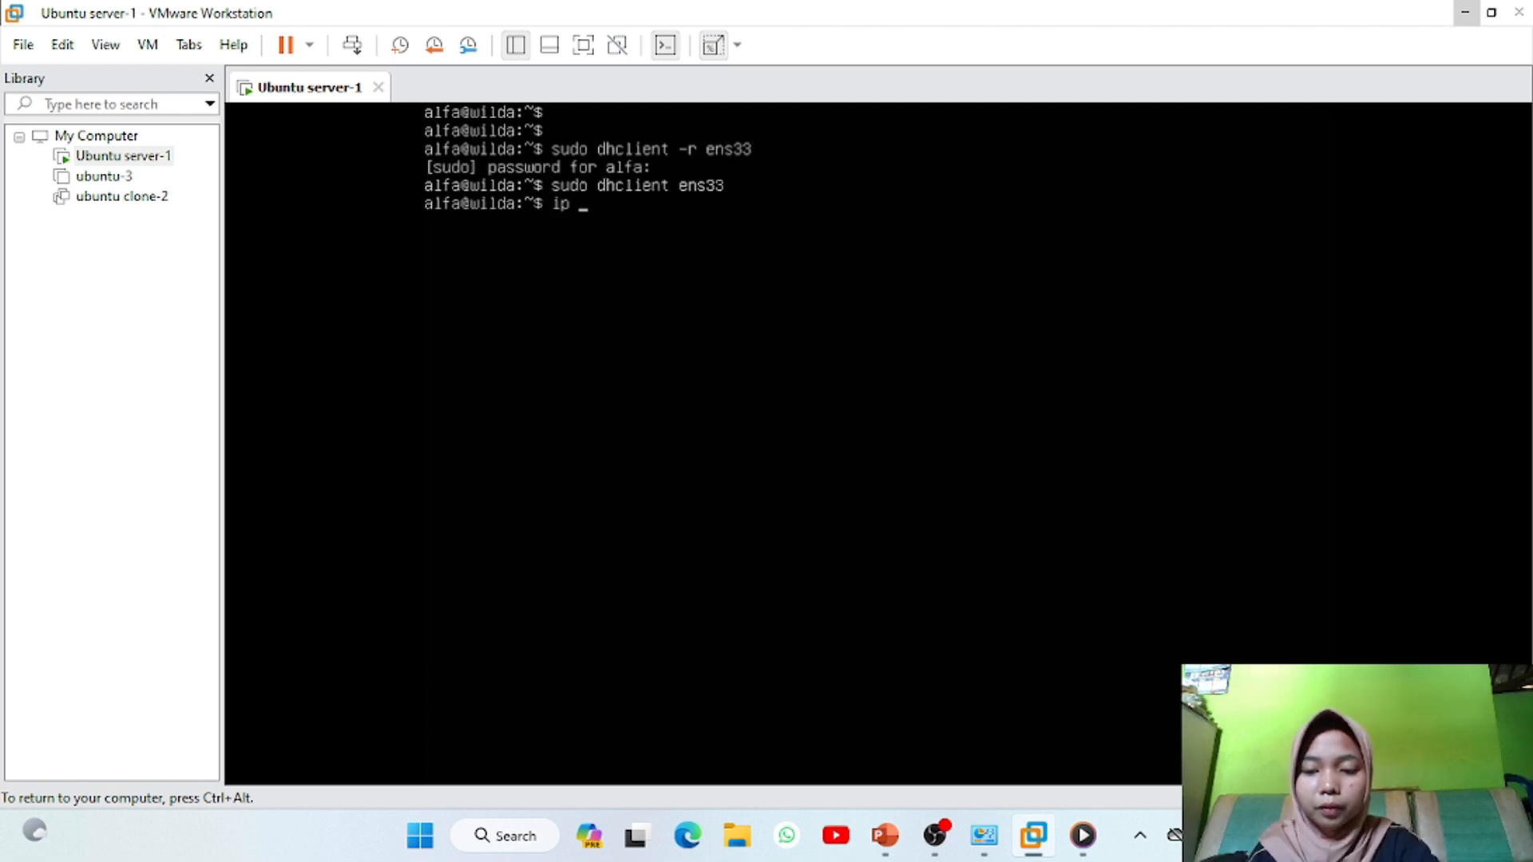
{"action": "type", "text": "a"}
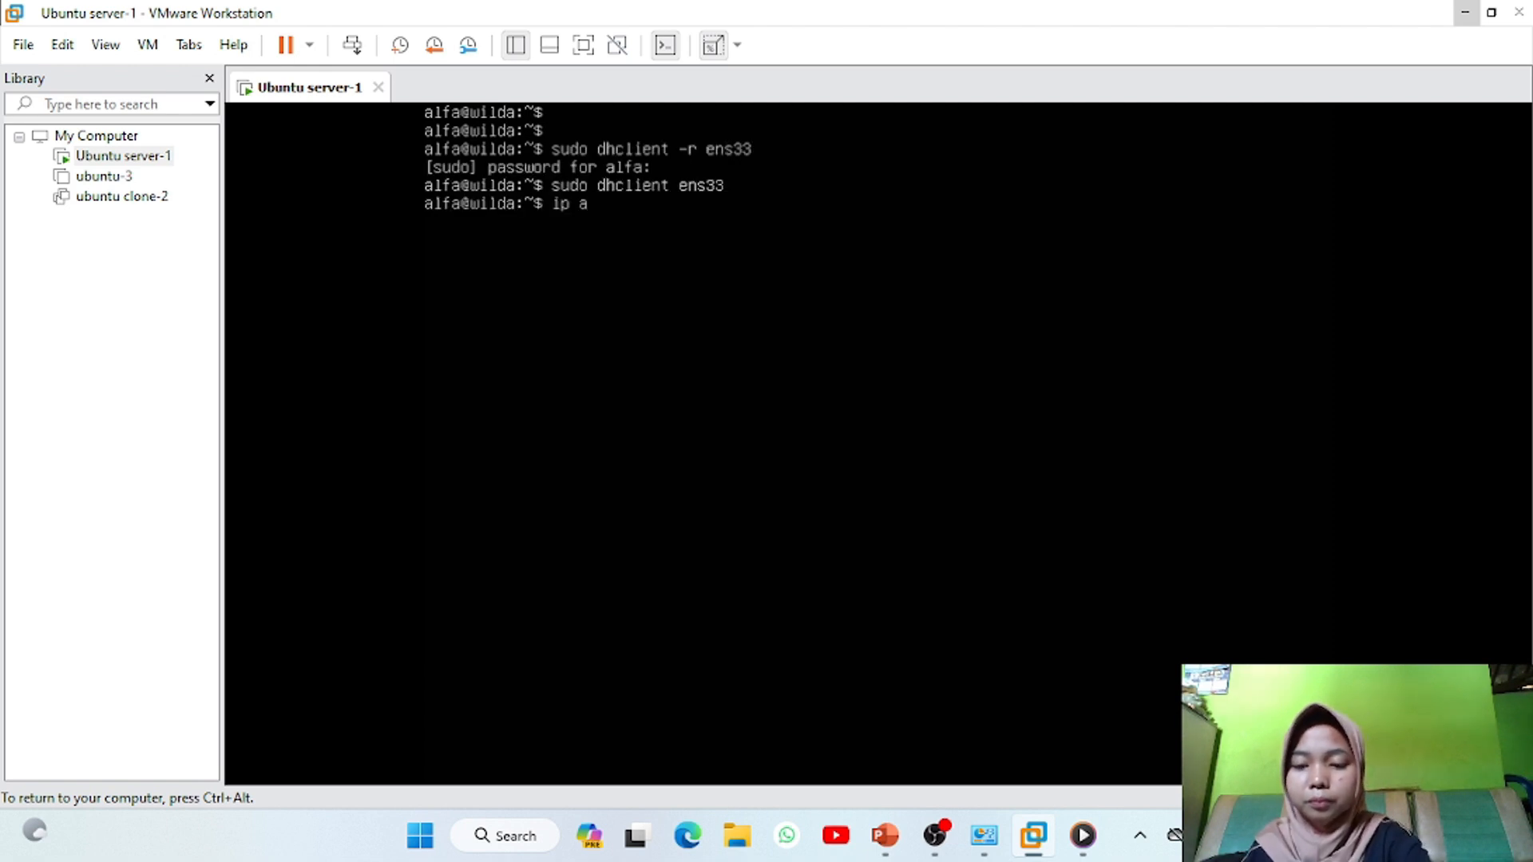
{"action": "type", "text": "ddress"}
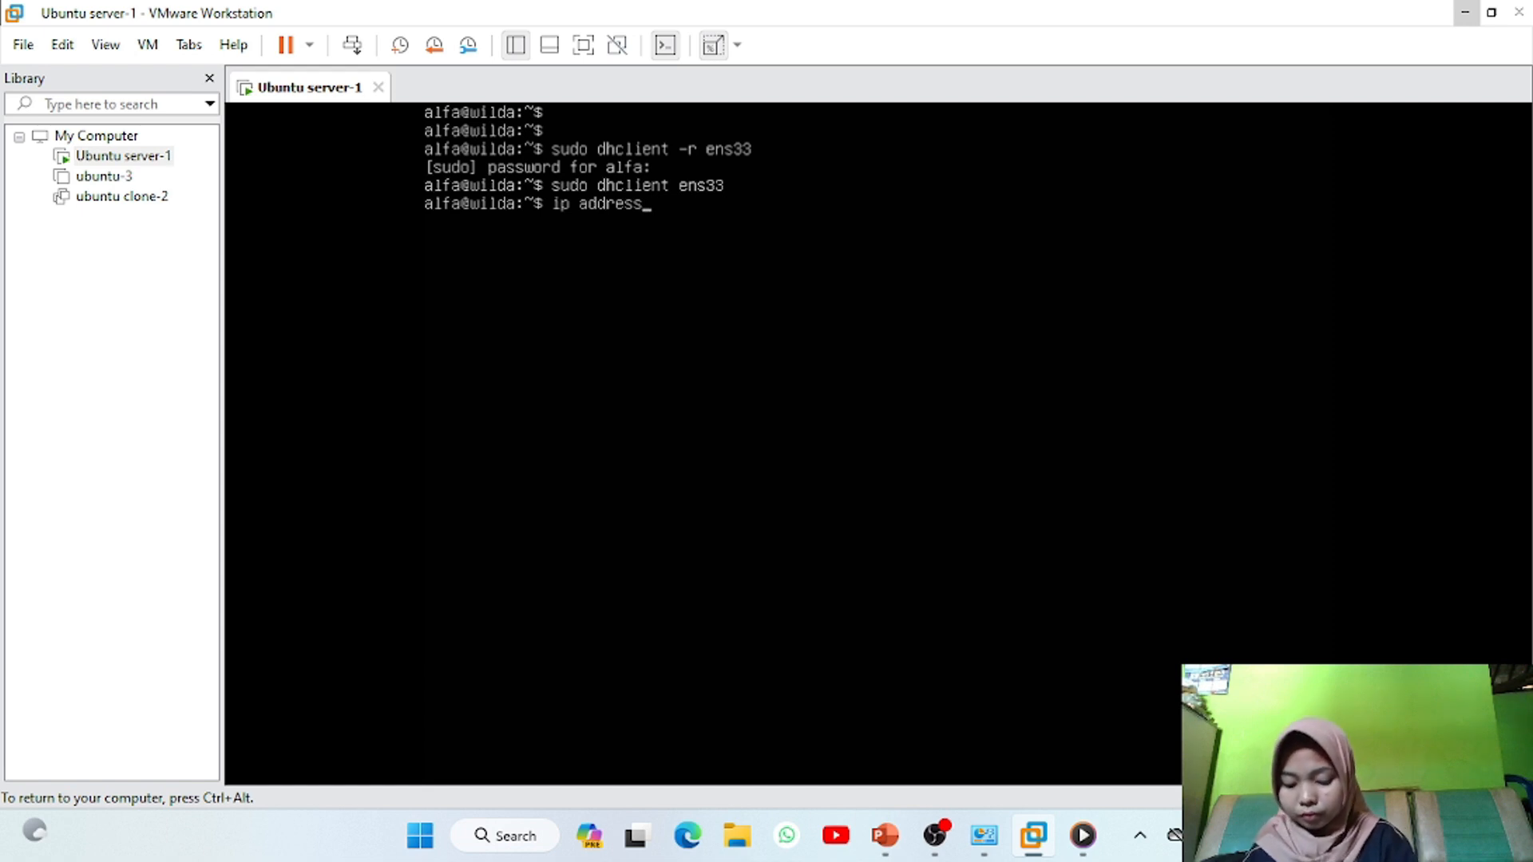
{"action": "key", "text": "Return"}
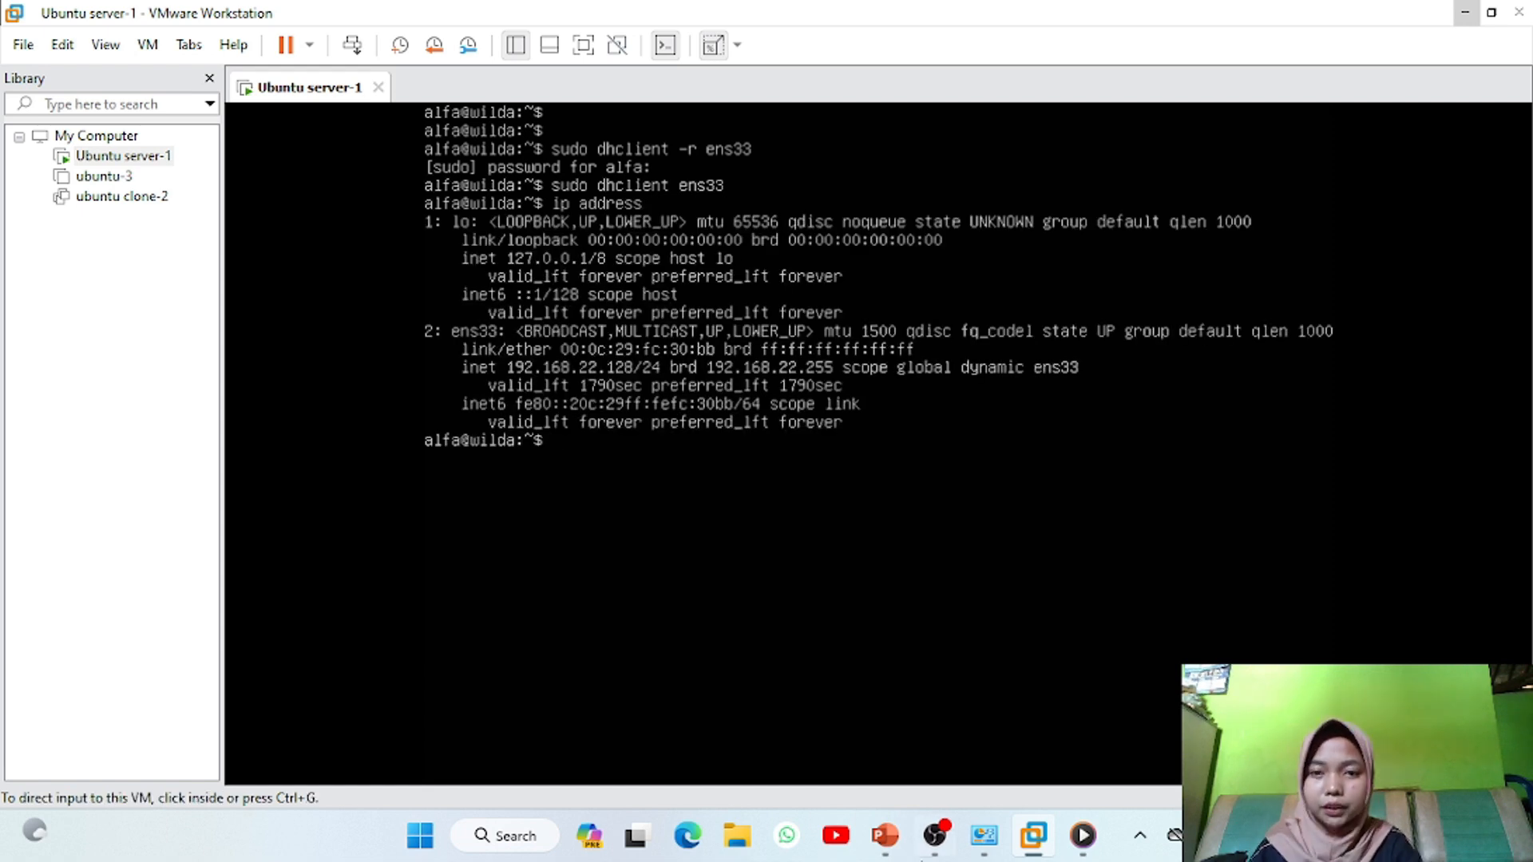
{"action": "key", "text": "ctrl+alt"}
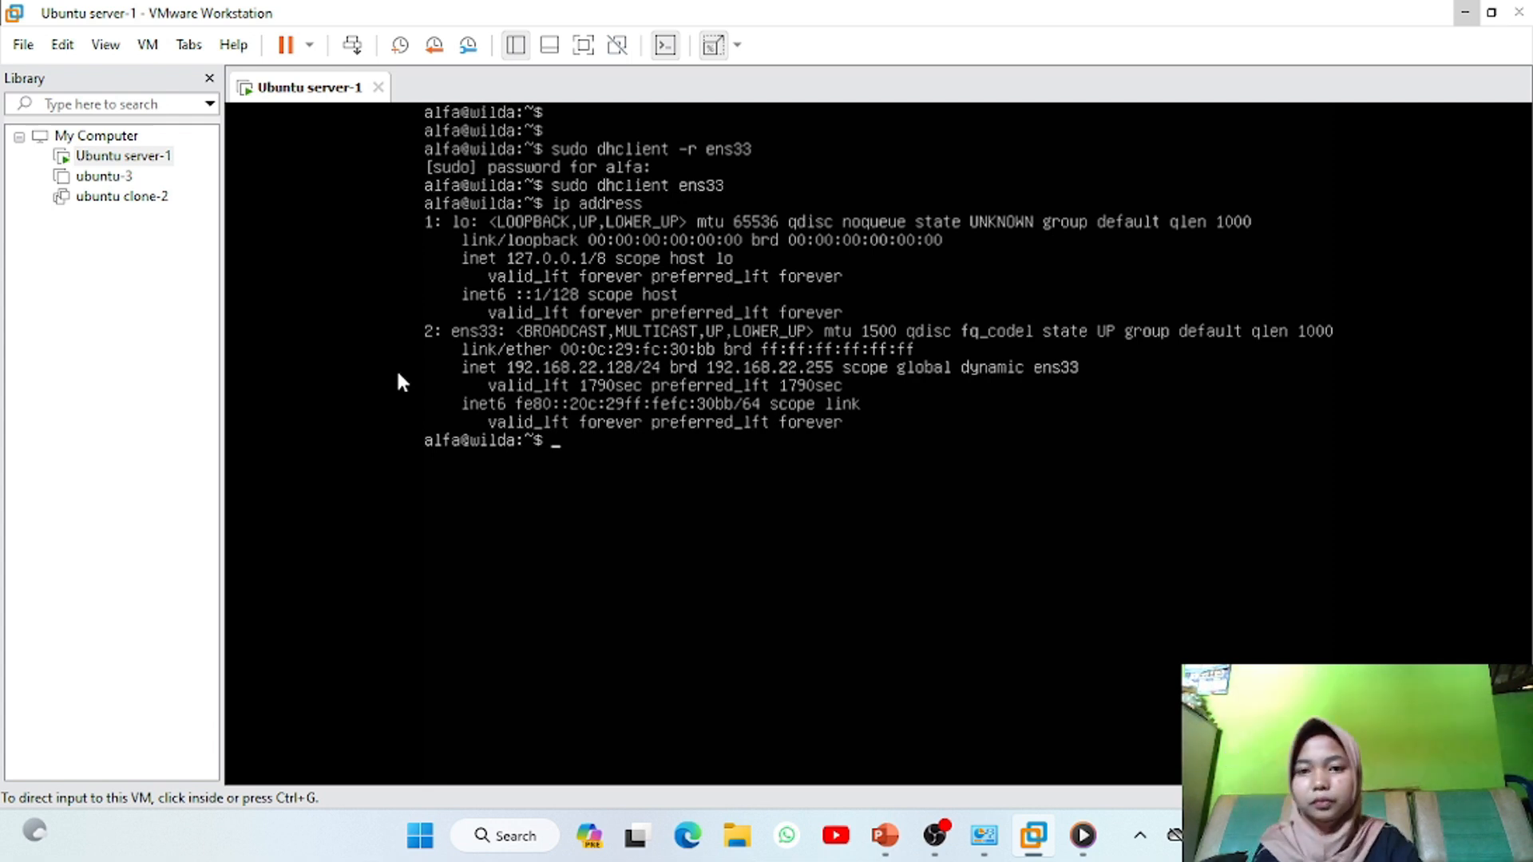
Open ubuntu clone-2's console, run the dhclient renewal, and check ens33 at 192.168.135.129
{"action": "left_click", "coordinate": [129, 204]}
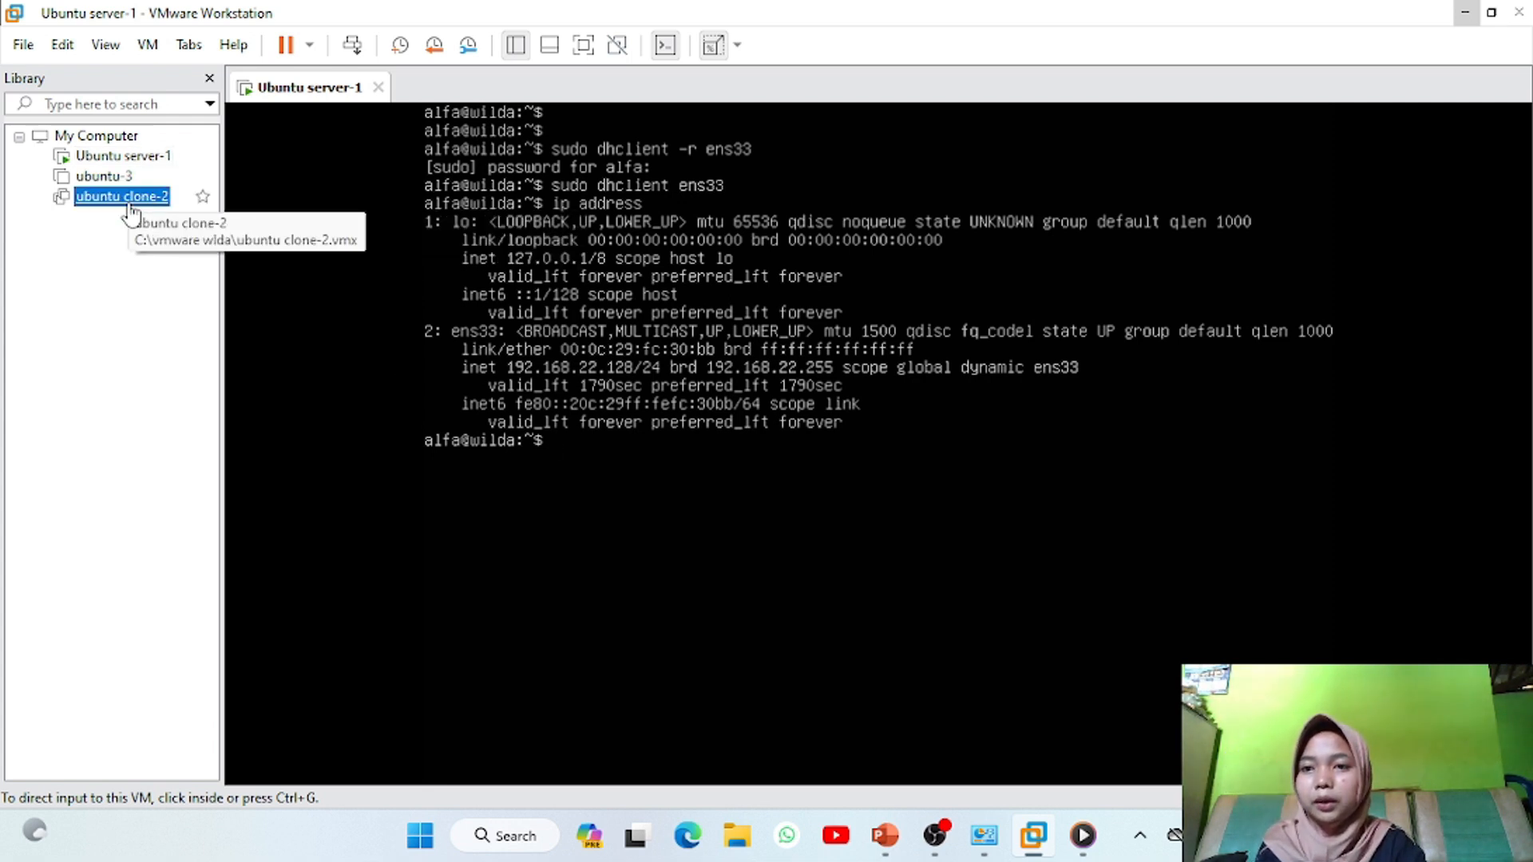
{"action": "double_click", "coordinate": [128, 200]}
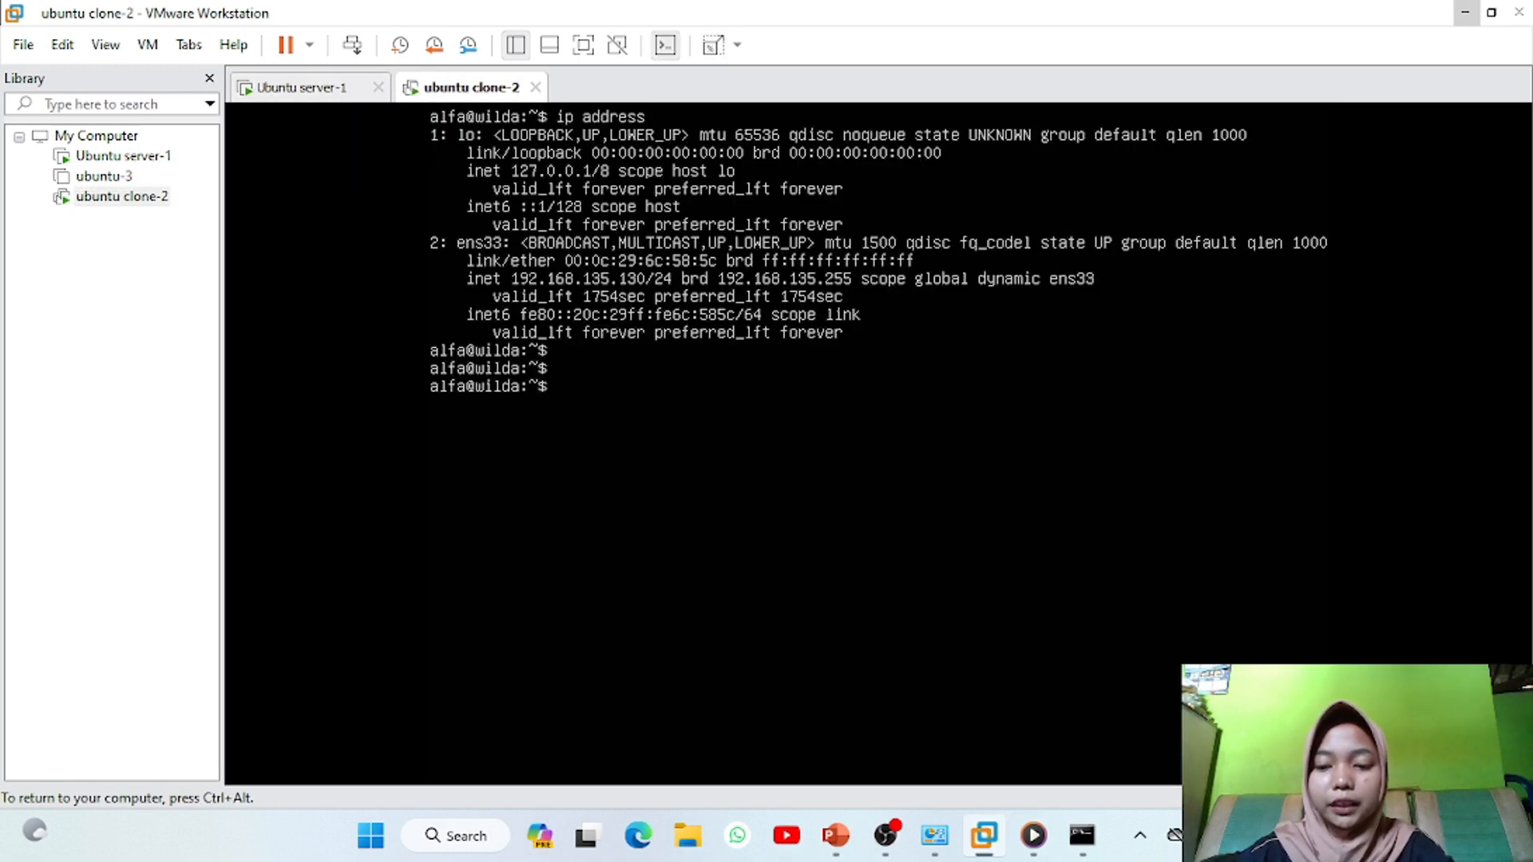
{"action": "type", "text": "s"}
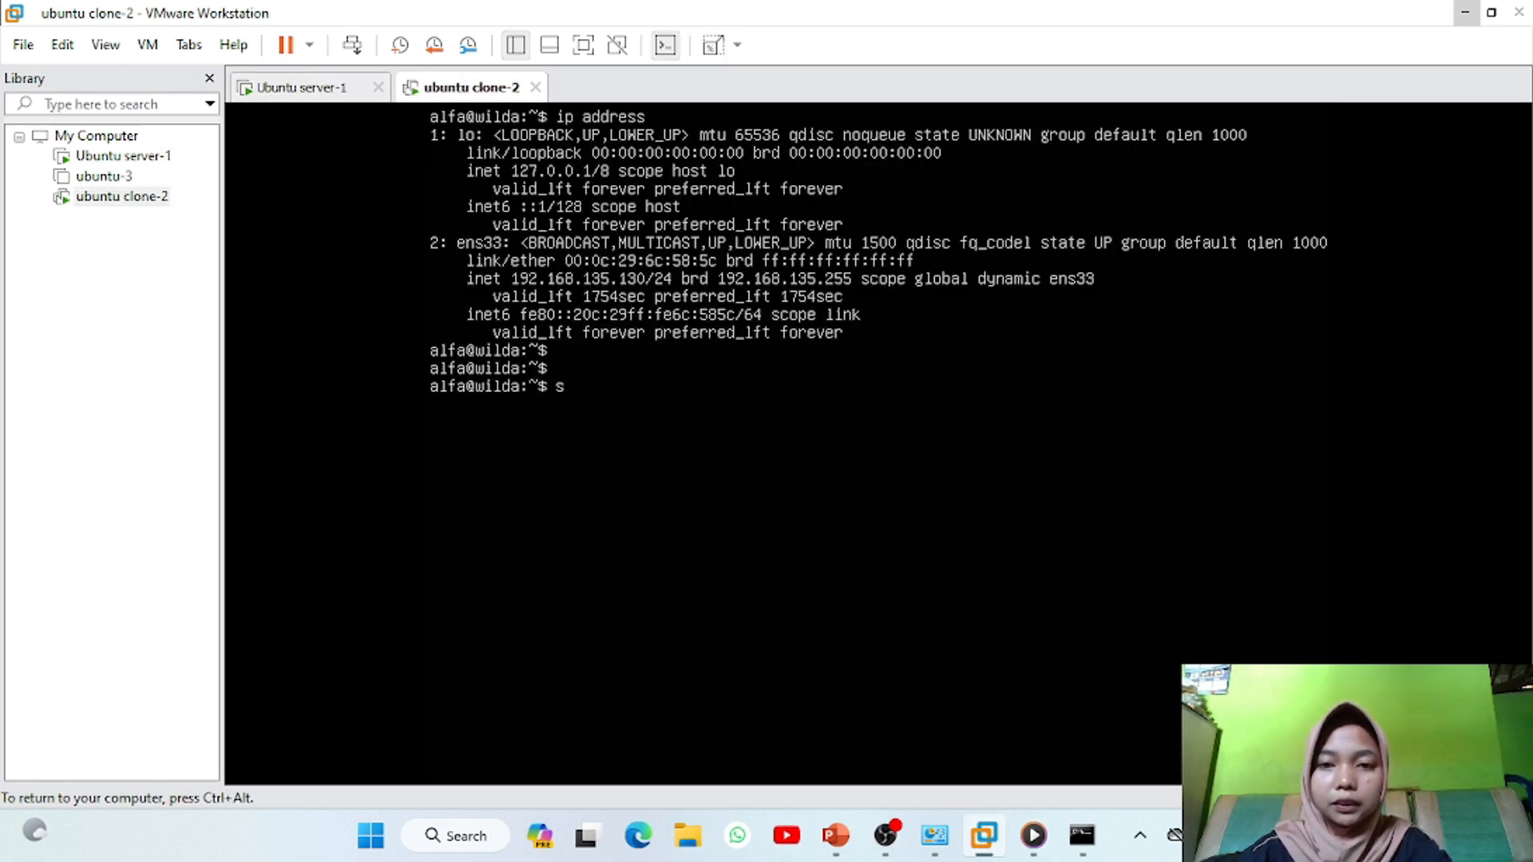
{"action": "type", "text": "udo dhclient -r ens33"}
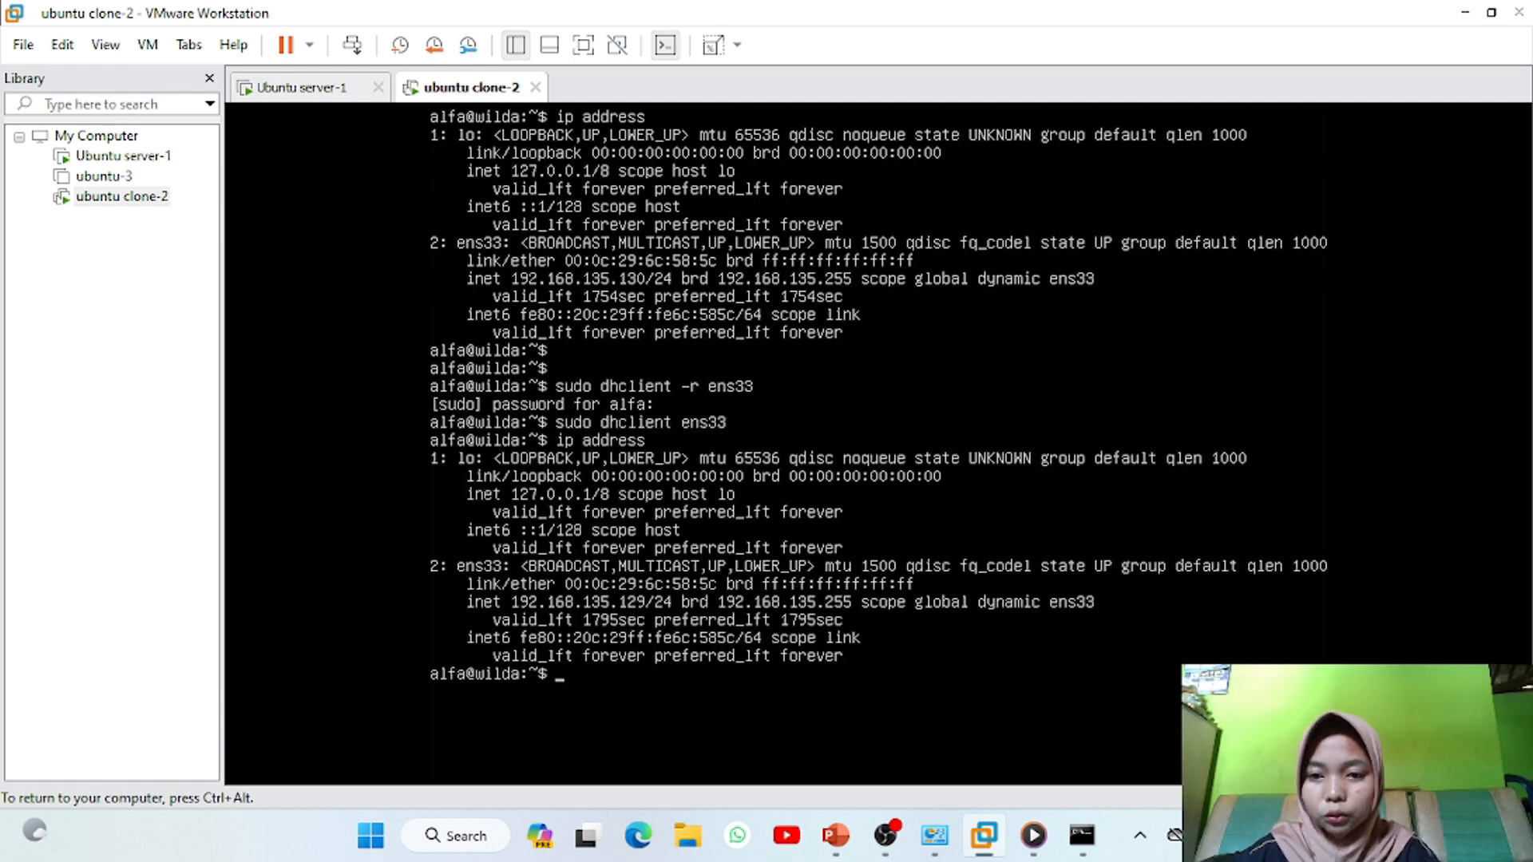
{"action": "key", "text": "ctrl+alt"}
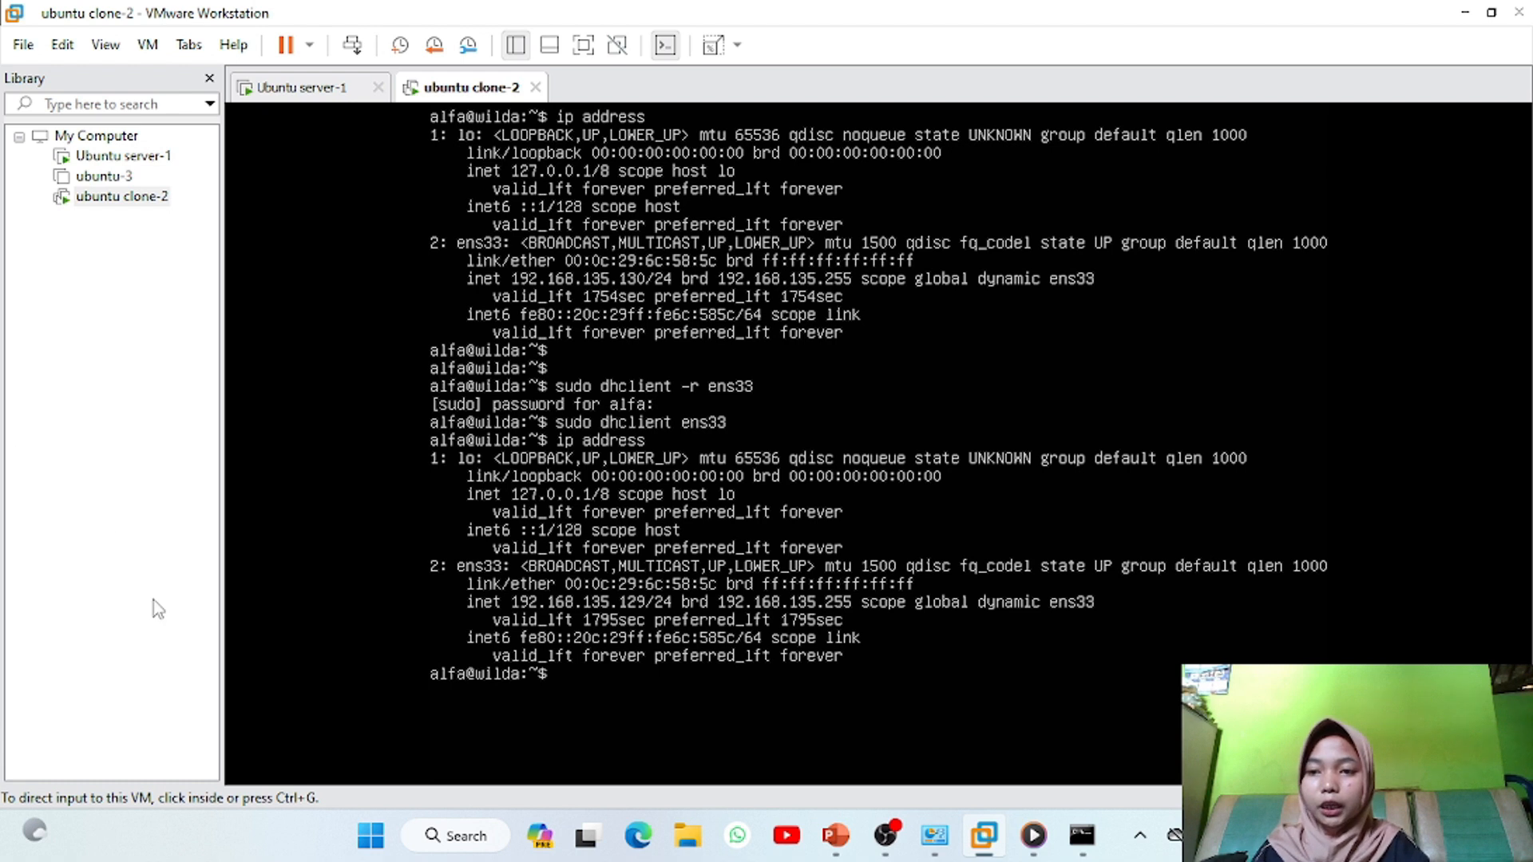
From the host Command Prompt, ping 192.168.22.128 and 192.168.135.129
{"action": "left_click", "coordinate": [1082, 835]}
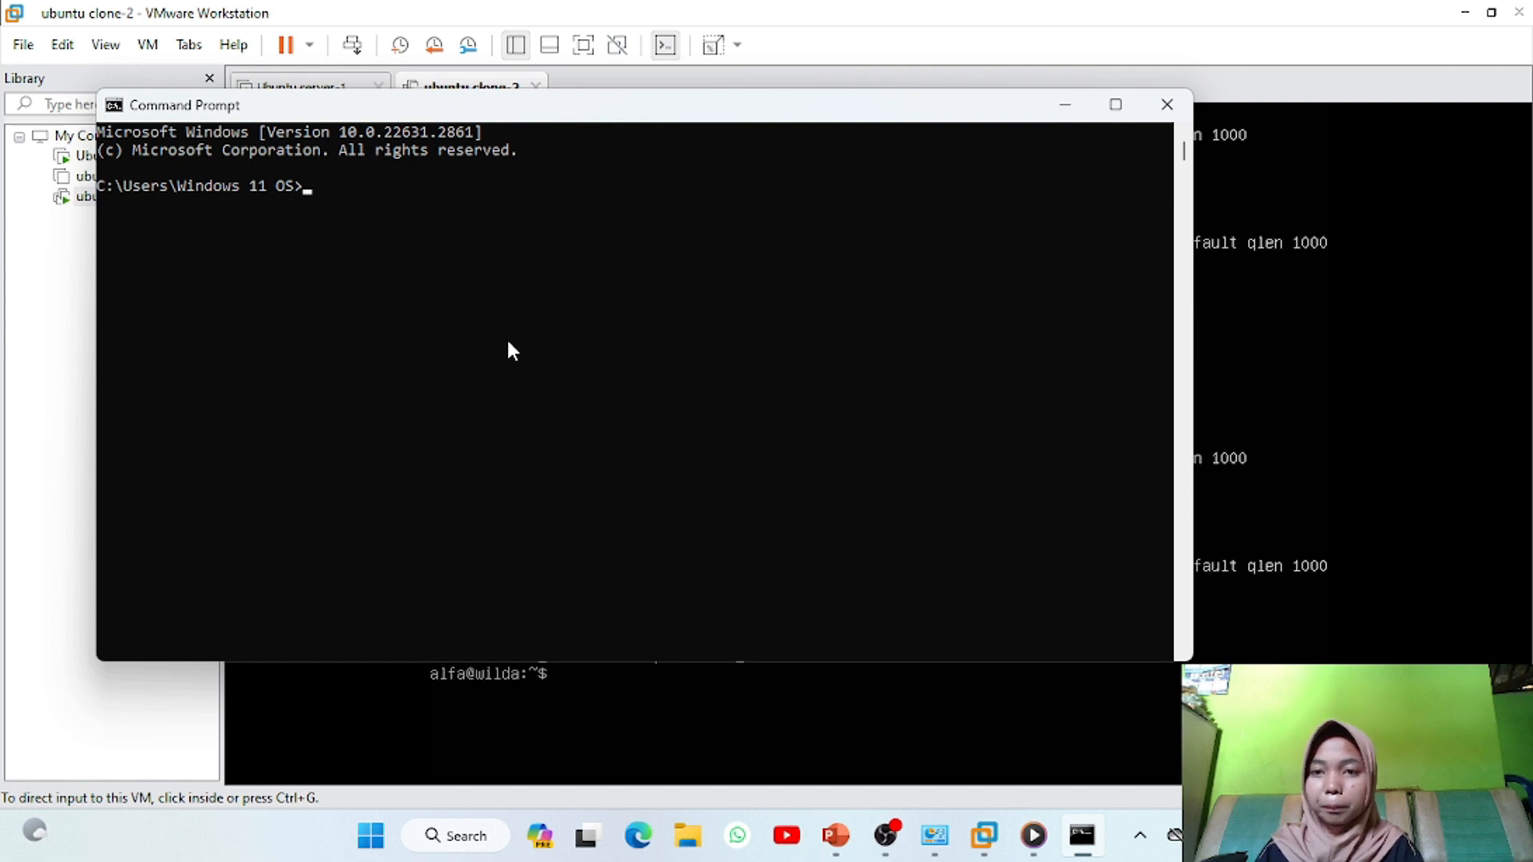
{"action": "left_click", "coordinate": [503, 339]}
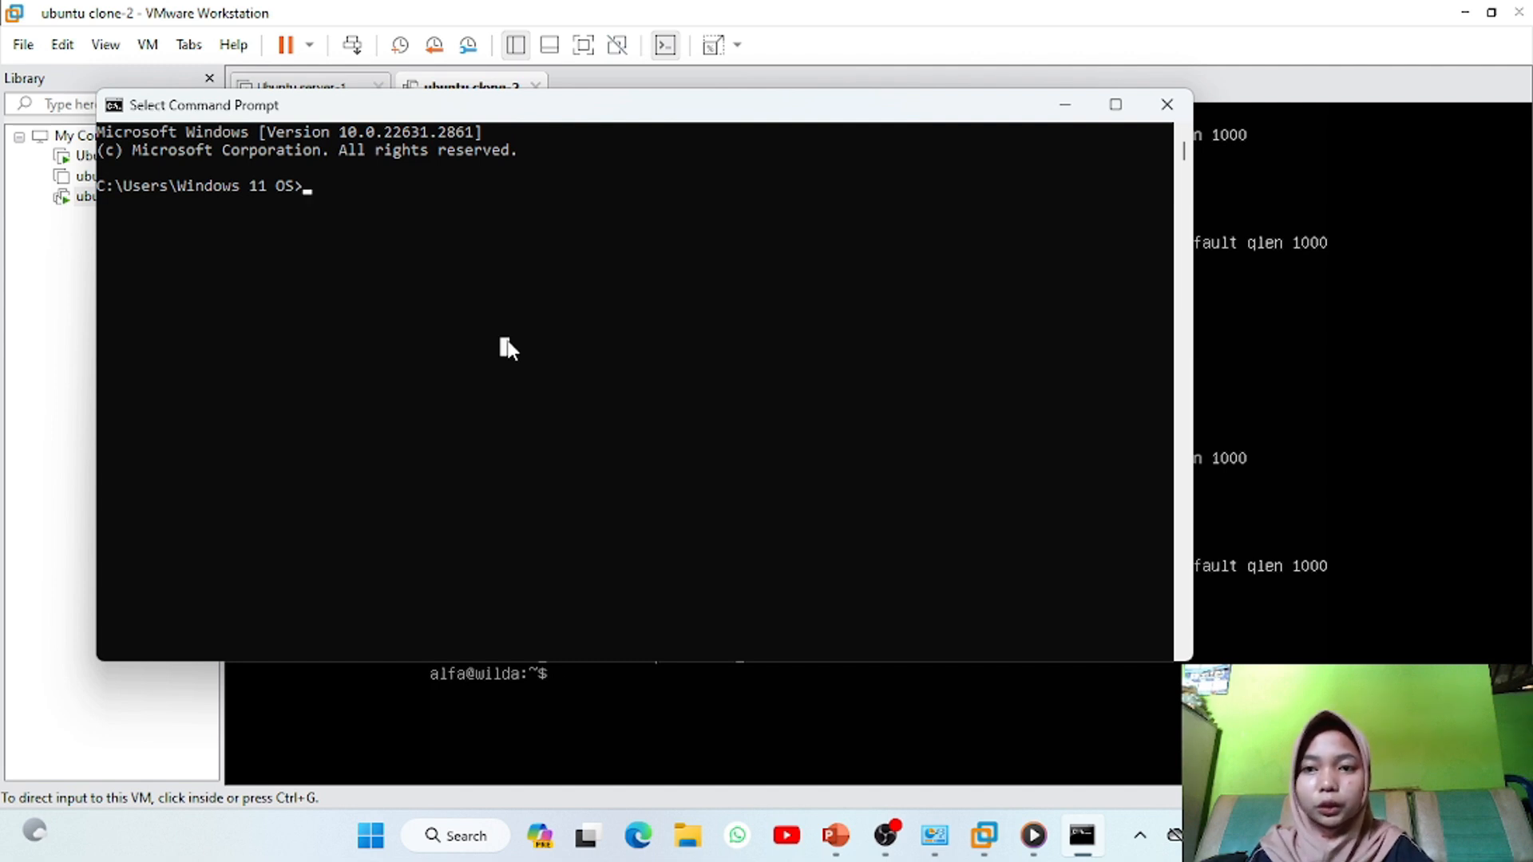
{"action": "type", "text": "ping"}
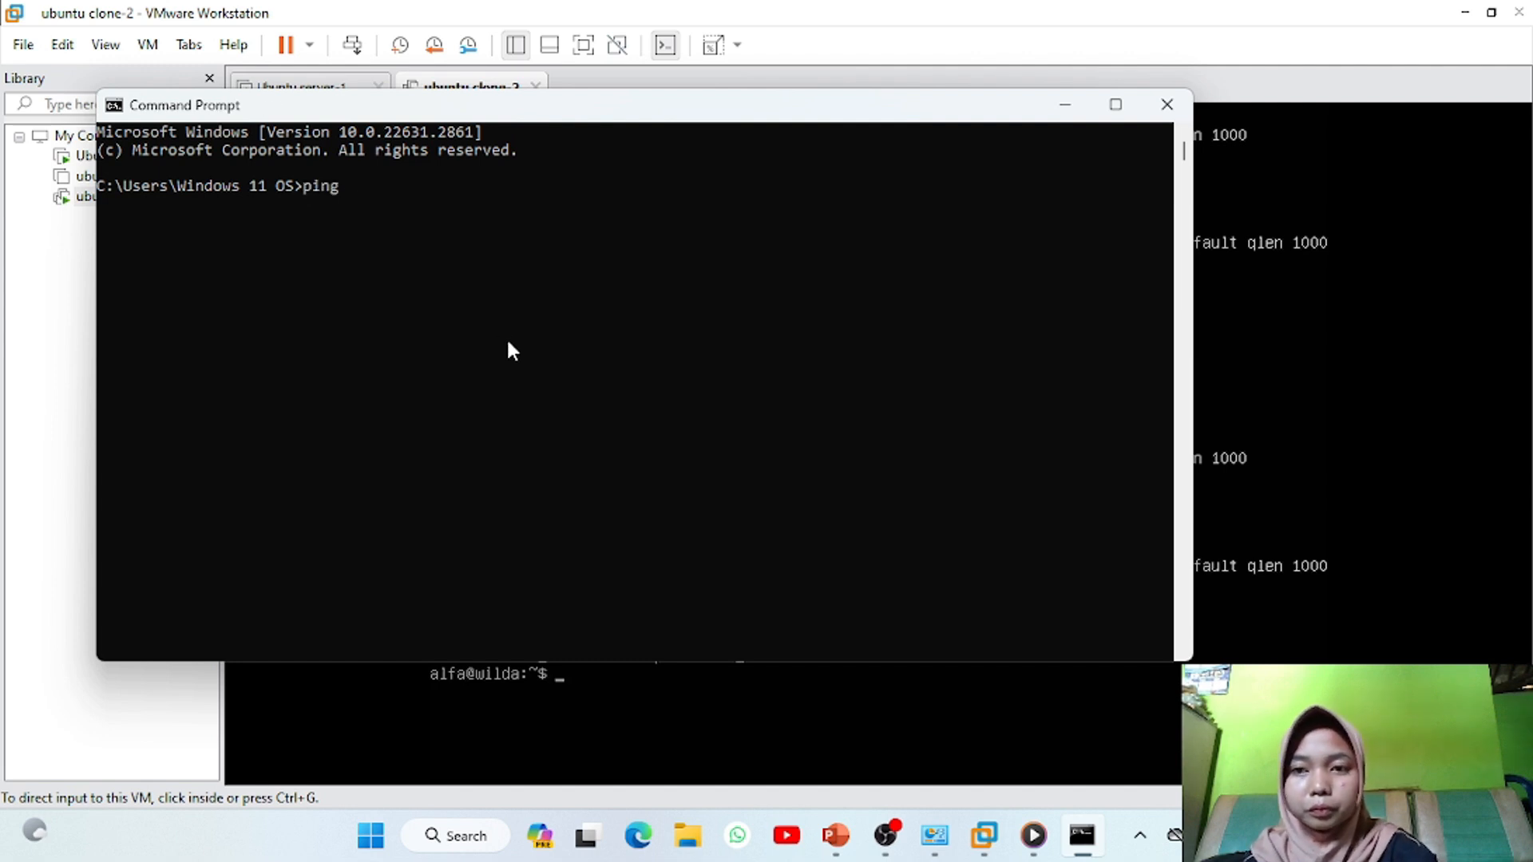
{"action": "type", "text": " 192.168.22.128"}
{"action": "key", "text": "Return"}
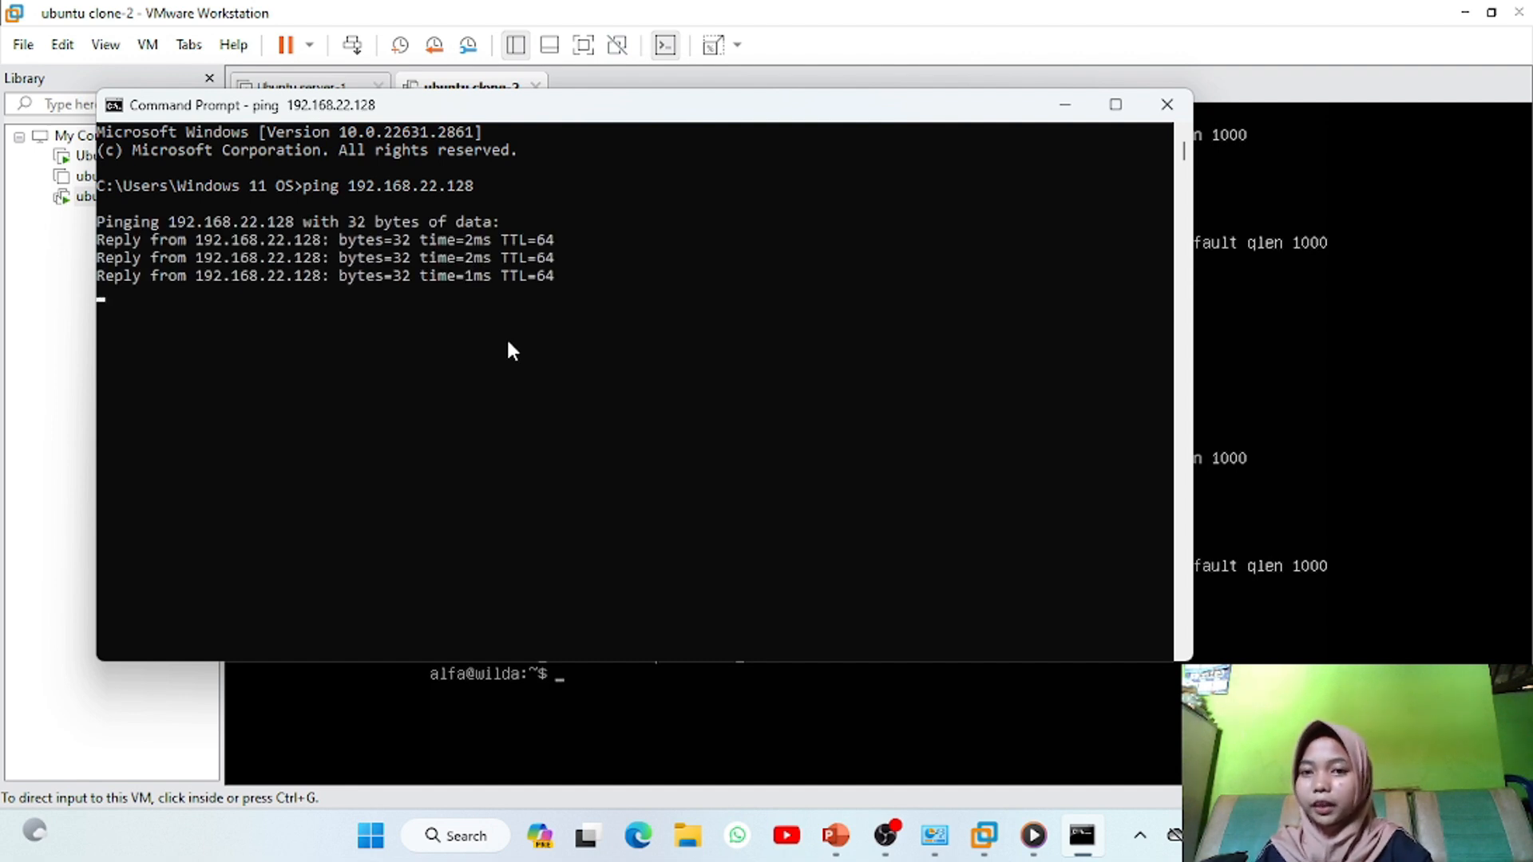
{"action": "left_click", "coordinate": [335, 423]}
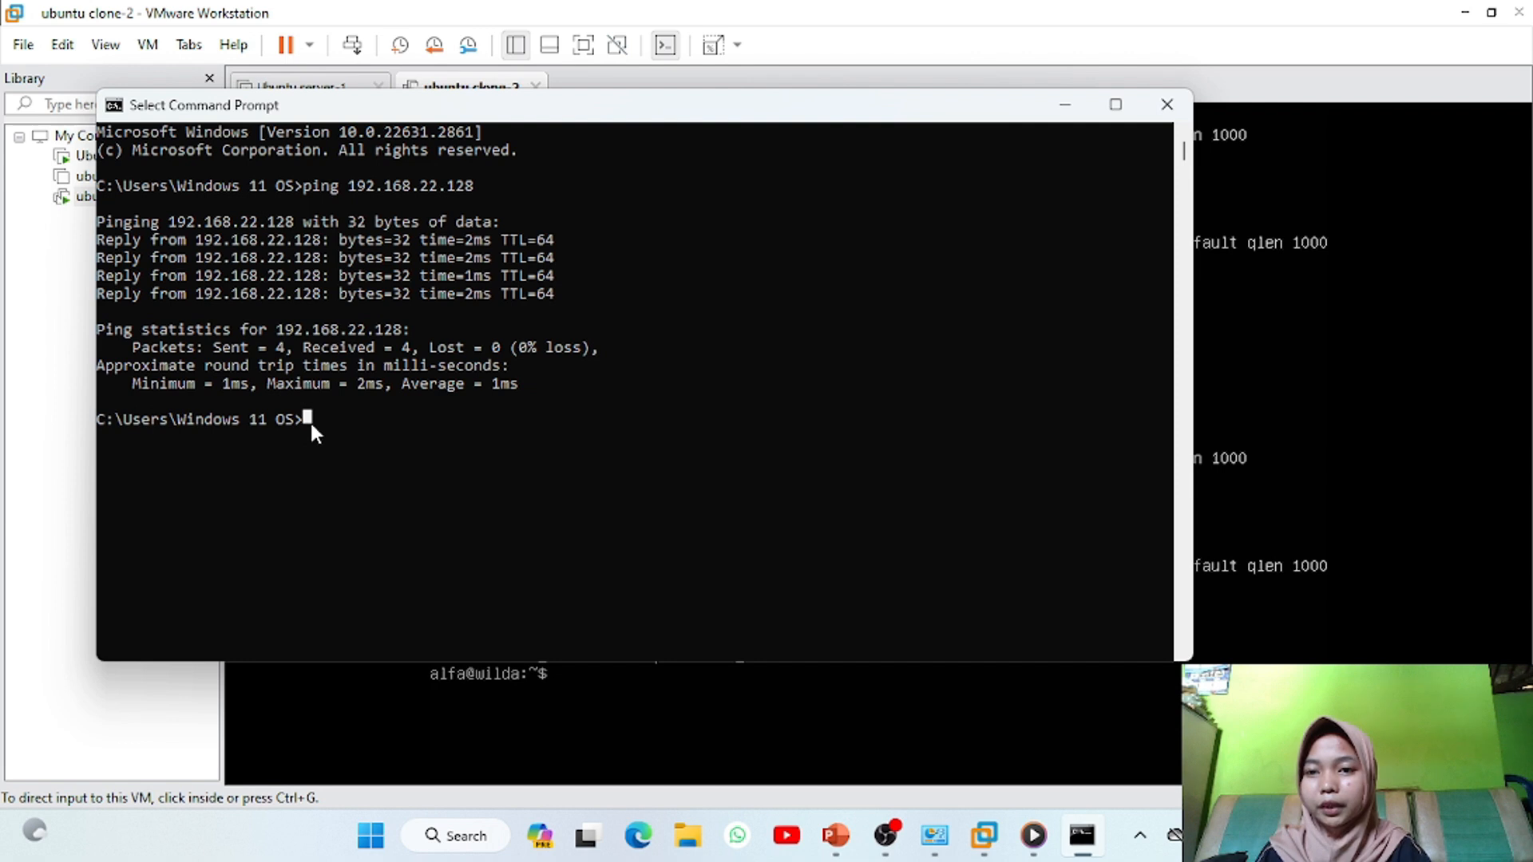
{"action": "type", "text": "pi"}
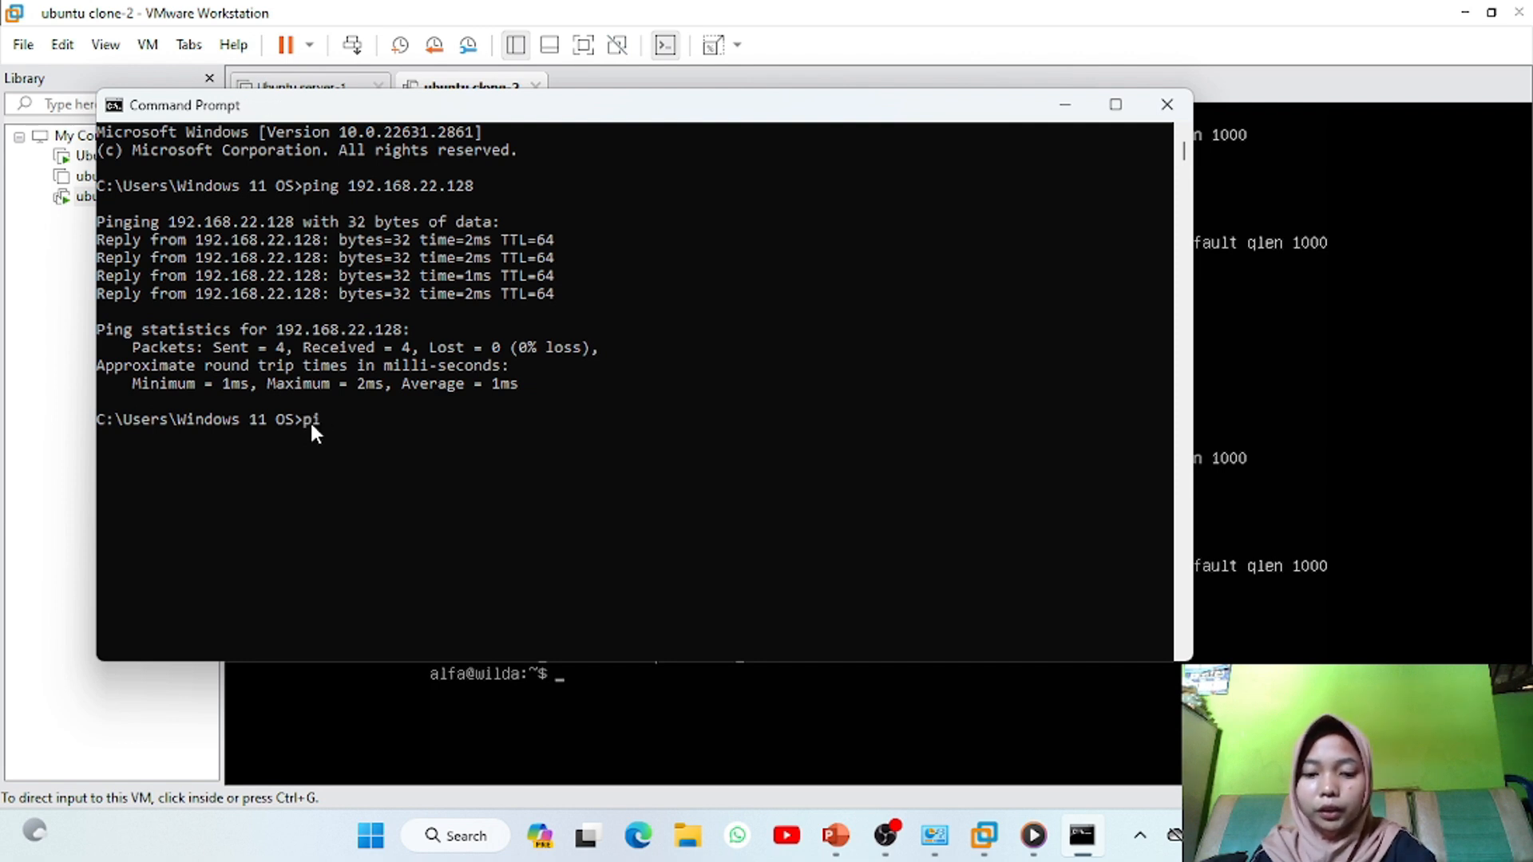
{"action": "type", "text": "ng"}
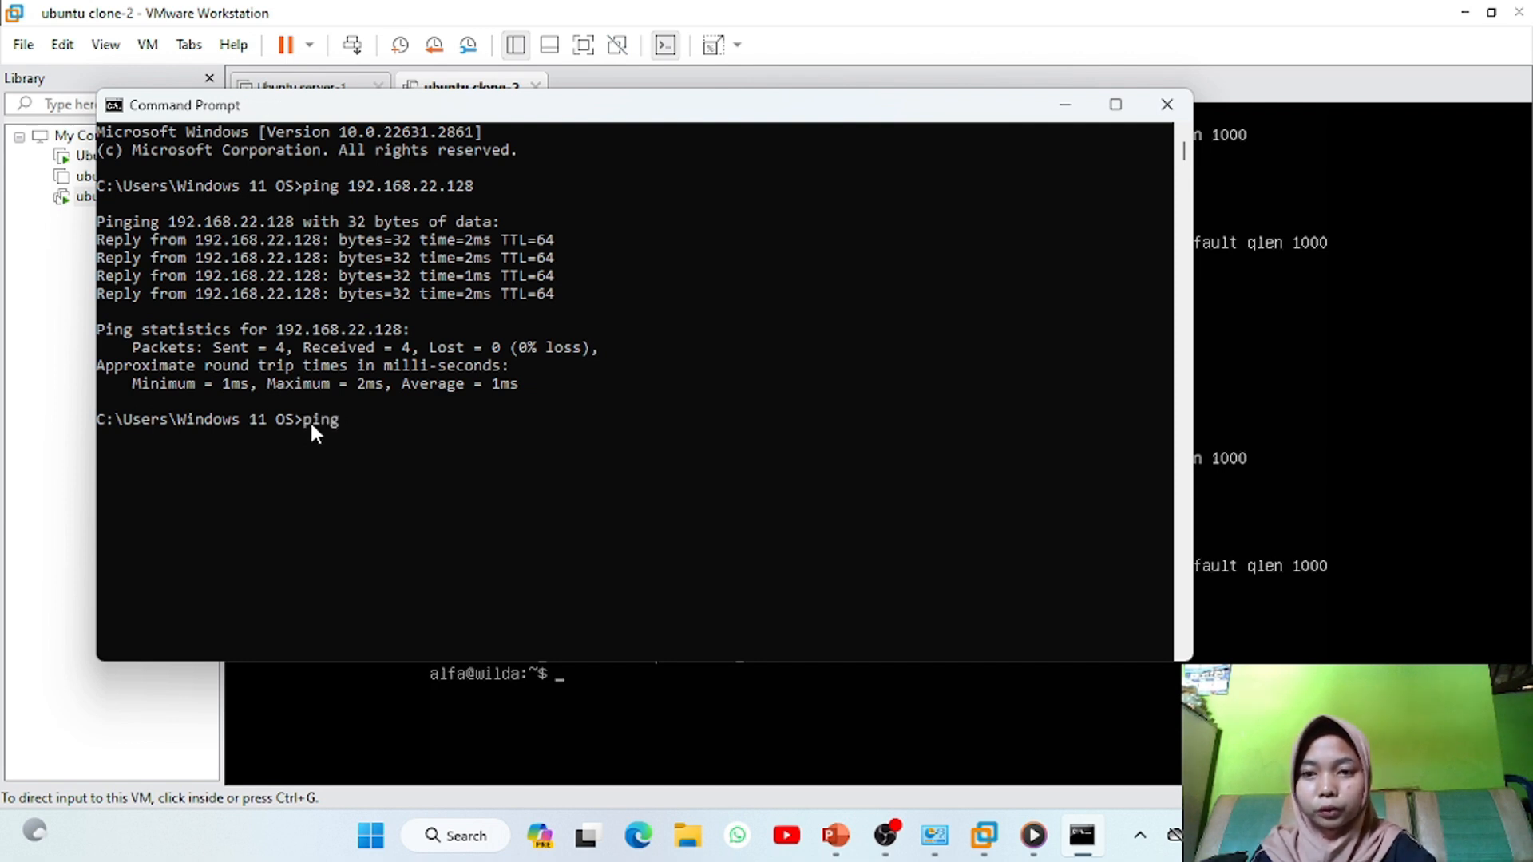
{"action": "type", "text": " 192.168.135.129"}
{"action": "key", "text": "Return"}
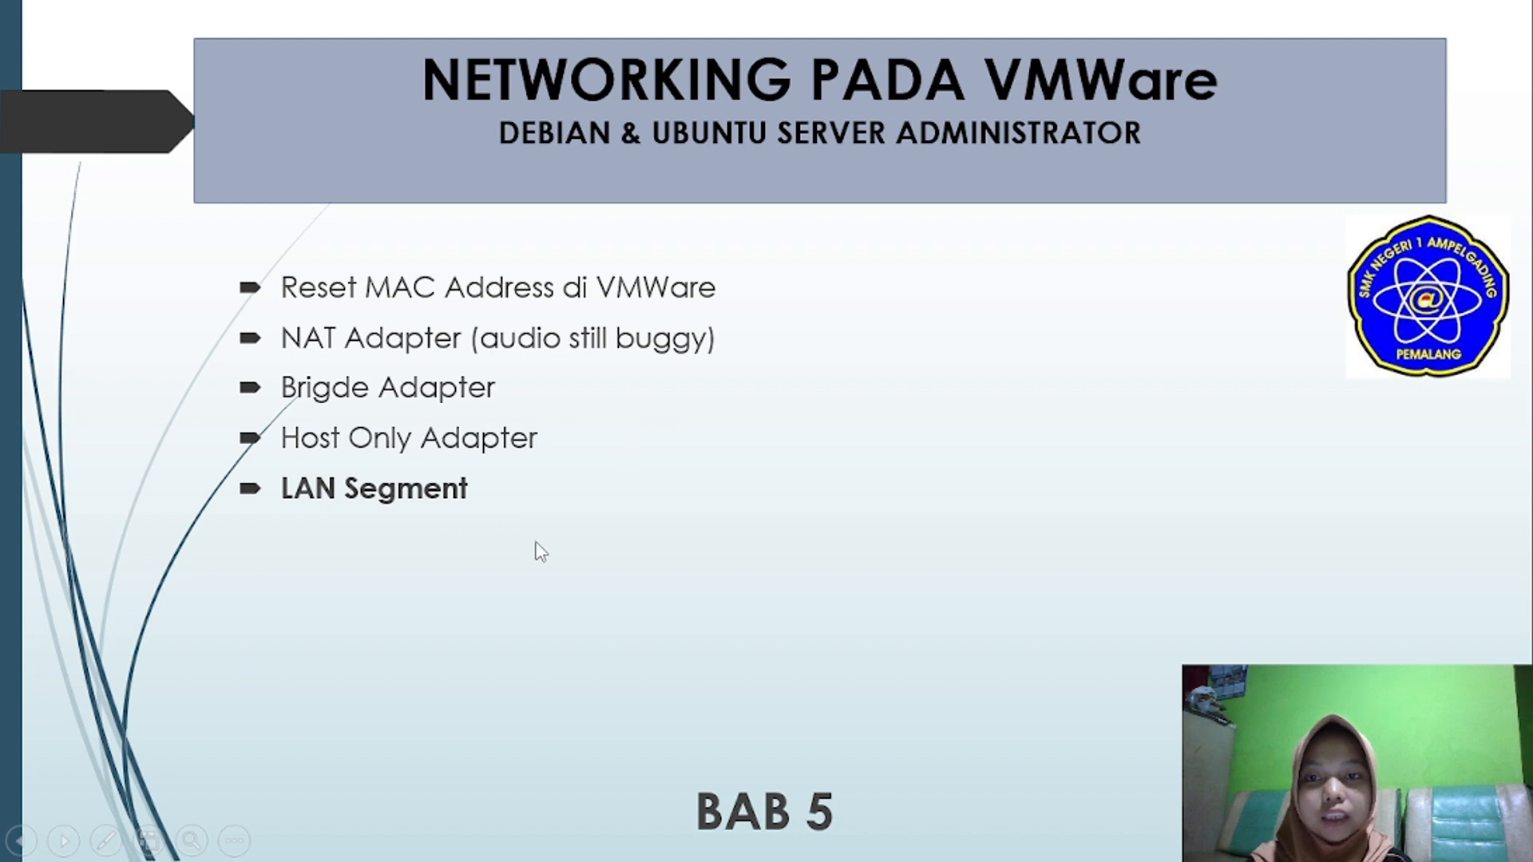
Advance to the TOPOLOGI LAN SEGMENT slide with three servers at 192.168.1.x
{"action": "left_click", "coordinate": [435, 447]}
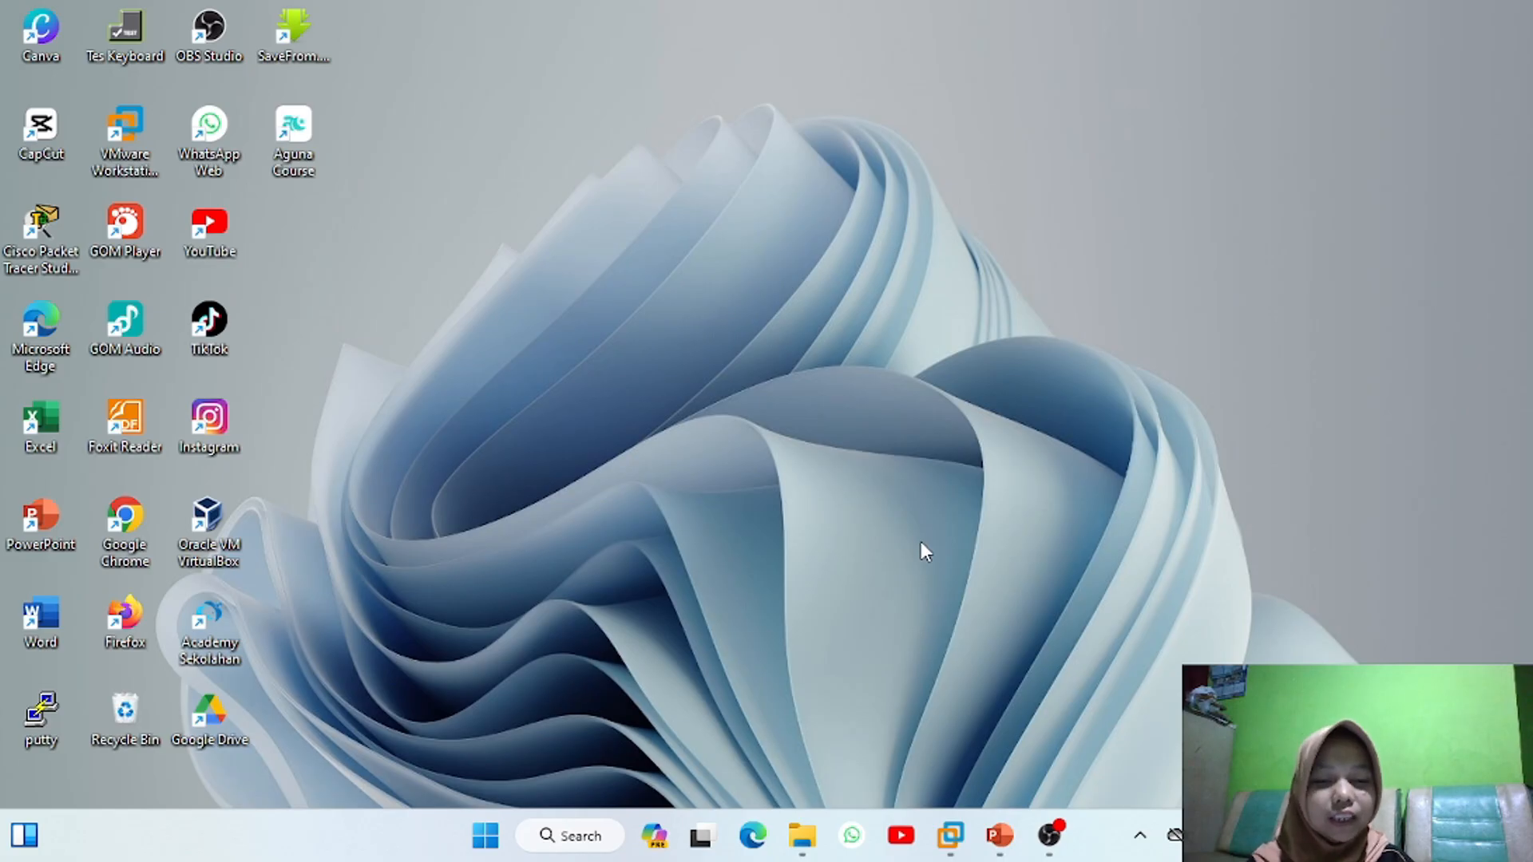
Back in VMware, select Ubuntu server-1 and view its Network Adapter settings, still Host-only
{"action": "left_click", "coordinate": [950, 835]}
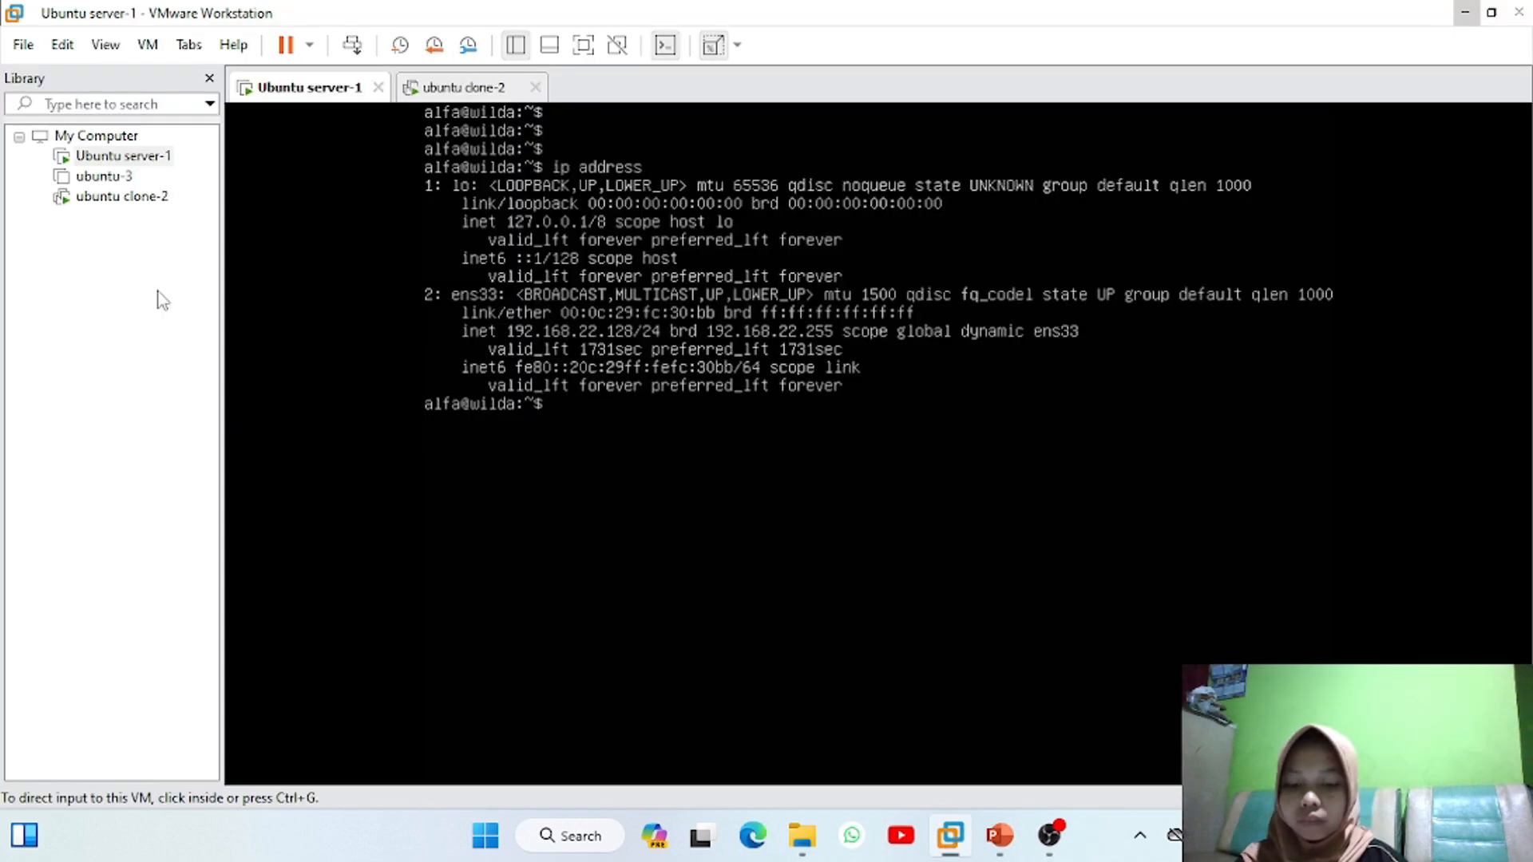
{"action": "left_click", "coordinate": [104, 176]}
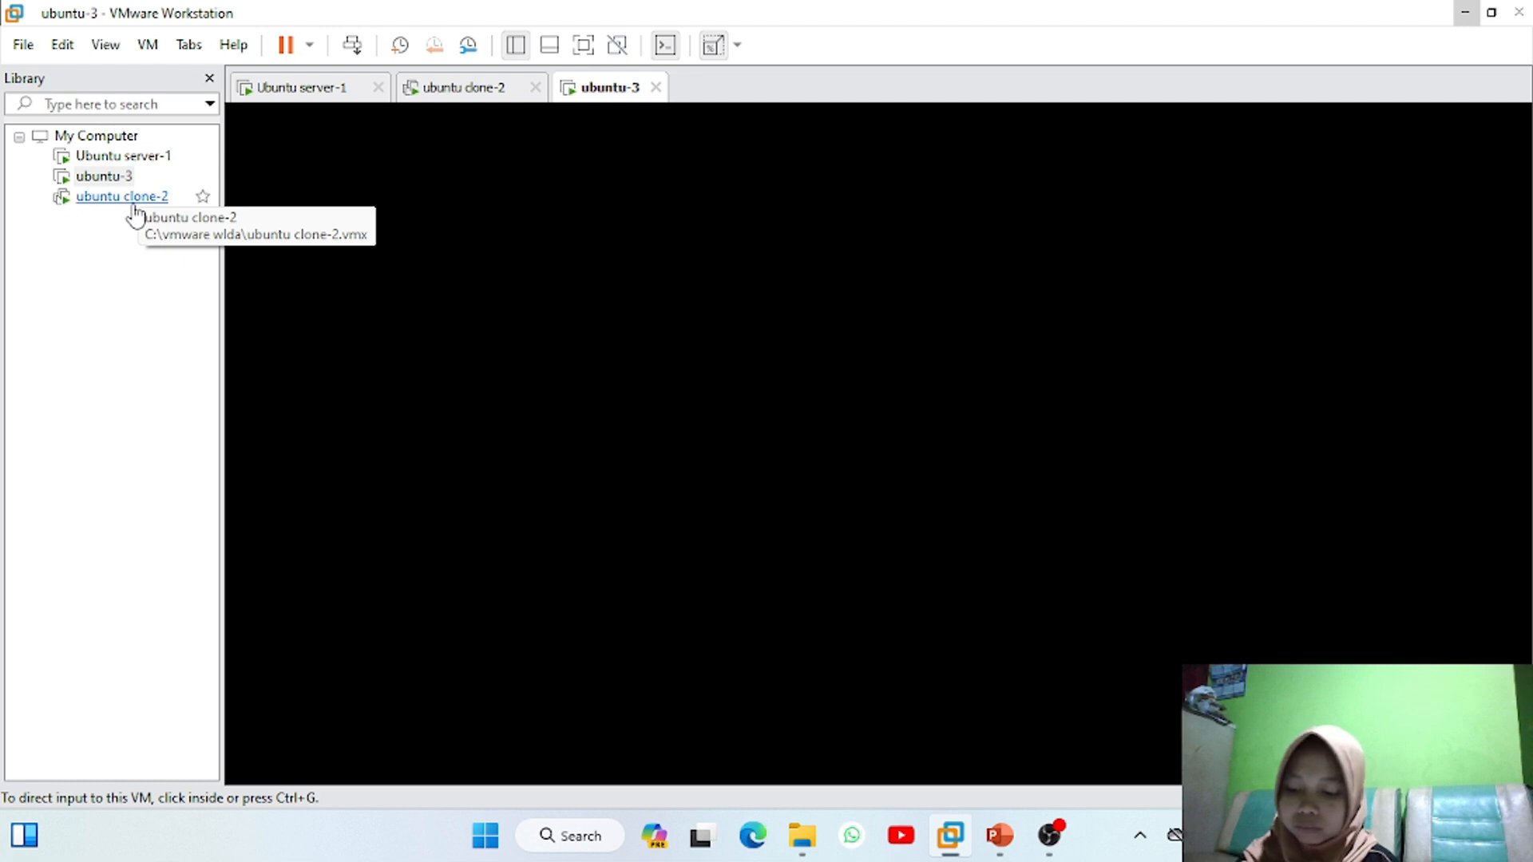
{"action": "left_click", "coordinate": [123, 160]}
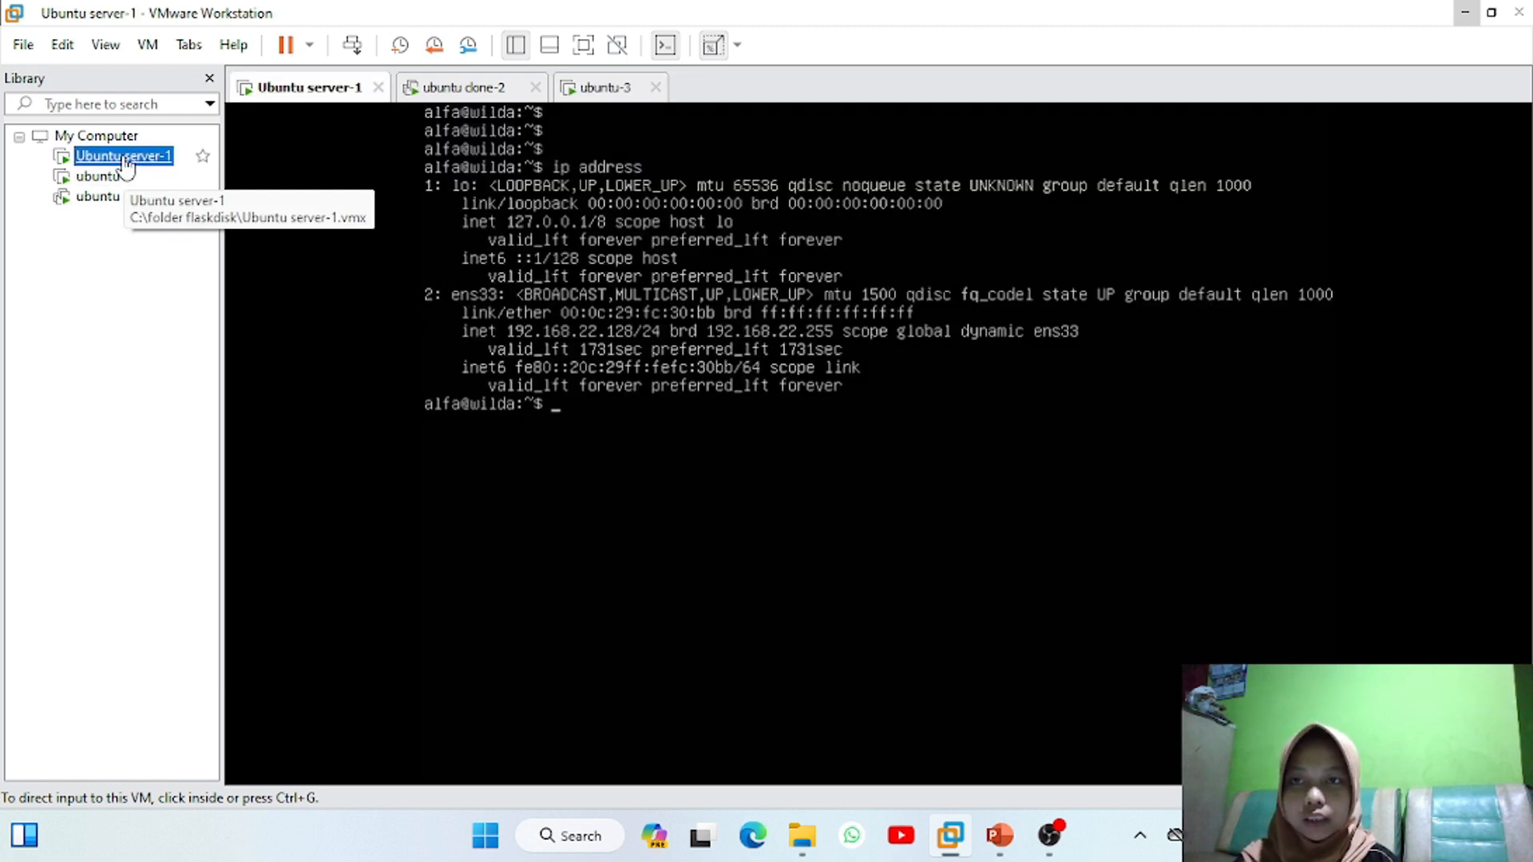
{"action": "right_click", "coordinate": [125, 165]}
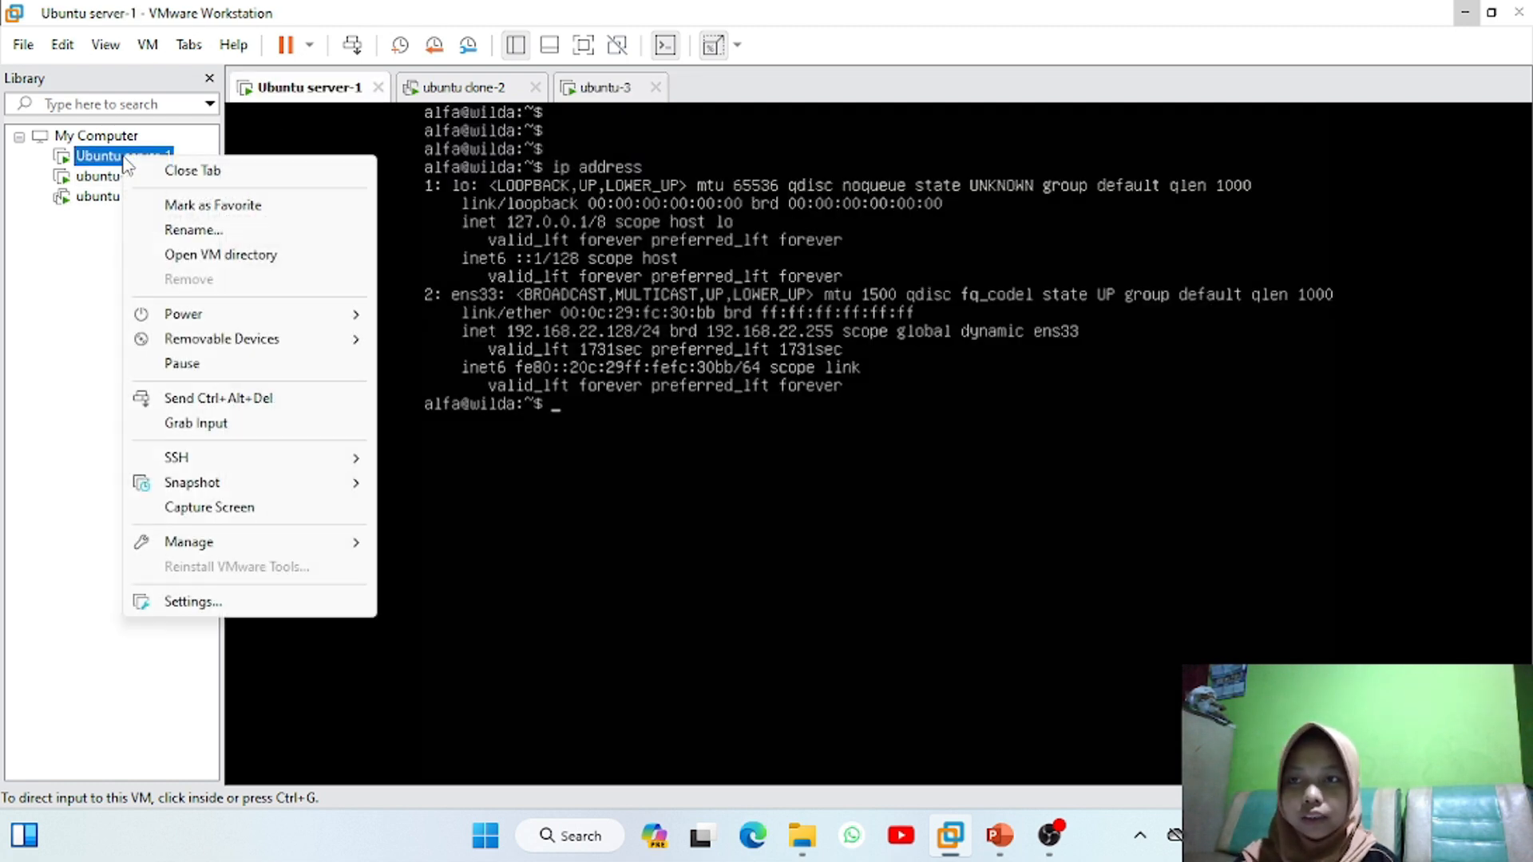
{"action": "left_click", "coordinate": [243, 603]}
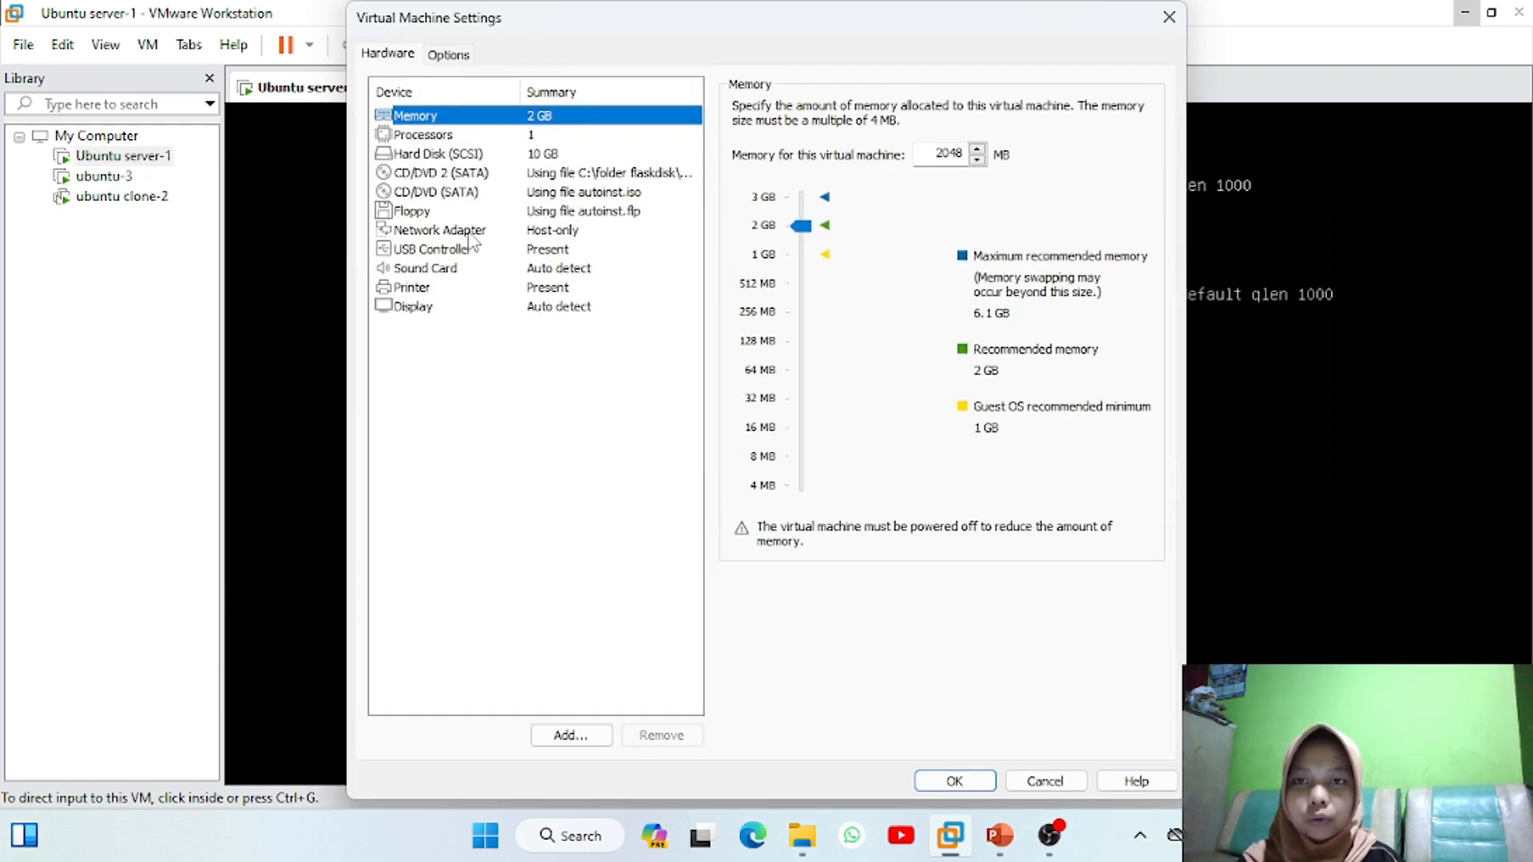
{"action": "left_click", "coordinate": [472, 233]}
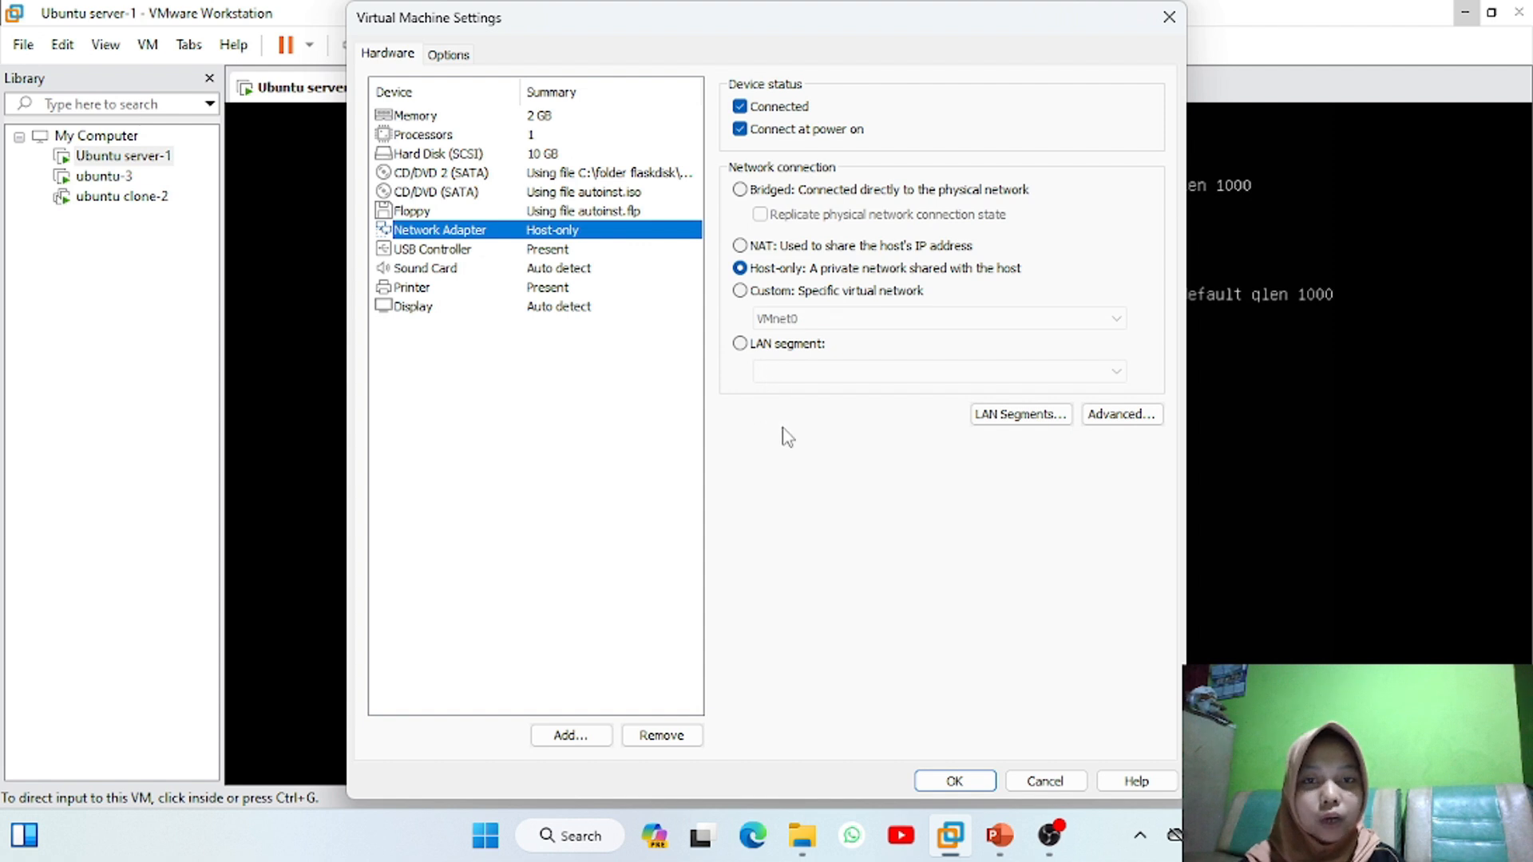
Create a new global LAN segment named 'WILDA LAN NETWORK'
{"action": "left_click", "coordinate": [1012, 427]}
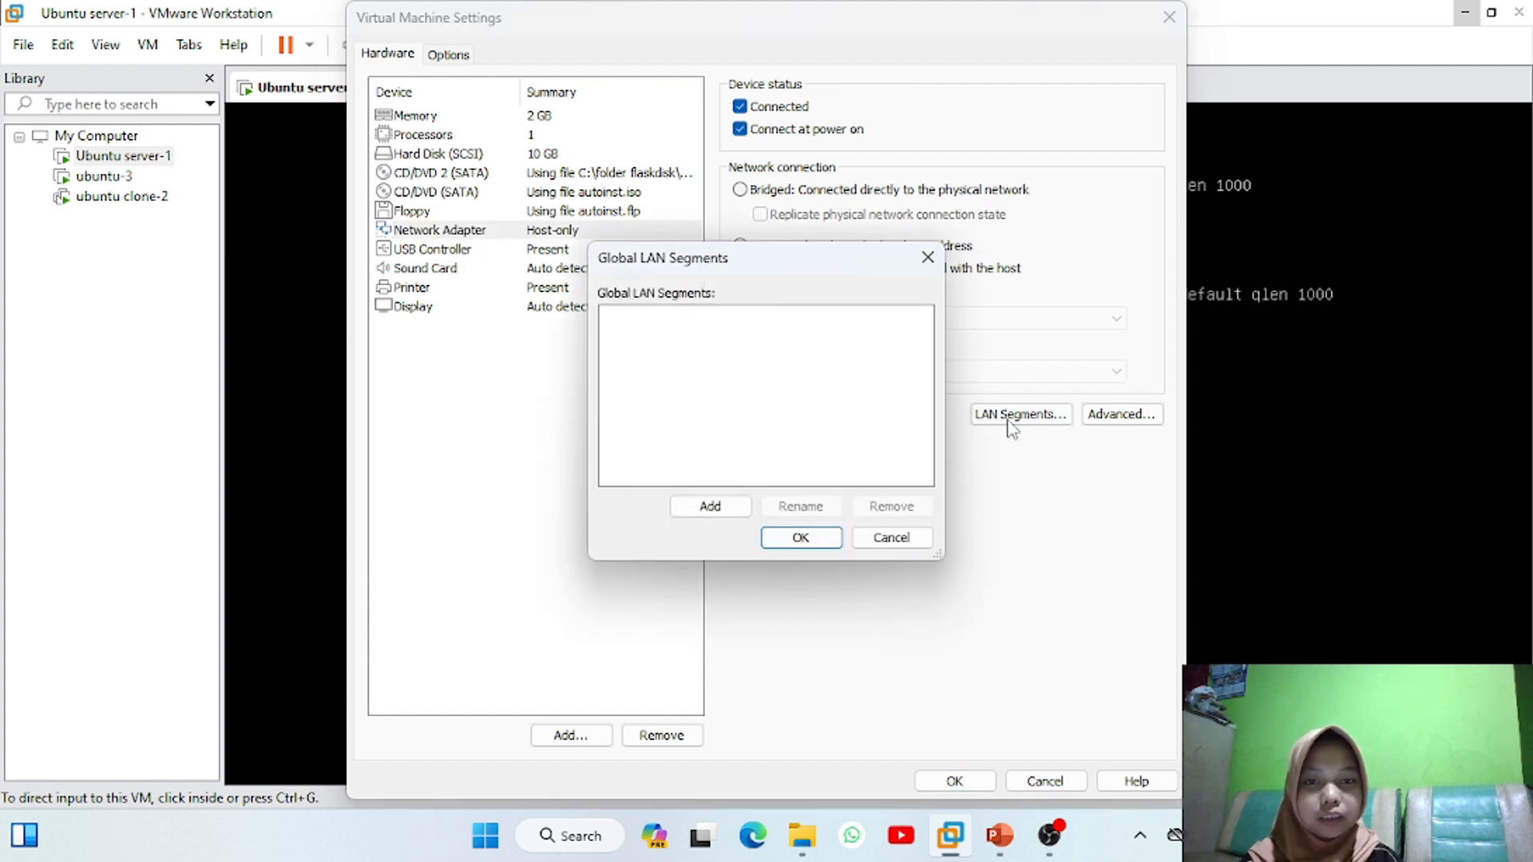
{"action": "left_click", "coordinate": [710, 506]}
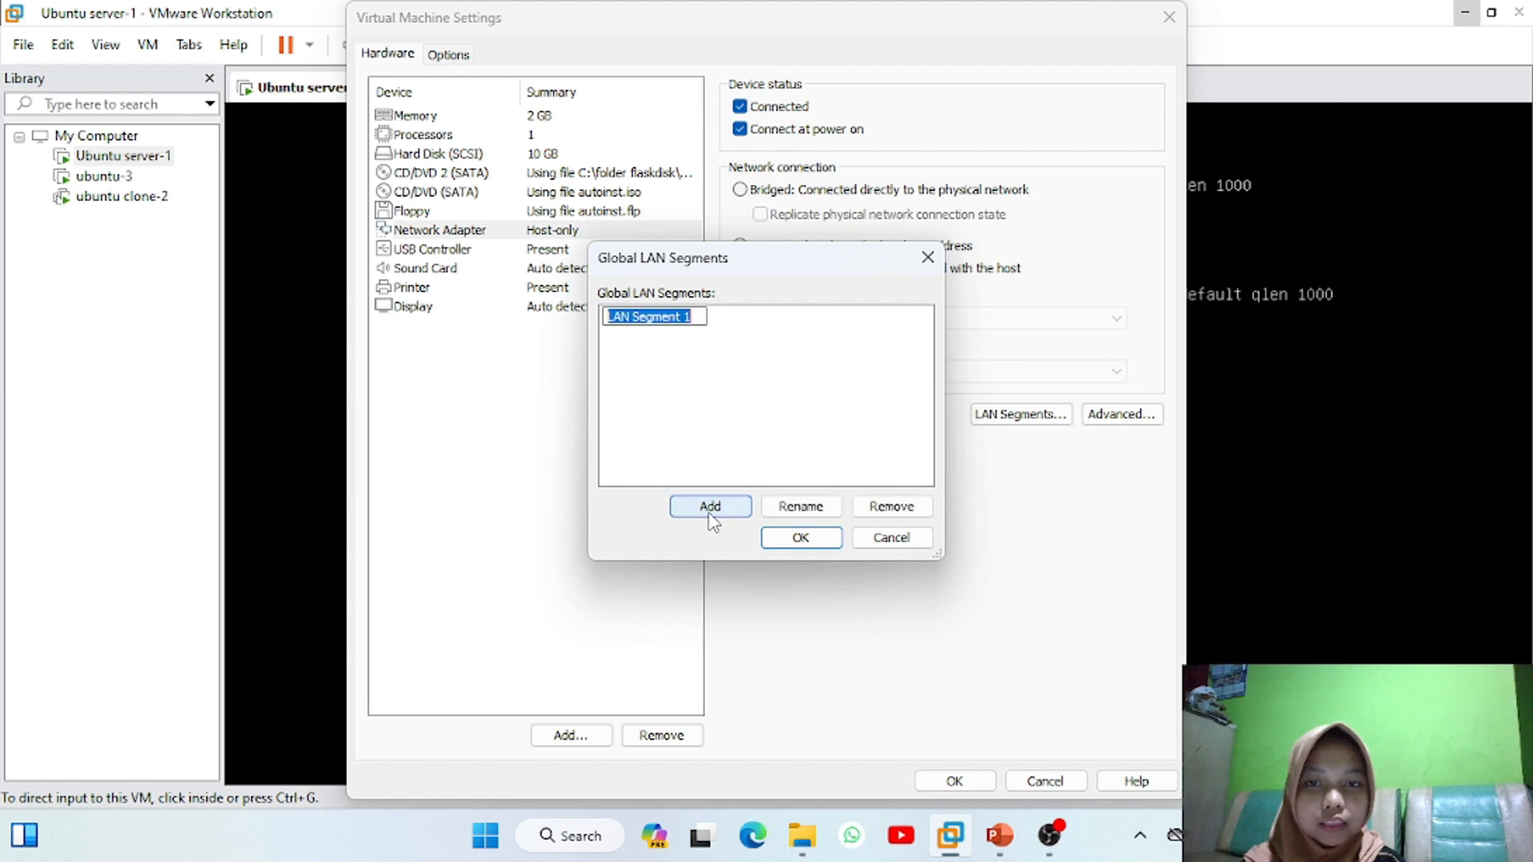
{"action": "left_click", "coordinate": [698, 315]}
{"action": "key", "text": "BackSpace"}
{"action": "key", "text": "BackSpace"}
{"action": "key", "text": "BackSpace"}
{"action": "key", "text": "BackSpace"}
{"action": "key", "text": "BackSpace"}
{"action": "key", "text": "BackSpace"}
{"action": "key", "text": "BackSpace"}
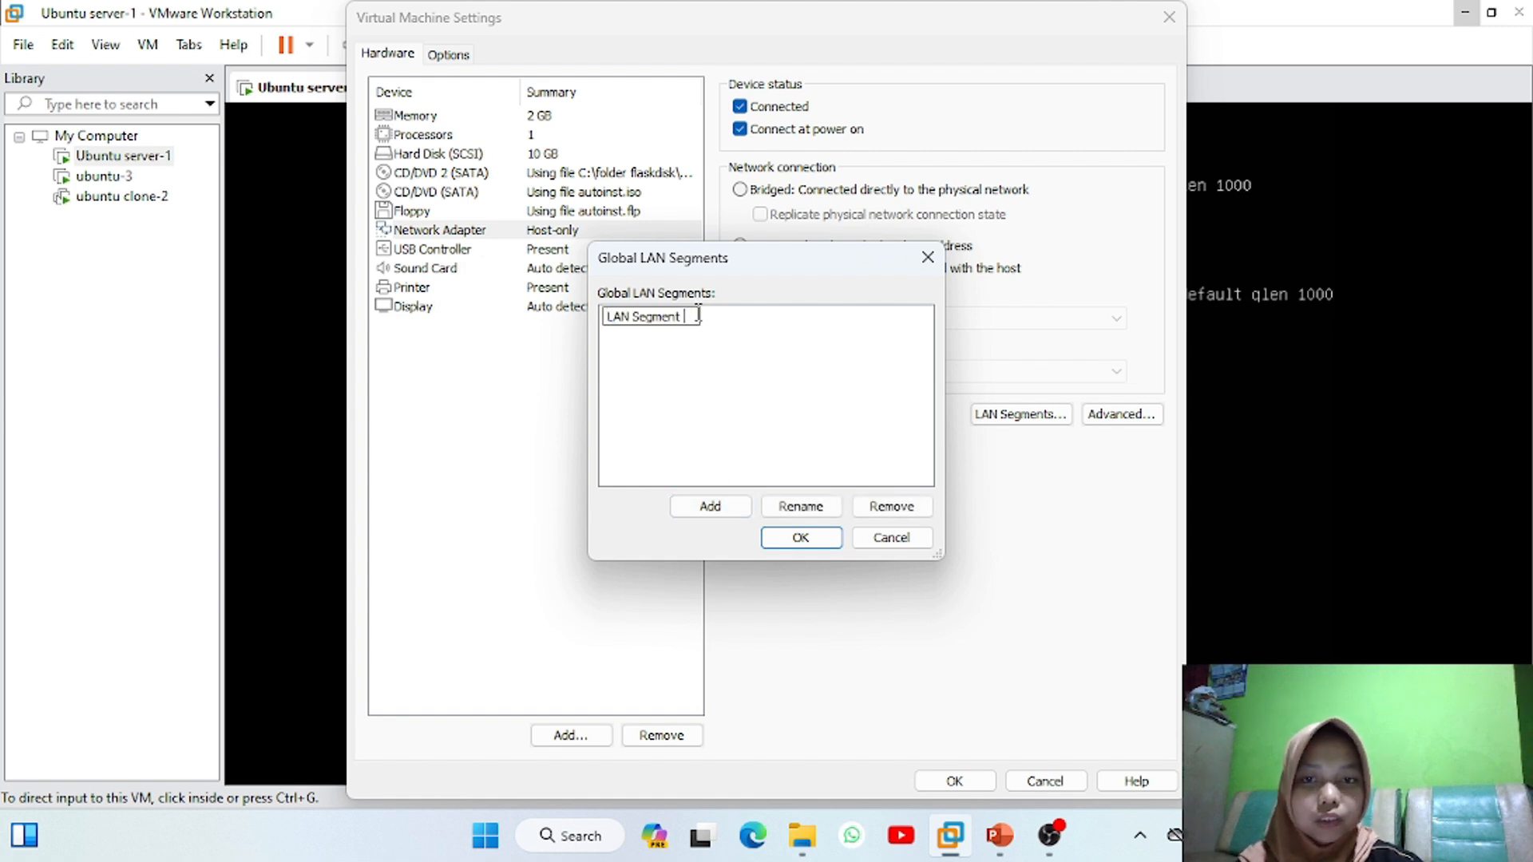
{"action": "key", "text": "BackSpace"}
{"action": "key", "text": "BackSpace"}
{"action": "key", "text": "BackSpace"}
{"action": "key", "text": "BackSpace"}
{"action": "key", "text": "BackSpace"}
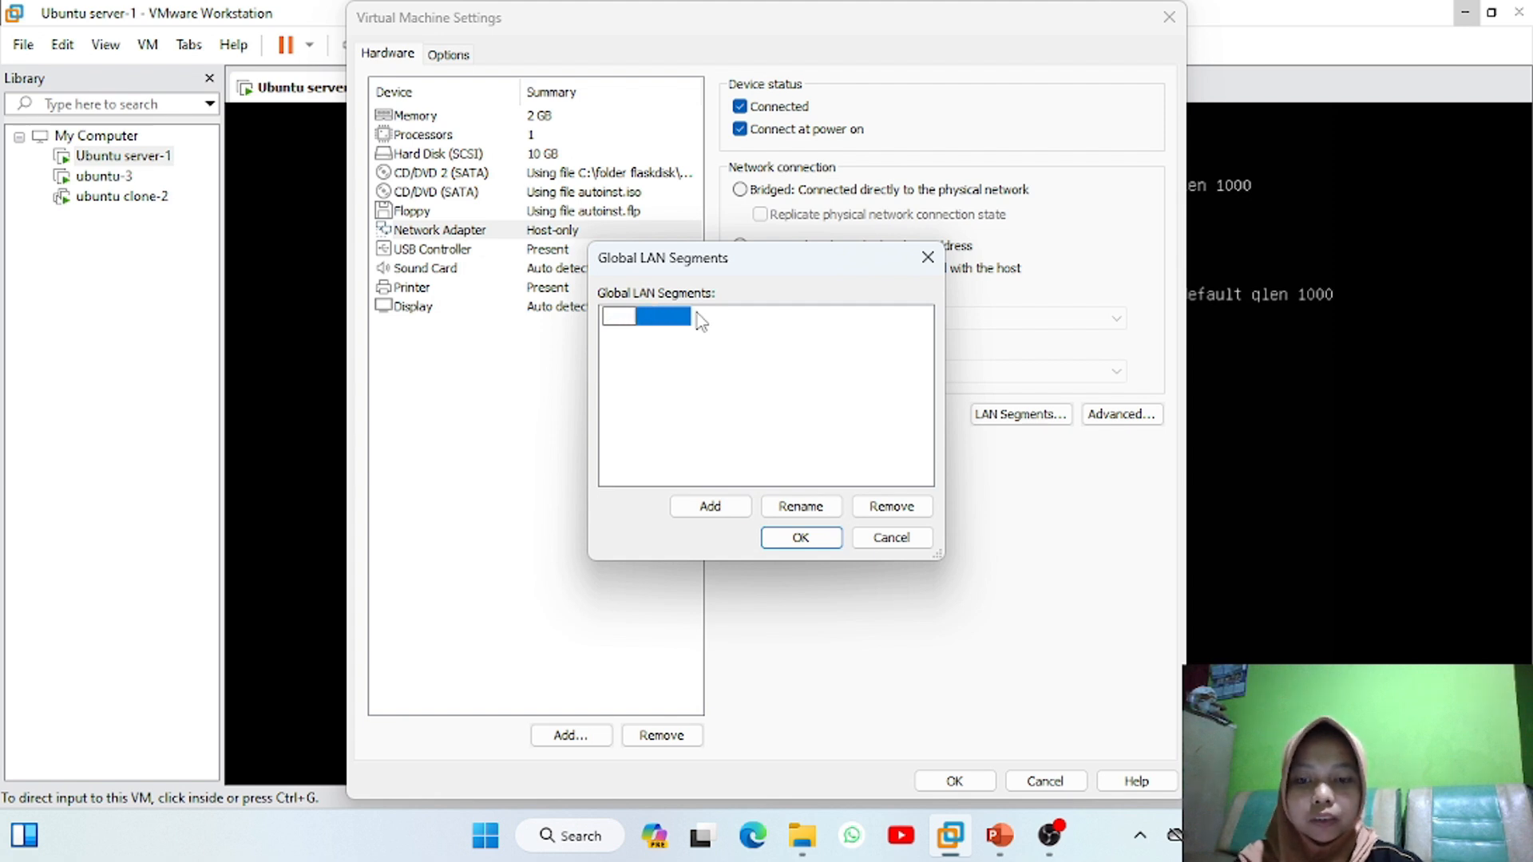
{"action": "type", "text": "WILDA LAN NETWORK"}
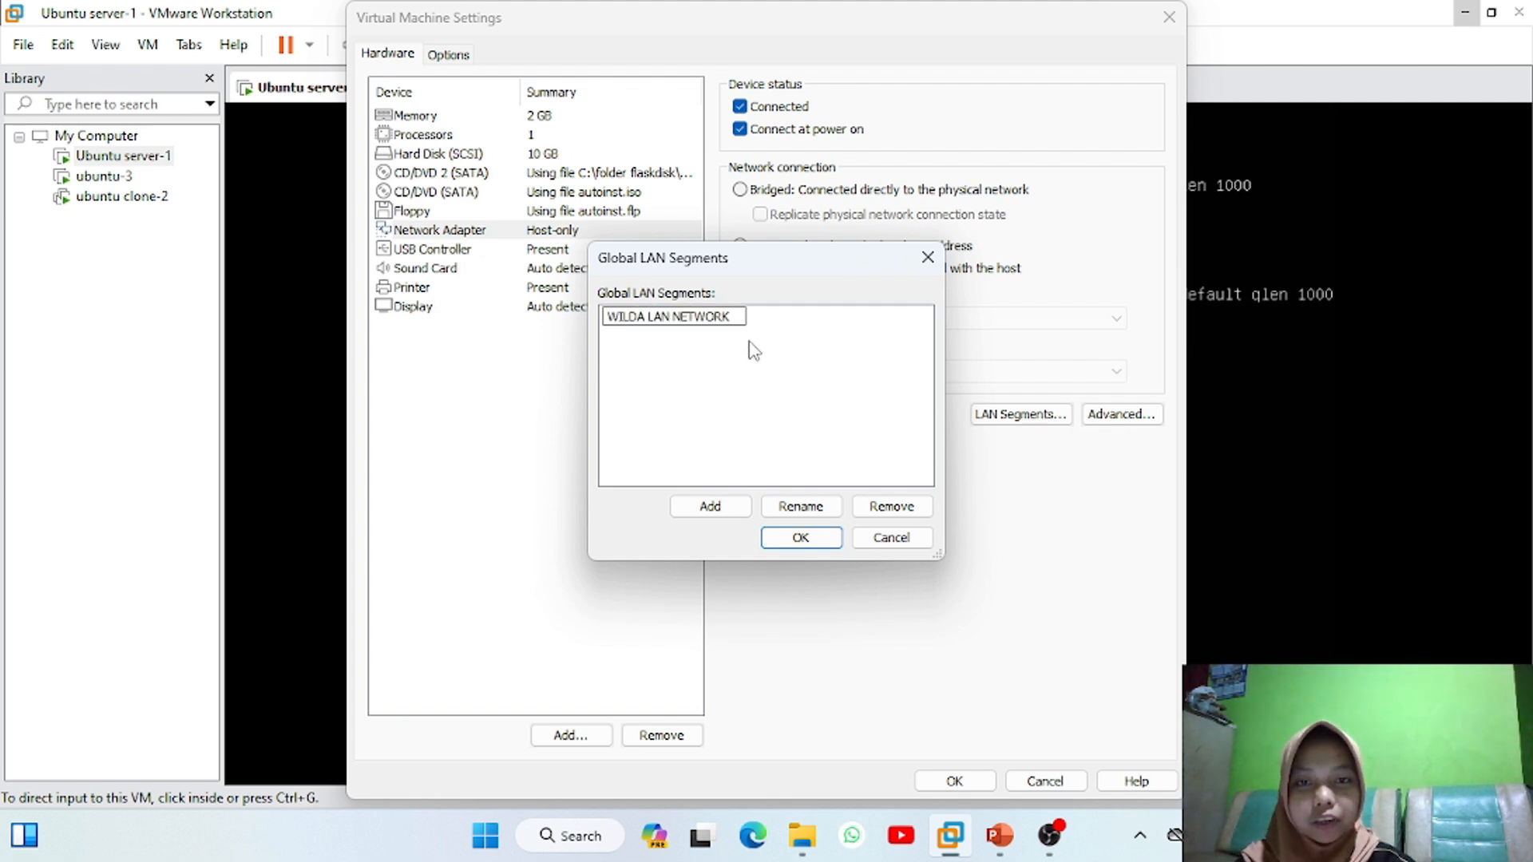
{"action": "left_click", "coordinate": [799, 537]}
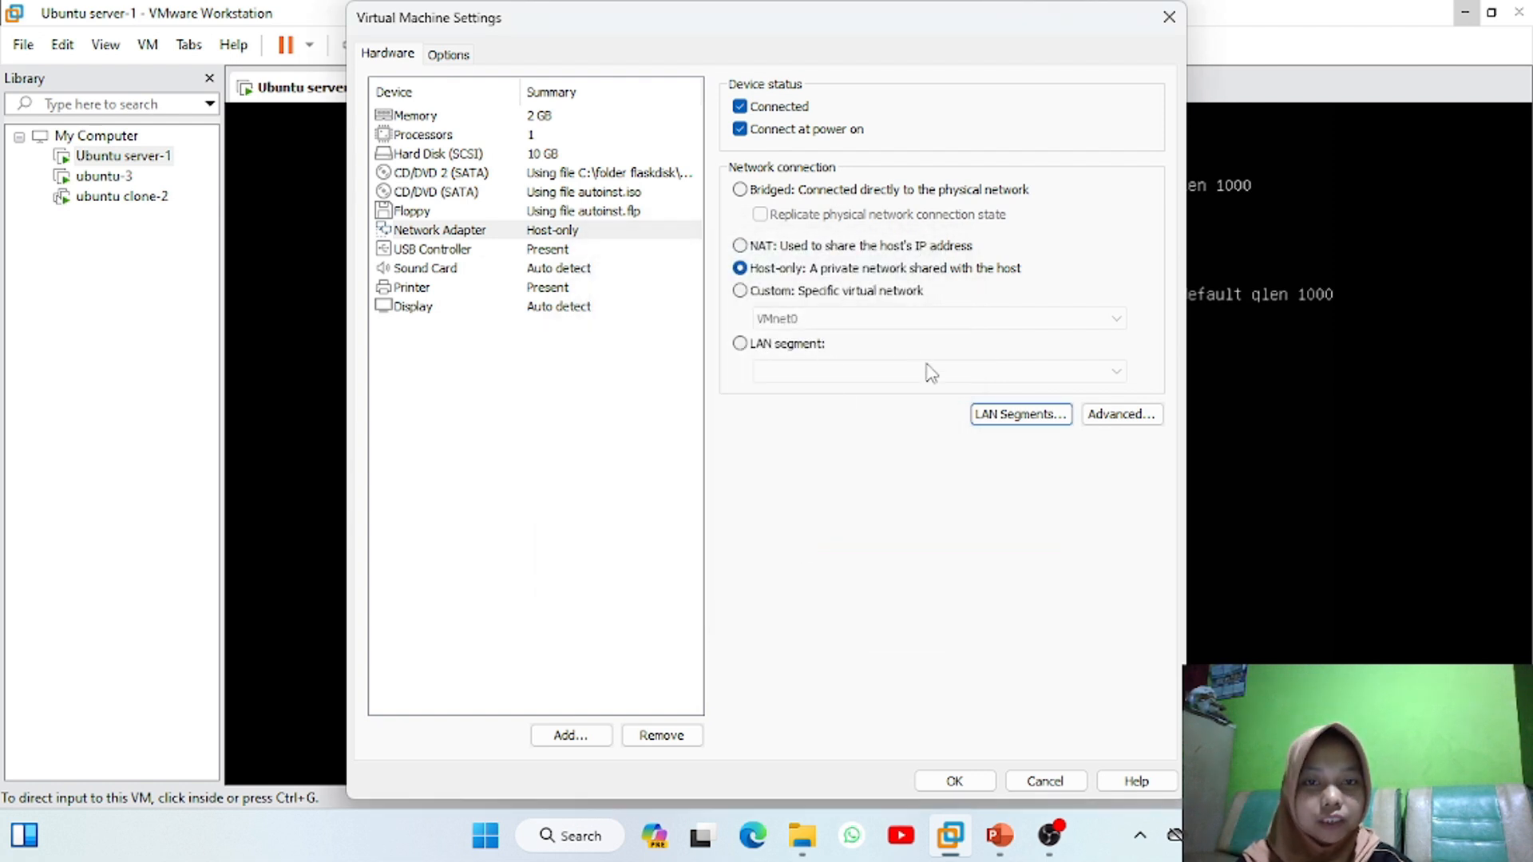
Connect Ubuntu server-1's network adapter to the WILDA LAN NETWORK segment
{"action": "left_click", "coordinate": [743, 347]}
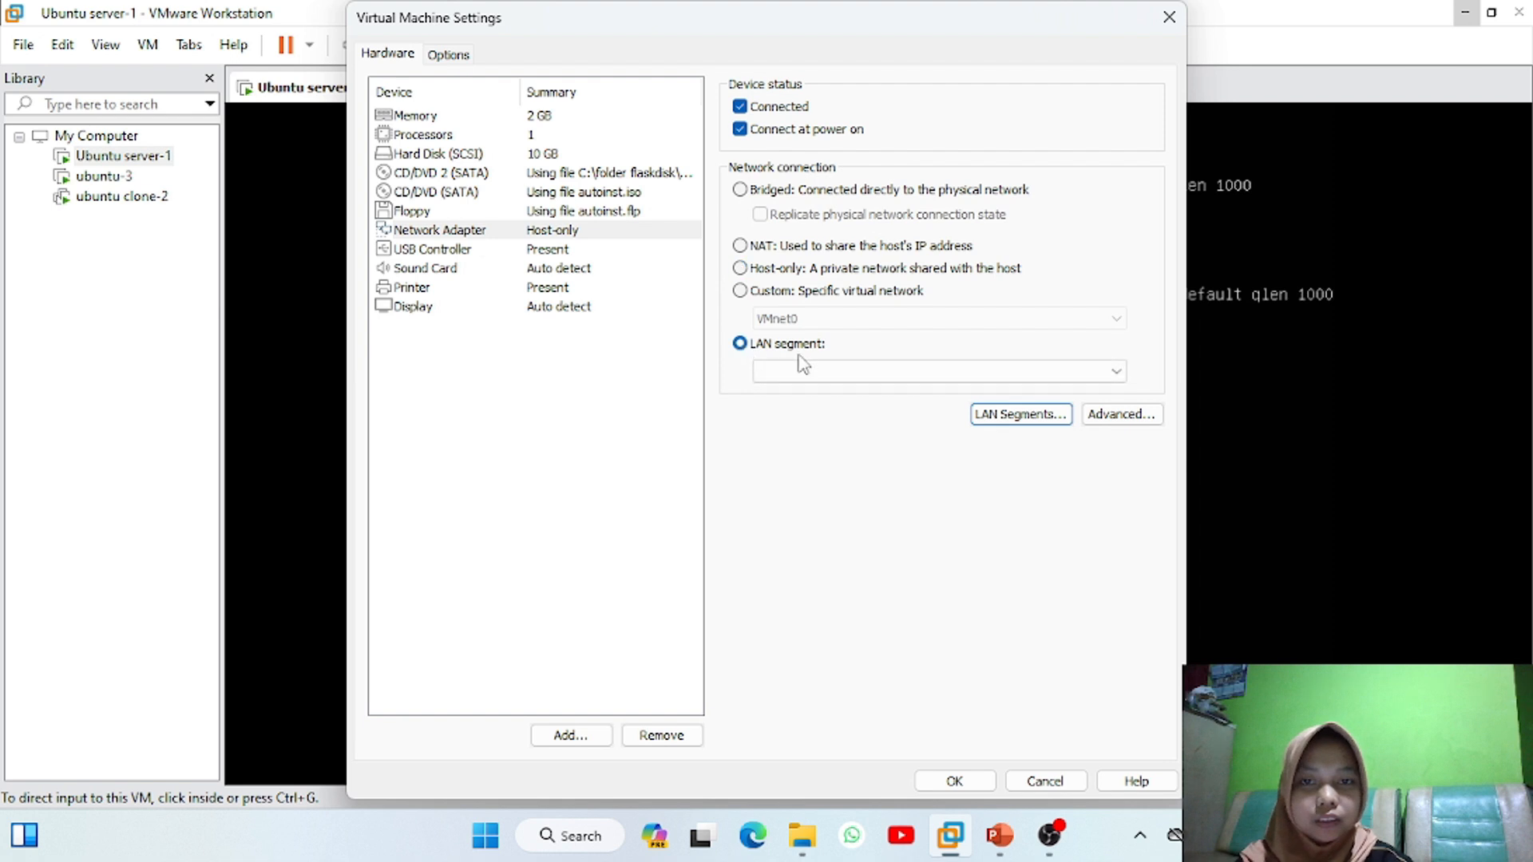
{"action": "left_click", "coordinate": [1115, 372]}
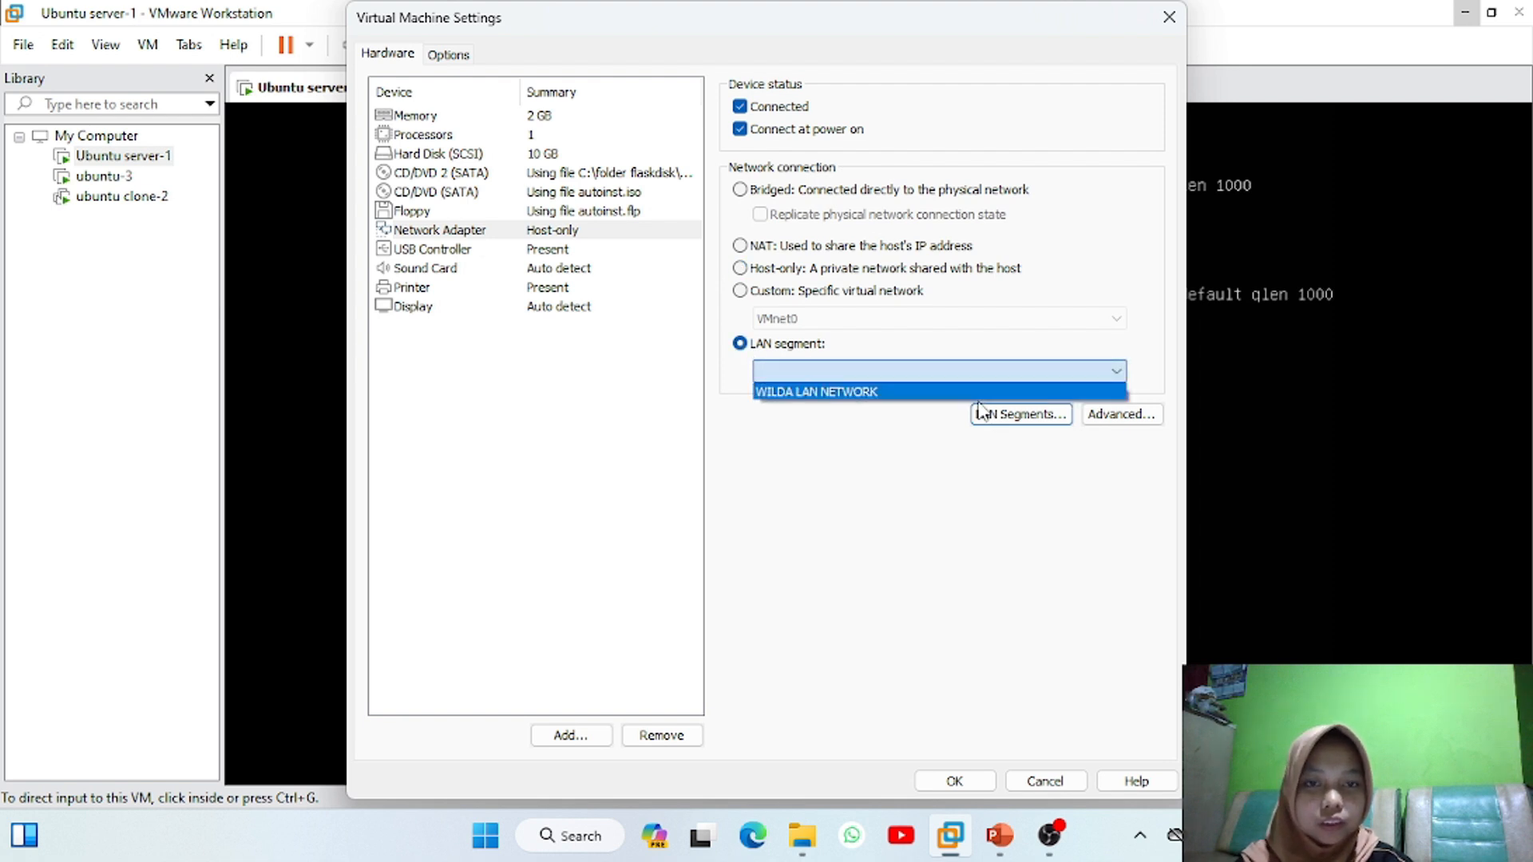
{"action": "left_click", "coordinate": [917, 393]}
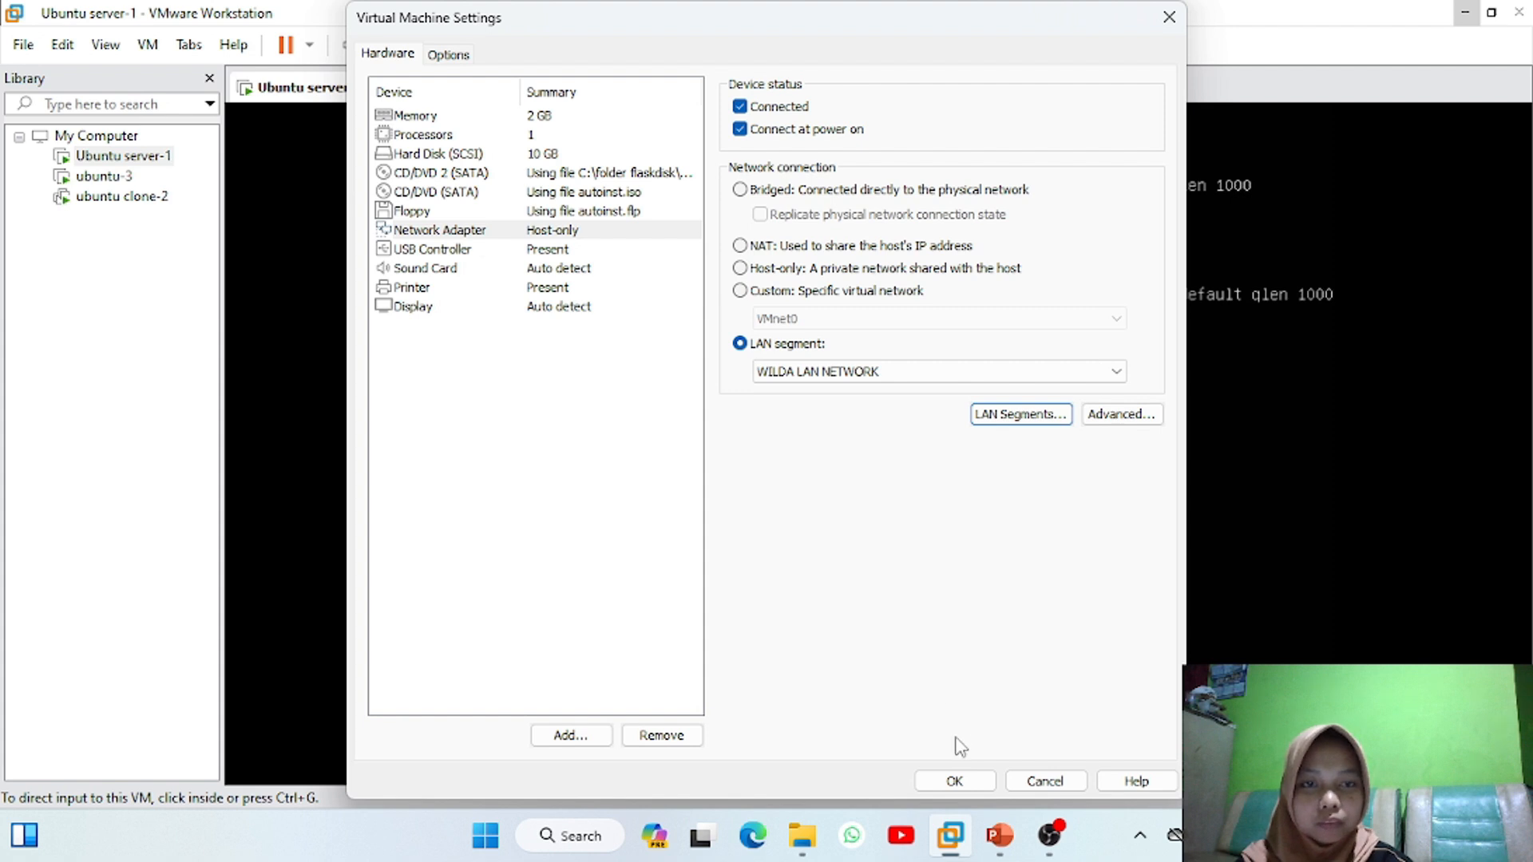
{"action": "left_click", "coordinate": [950, 780]}
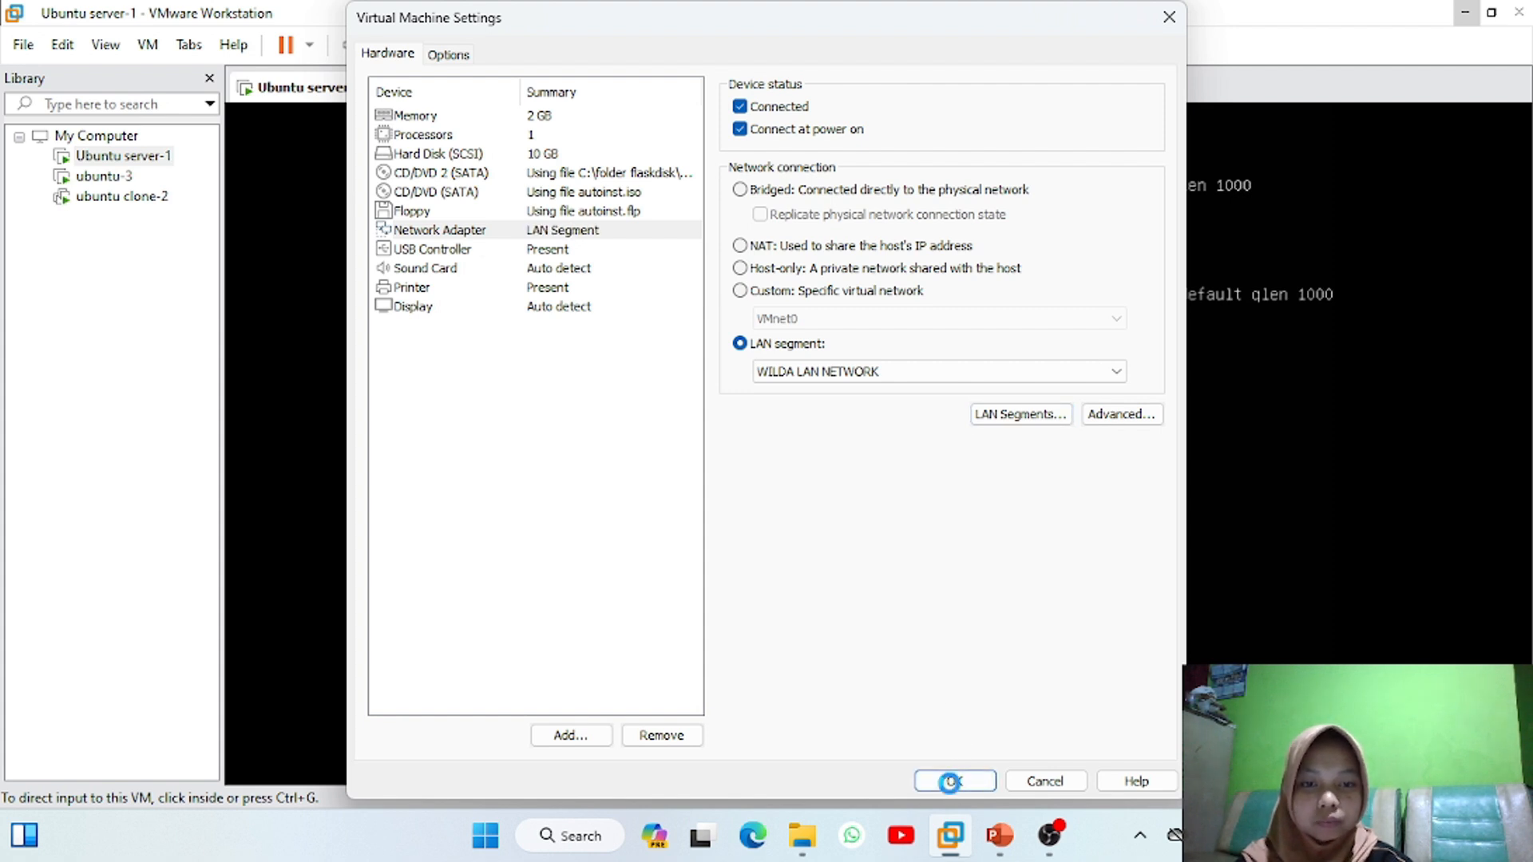
{"action": "left_click", "coordinate": [105, 198]}
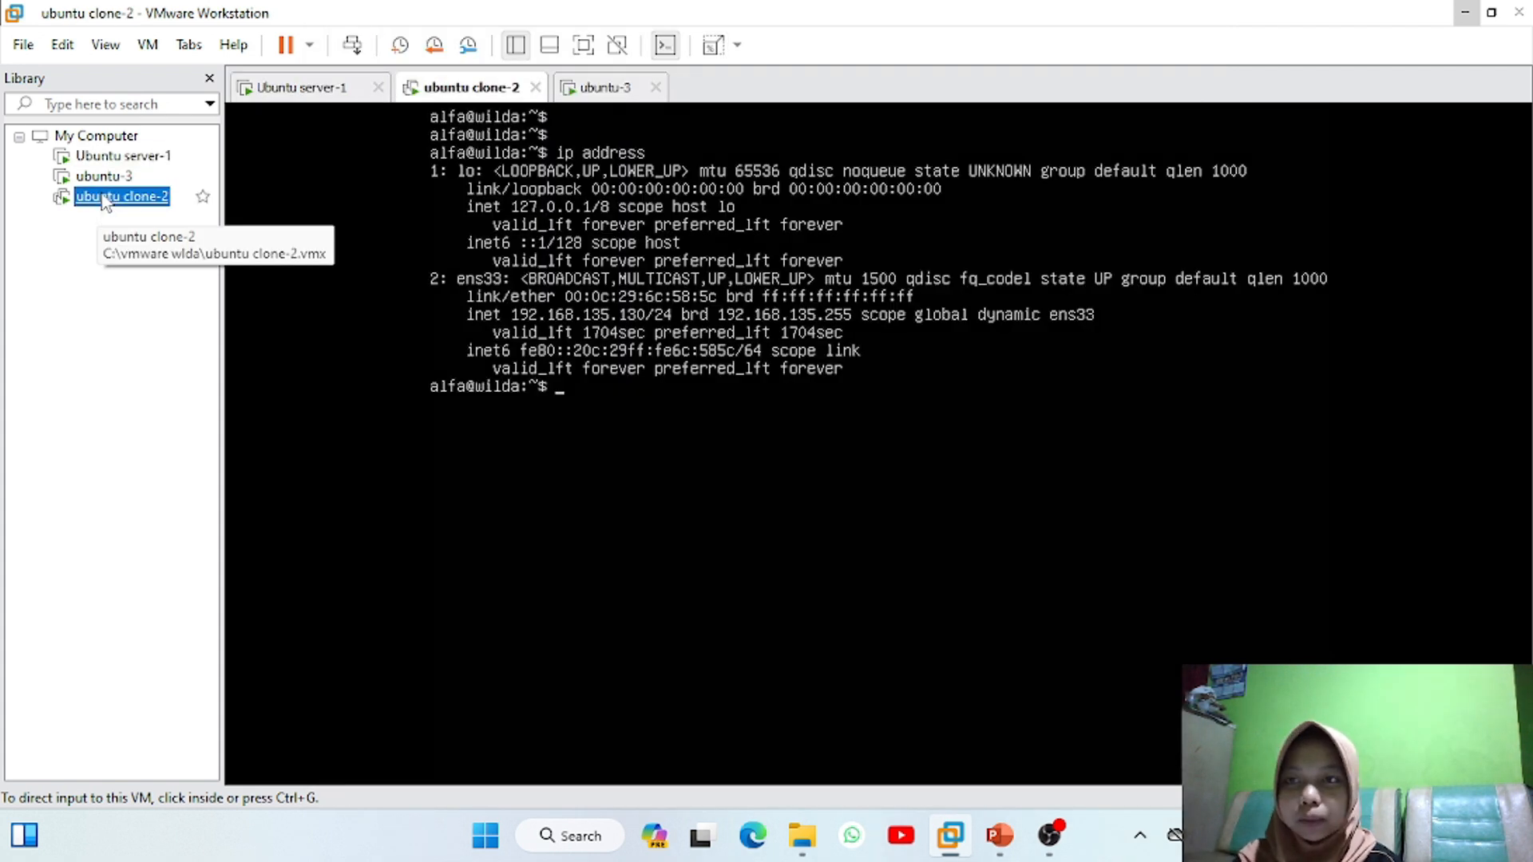
Move ubuntu clone-2's adapter from NAT to the WILDA LAN NETWORK segment, then bring up ubuntu-3
{"action": "right_click", "coordinate": [104, 201]}
{"action": "left_click", "coordinate": [217, 642]}
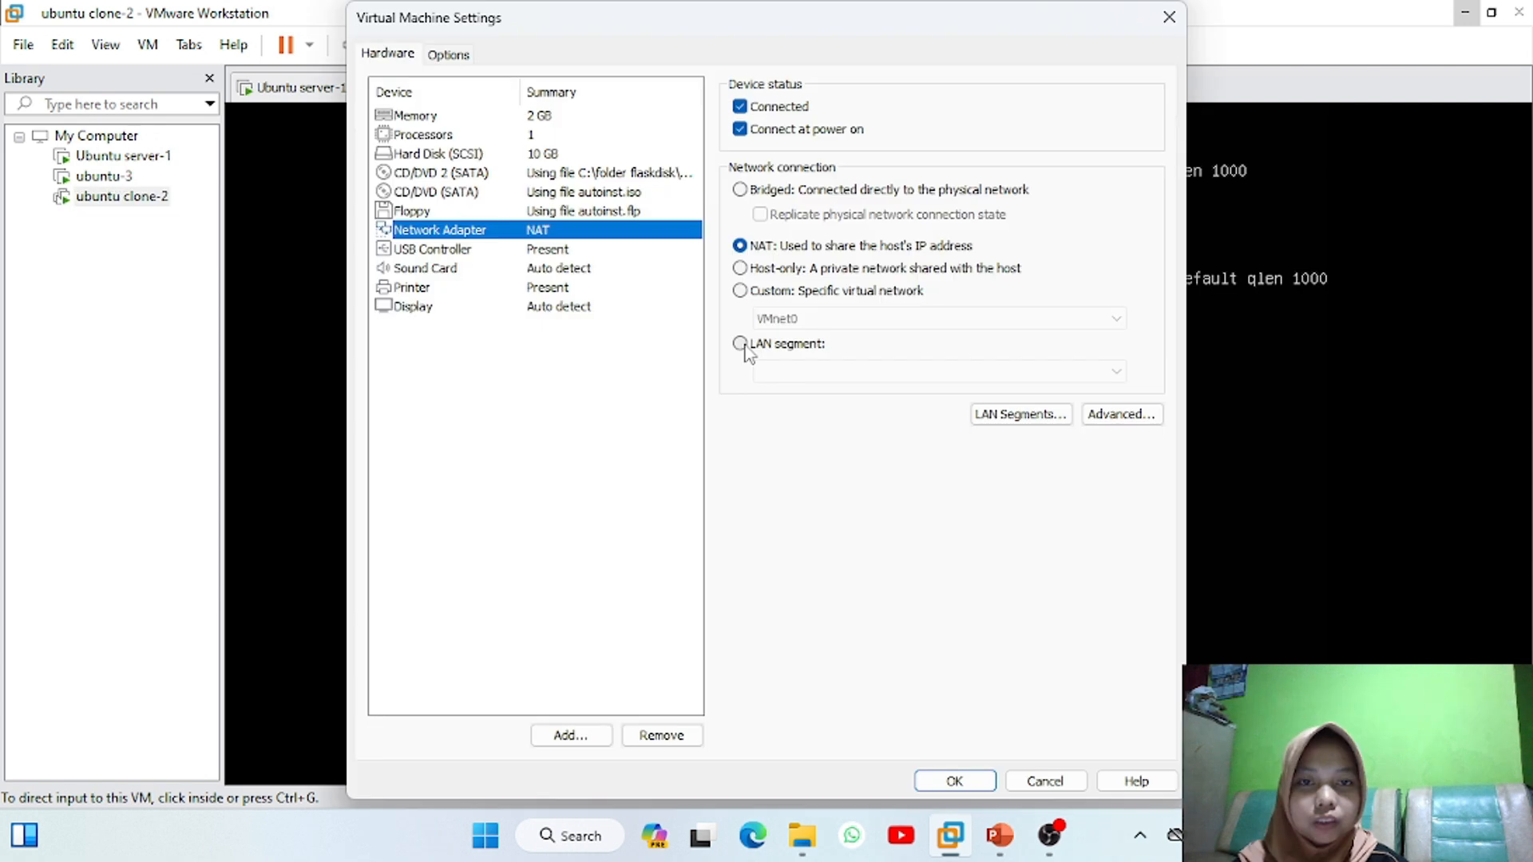
{"action": "left_click", "coordinate": [739, 343]}
{"action": "left_click", "coordinate": [978, 377]}
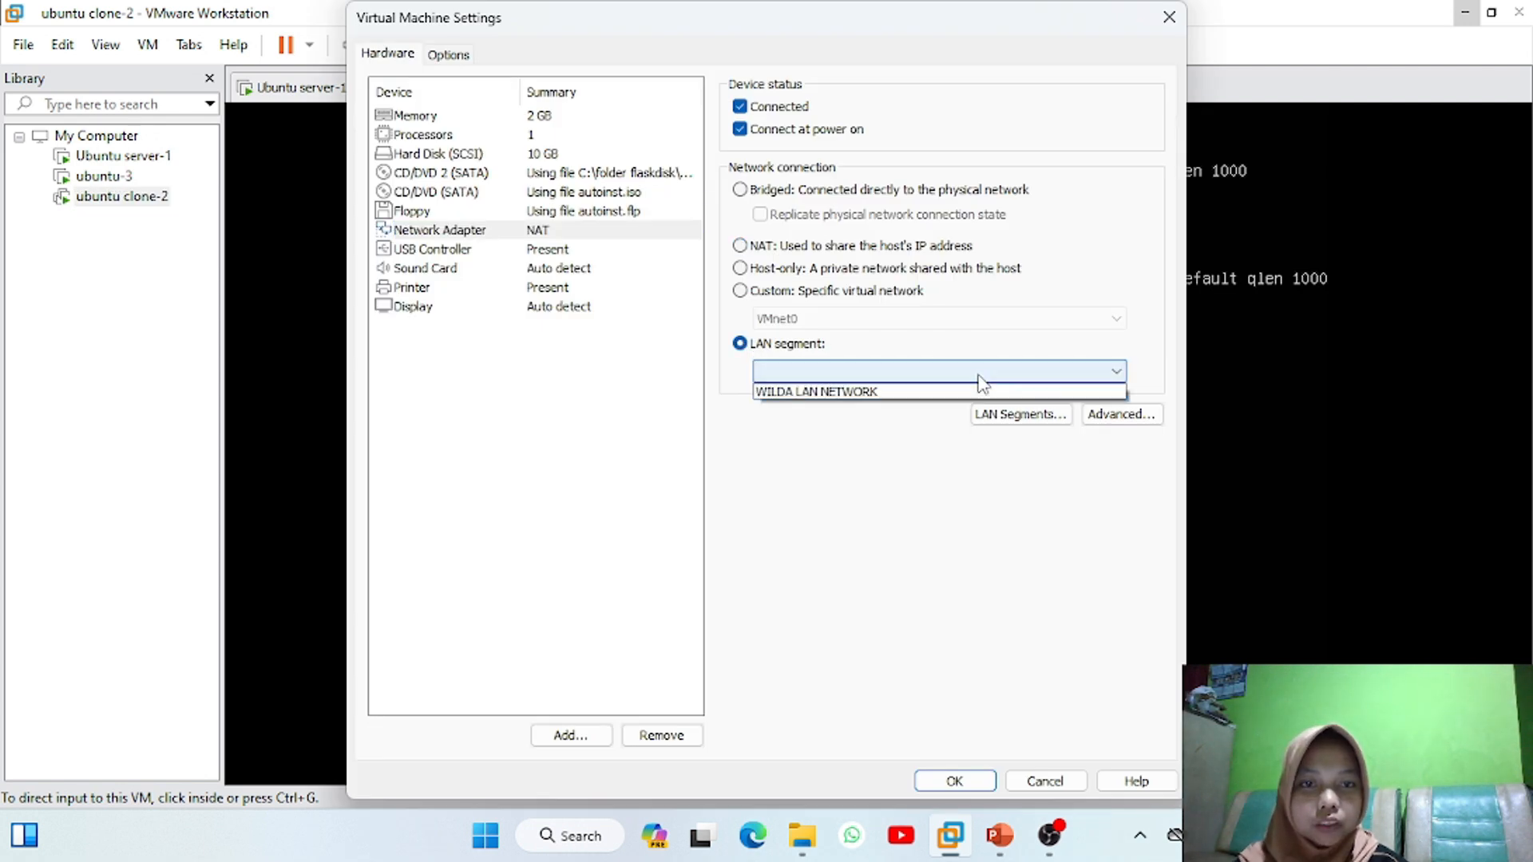
{"action": "left_click", "coordinate": [932, 395]}
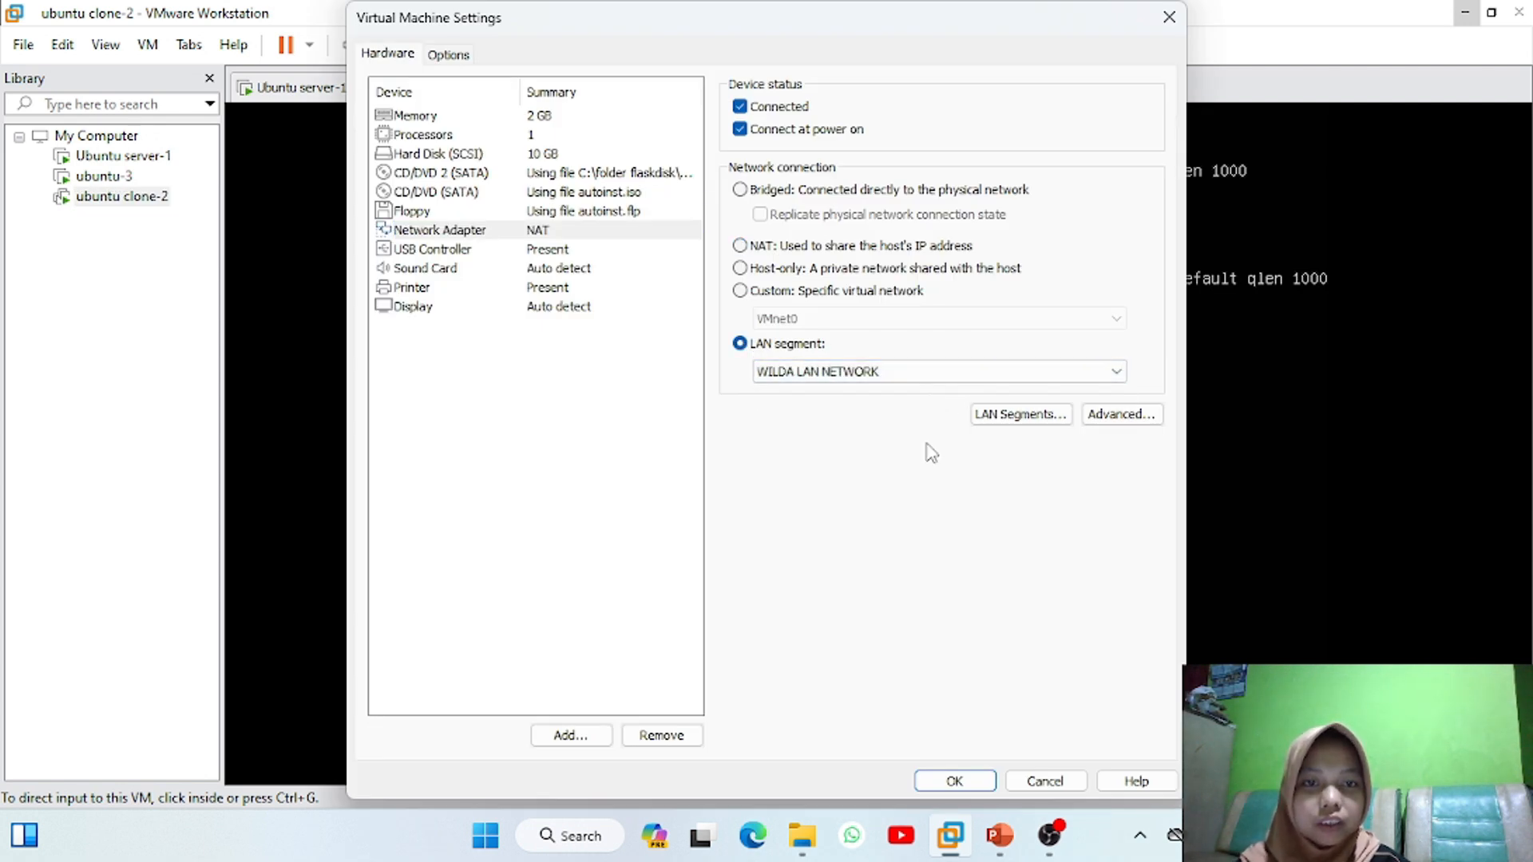
{"action": "left_click", "coordinate": [955, 781]}
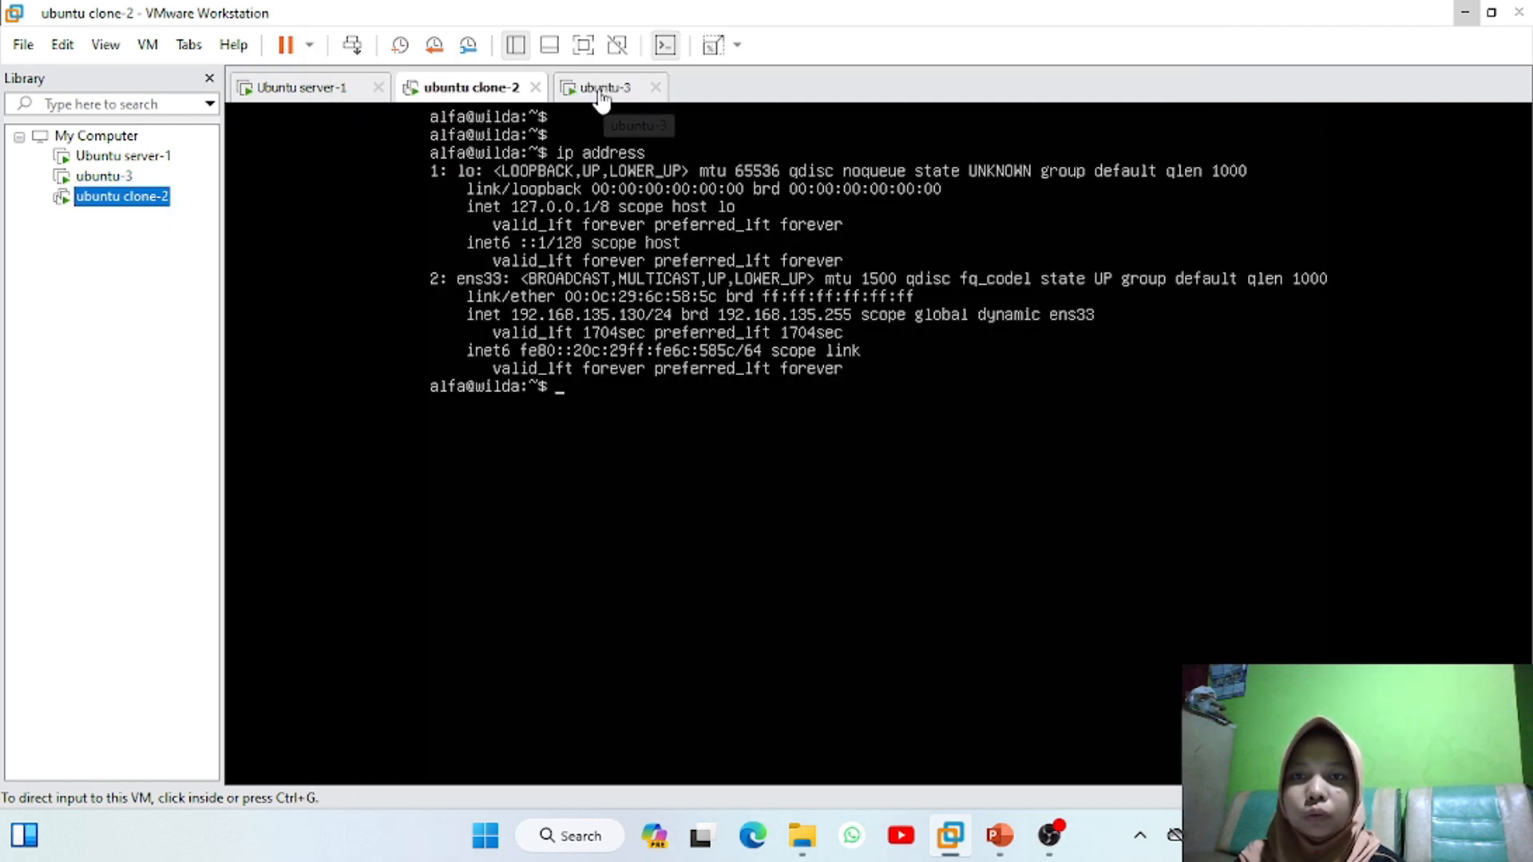
{"action": "left_click", "coordinate": [101, 177]}
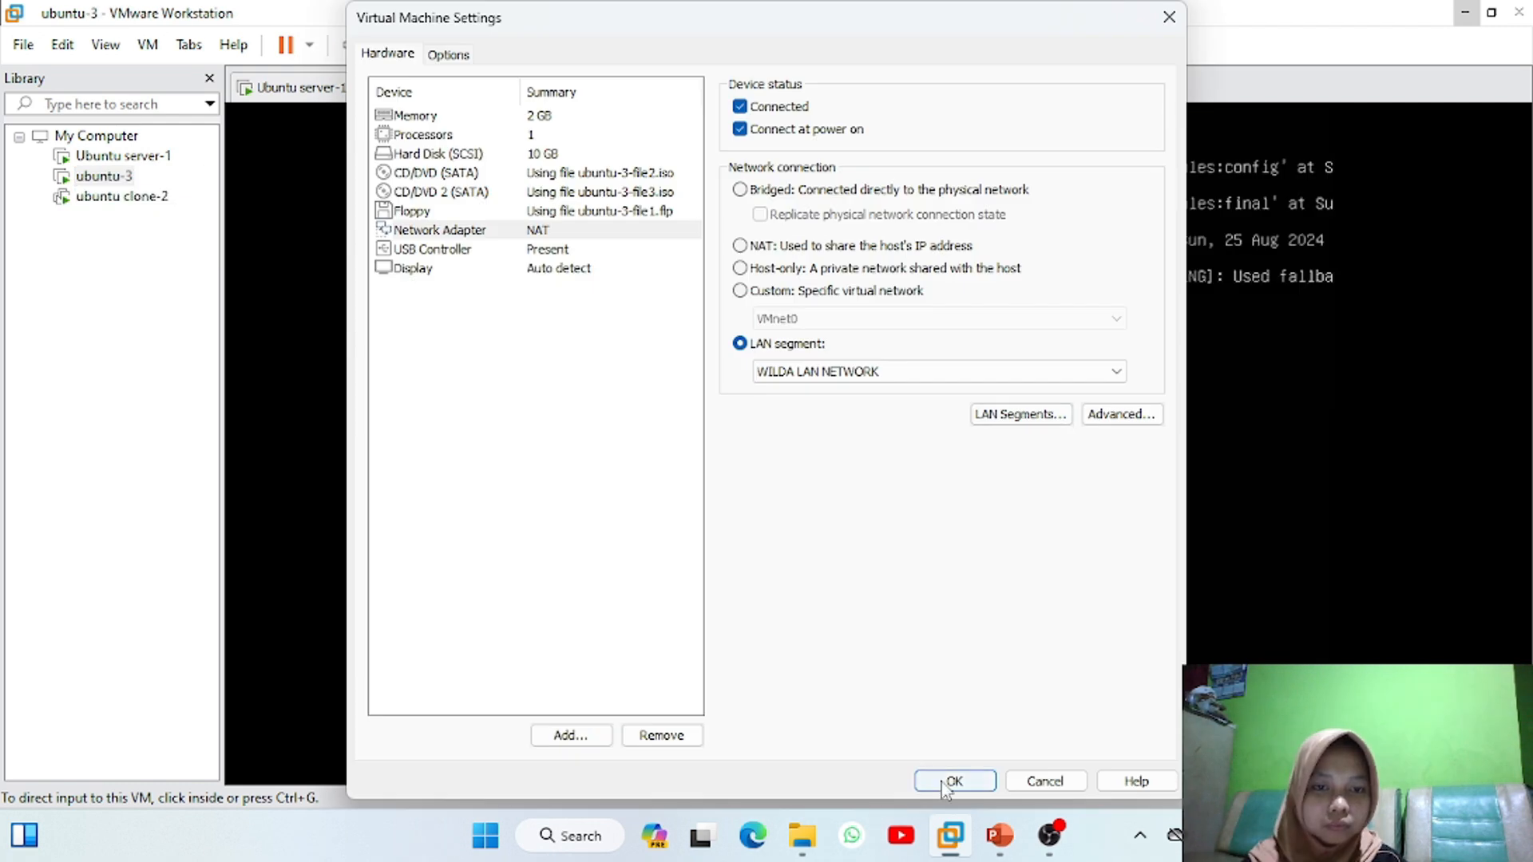
{"action": "left_click", "coordinate": [956, 782]}
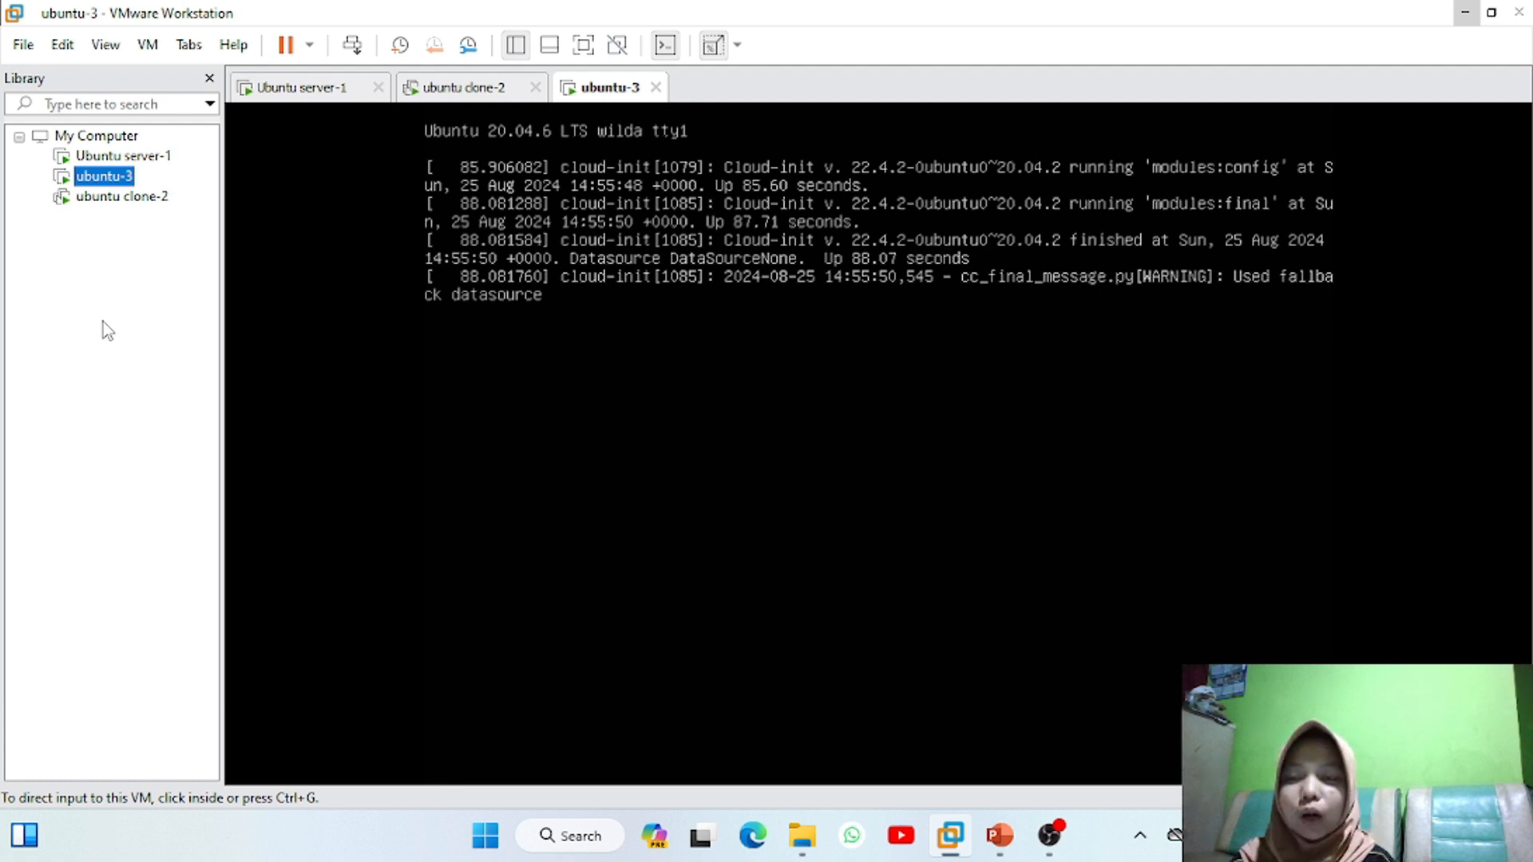
On Ubuntu server-1, clear the terminal and open /etc/netplan/00-installer-config.yaml in nano
{"action": "left_click", "coordinate": [114, 163]}
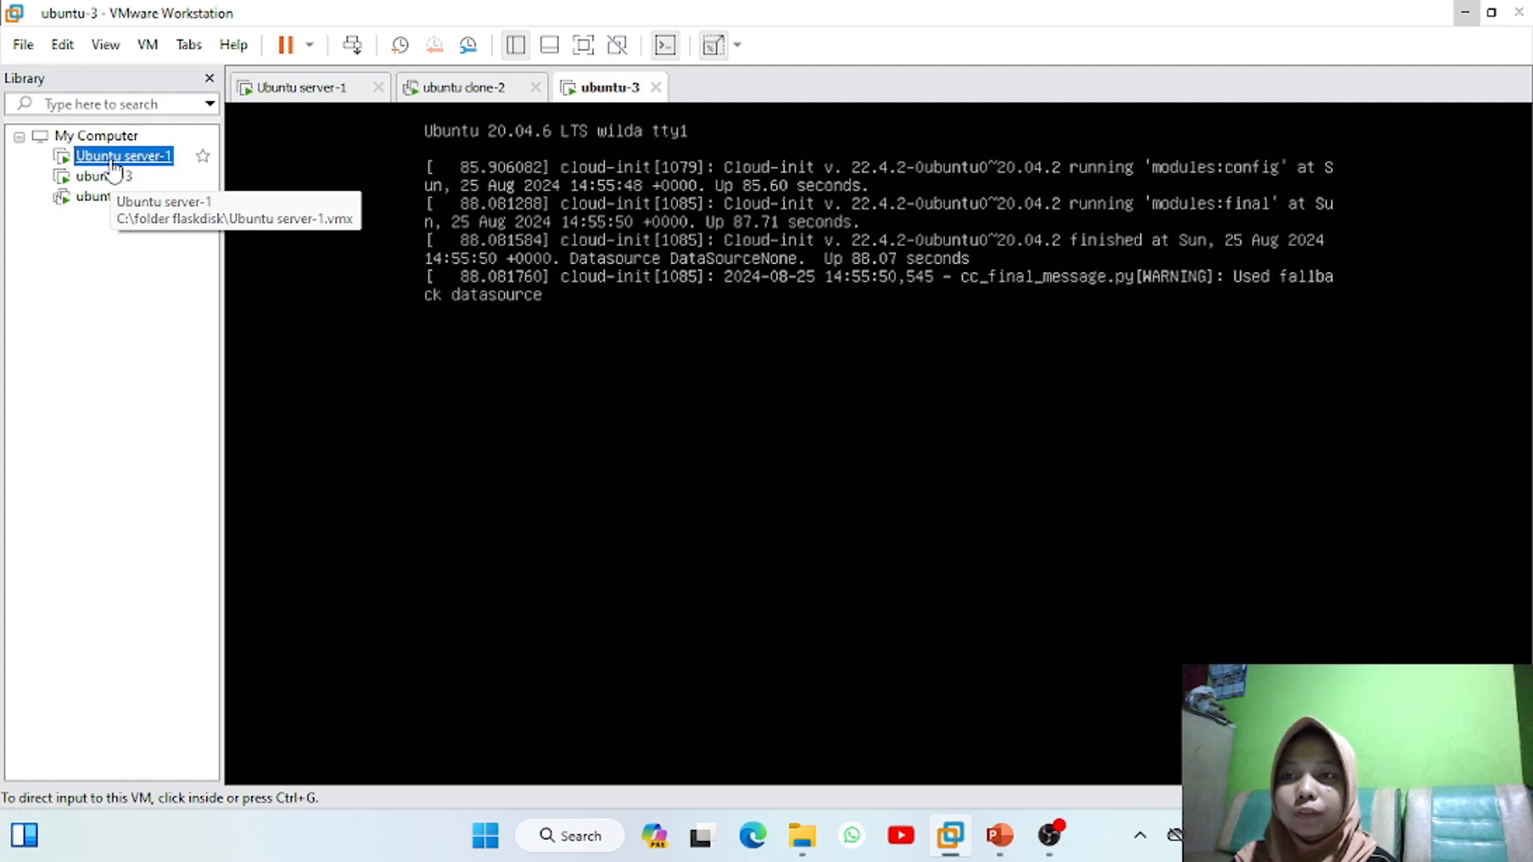
{"action": "key", "text": "ctrl+g"}
{"action": "key", "text": "Return"}
{"action": "key", "text": "Return"}
{"action": "type", "text": "cl"}
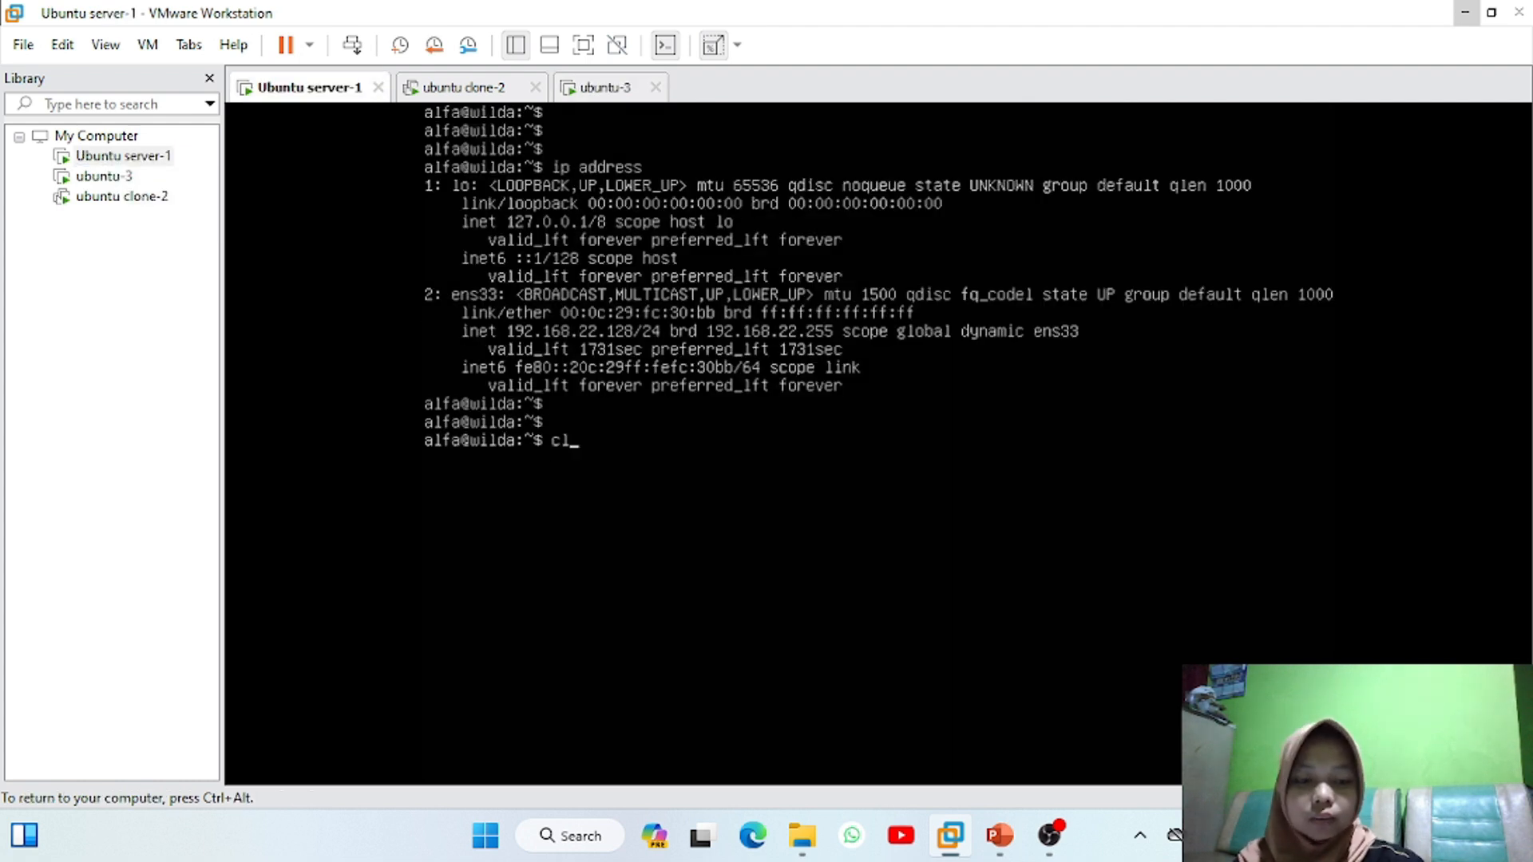
{"action": "type", "text": "ear"}
{"action": "key", "text": "Return"}
{"action": "key", "text": "Return"}
{"action": "key", "text": "Return"}
{"action": "key", "text": "Return"}
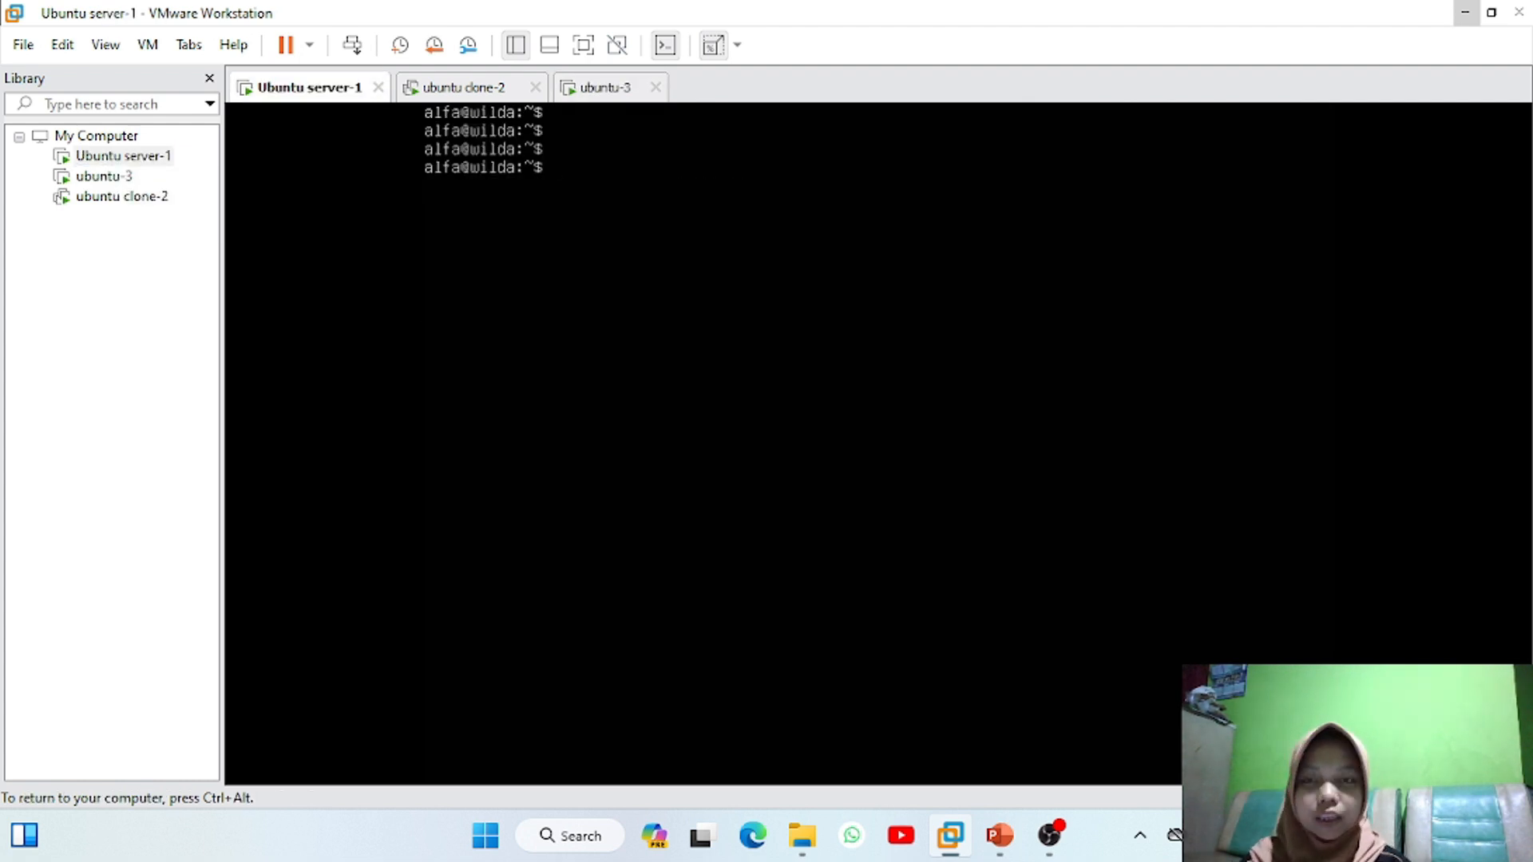
{"action": "type", "text": "sudo nano /etc/netplan/00"}
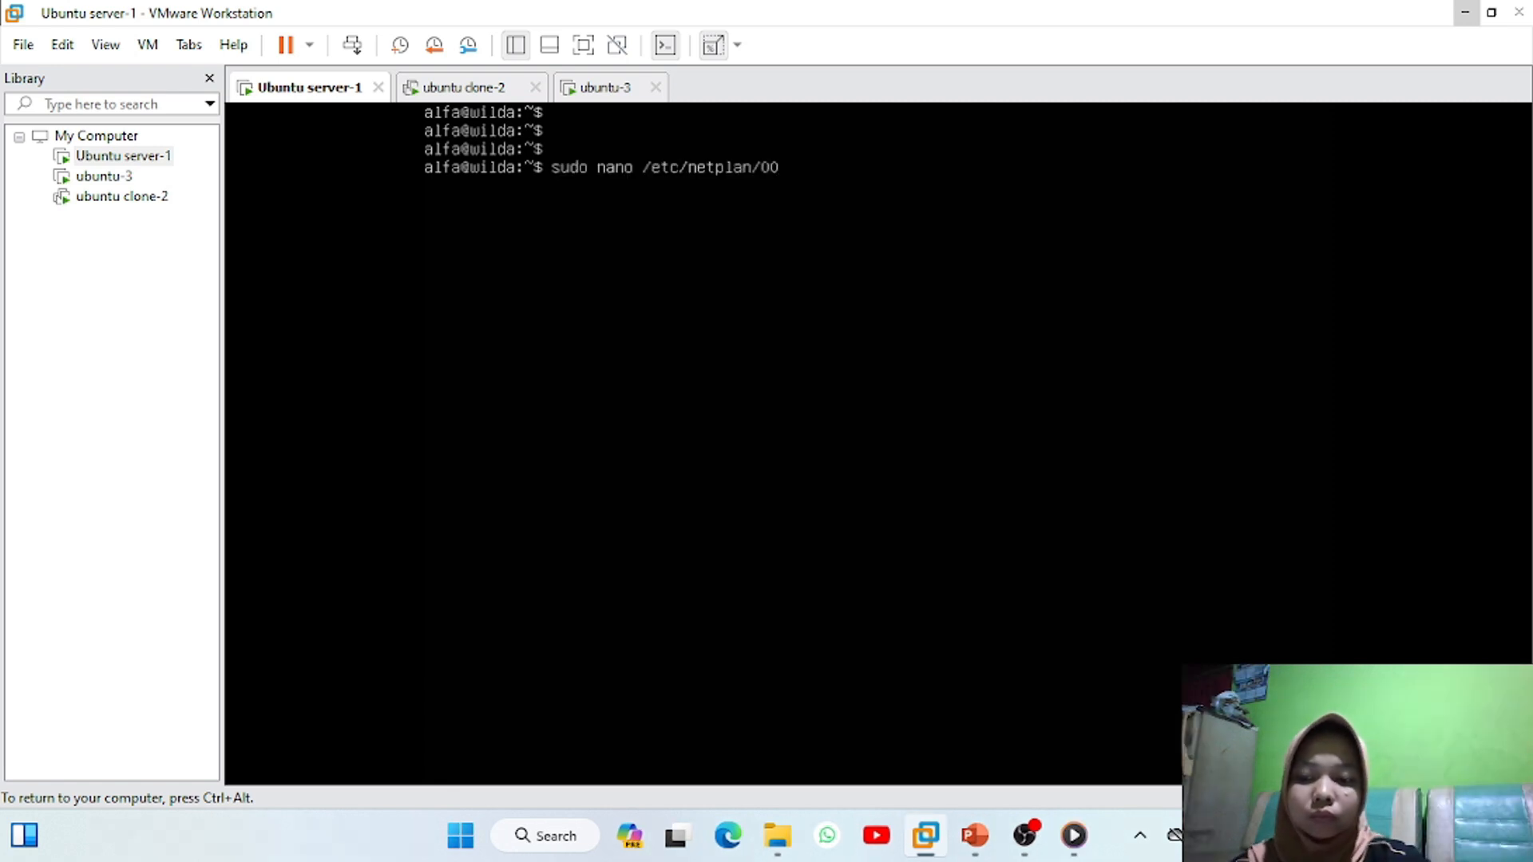
{"action": "key", "text": "Tab"}
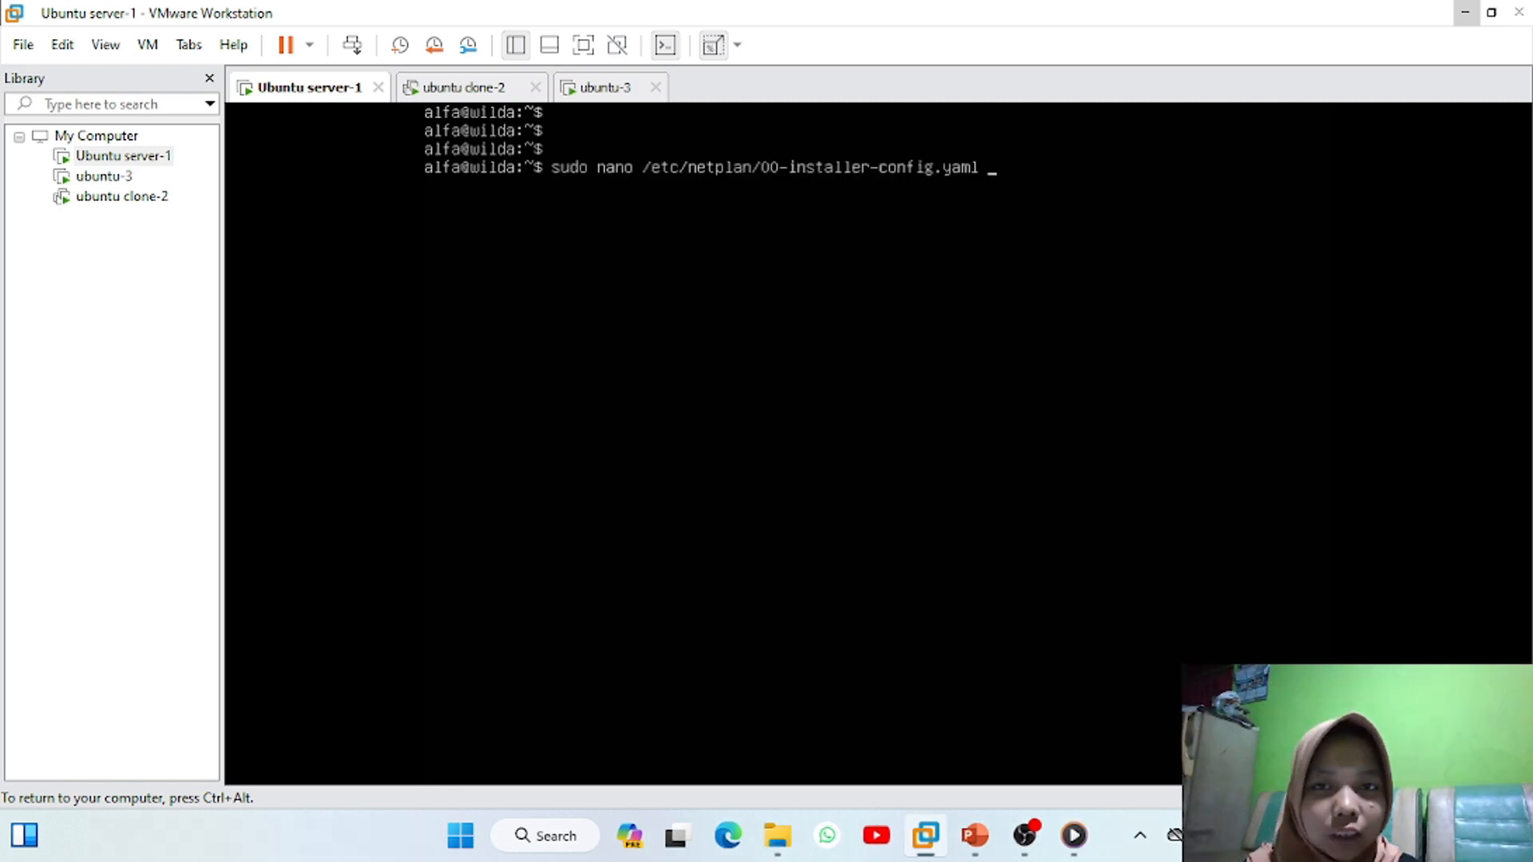
{"action": "key", "text": "Return"}
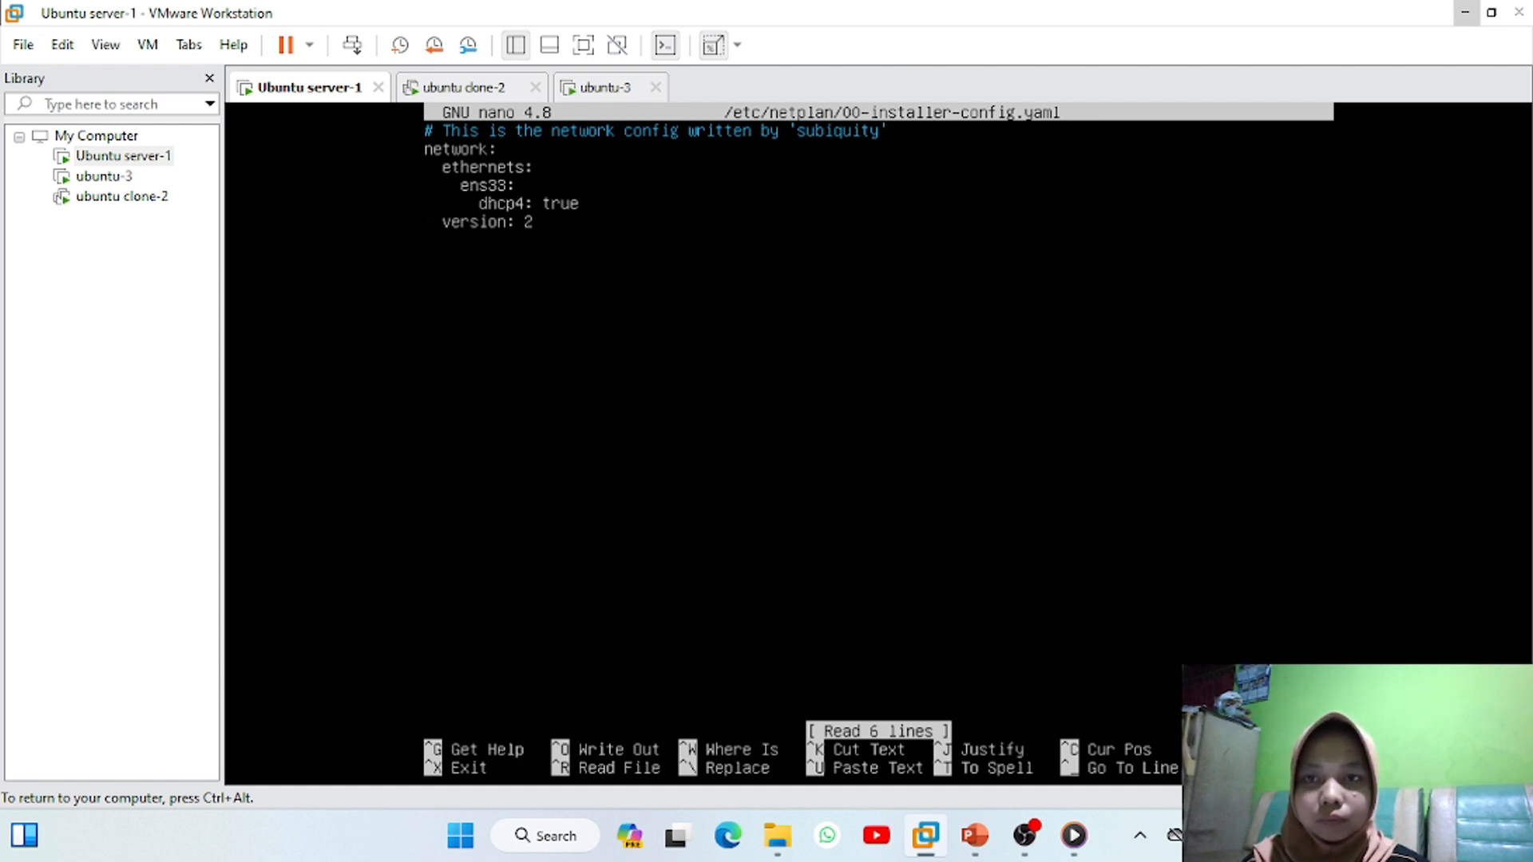
Change dhcp4 to no, add addresses: [192.168.1.1/24], and save the file
{"action": "key", "text": "Right"}
{"action": "key", "text": "Right"}
{"action": "key", "text": "Right"}
{"action": "key", "text": "Right"}
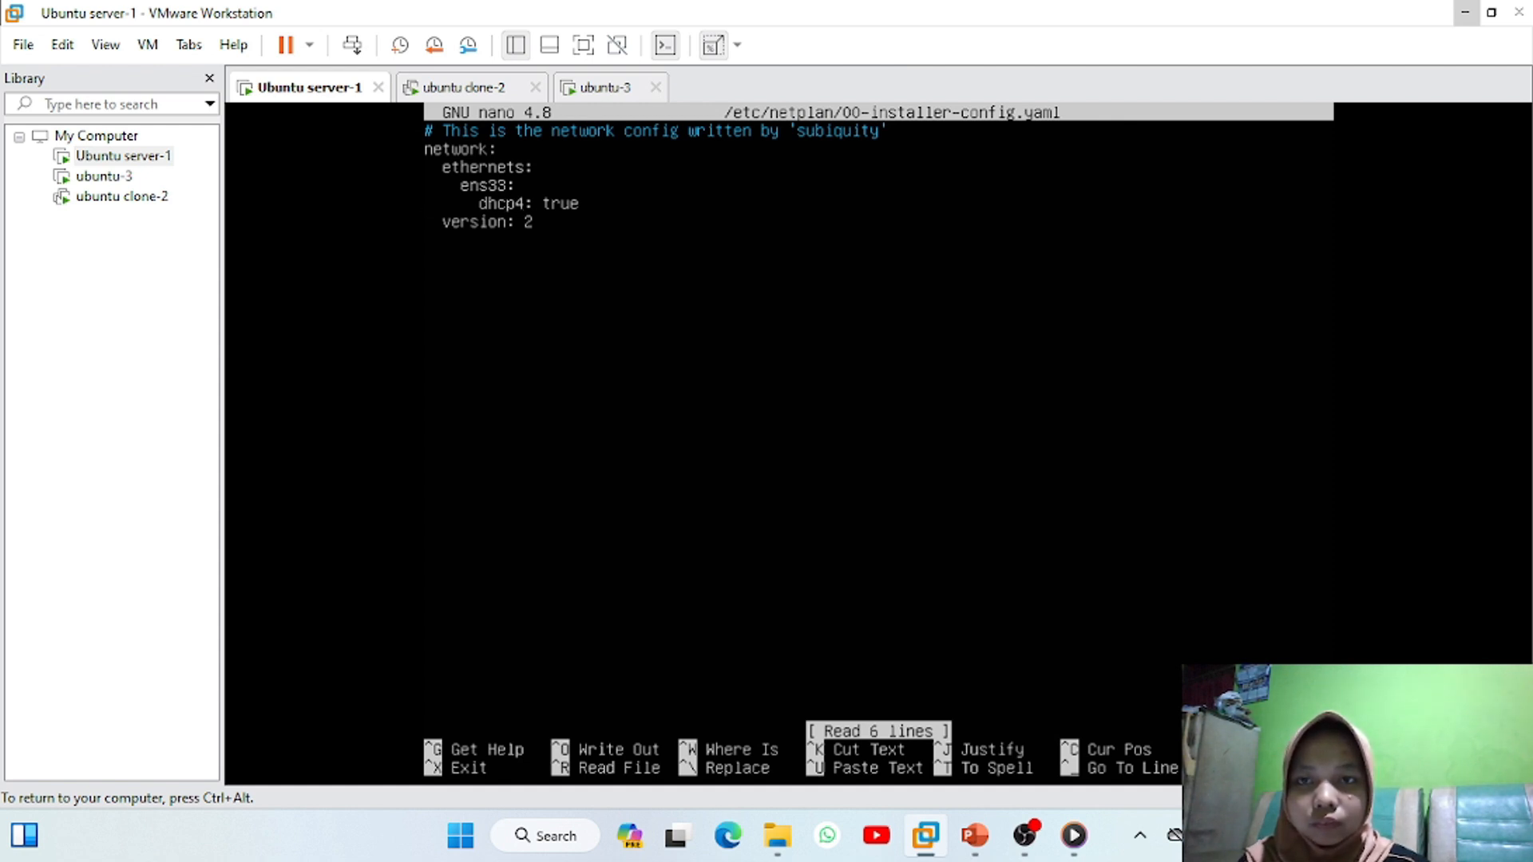
{"action": "key", "text": "Right"}
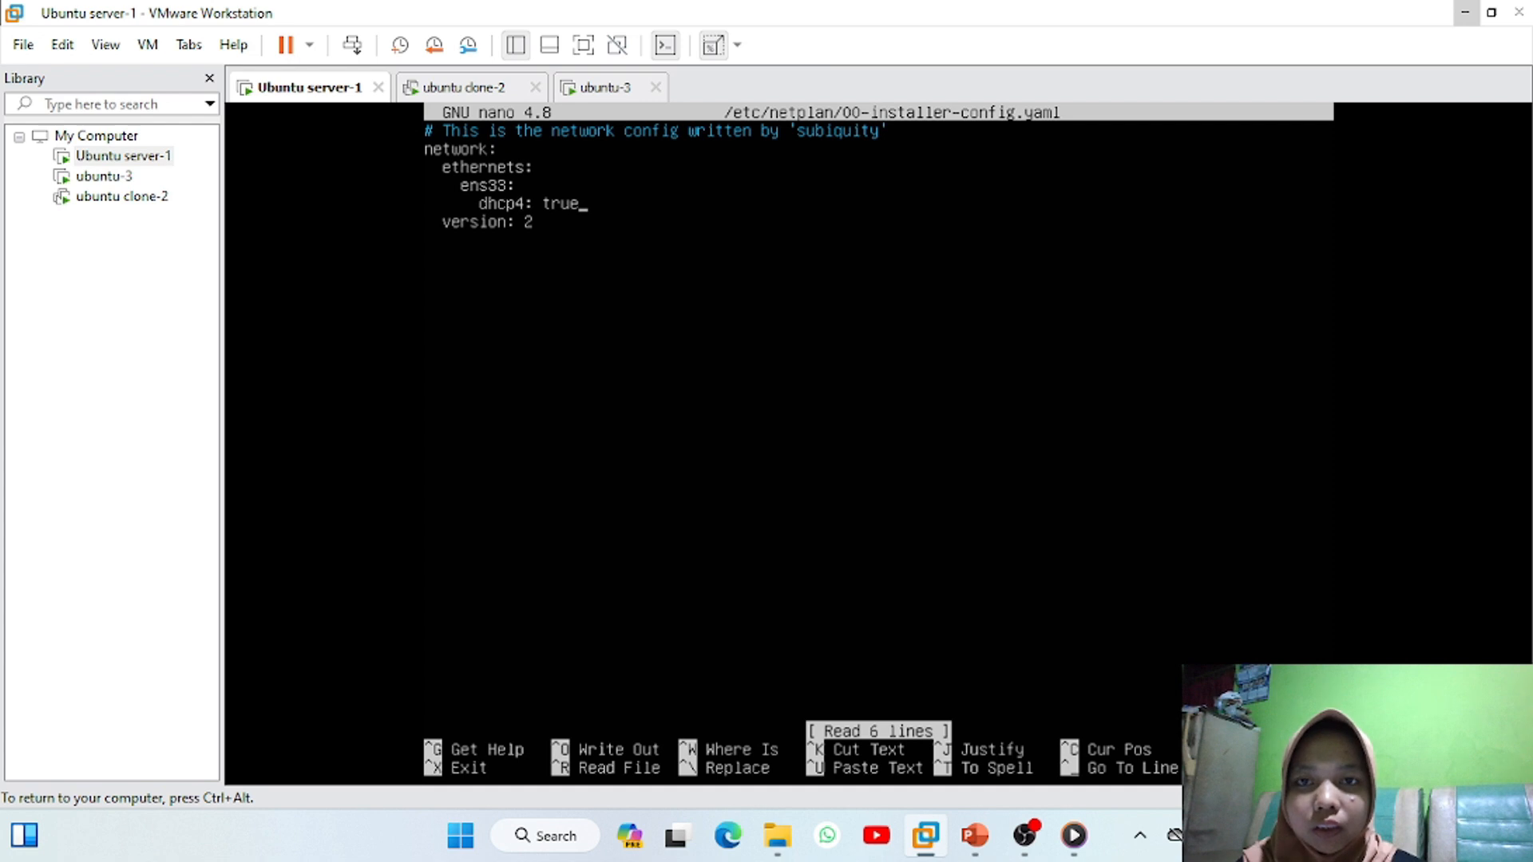
{"action": "key", "text": "BackSpace"}
{"action": "key", "text": "BackSpace"}
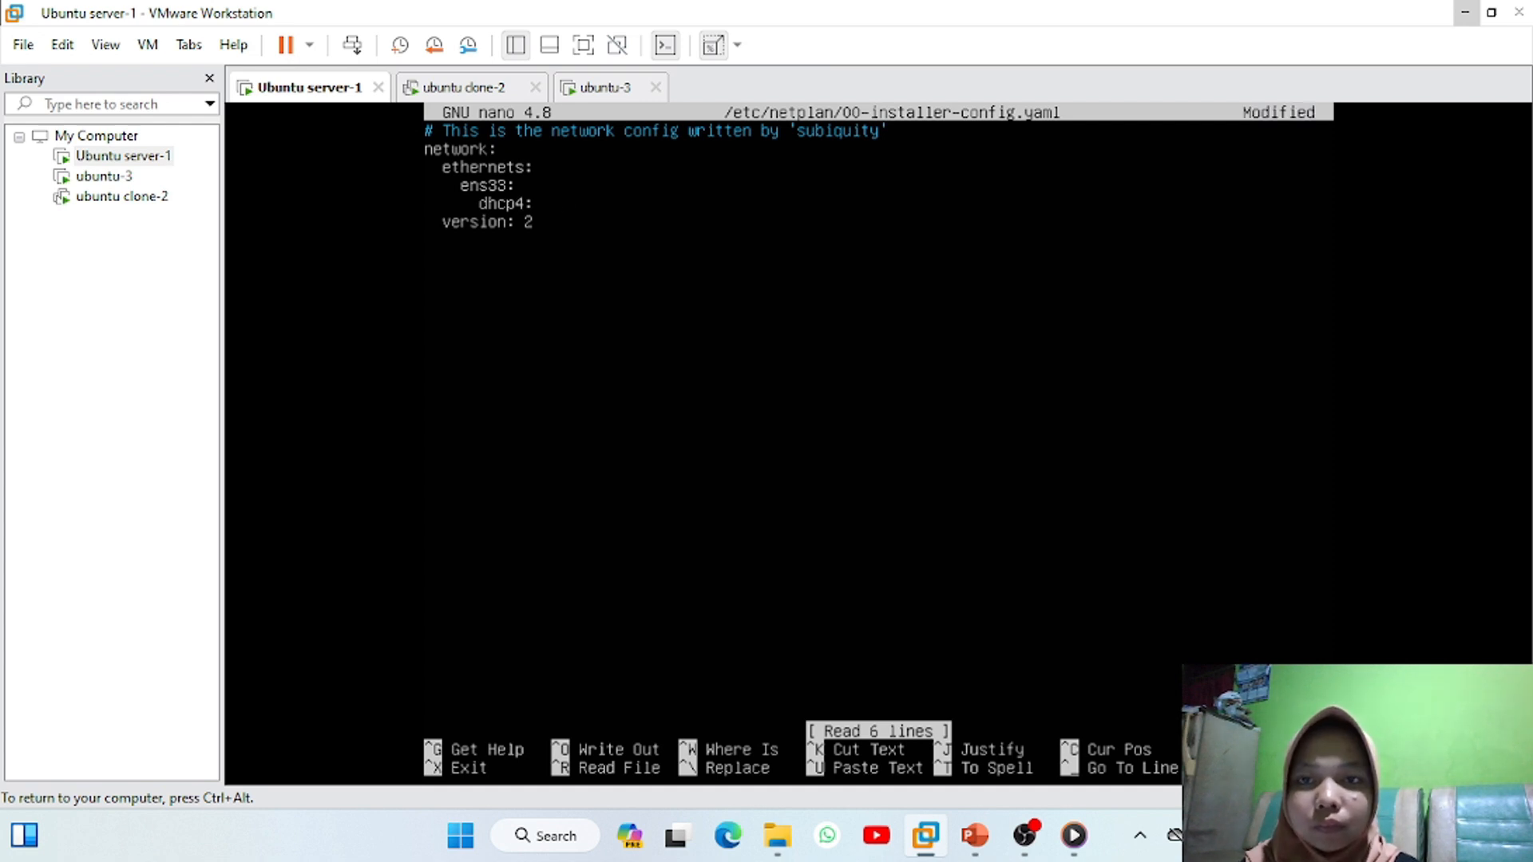
{"action": "type", "text": "no"}
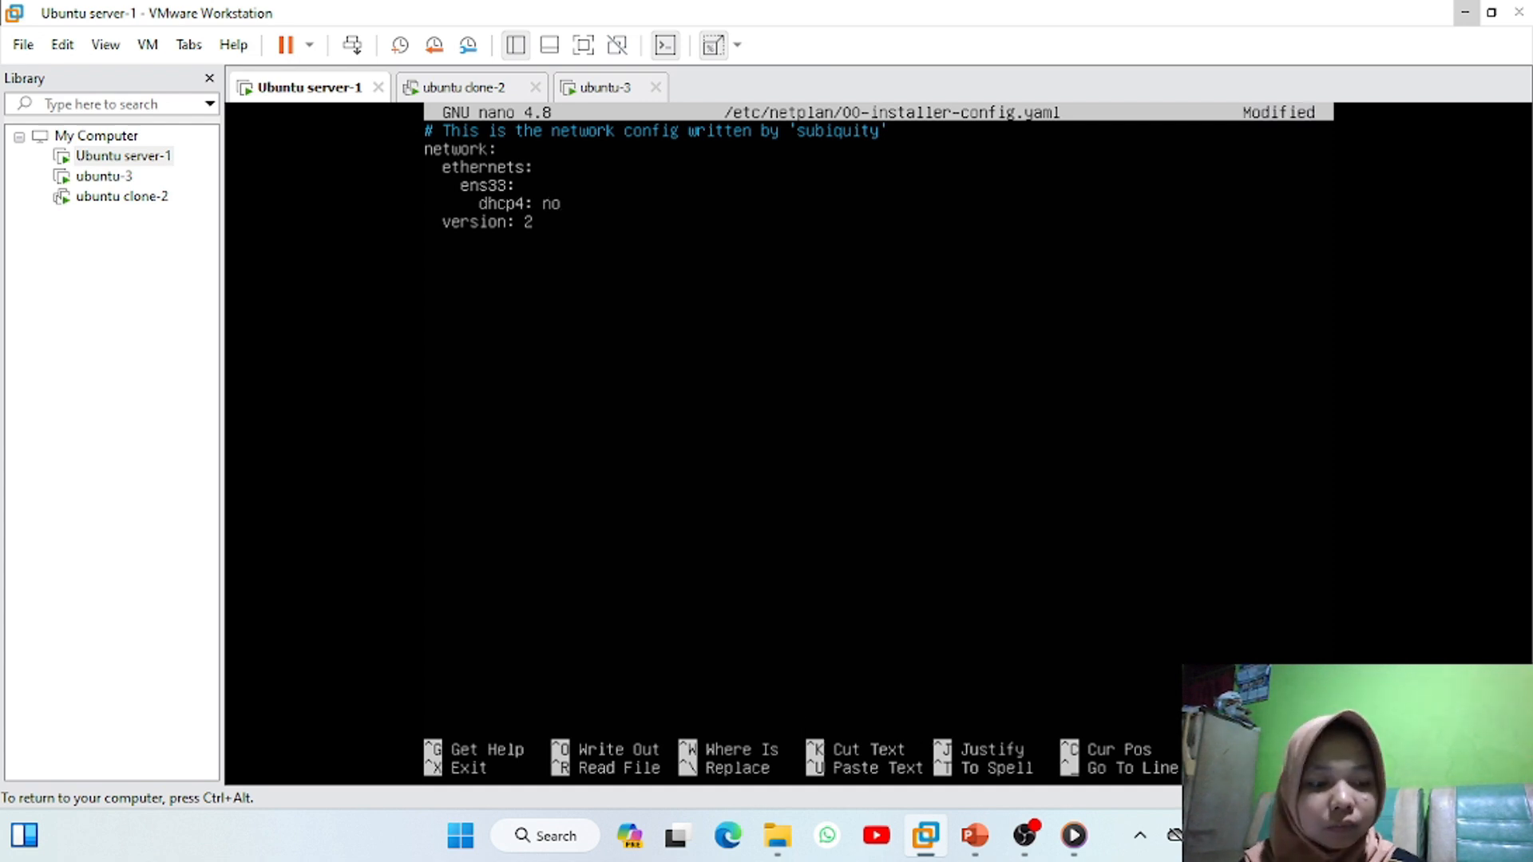
{"action": "key", "text": "Return"}
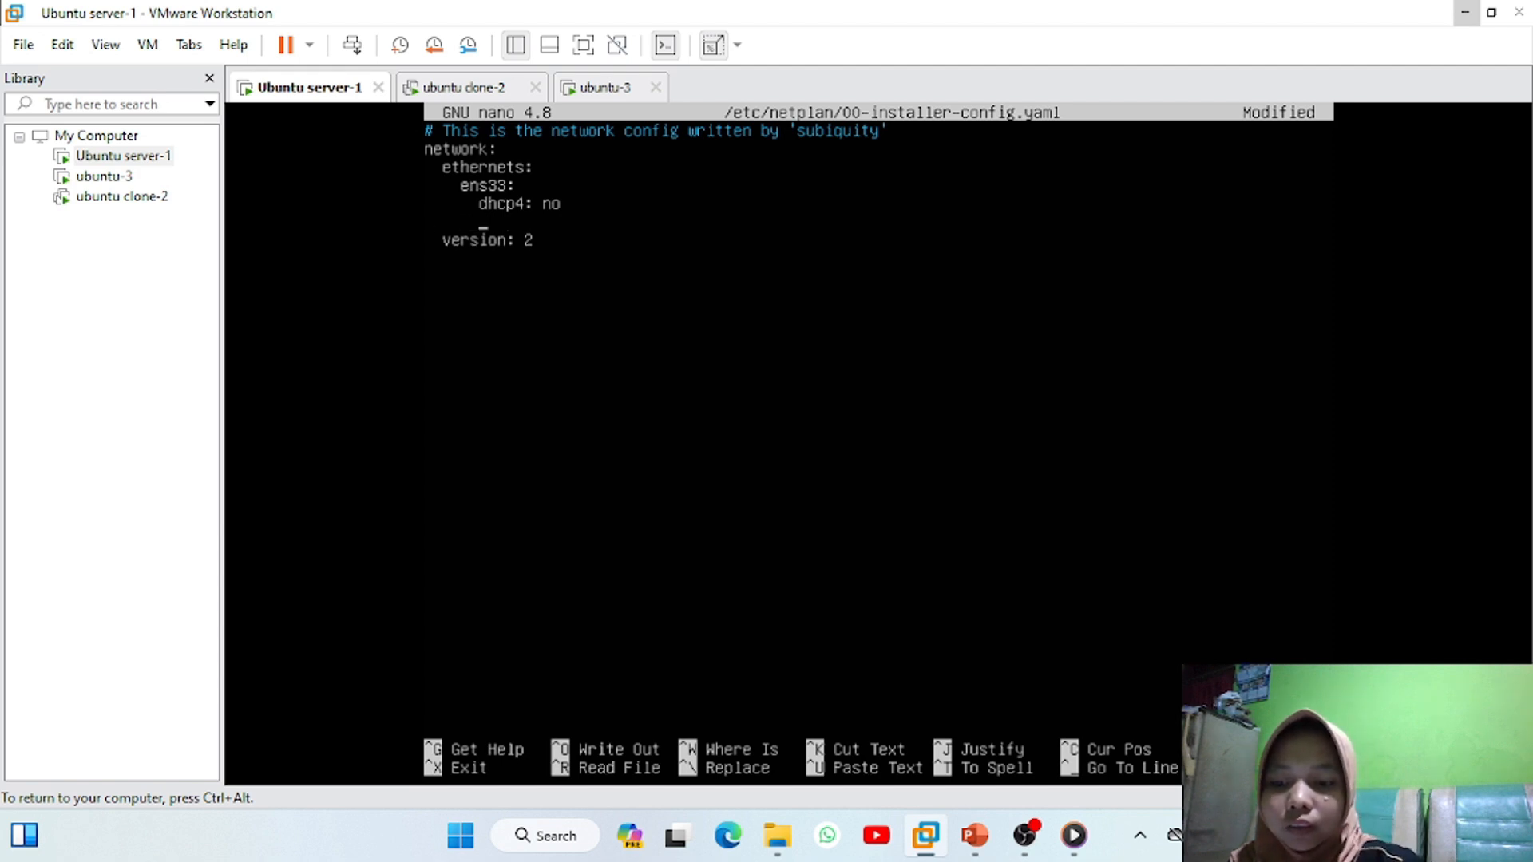
{"action": "type", "text": "addresses: [192.168.1.1/24]"}
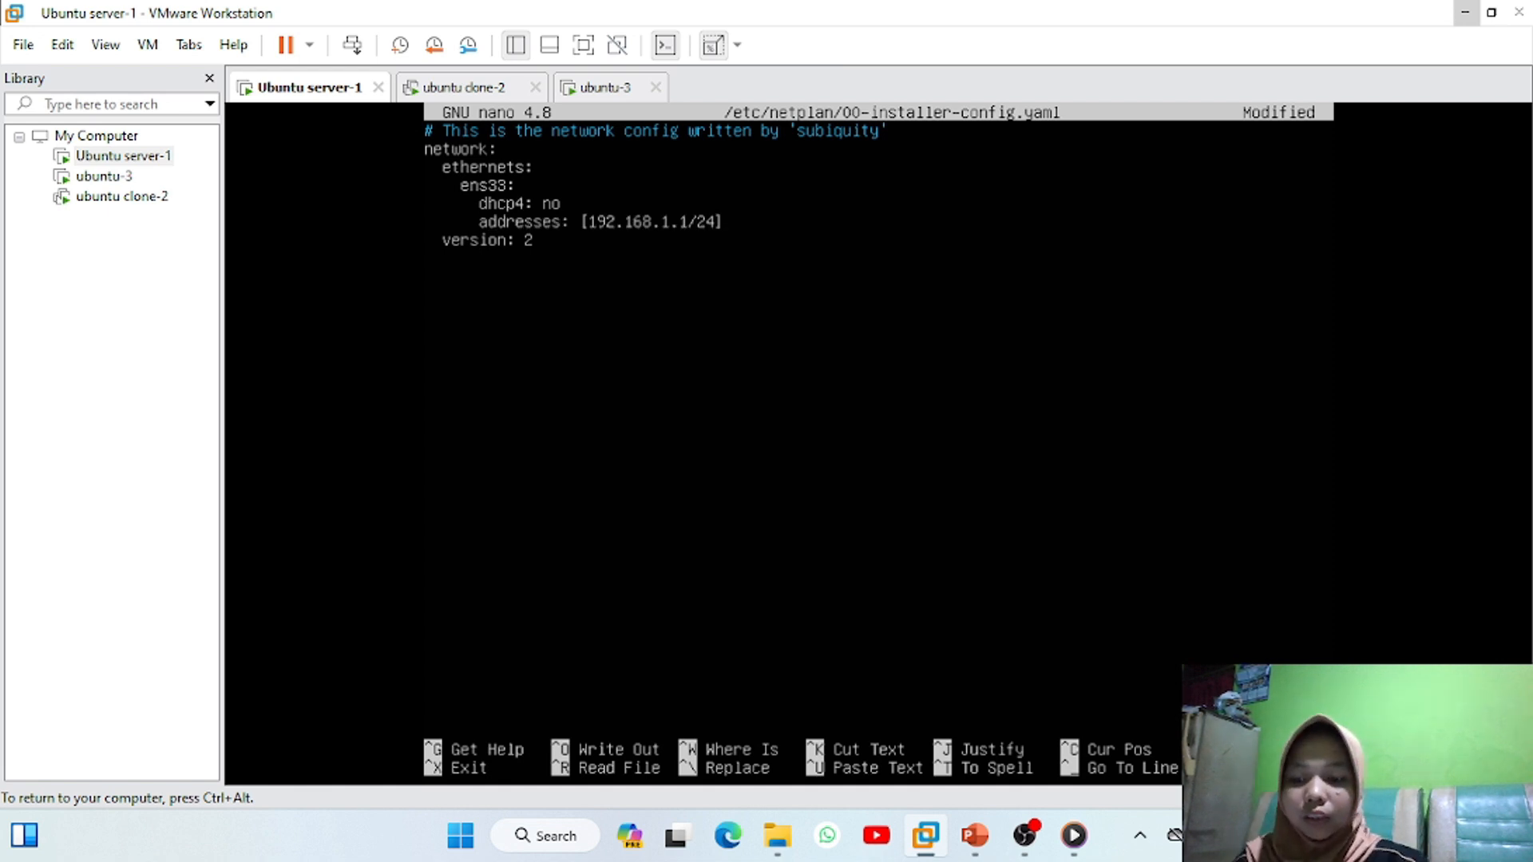
{"action": "key", "text": "ctrl+x"}
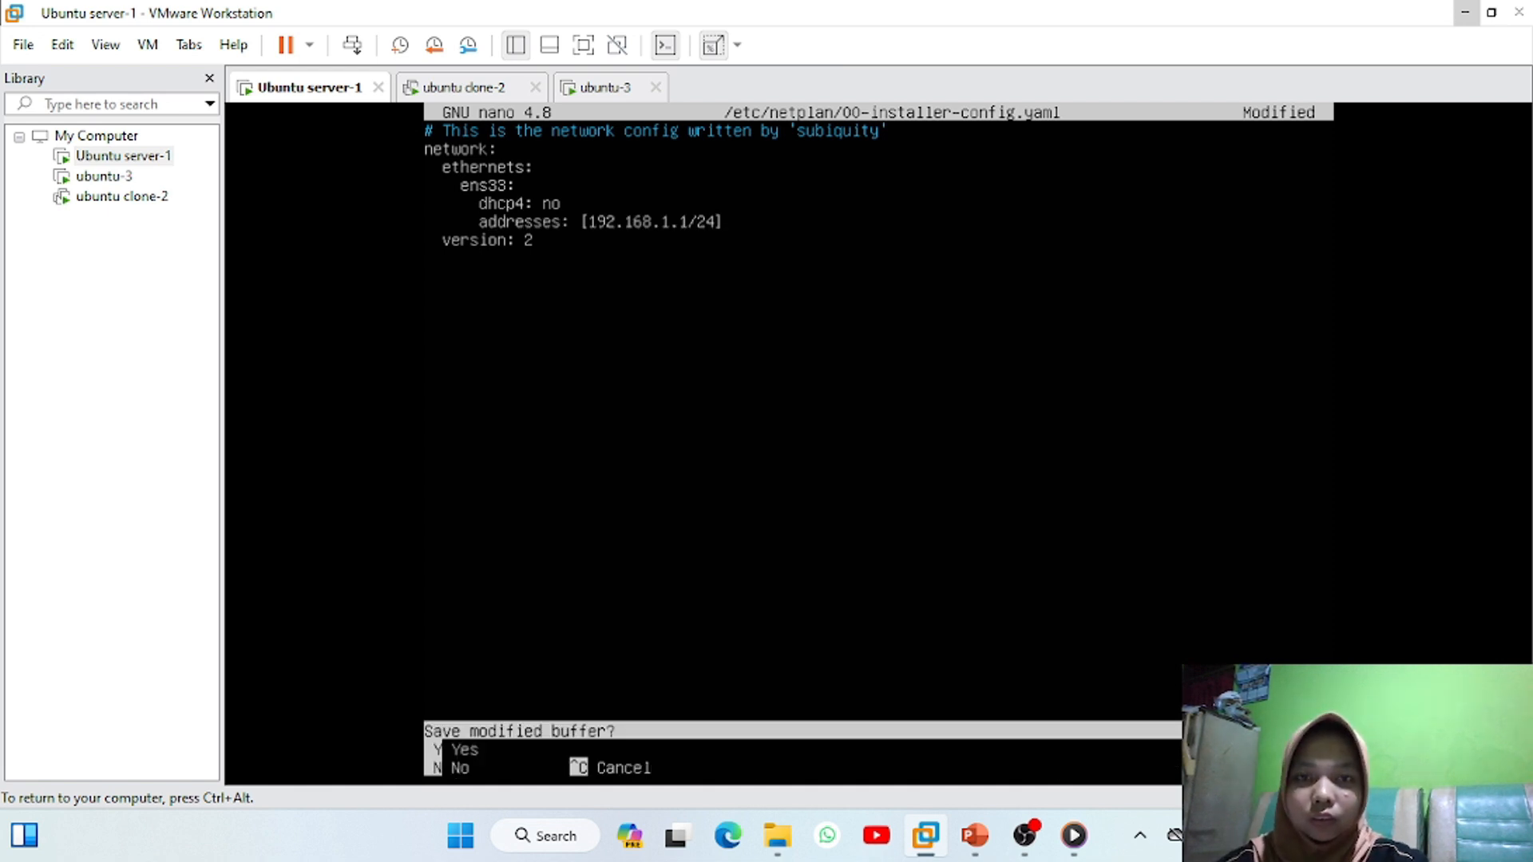
{"action": "key", "text": "y"}
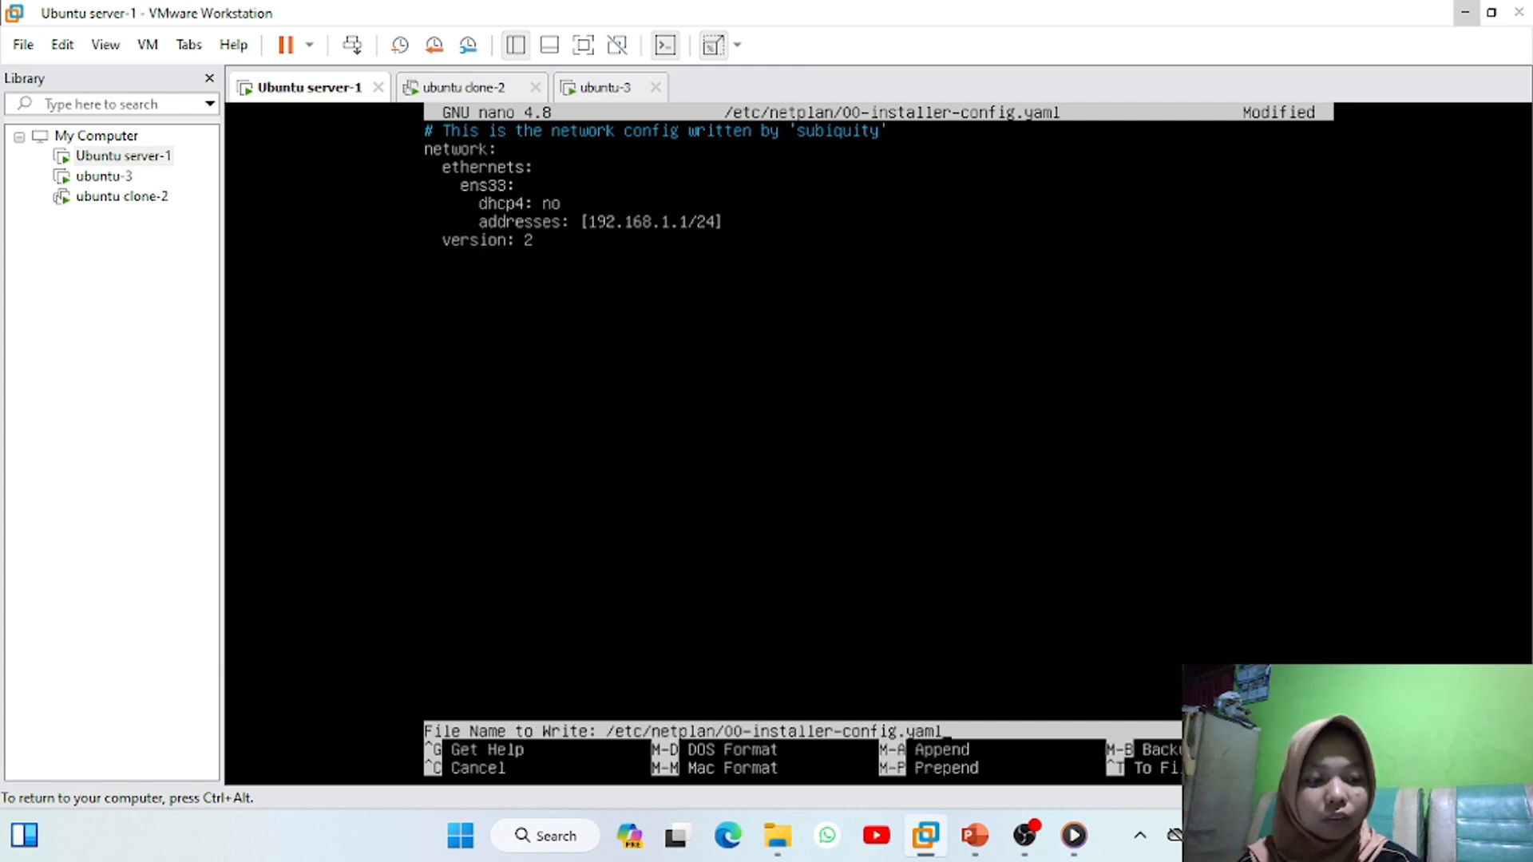
{"action": "key", "text": "Return"}
{"action": "key", "text": "Return"}
{"action": "key", "text": "Return"}
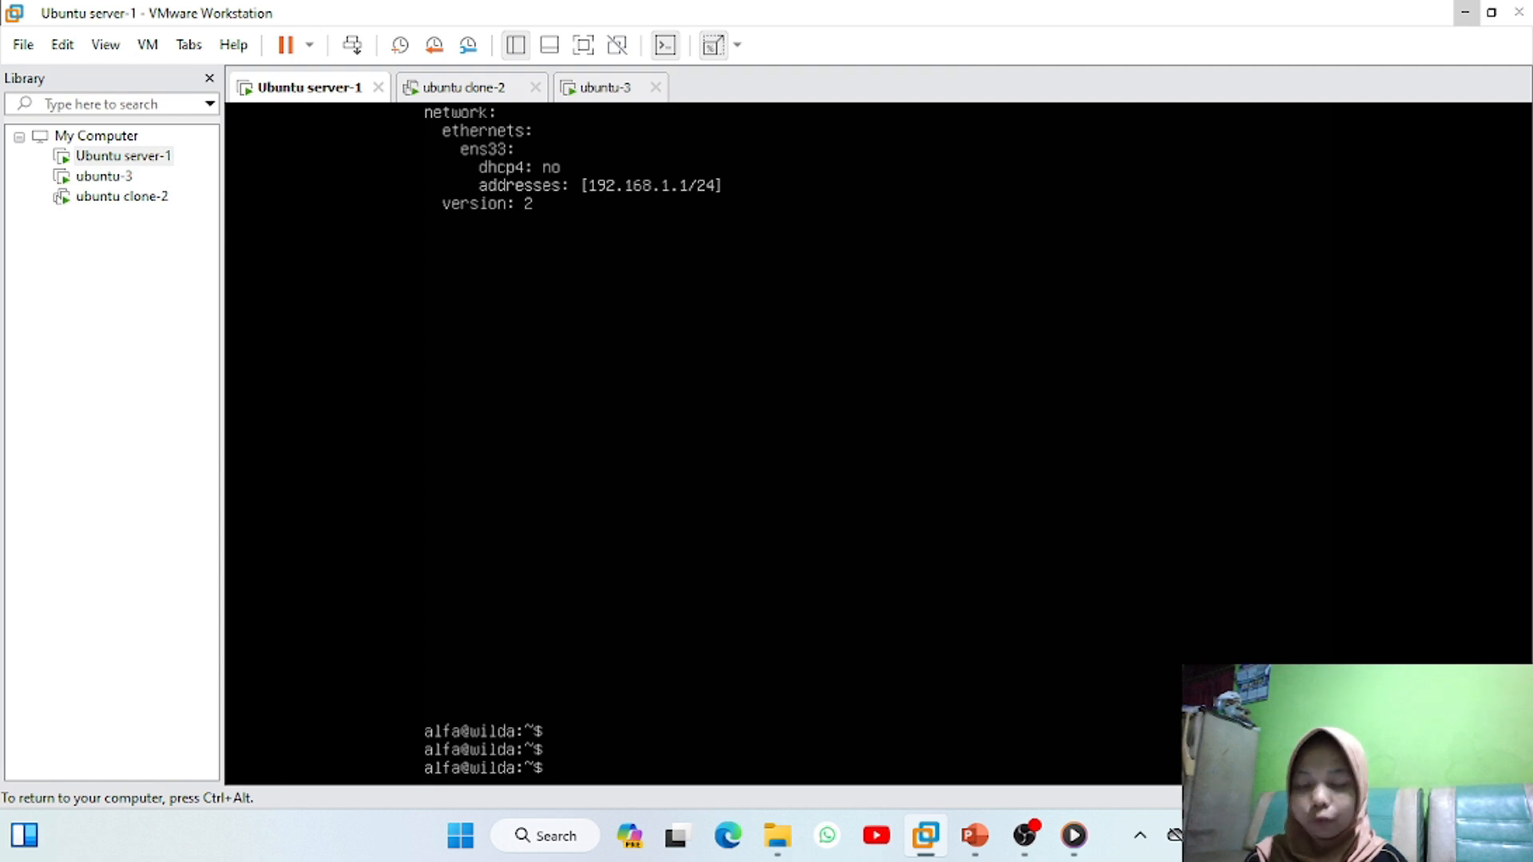
Run sudo netplan apply, then ip address to confirm ens33 shows 192.168.1.1/24
{"action": "type", "text": "s"}
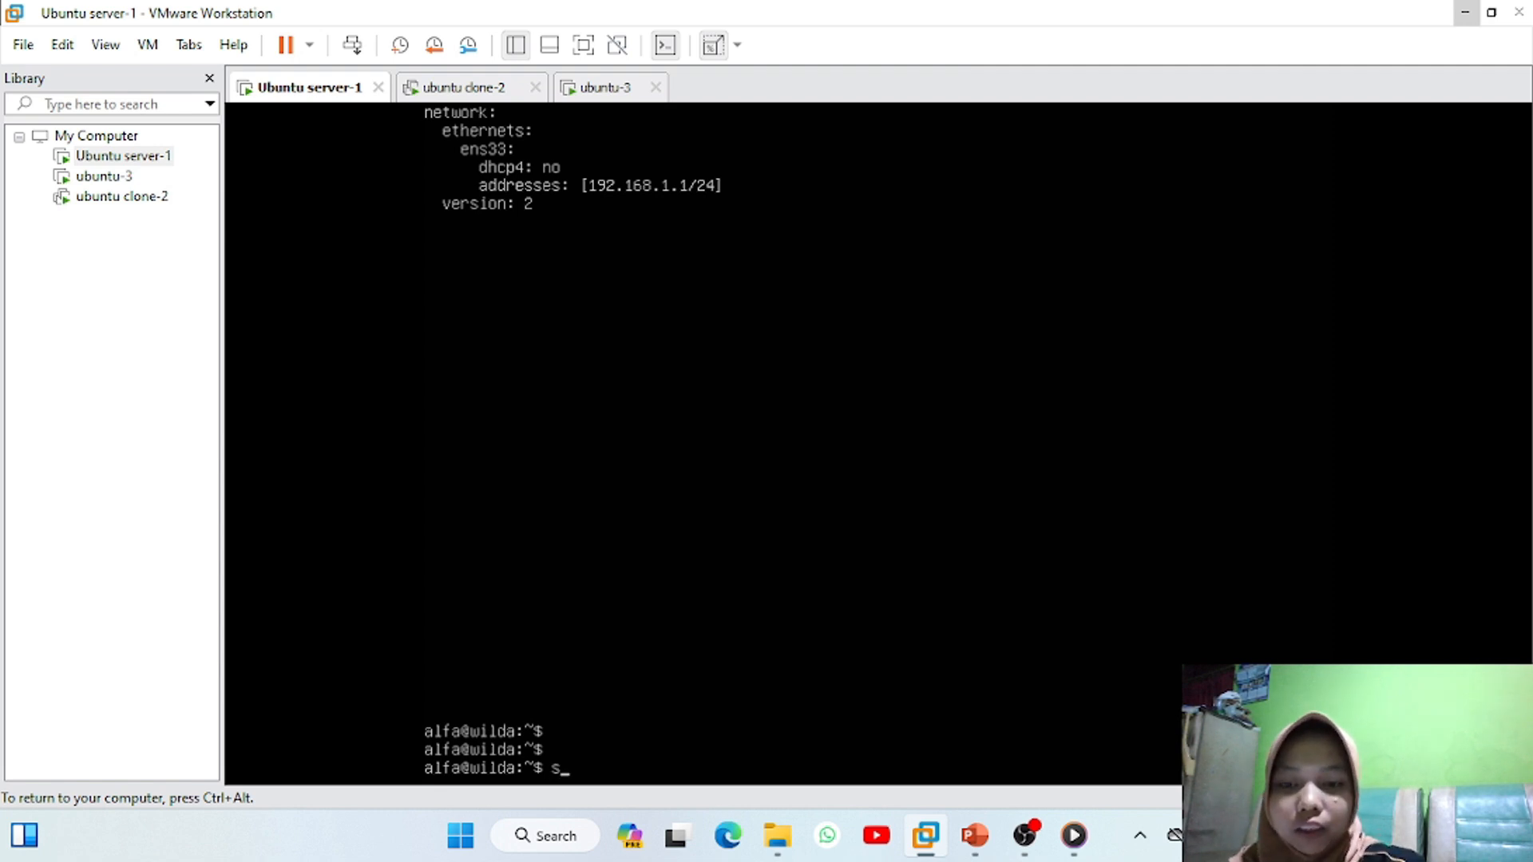
{"action": "type", "text": "udo netplan apply"}
{"action": "key", "text": "Return"}
{"action": "type", "text": "i"}
{"action": "type", "text": "p"}
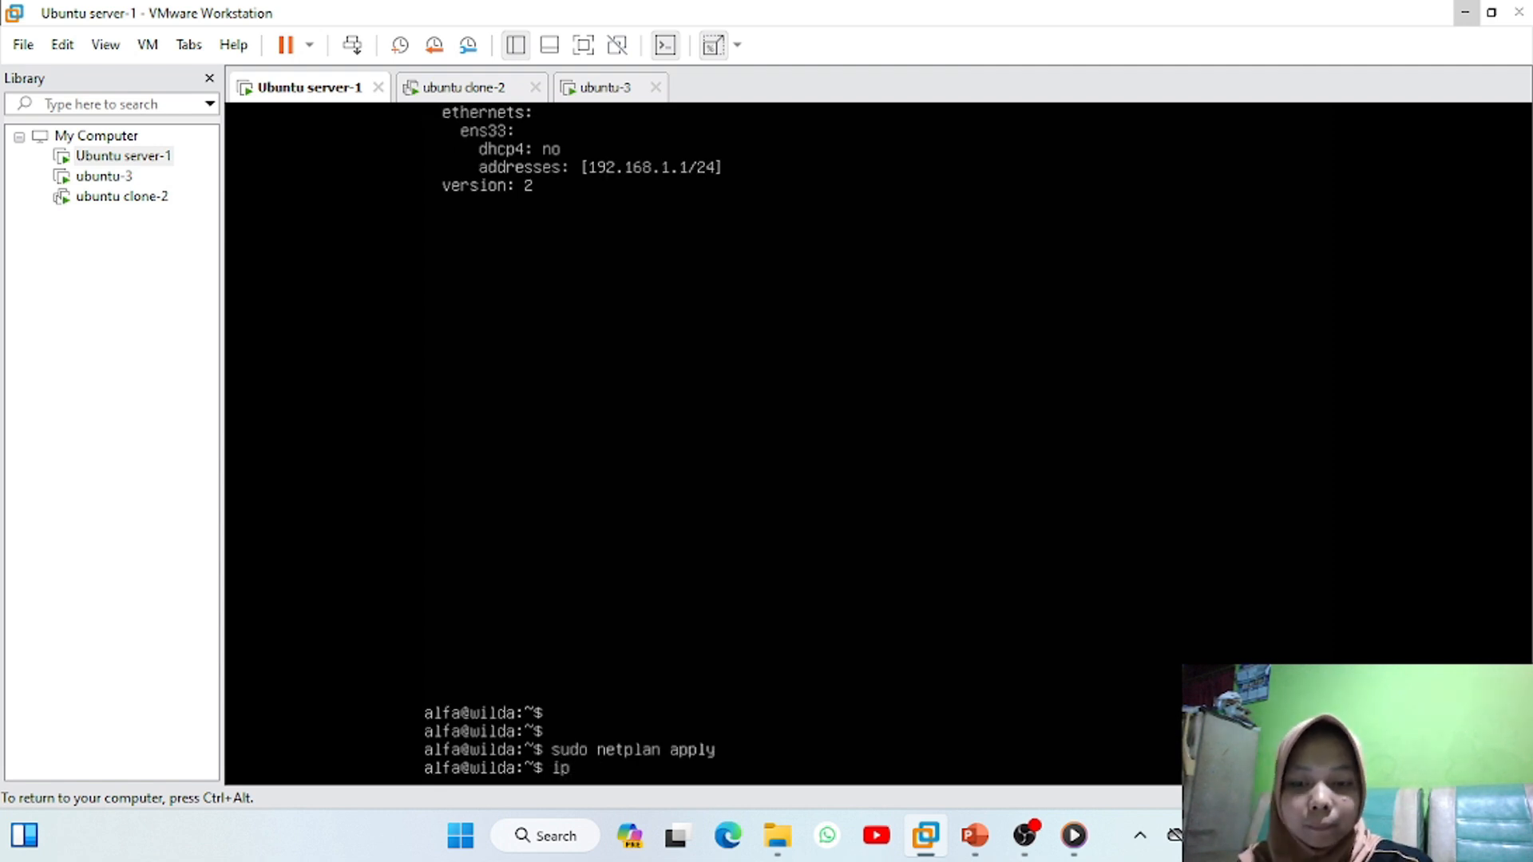
{"action": "type", "text": " address"}
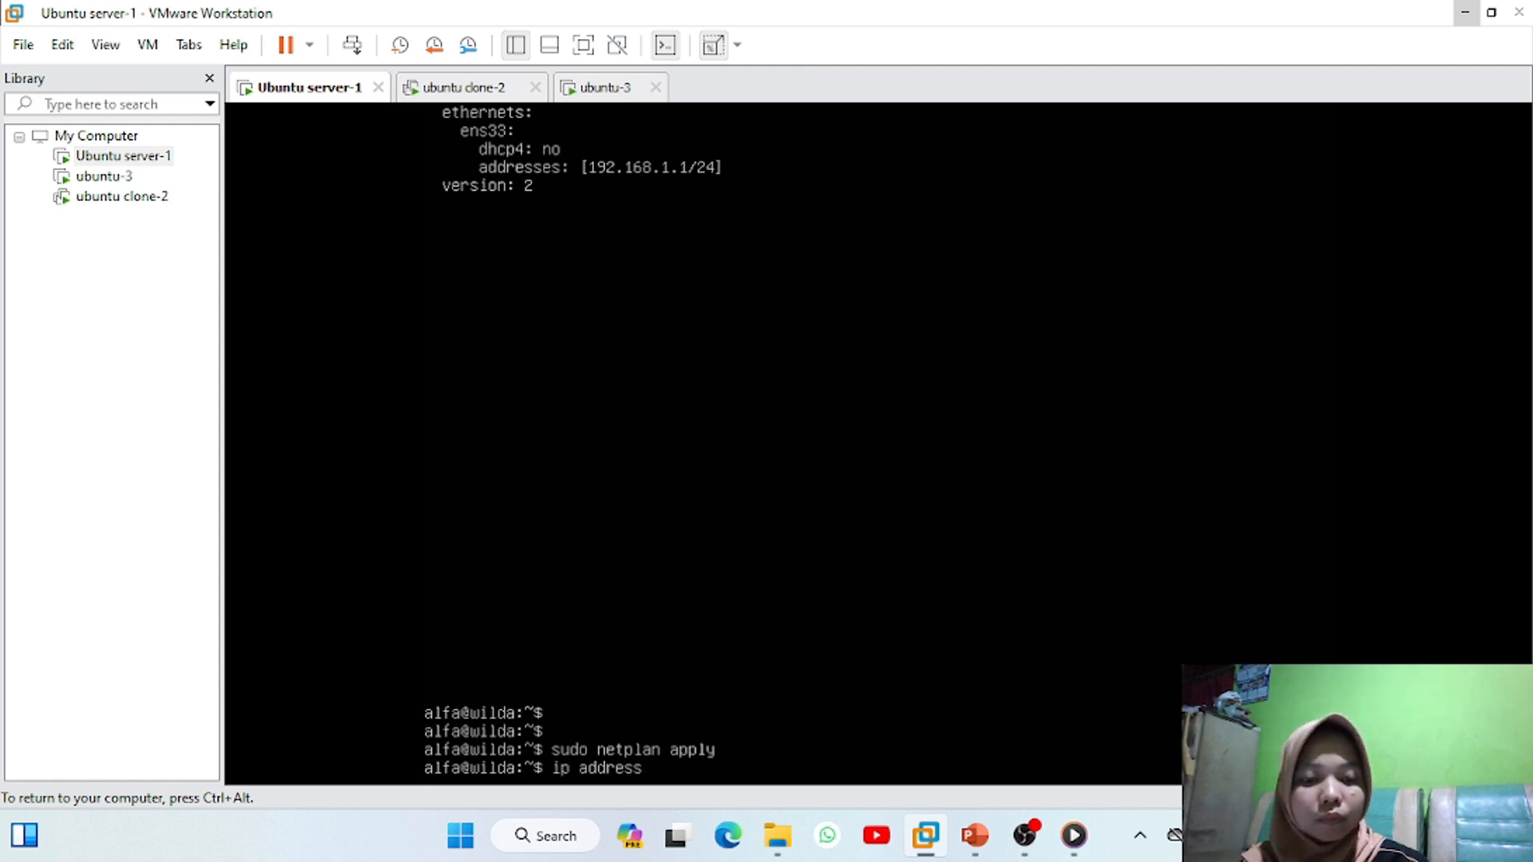
{"action": "key", "text": "Return"}
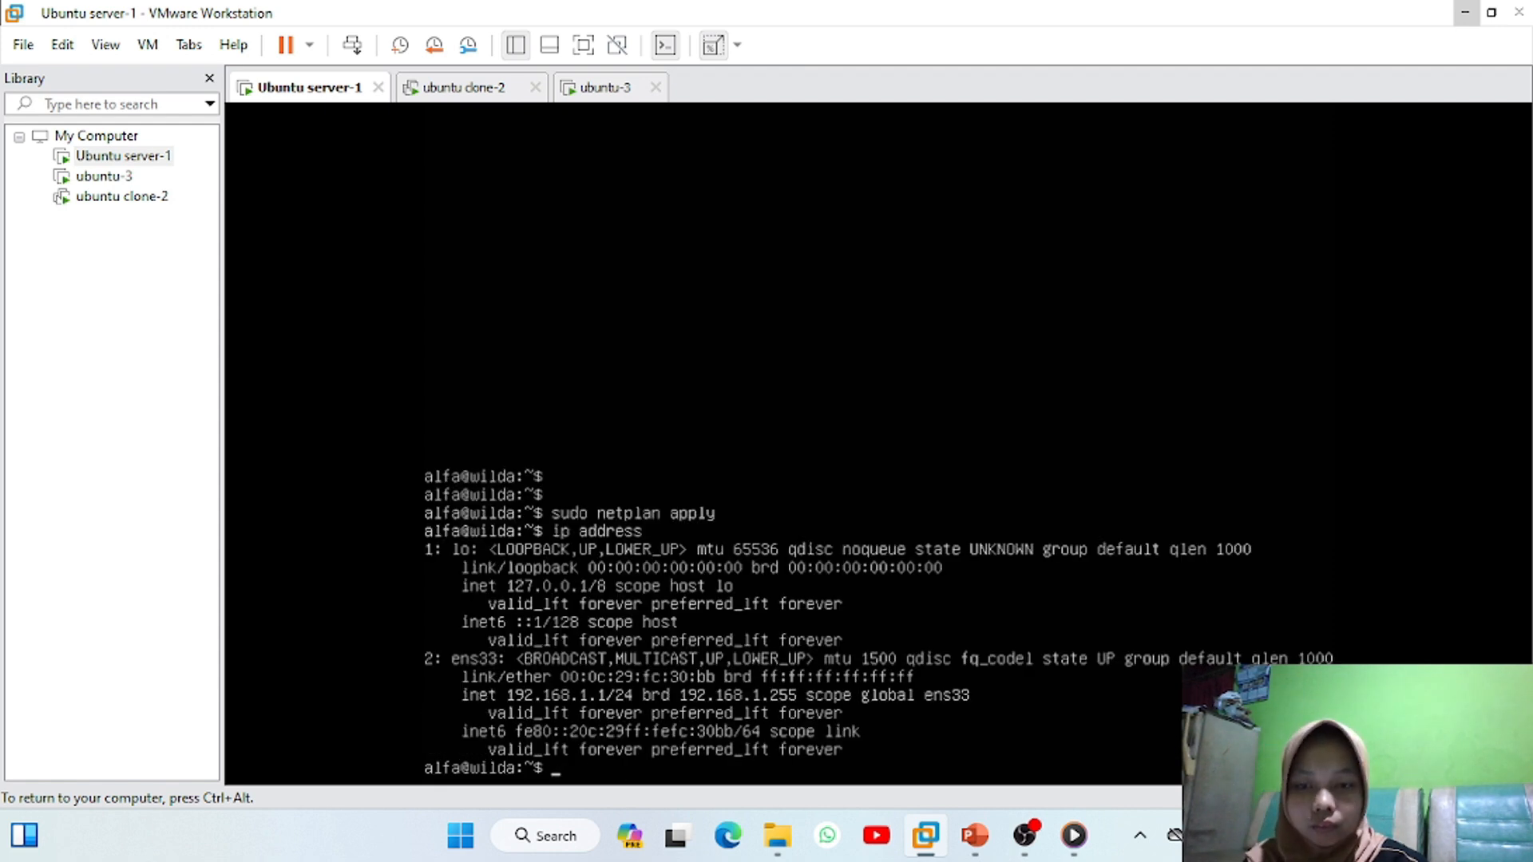
{"action": "key", "text": "ctrl+alt"}
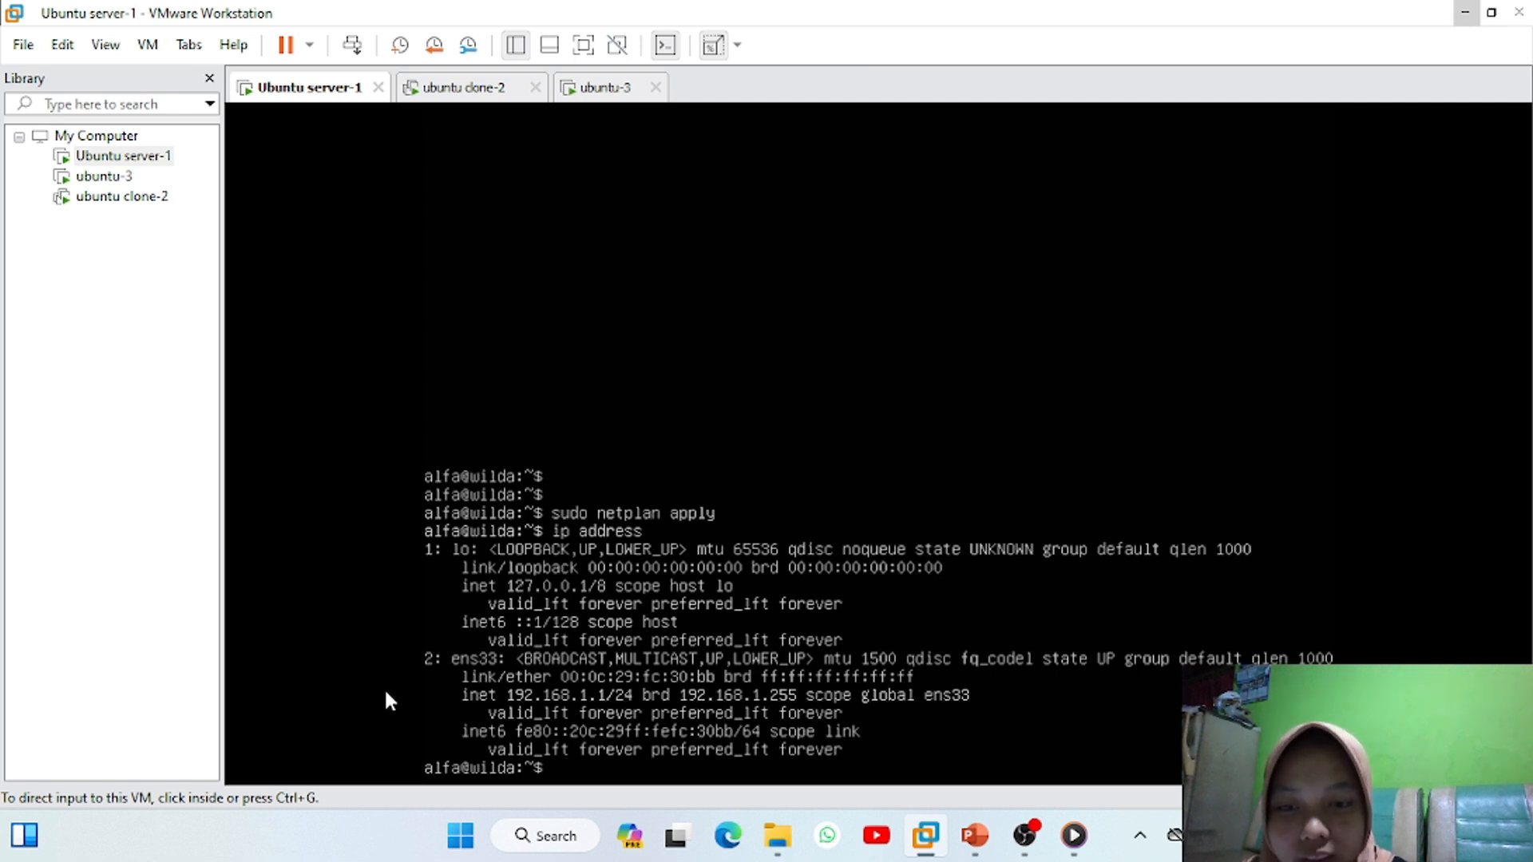
On ubuntu clone-2, set the netplan addresses to [192.168.1.2/24] and save the config
{"action": "left_click", "coordinate": [464, 89]}
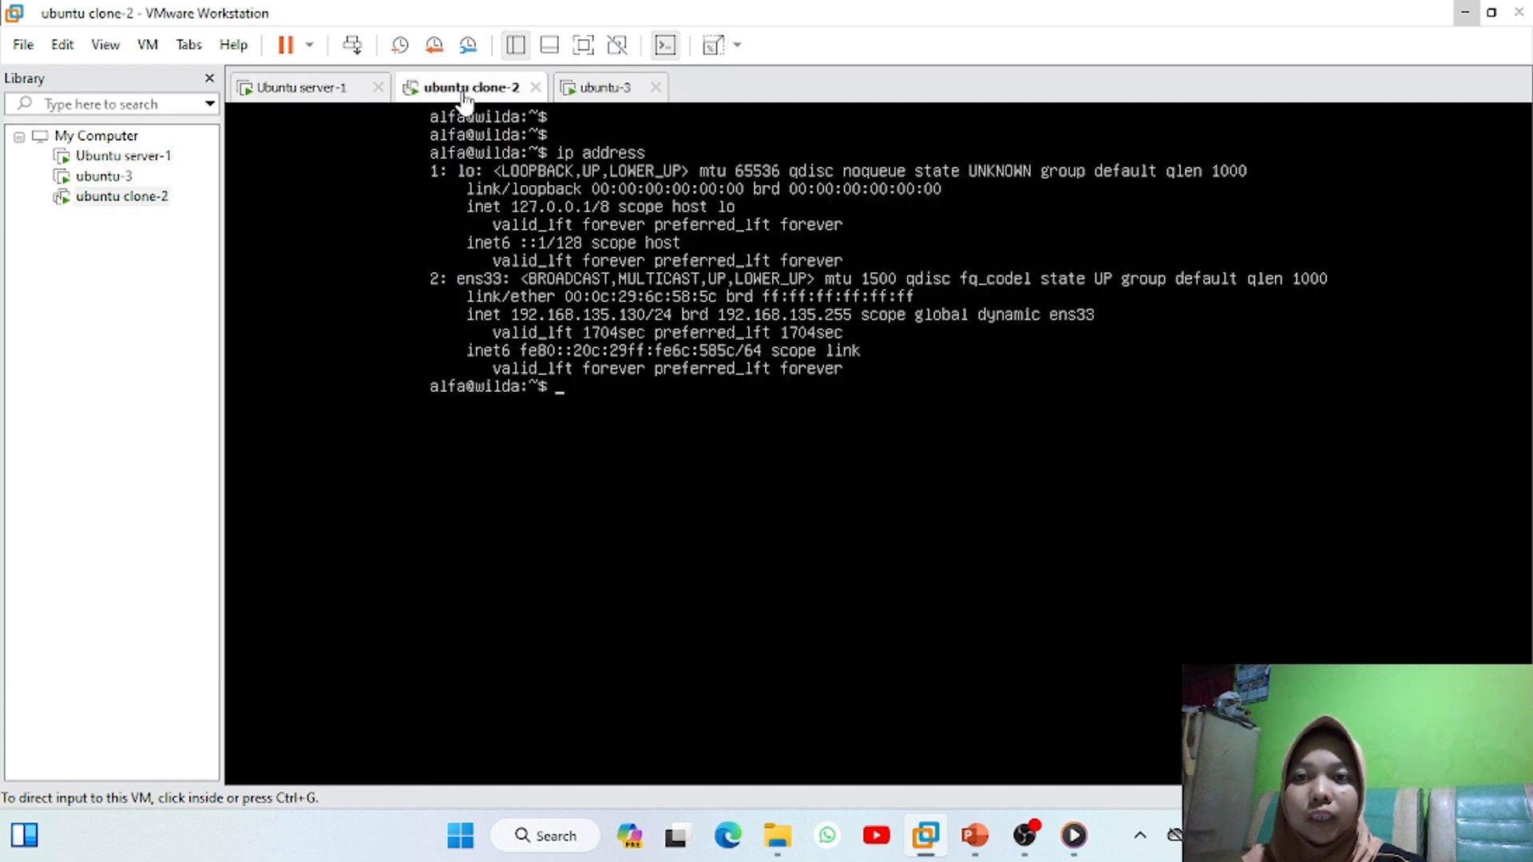
{"action": "left_click", "coordinate": [581, 513]}
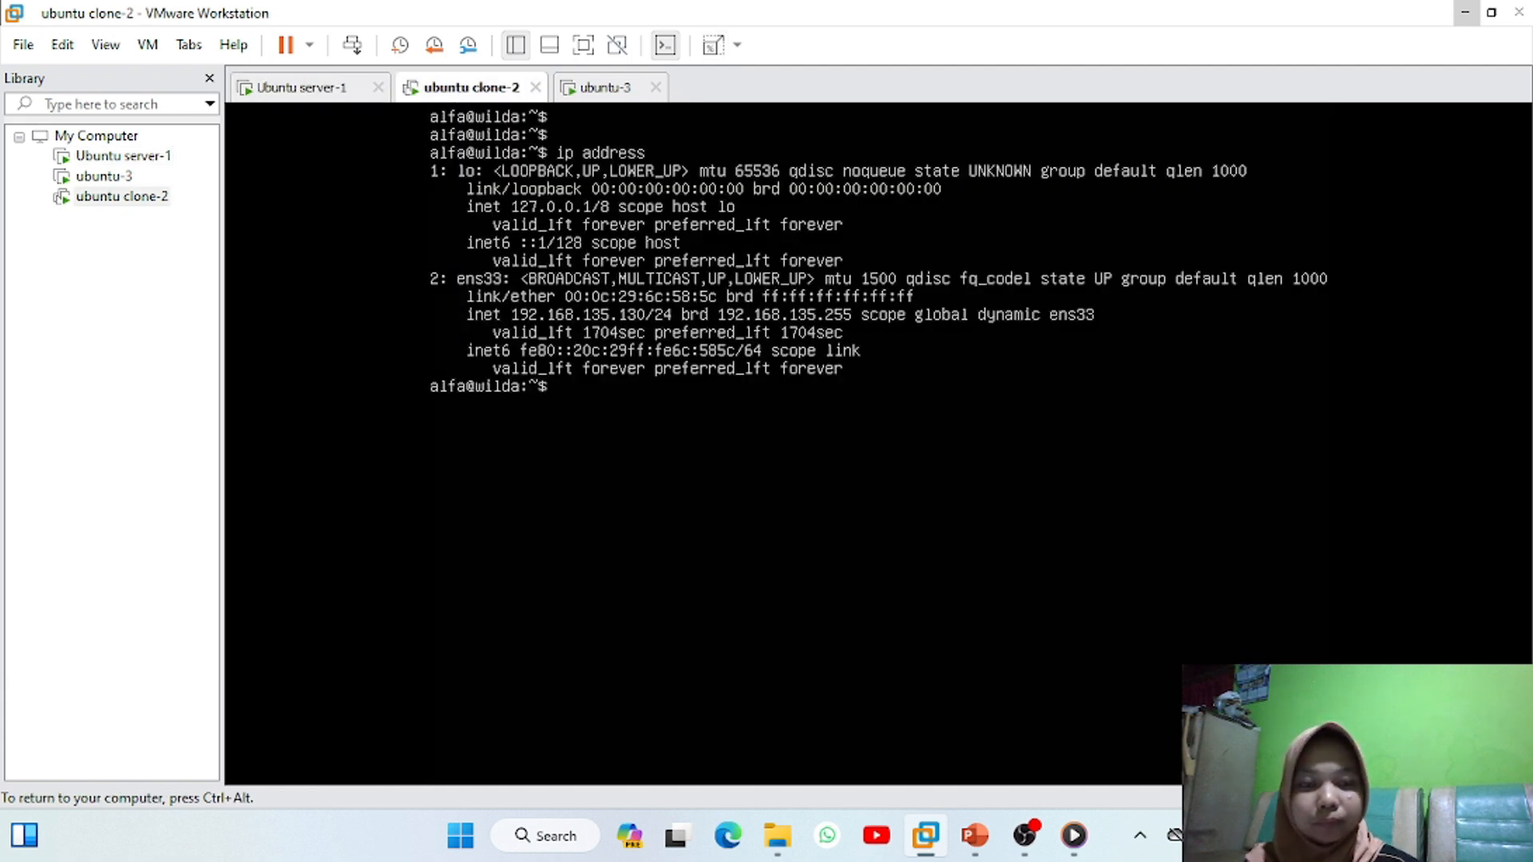
{"action": "type", "text": "su"}
{"action": "type", "text": "d"}
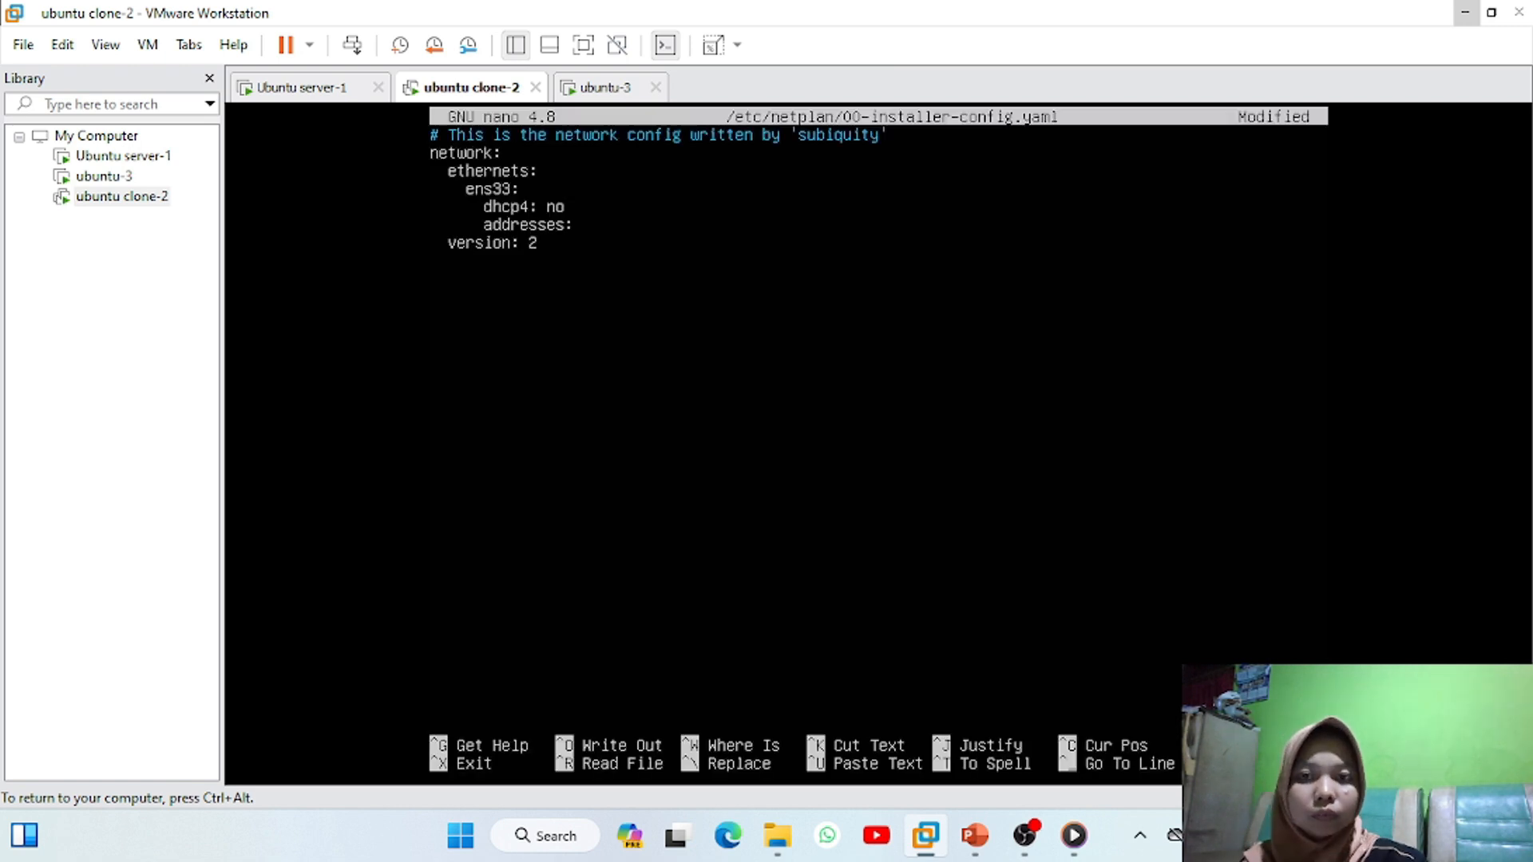
{"action": "type", "text": "["}
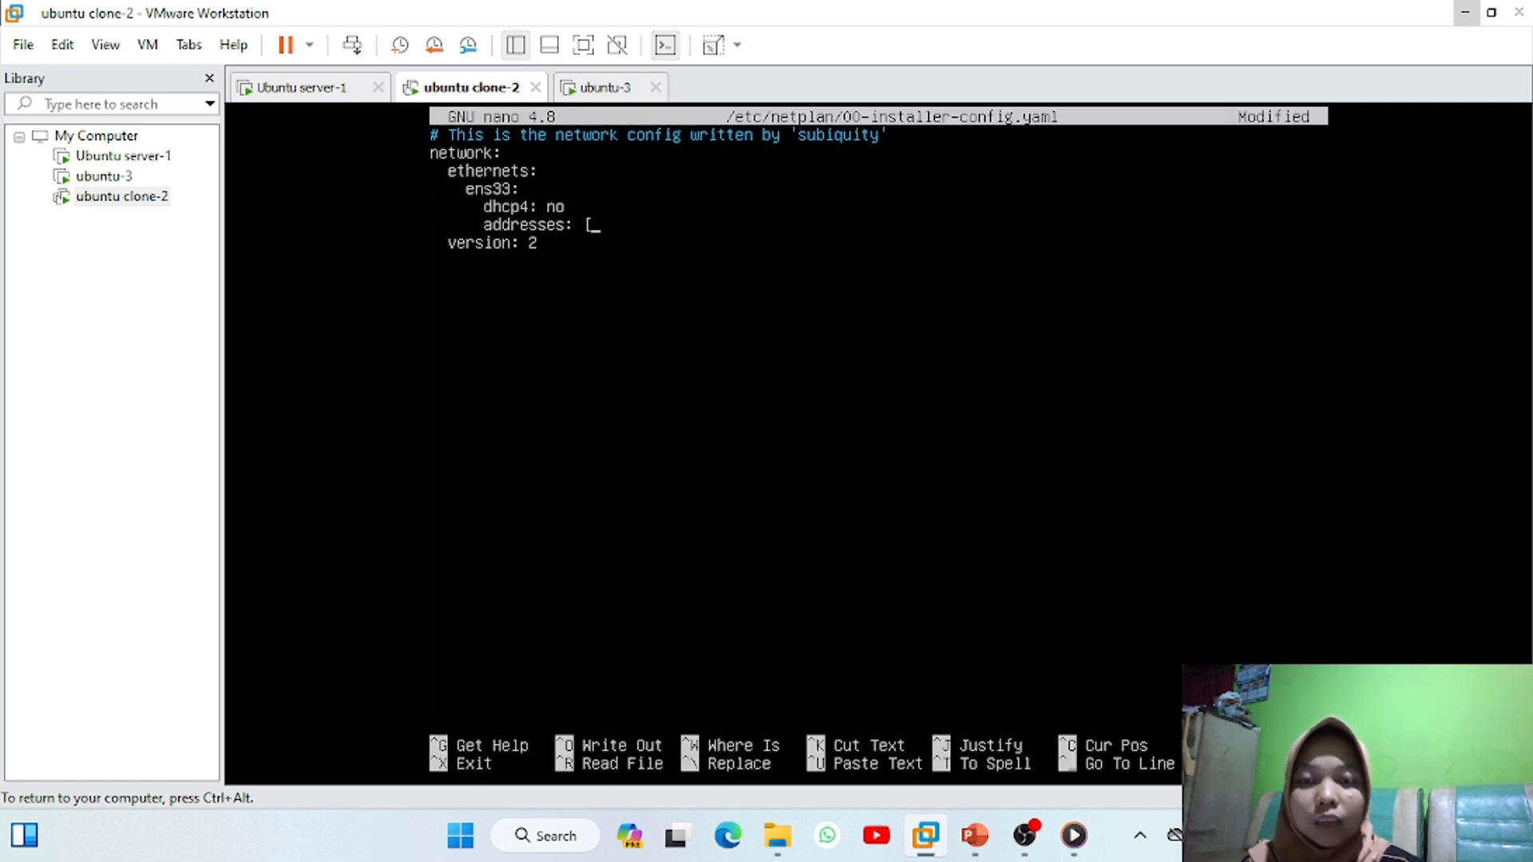
{"action": "type", "text": "1"}
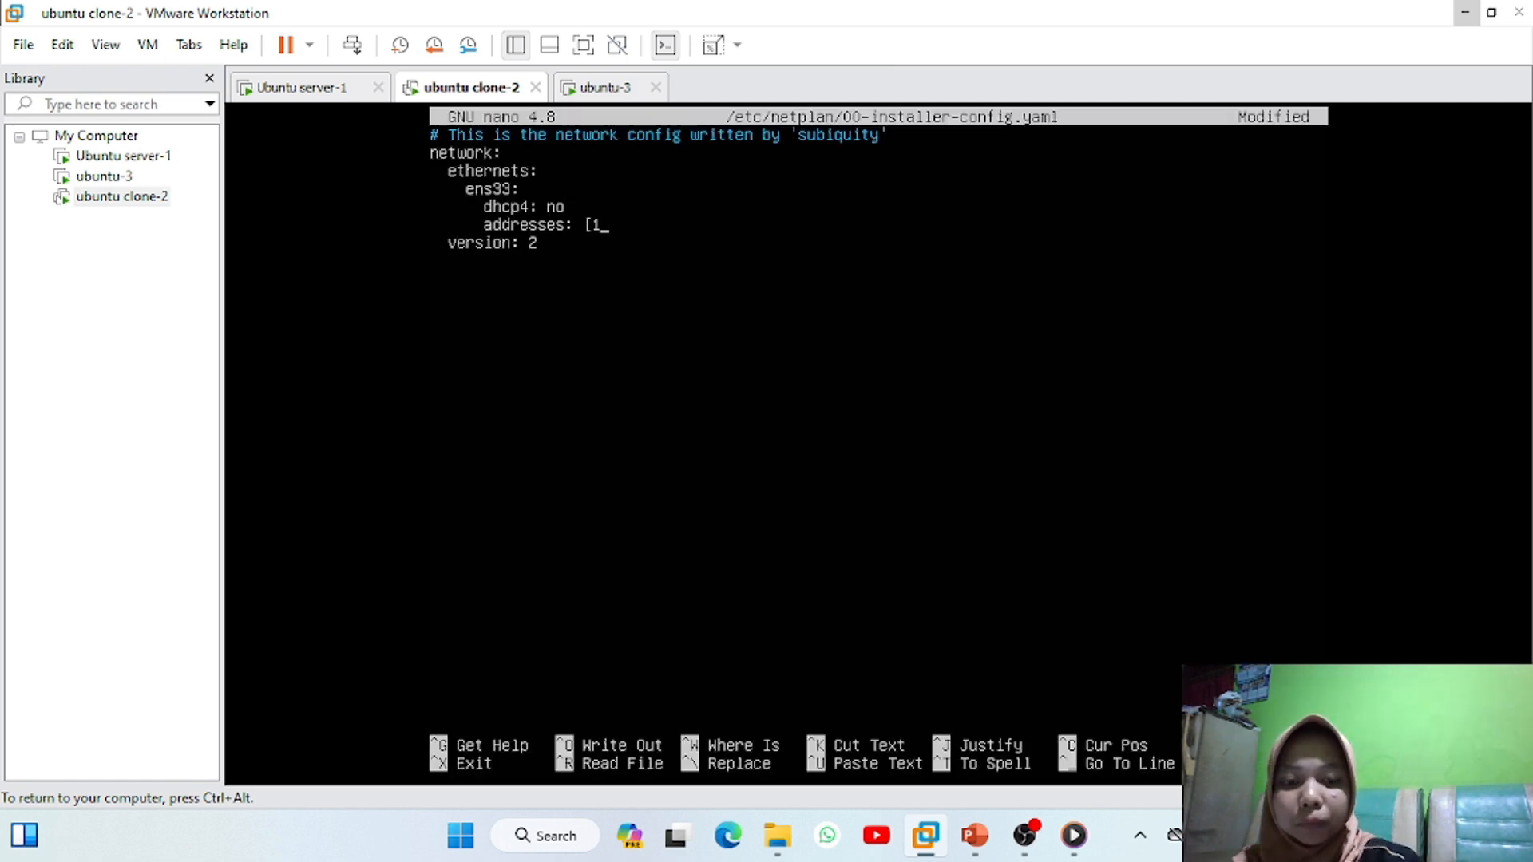
{"action": "type", "text": "92.168.1.2/24]"}
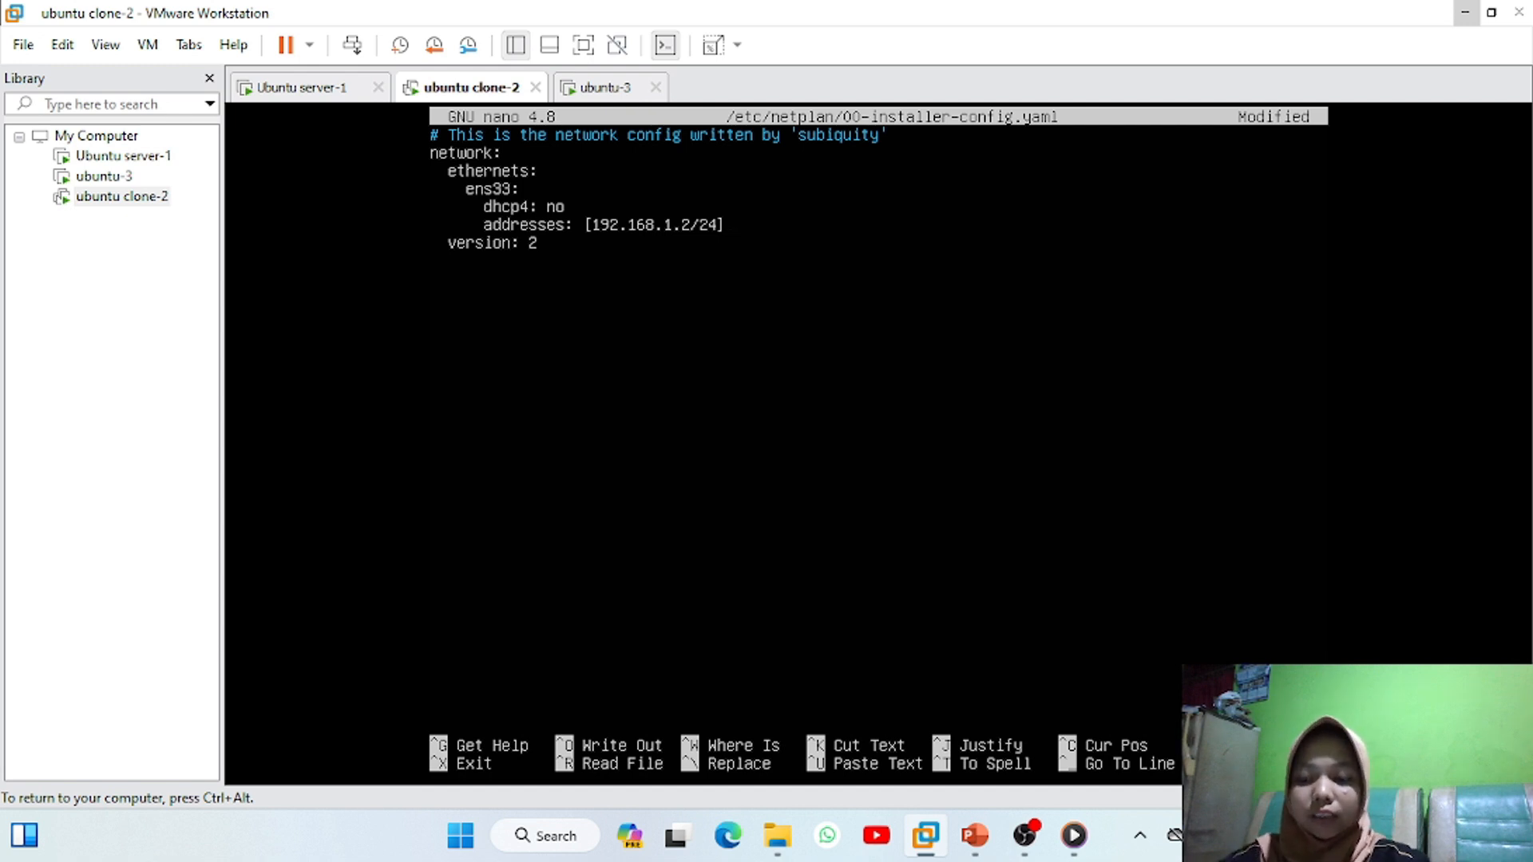
{"action": "key", "text": "ctrl+x"}
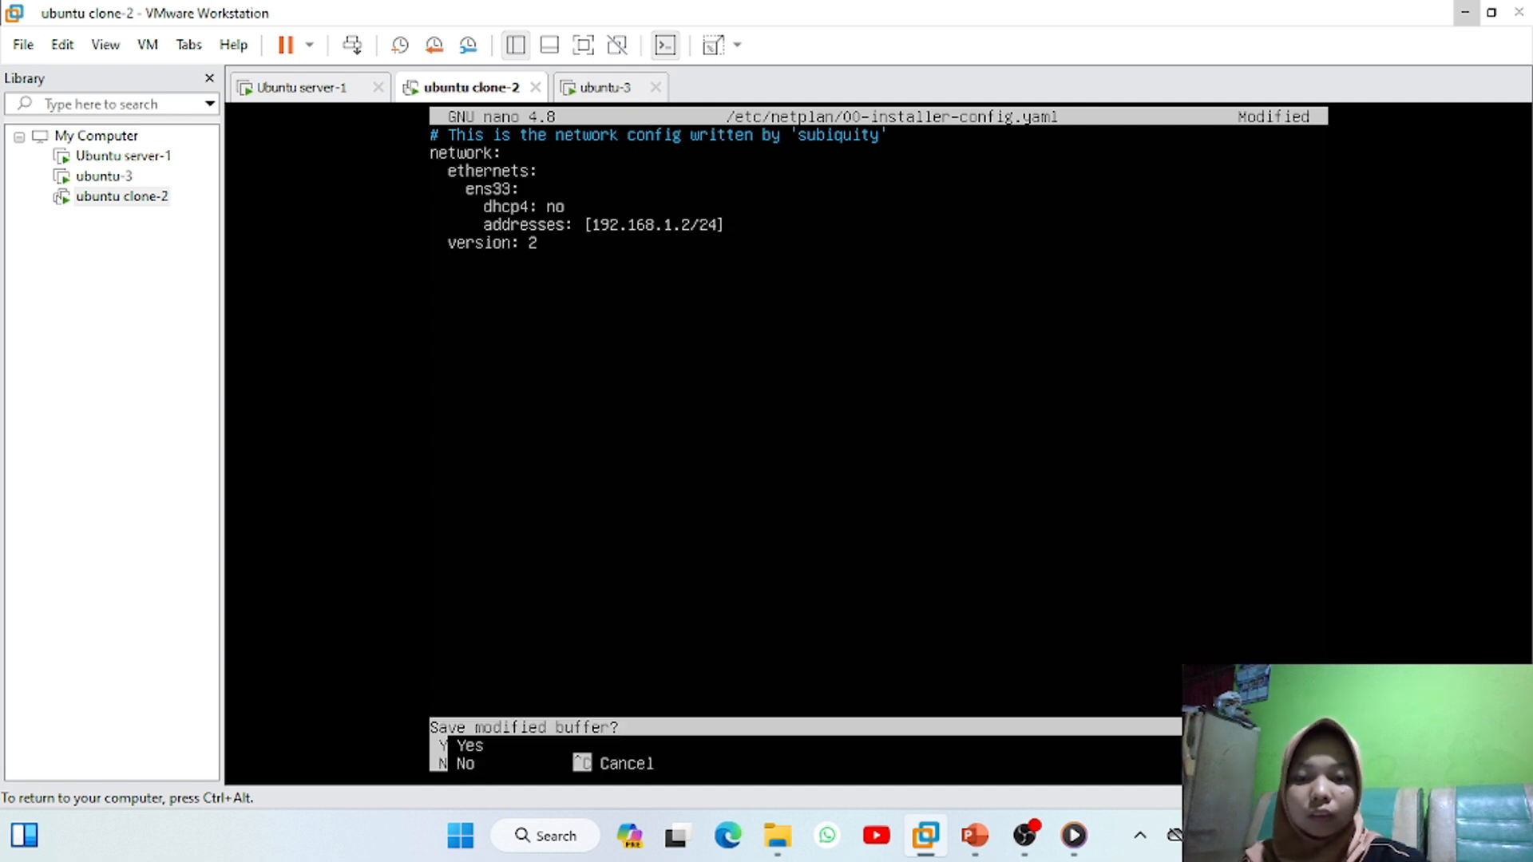
{"action": "key", "text": "y"}
{"action": "key", "text": "Return"}
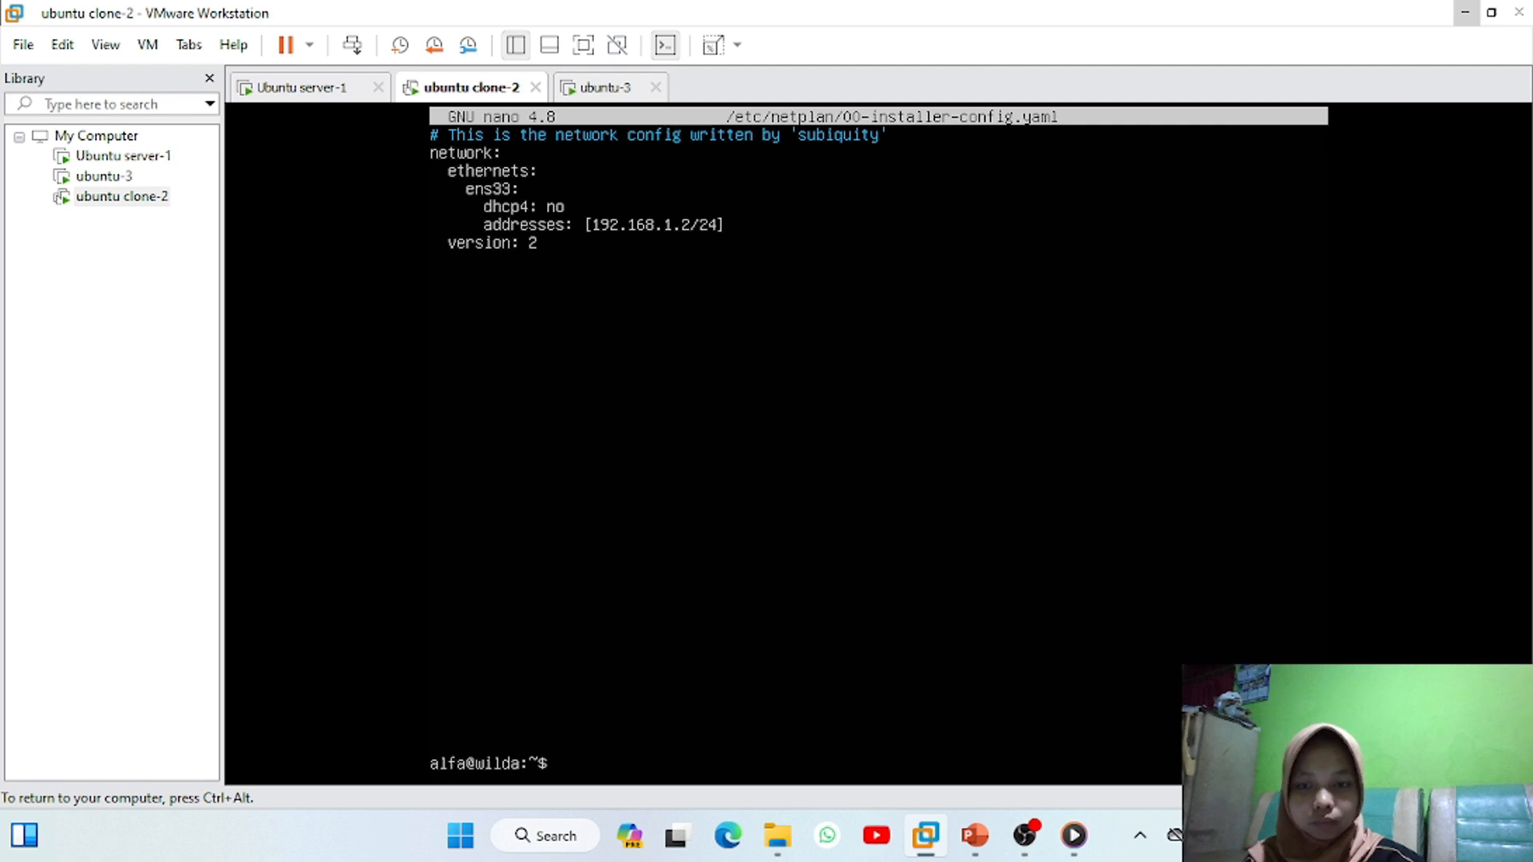
Run sudo netplan apply and ip address to confirm ens33 has 192.168.1.2/24
{"action": "key", "text": "Return"}
{"action": "key", "text": "Return"}
{"action": "type", "text": "sudo netplan apply"}
{"action": "key", "text": "Return"}
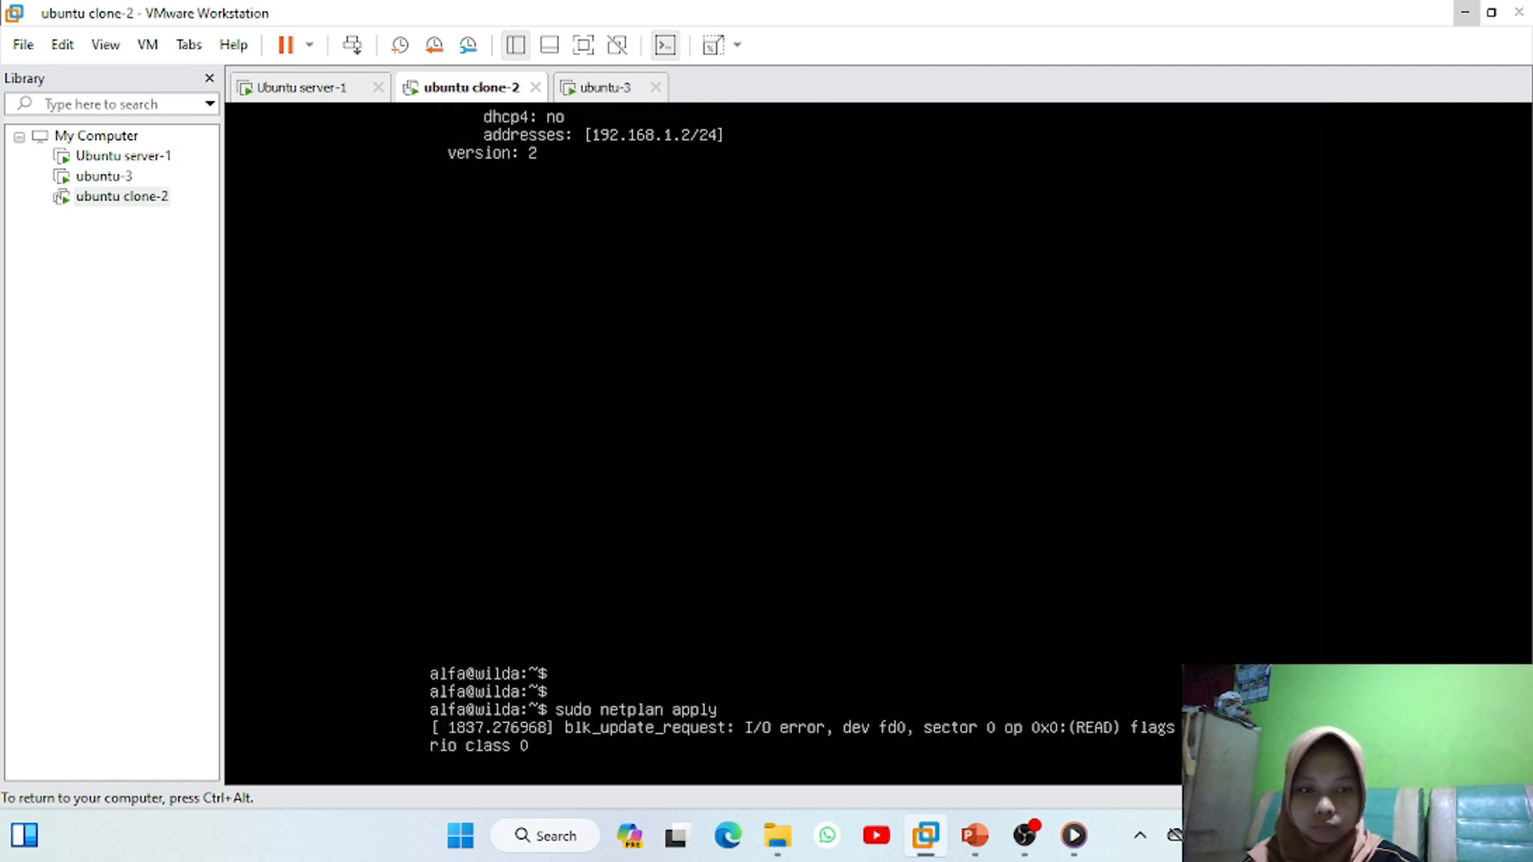
{"action": "type", "text": "ip address"}
{"action": "key", "text": "Return"}
{"action": "key", "text": "ctrl+alt"}
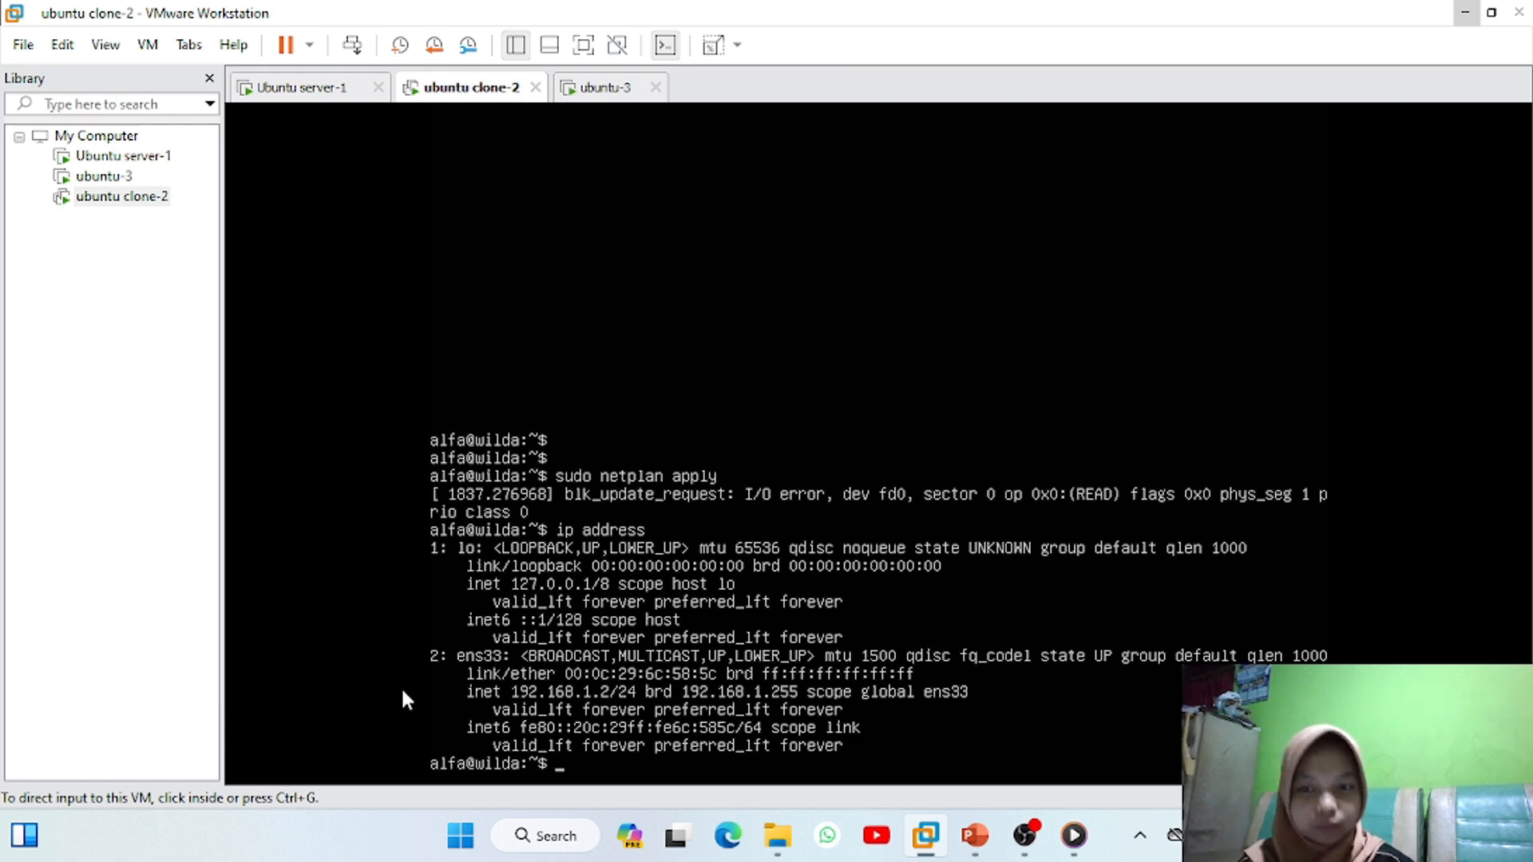
On ubuntu-3, add addresses: [192.168.1.3/24] under dhcp4 in the netplan config and save it
{"action": "left_click", "coordinate": [614, 88]}
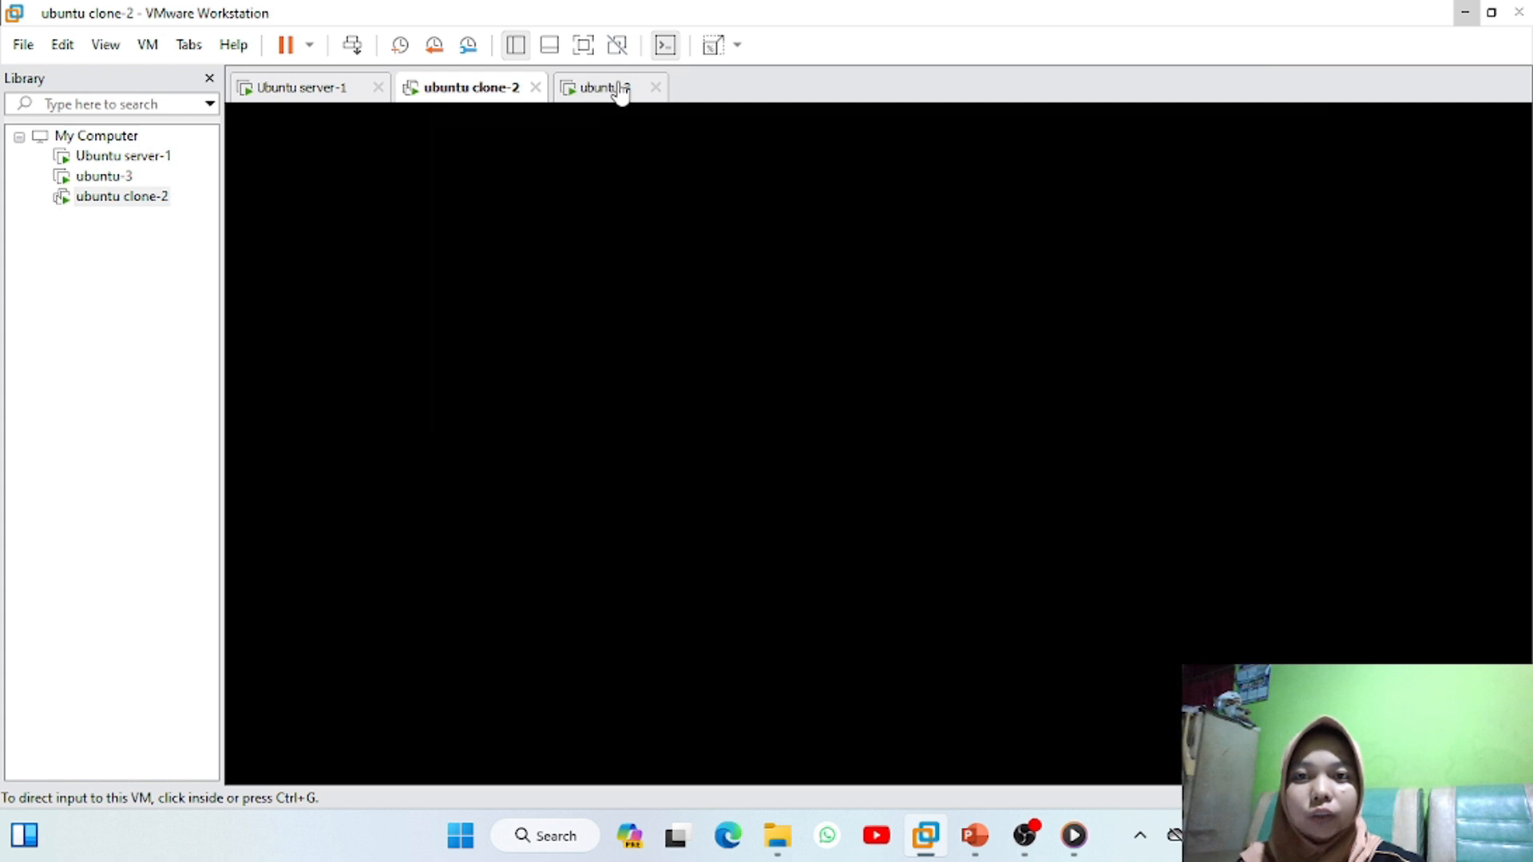
{"action": "left_click", "coordinate": [537, 397]}
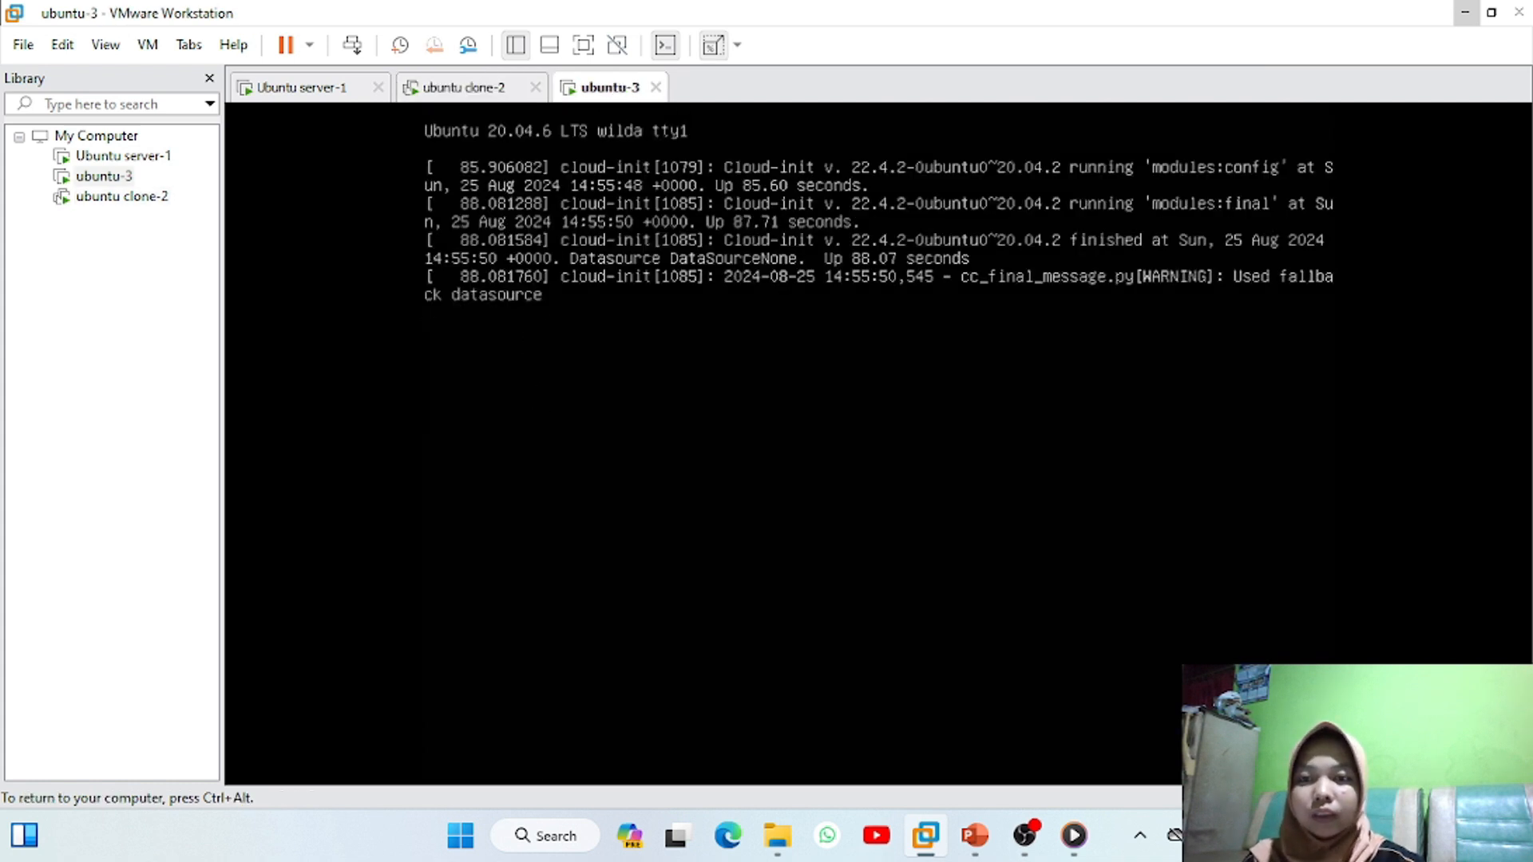
{"action": "key", "text": "Return"}
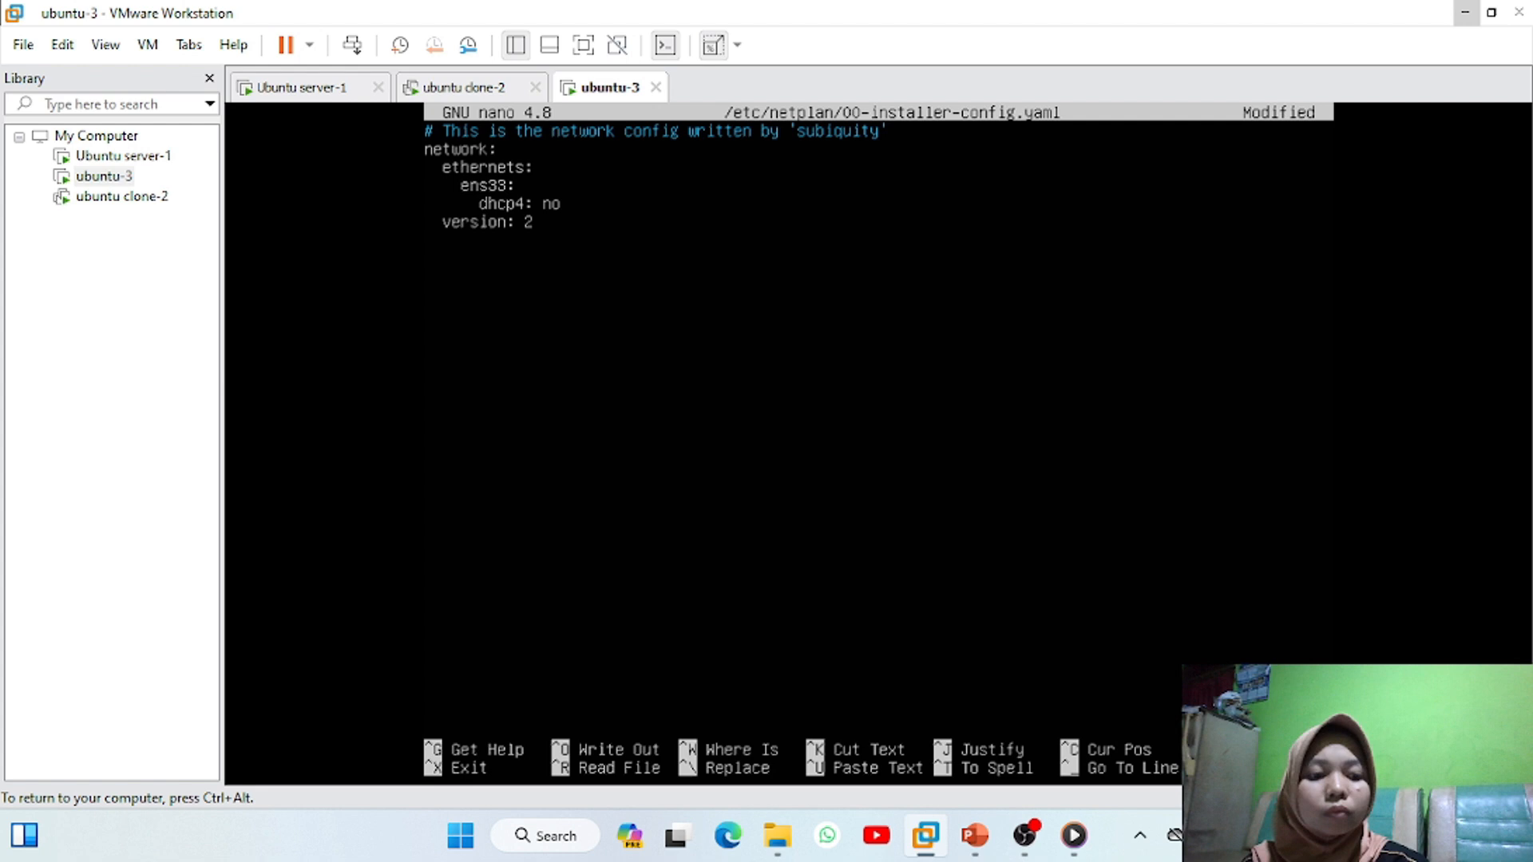
{"action": "key", "text": "Return"}
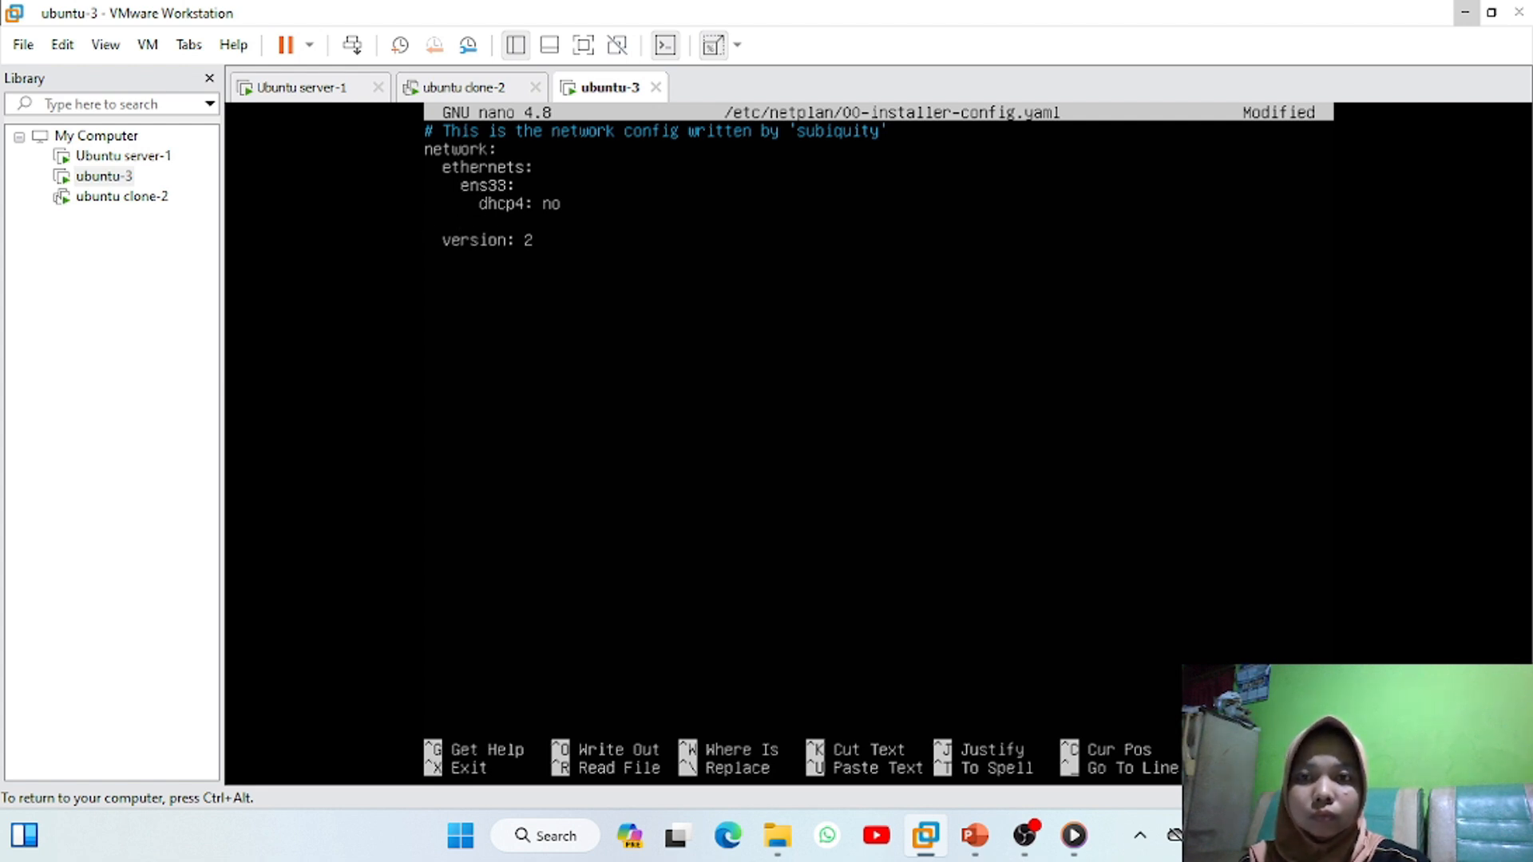
{"action": "type", "text": "a"}
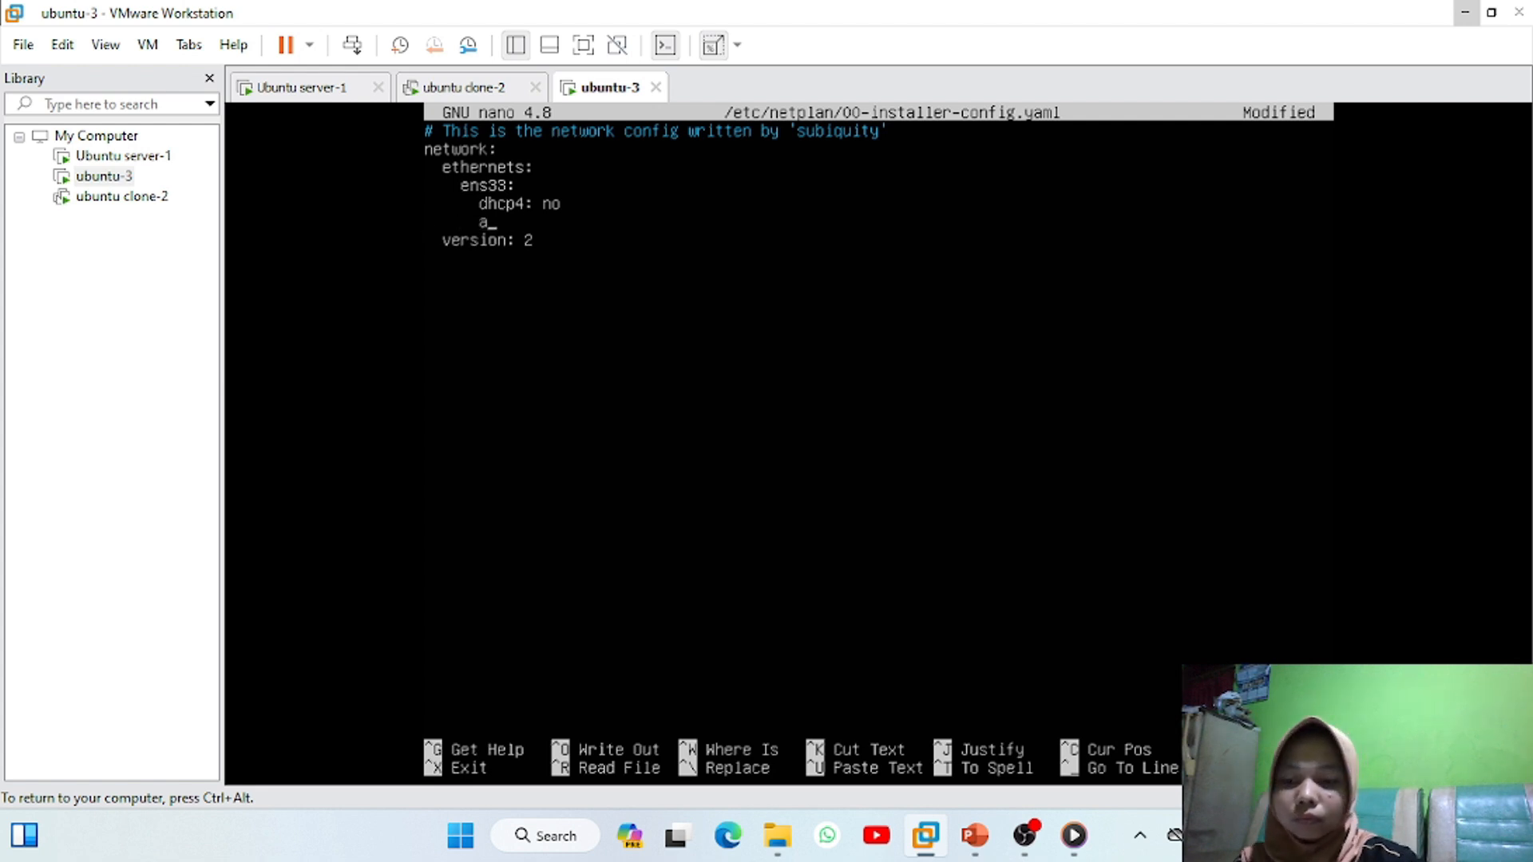
{"action": "type", "text": "ddress"}
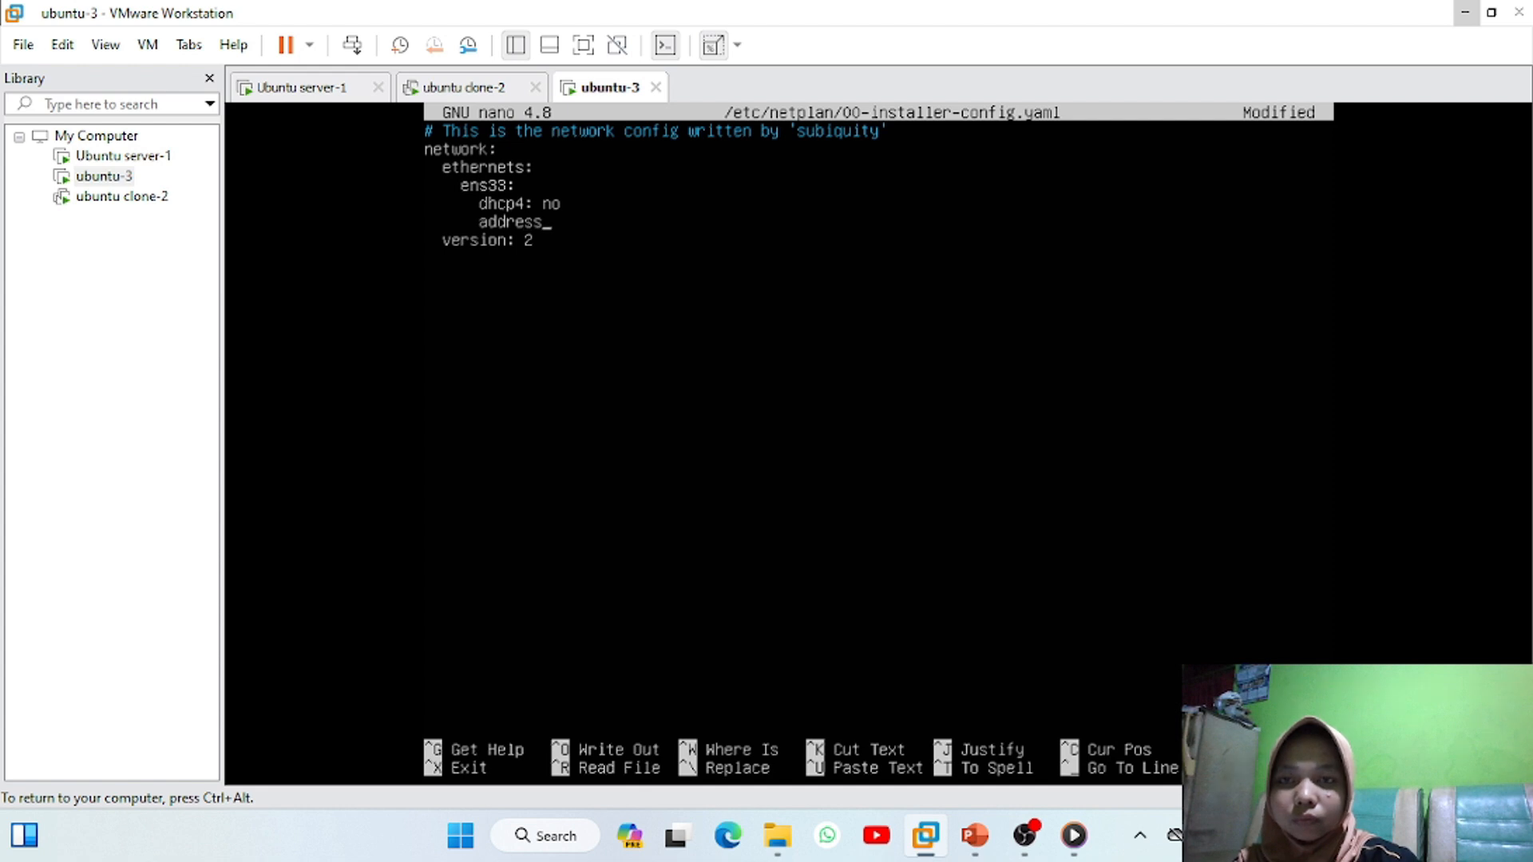
{"action": "type", "text": "es:"}
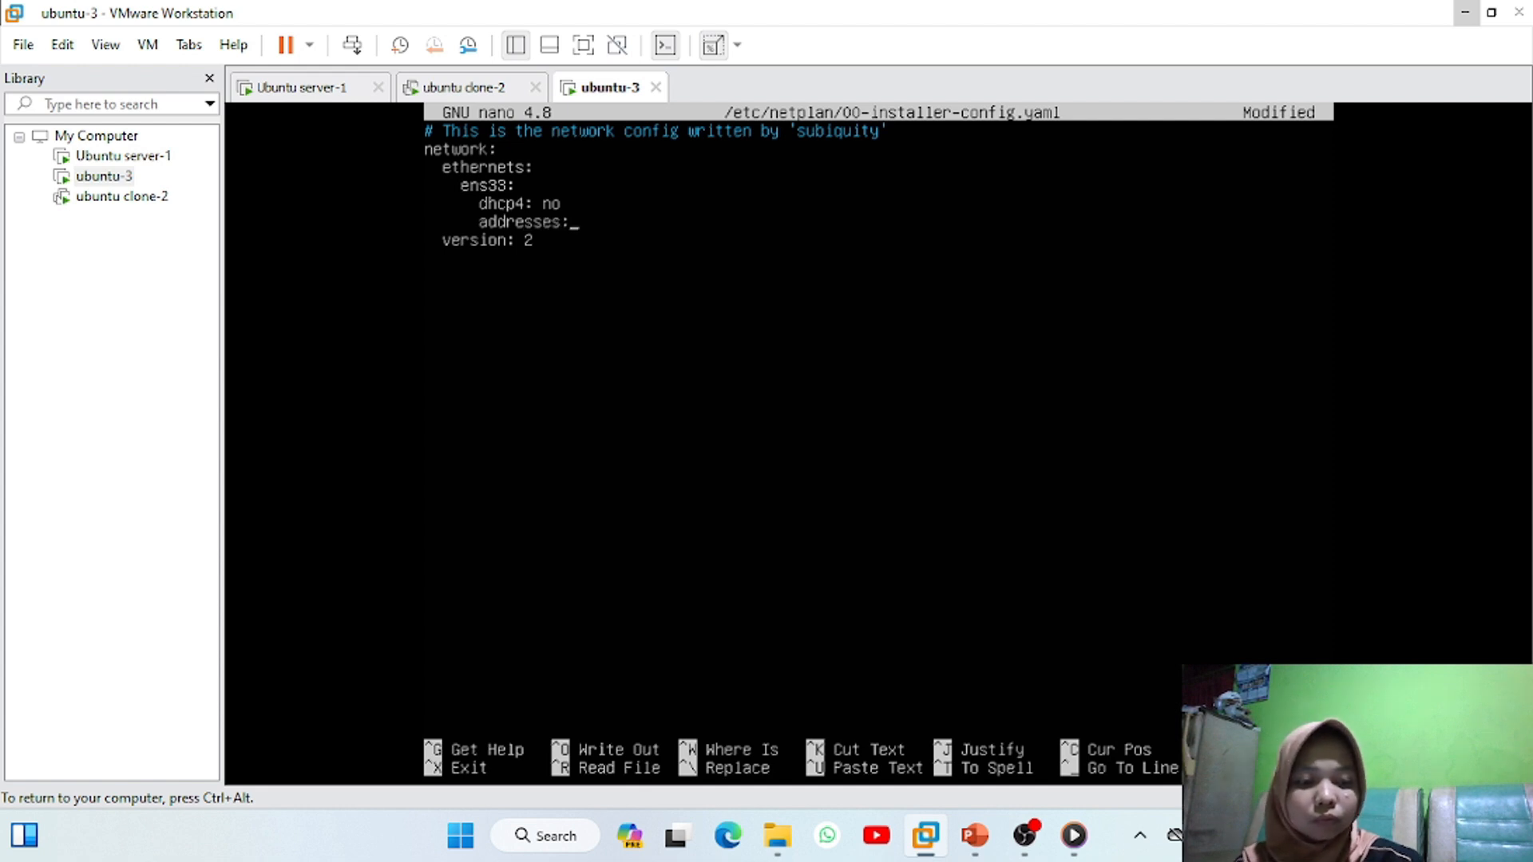
{"action": "type", "text": " [1"}
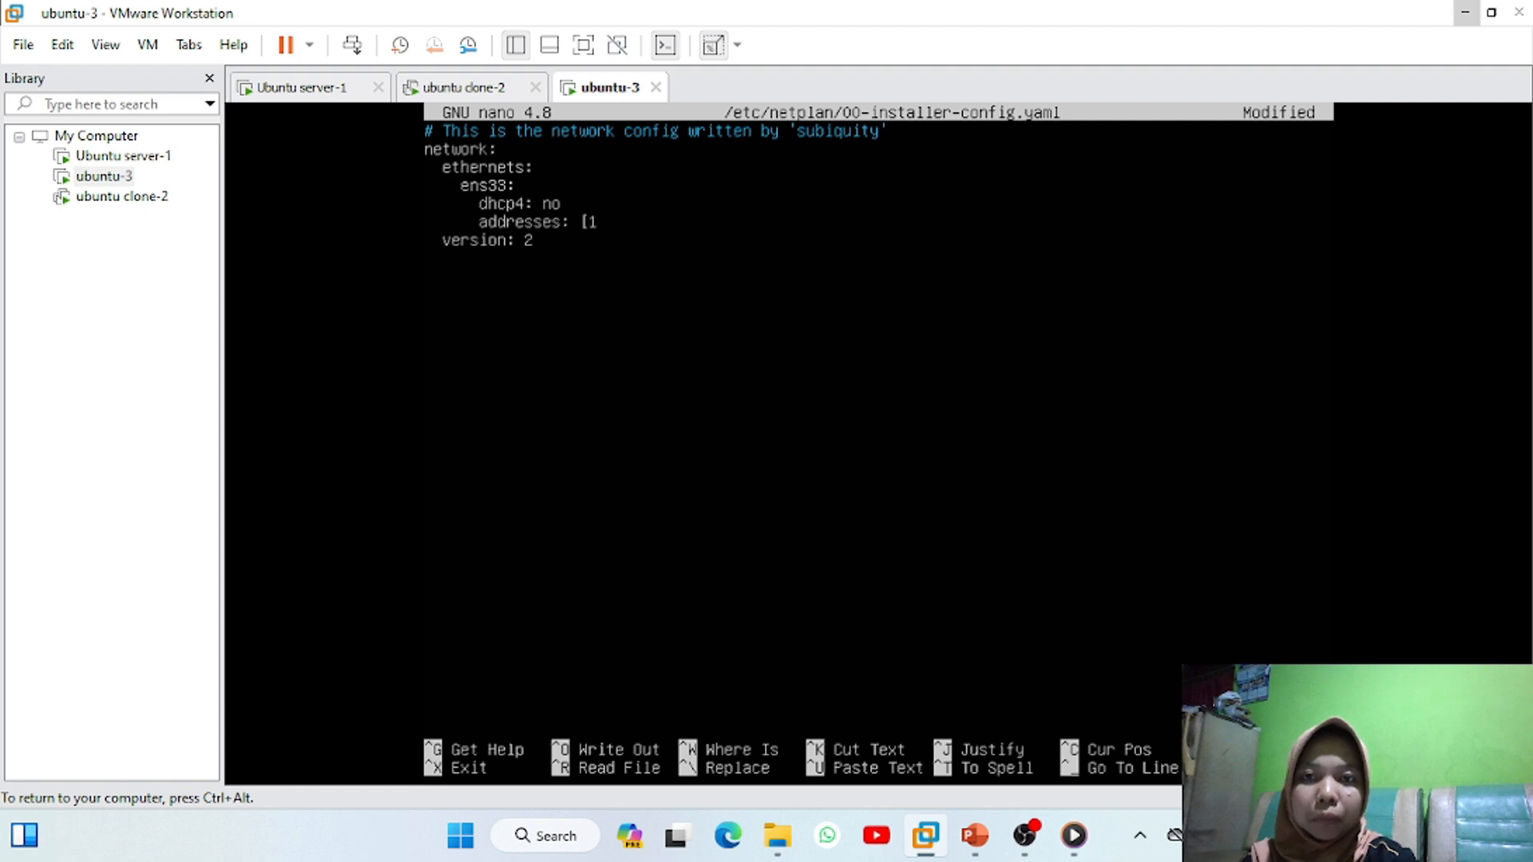
Run sudo netplan apply and ip address to confirm ens33 has 192.168.1.3/24
{"action": "type", "text": "sud"}
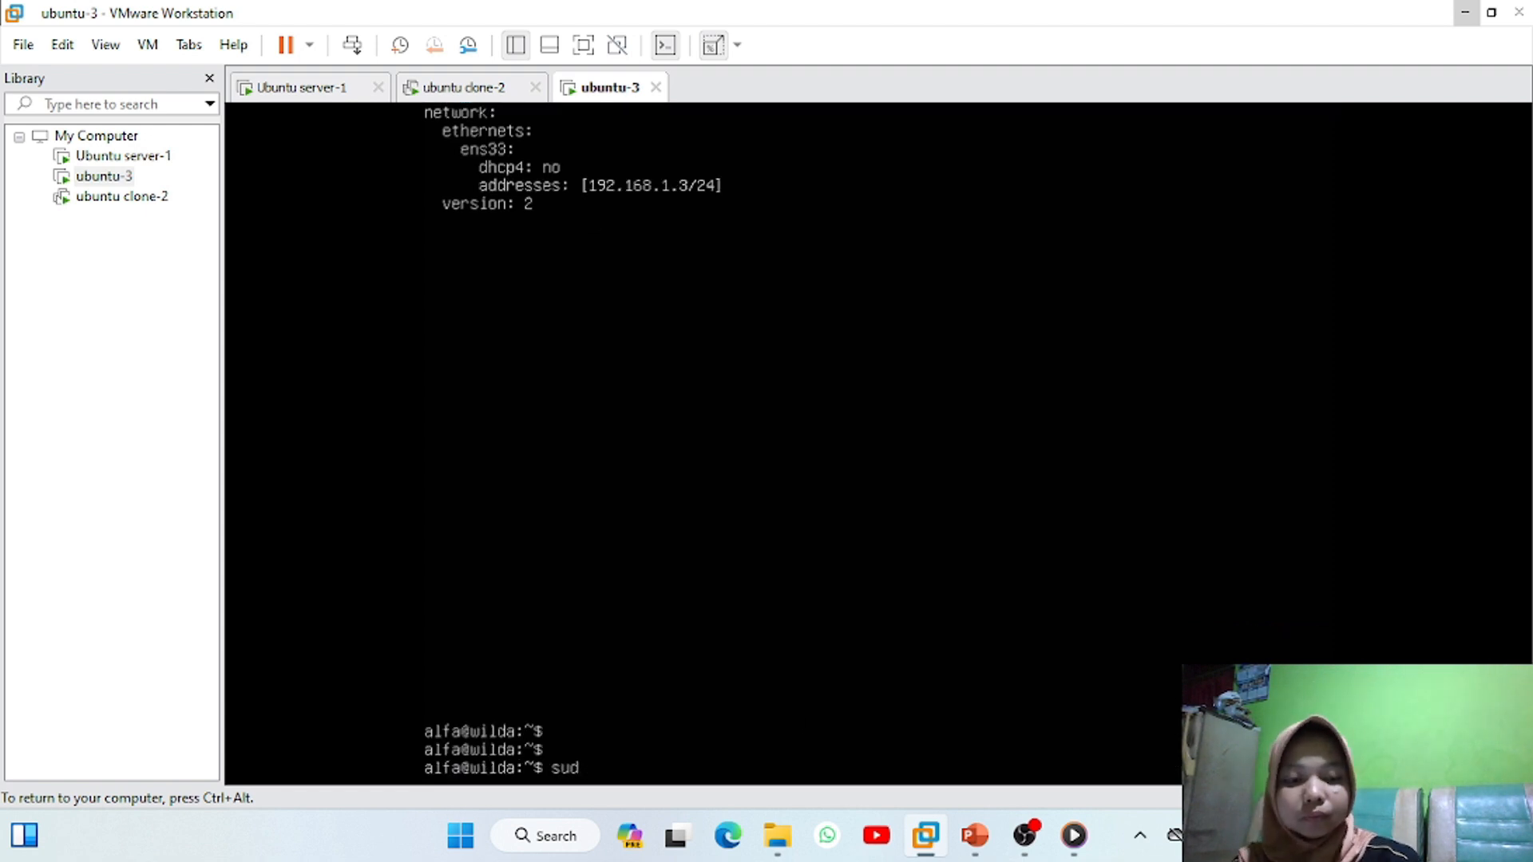
{"action": "type", "text": "o netplan apply"}
{"action": "key", "text": "Return"}
{"action": "type", "text": "ip add"}
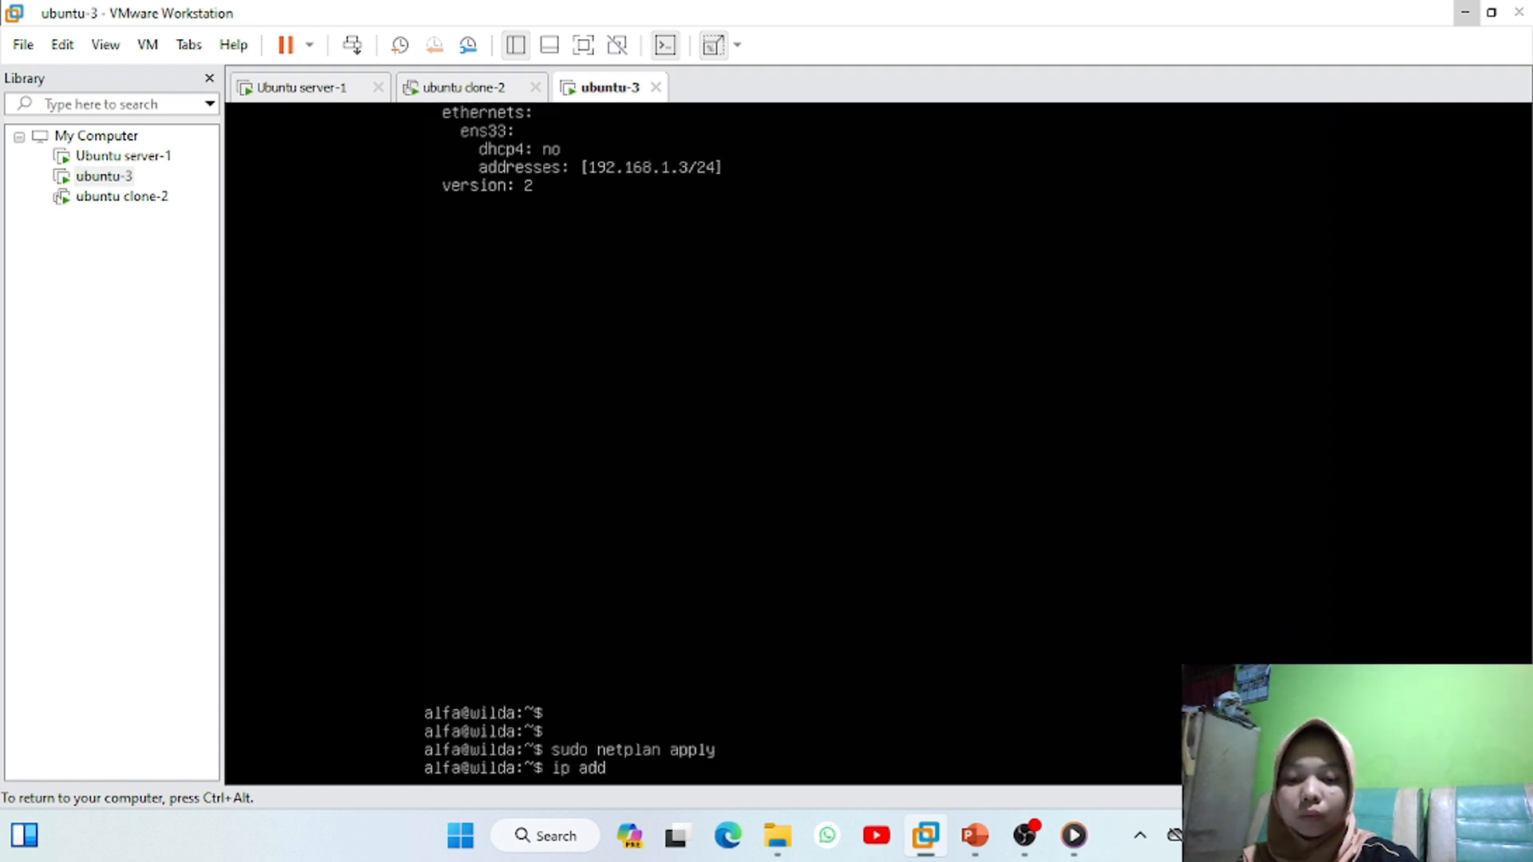
{"action": "type", "text": "ress"}
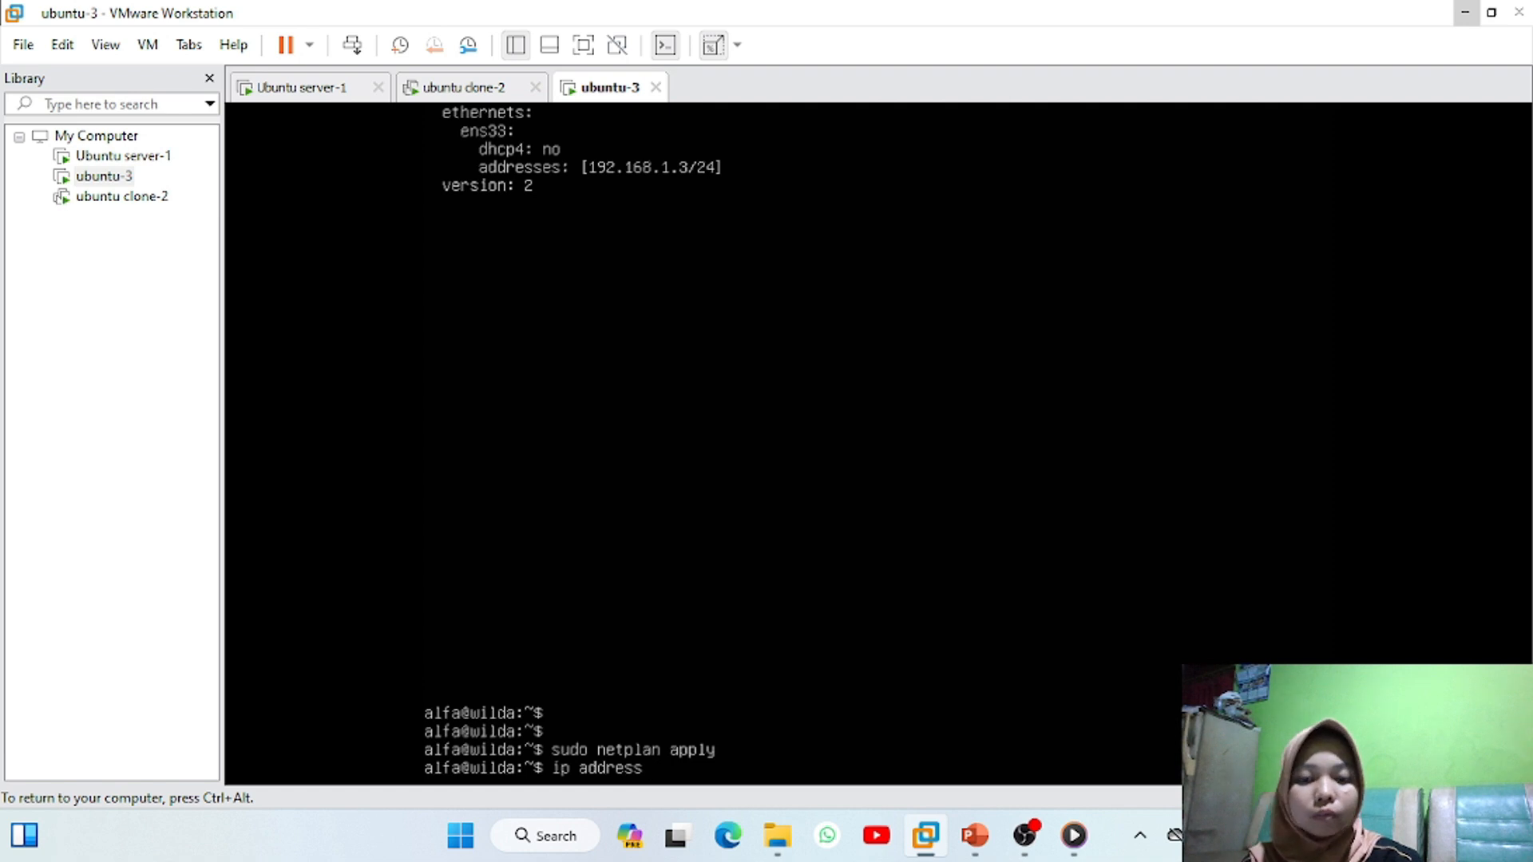
{"action": "key", "text": "Return"}
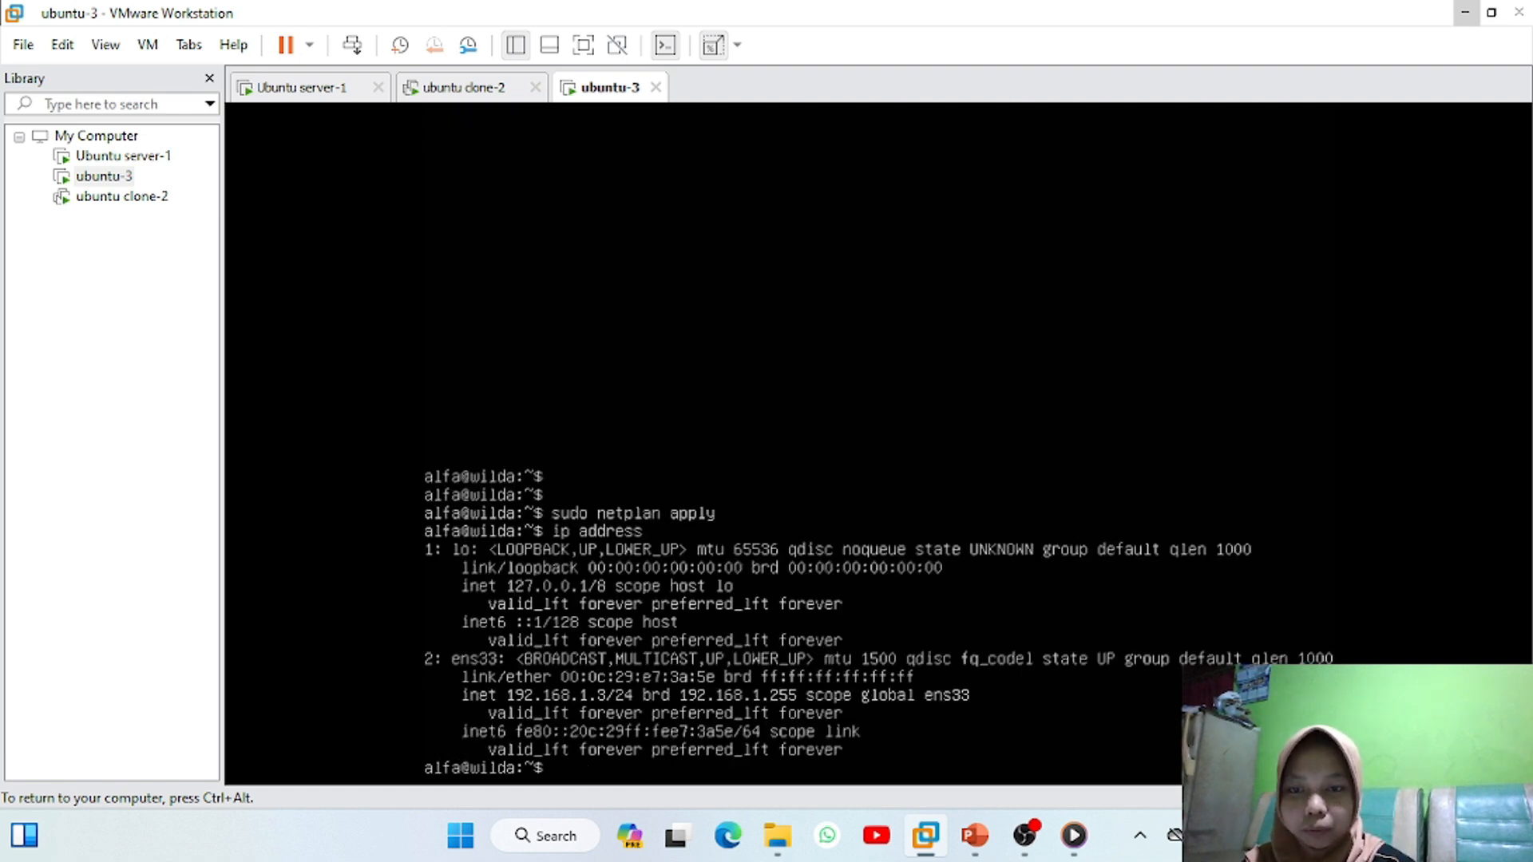
{"action": "key", "text": "ctrl+alt"}
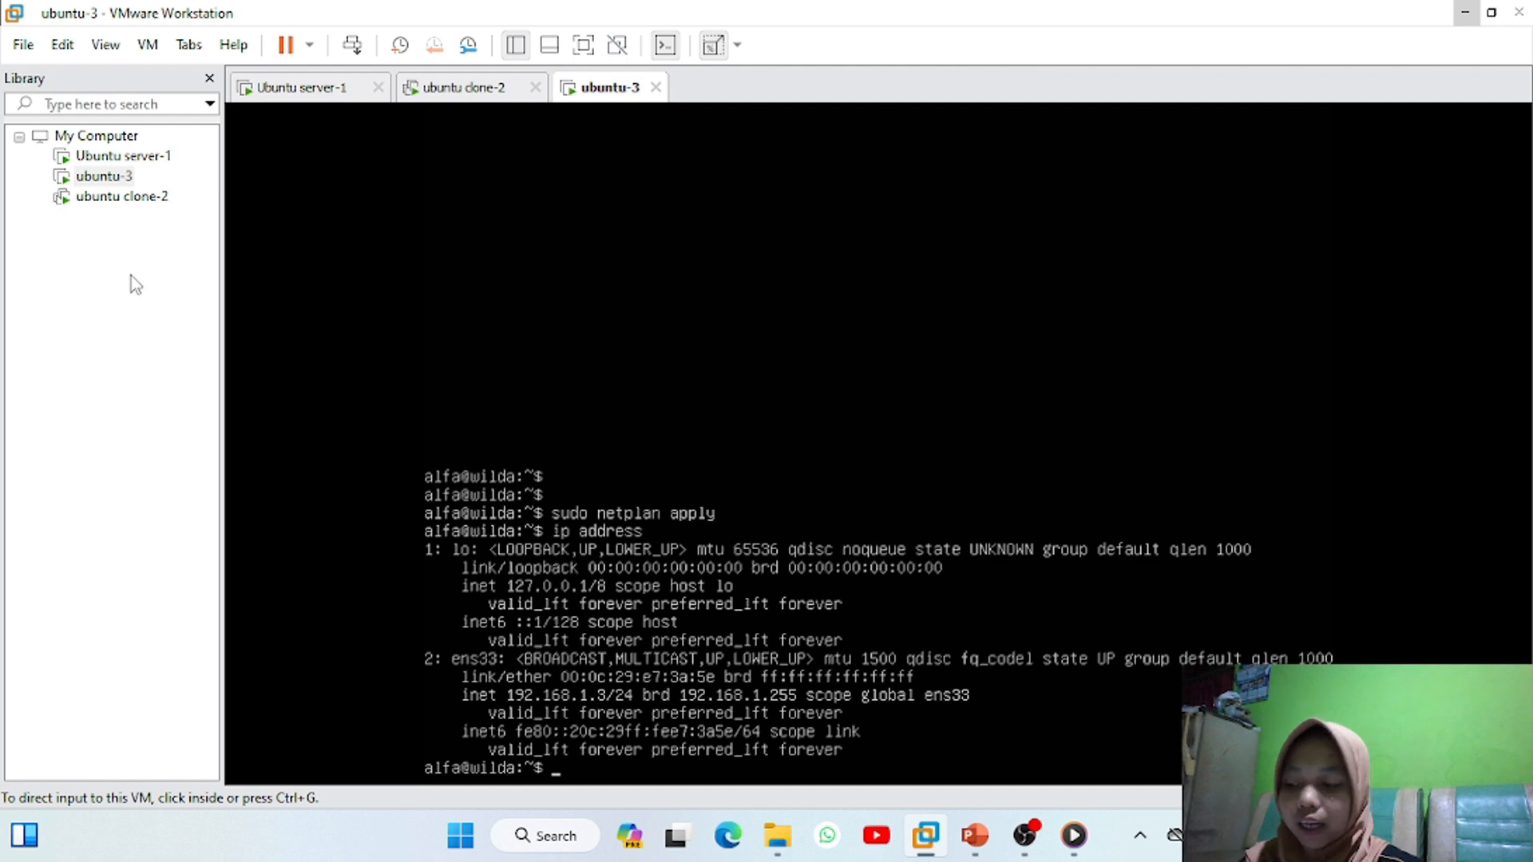
From ubuntu-3, ping 192.168.1.1 and then 192.168.1.2, stopping each to read 0% packet loss
{"action": "left_click", "coordinate": [278, 274]}
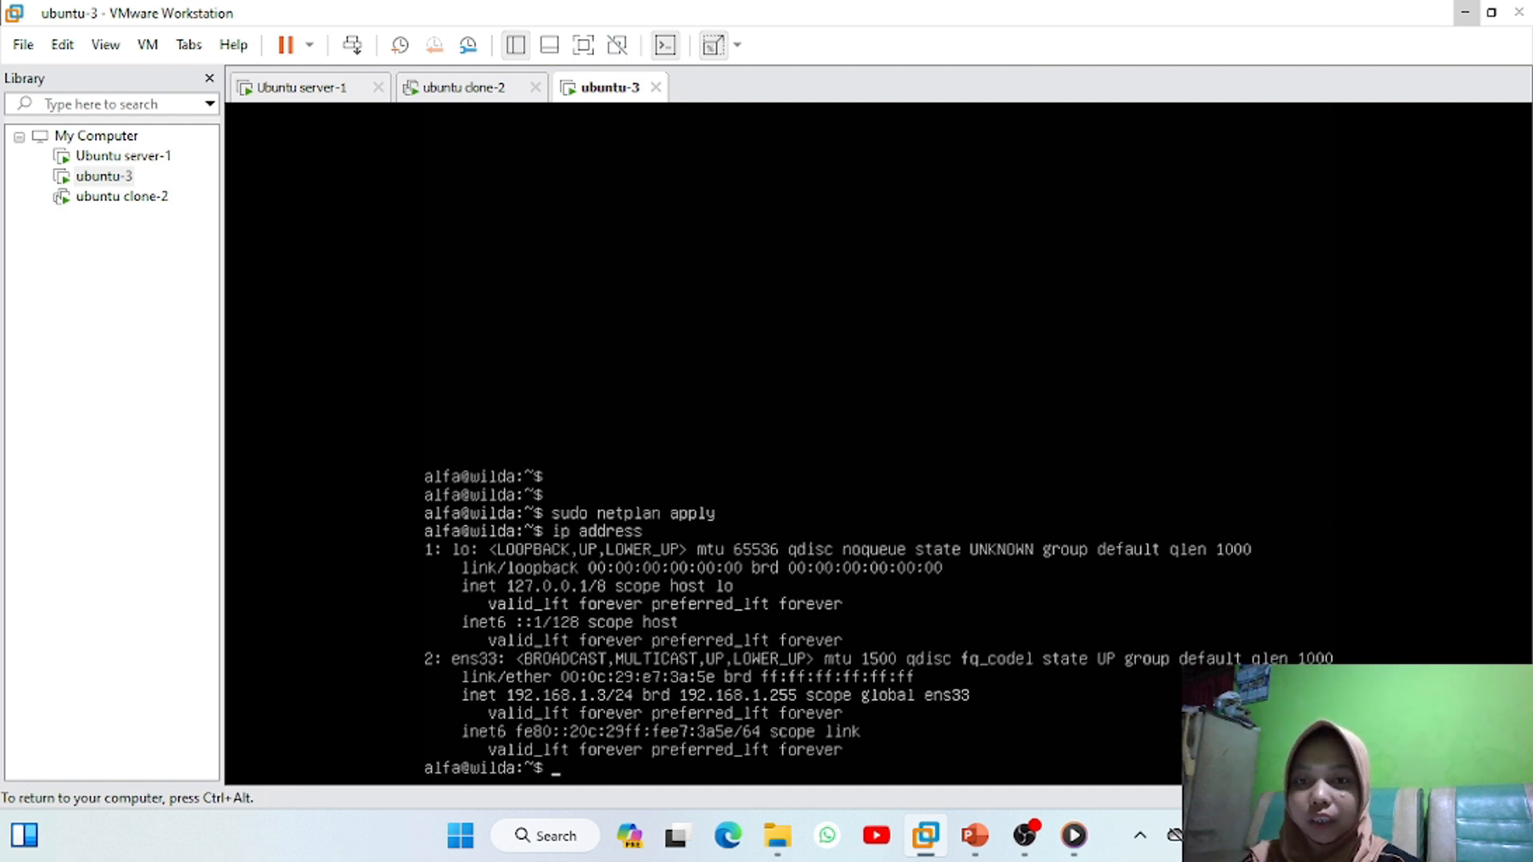
{"action": "key", "text": "Return"}
{"action": "key", "text": "Return"}
{"action": "key", "text": "Return"}
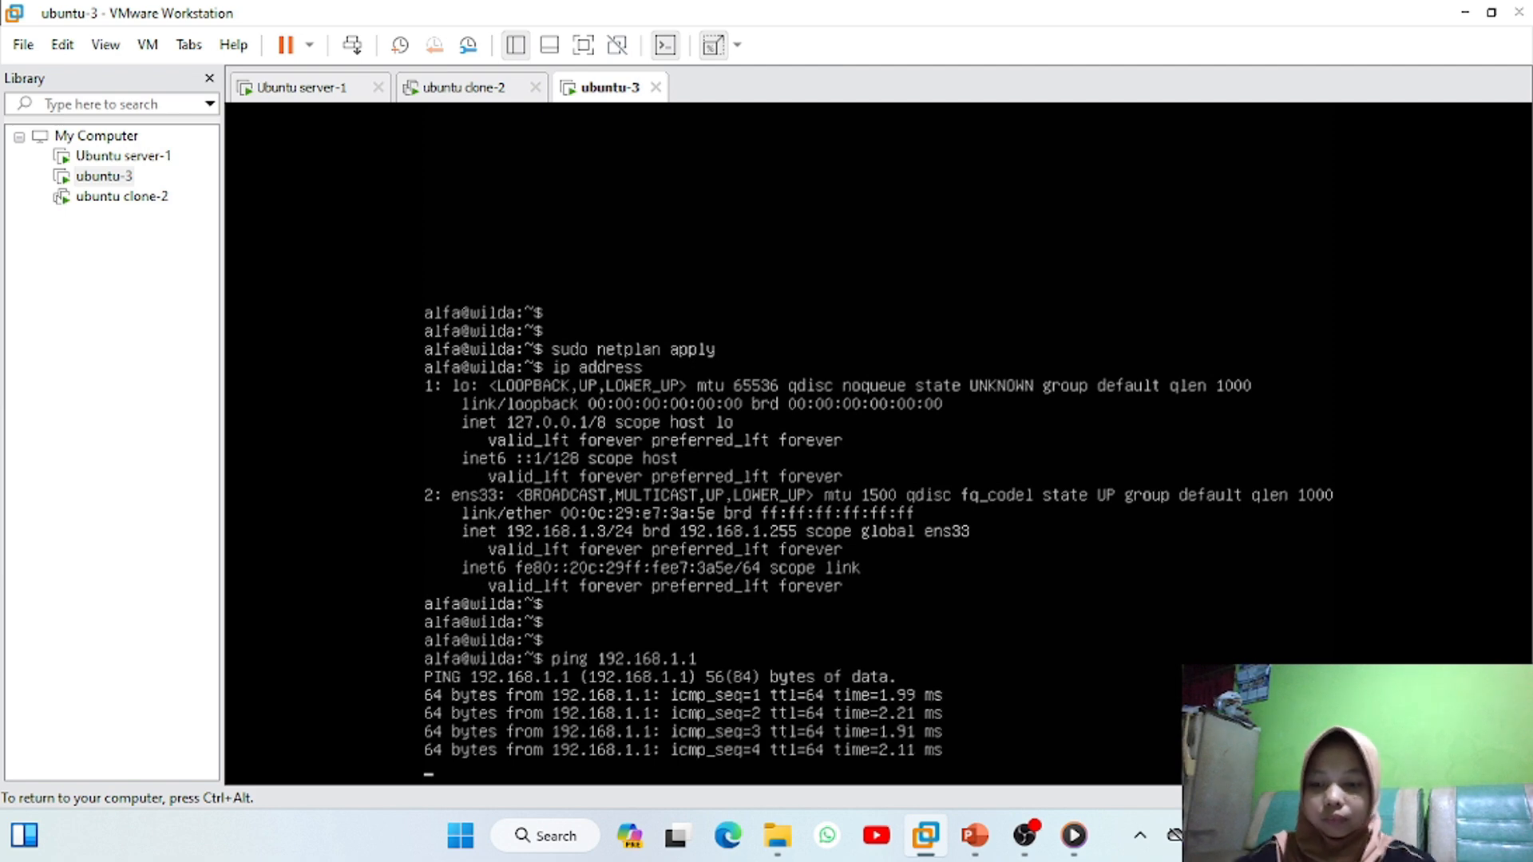
{"action": "key", "text": "ctrl+c"}
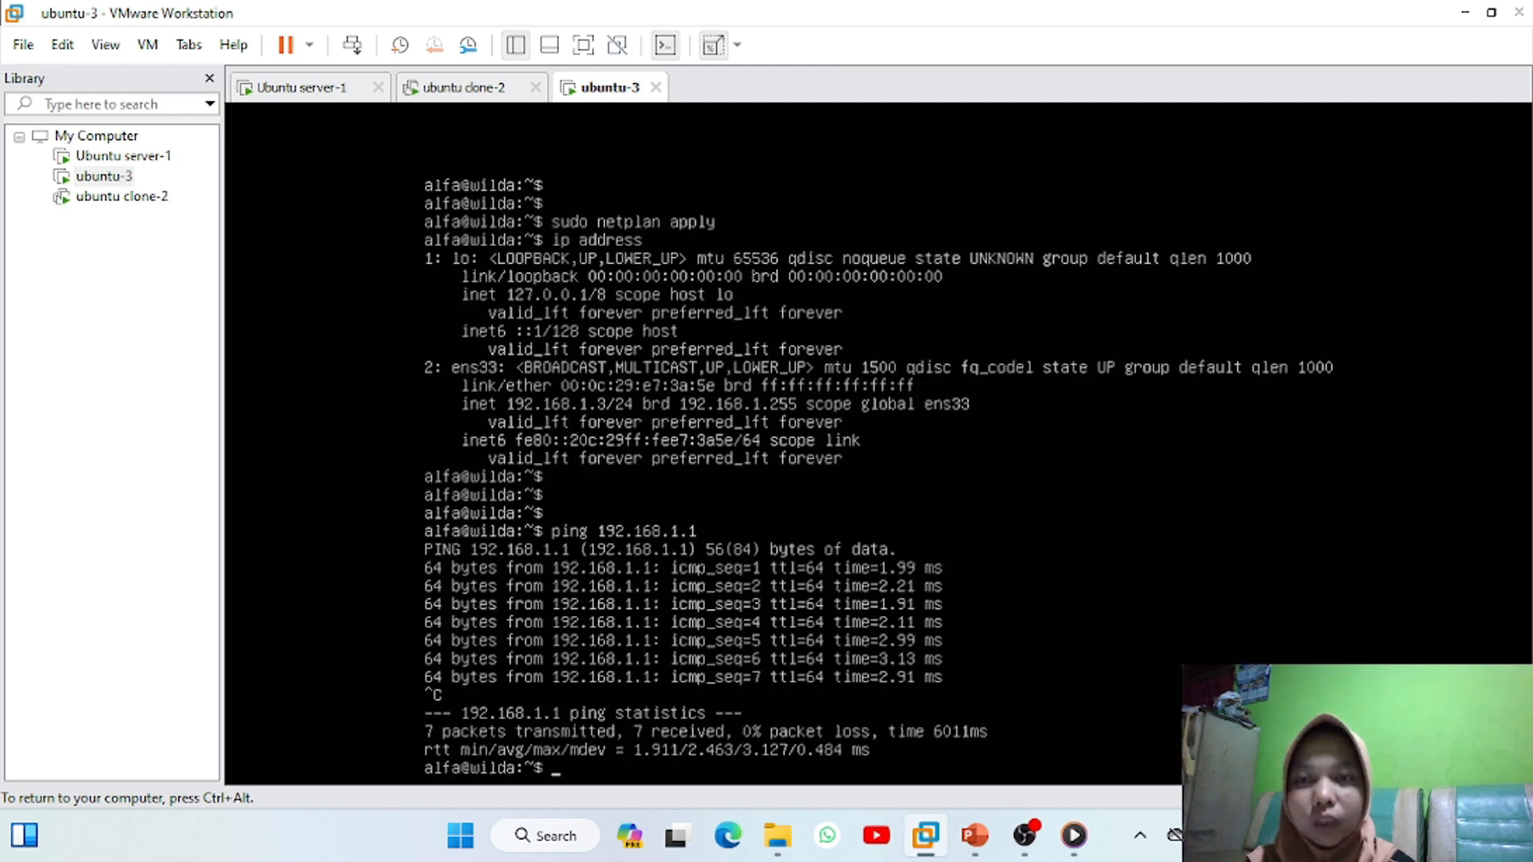
{"action": "key", "text": "ctrl+alt"}
{"action": "left_click", "coordinate": [466, 94]}
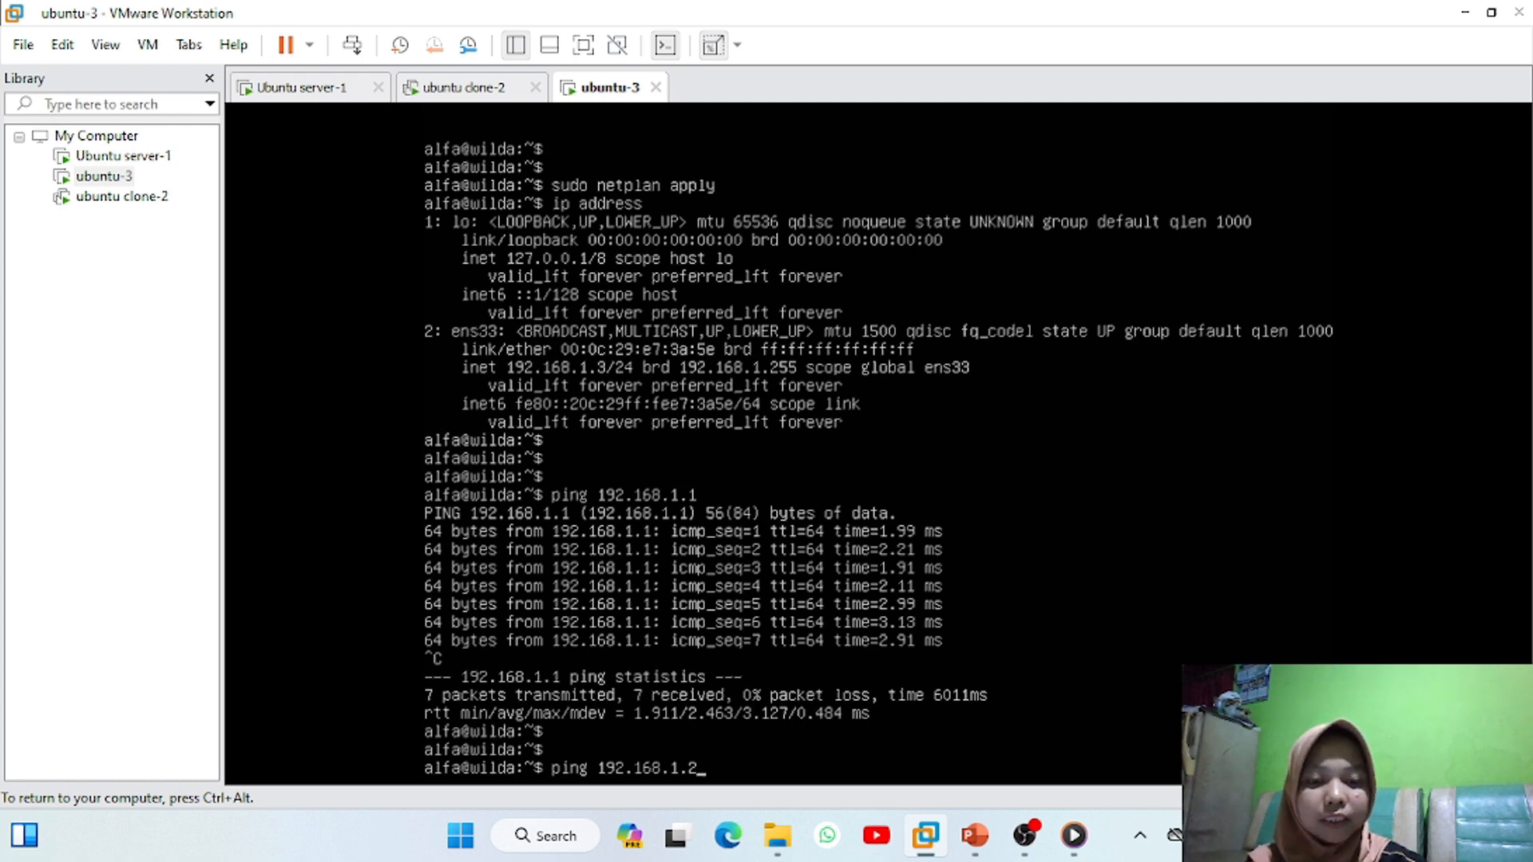
{"action": "key", "text": "Return"}
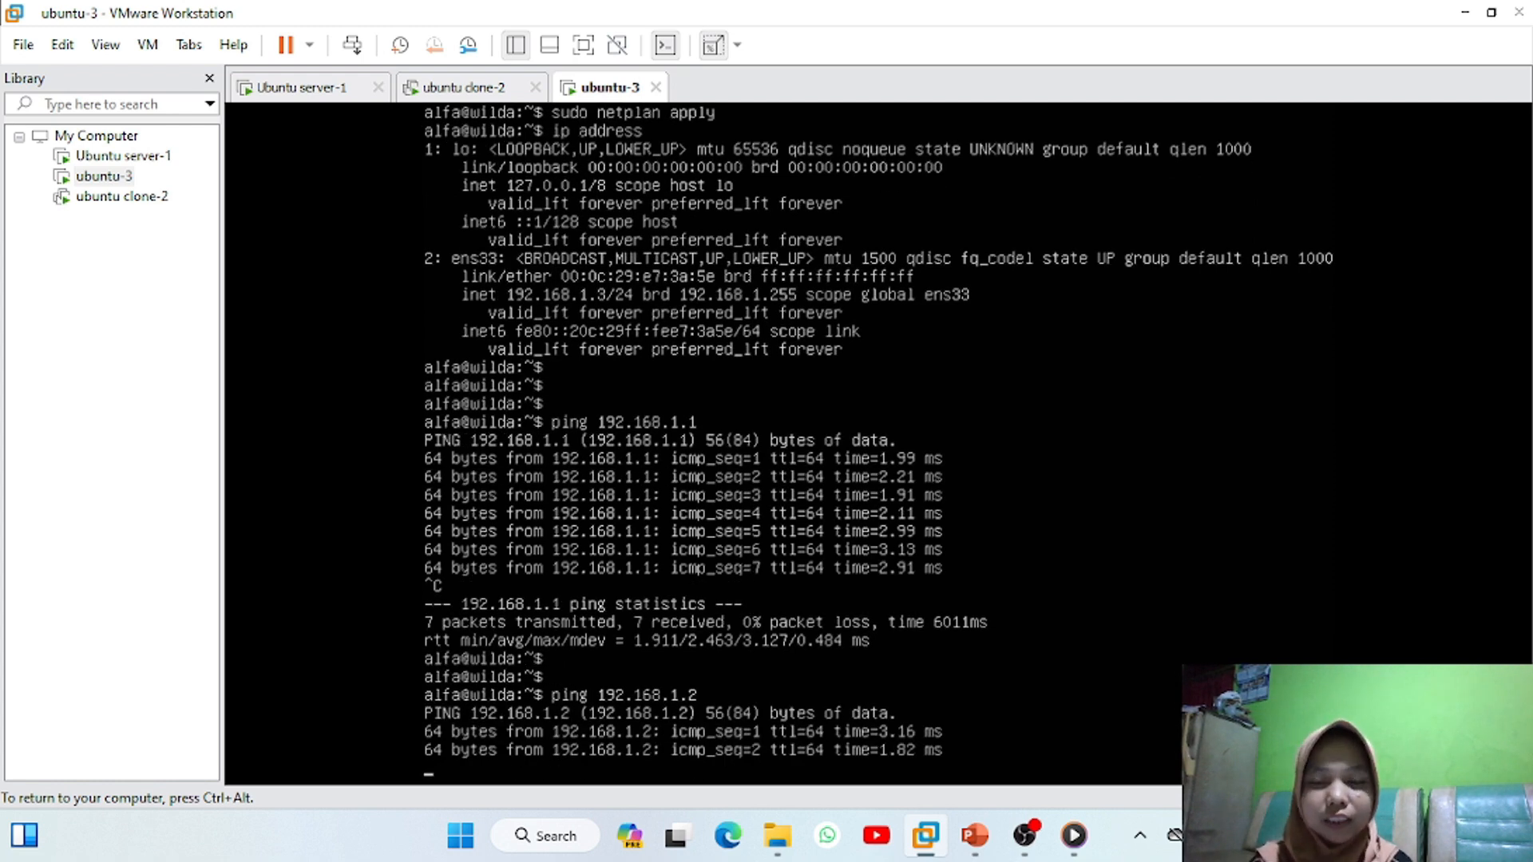
{"action": "key", "text": "ctrl+c"}
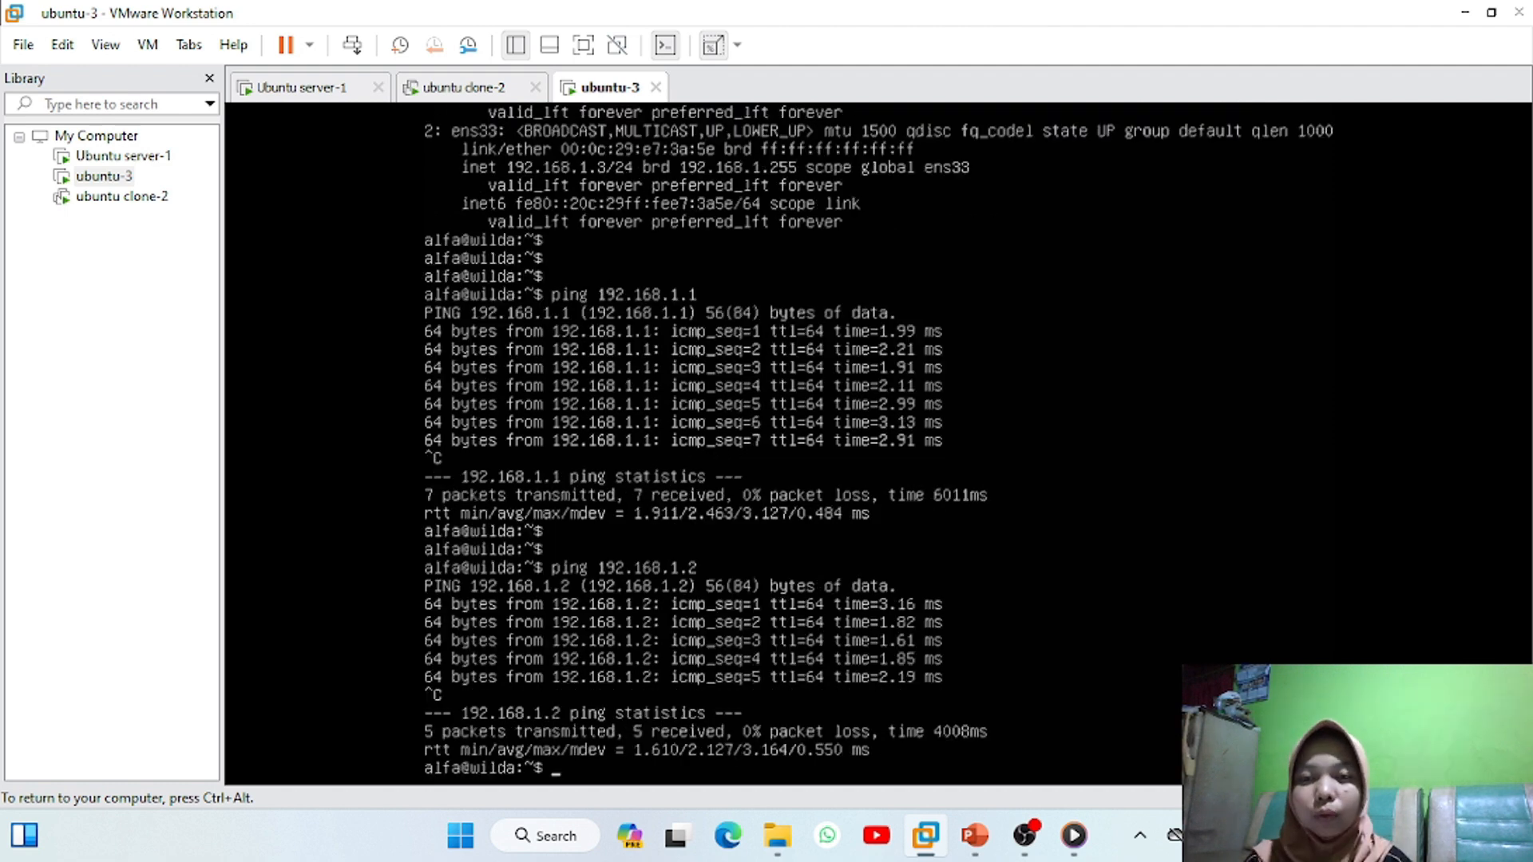
{"action": "key", "text": "ctrl+alt"}
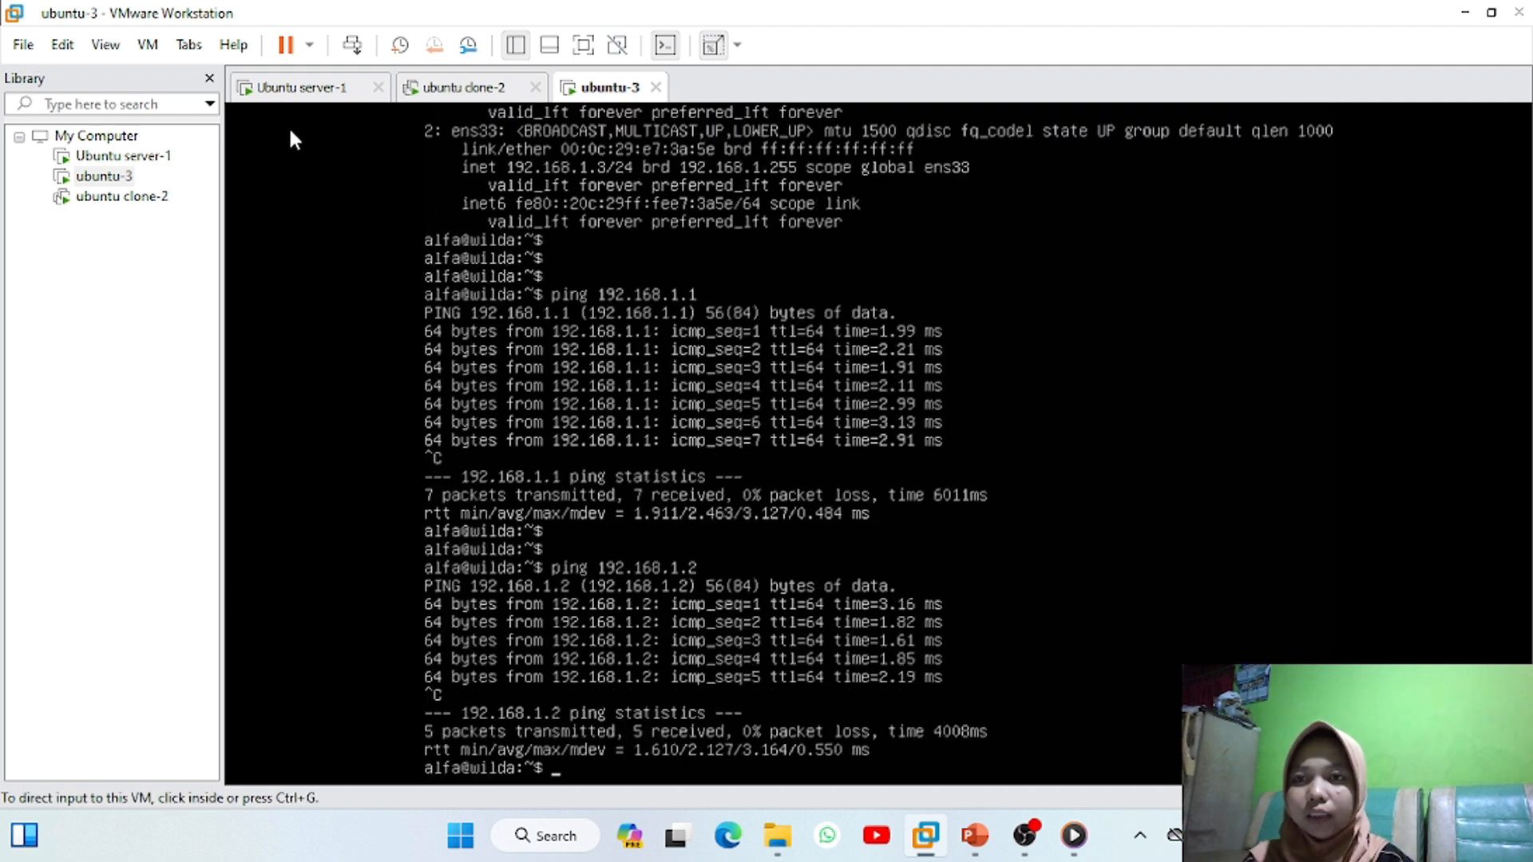
In Ubuntu server-1's console, ping 192.168.1.2 and confirm 0% packet loss
{"action": "left_click", "coordinate": [292, 92]}
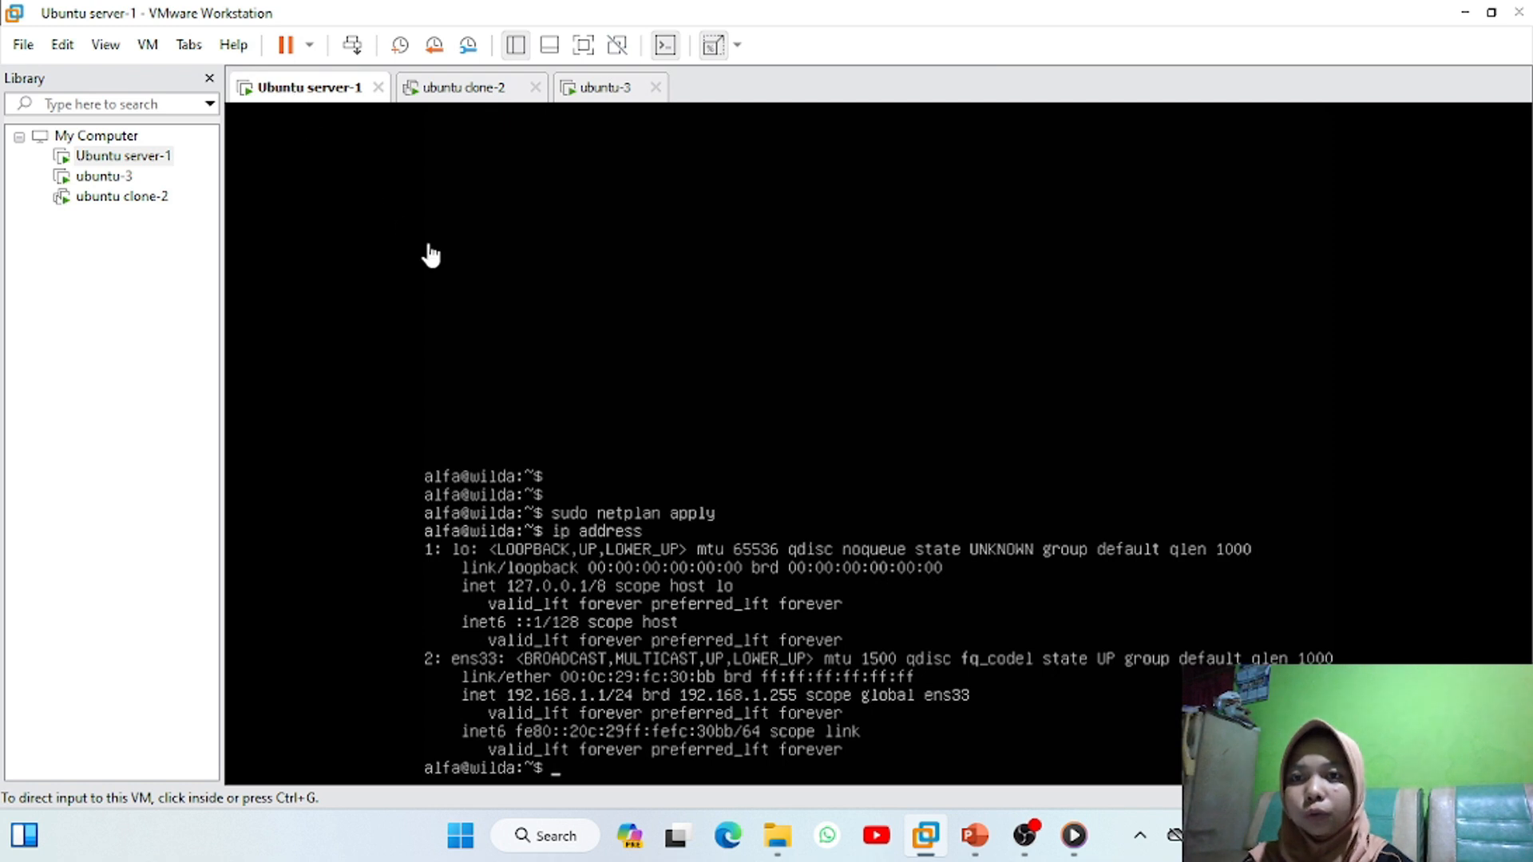
{"action": "left_click", "coordinate": [788, 439]}
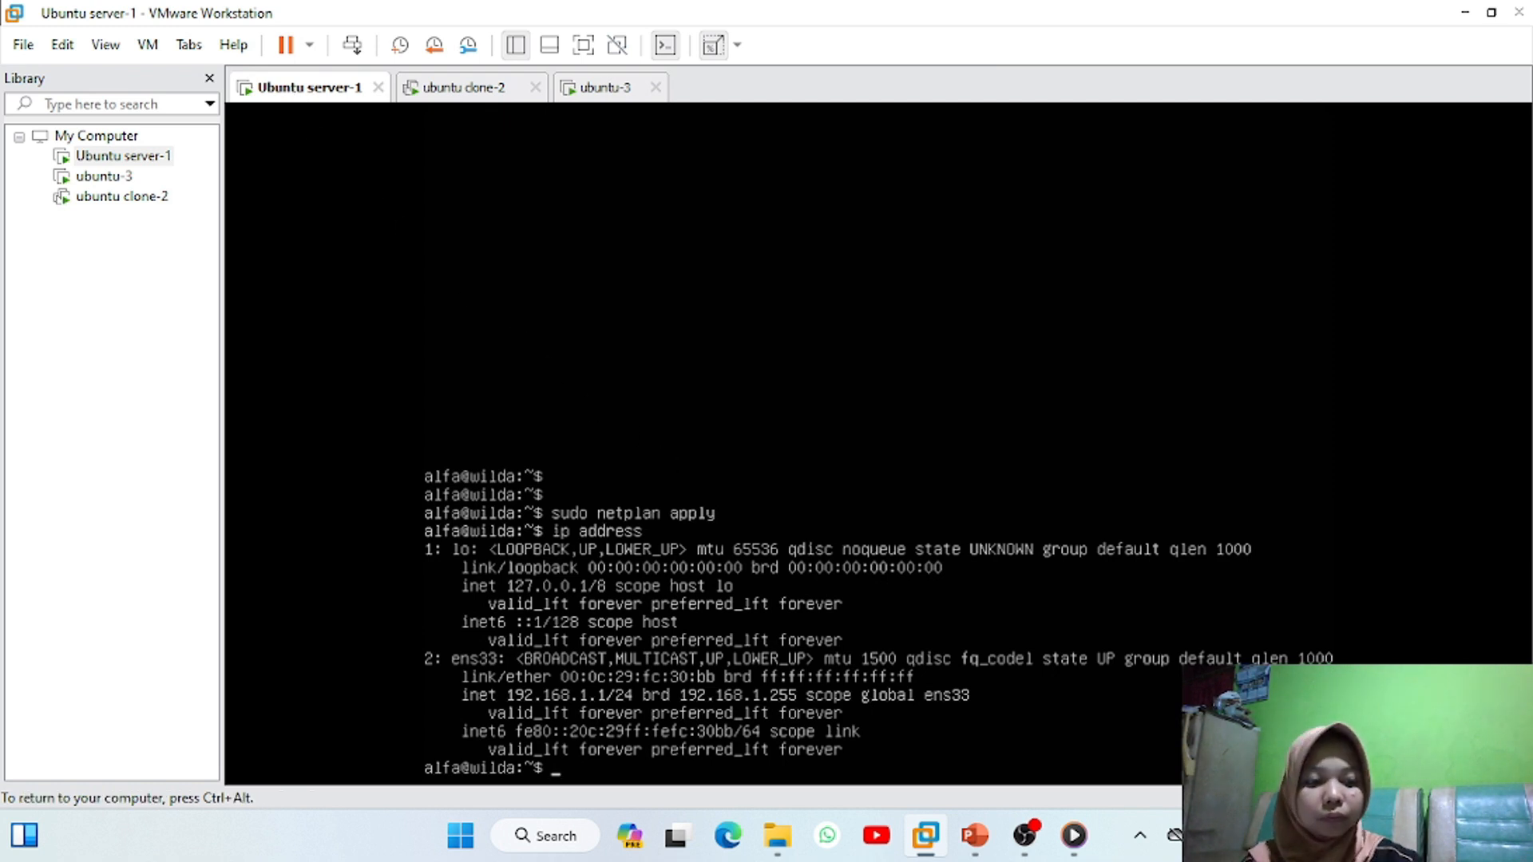
{"action": "key", "text": "Return"}
{"action": "key", "text": "Return"}
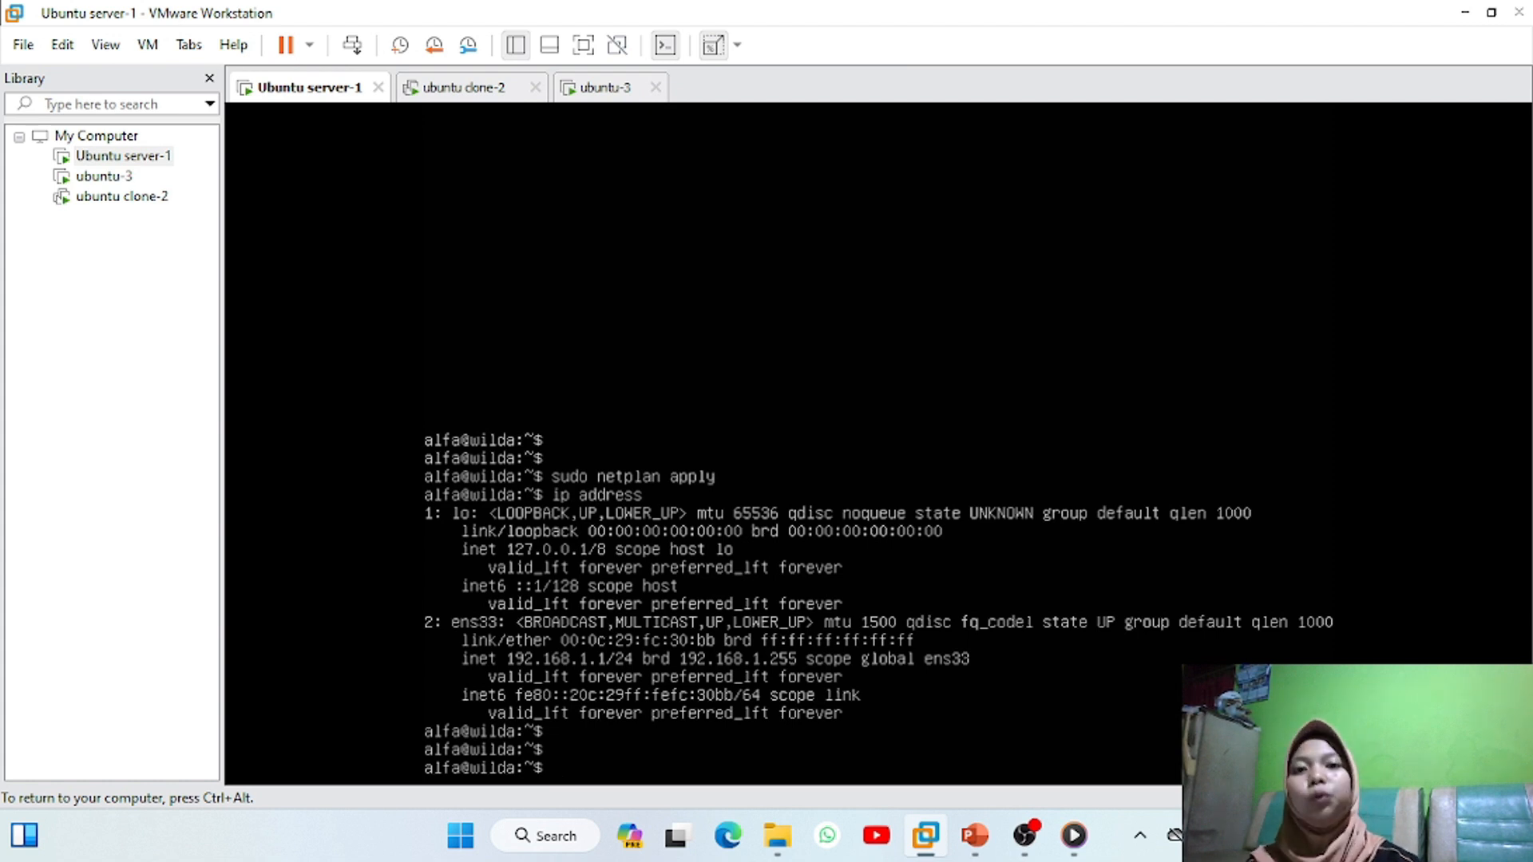
{"action": "key", "text": "Return"}
{"action": "type", "text": "ping 192.168.1.2"}
{"action": "key", "text": "Return"}
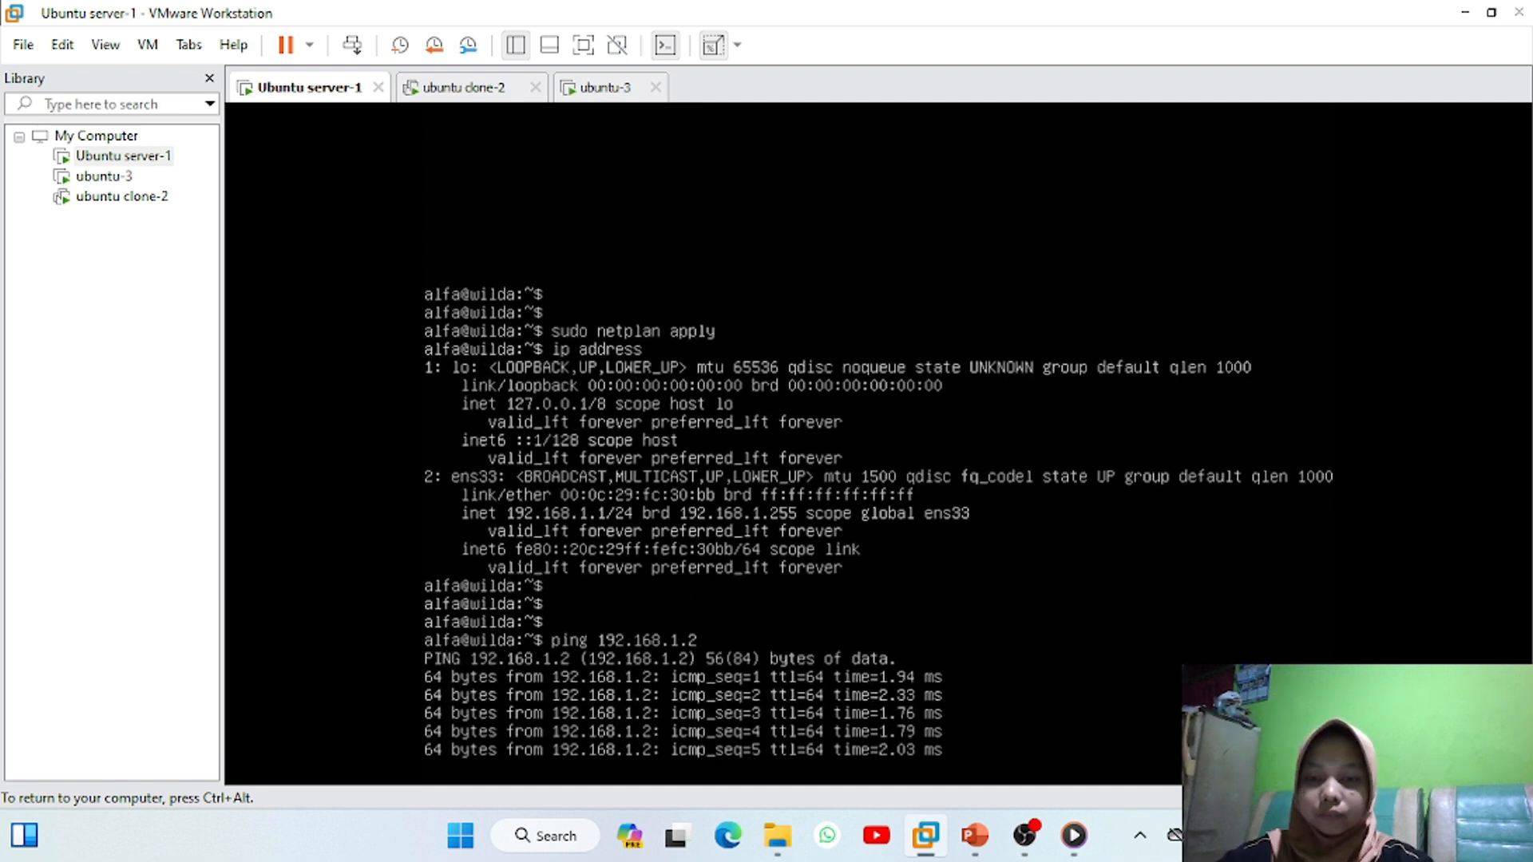
{"action": "key", "text": "ctrl+c"}
Ping 192.168.1.3 from Ubuntu server-1 and confirm no packet loss
{"action": "key", "text": "Return"}
{"action": "key", "text": "Return"}
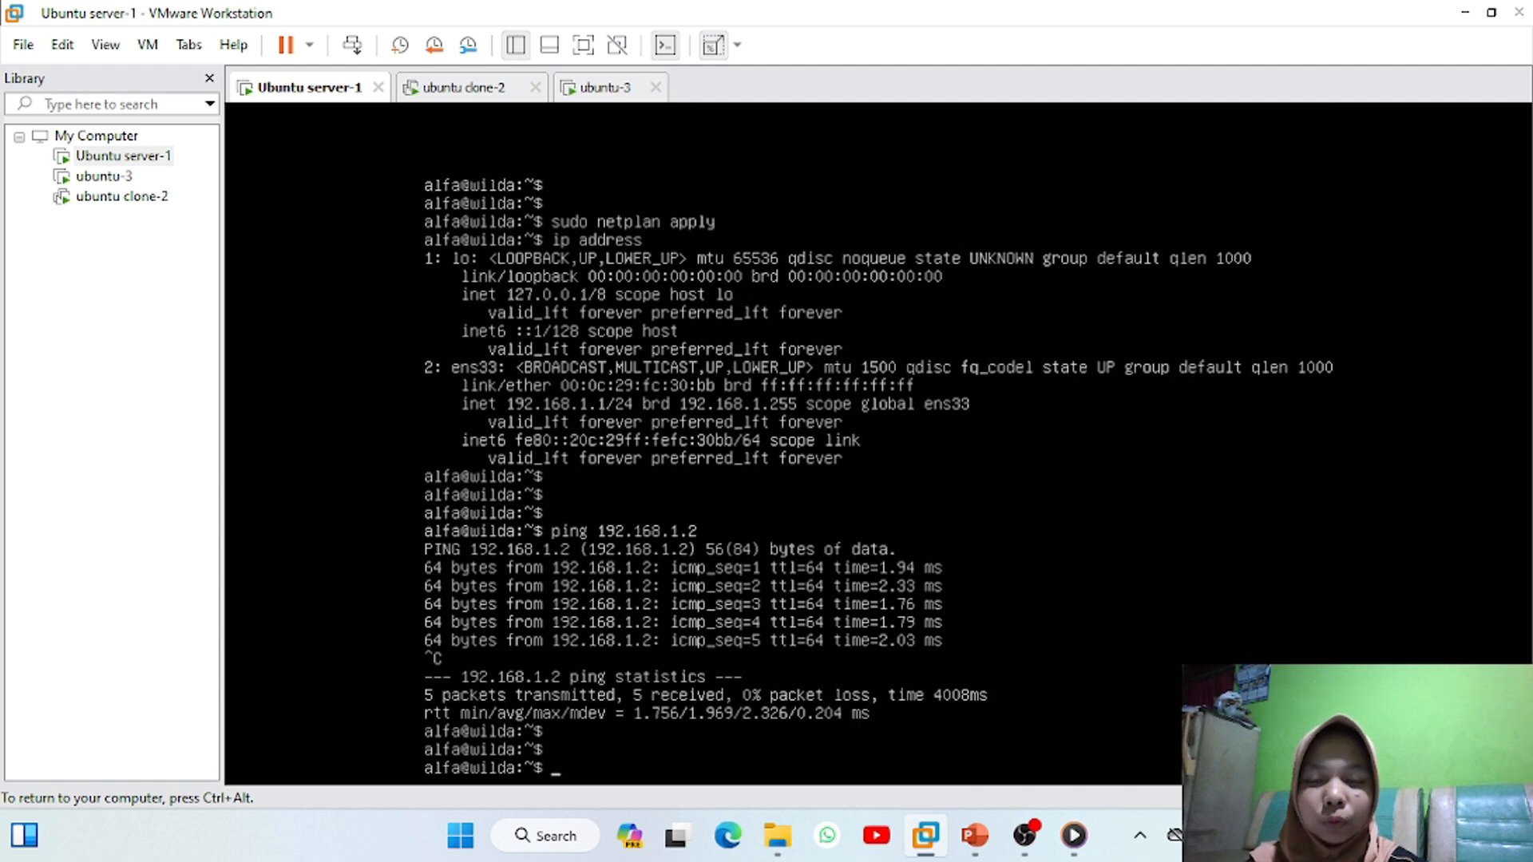
{"action": "type", "text": "ping 192.168.1.3"}
{"action": "key", "text": "Return"}
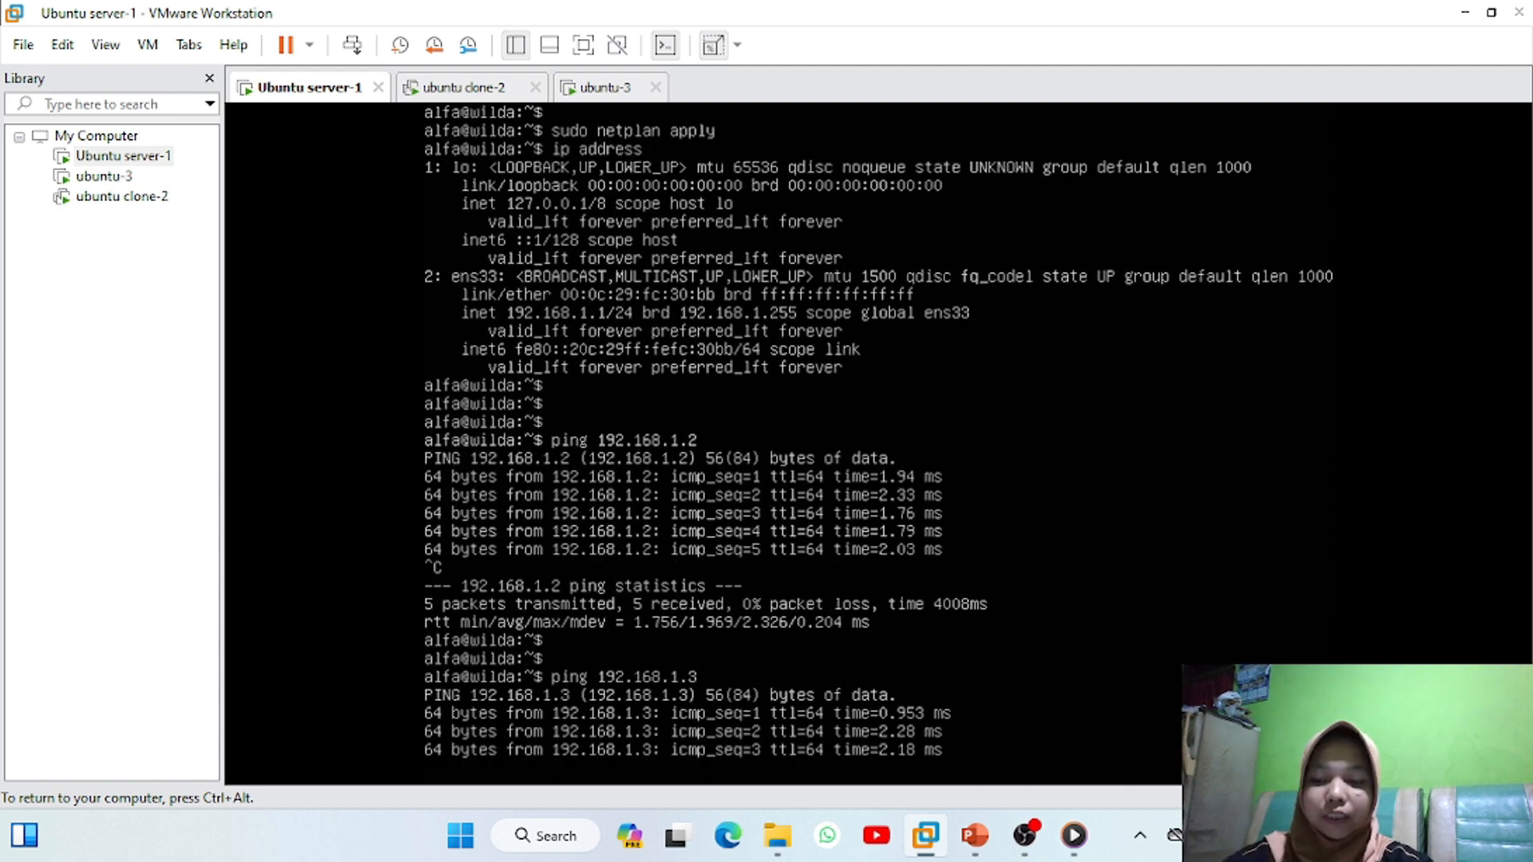
{"action": "key", "text": "ctrl+c"}
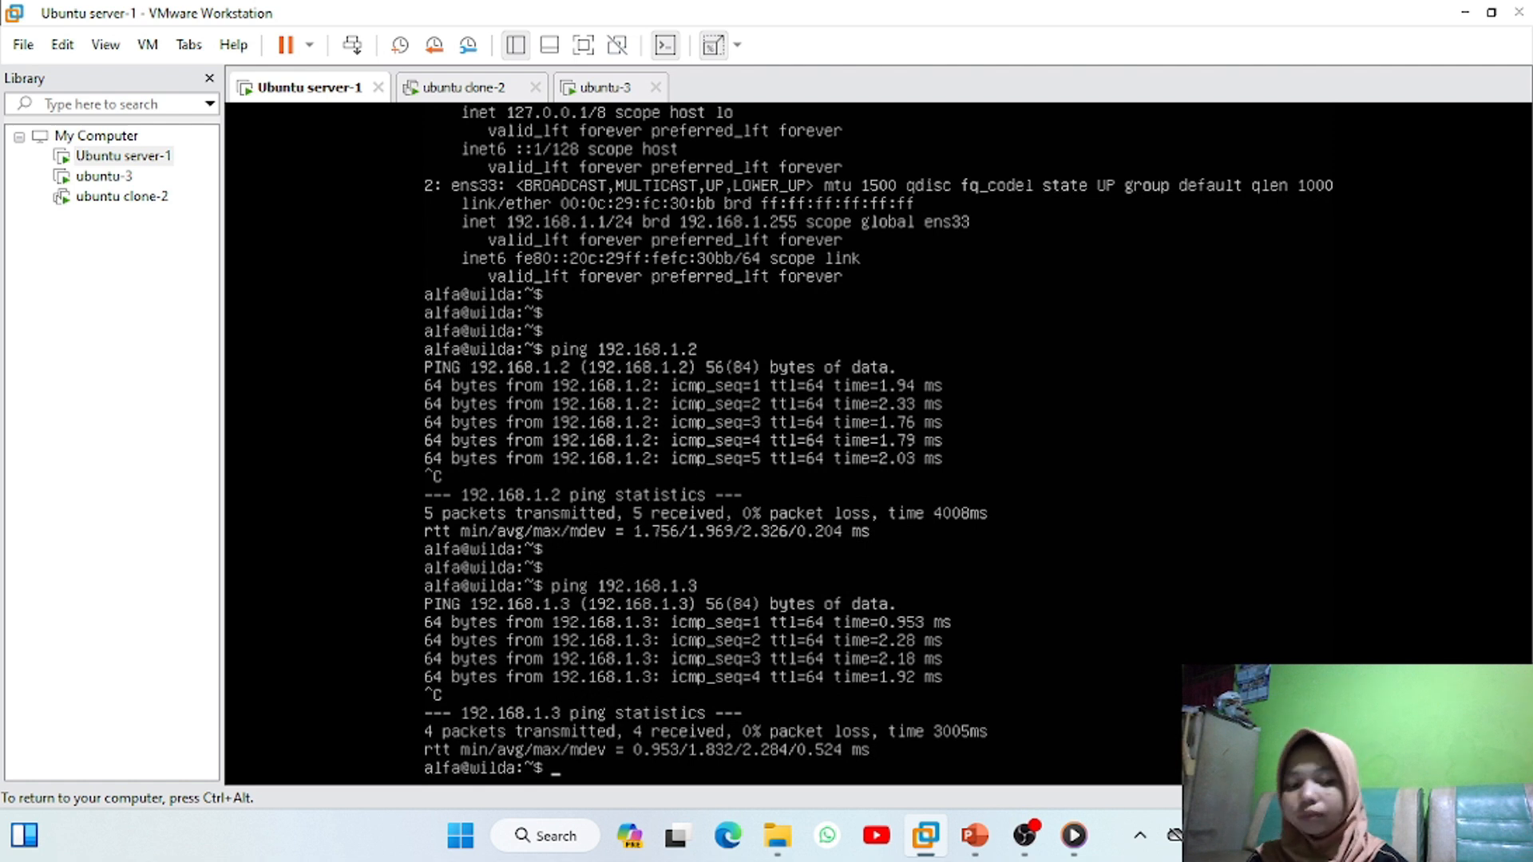
{"action": "key", "text": "Return"}
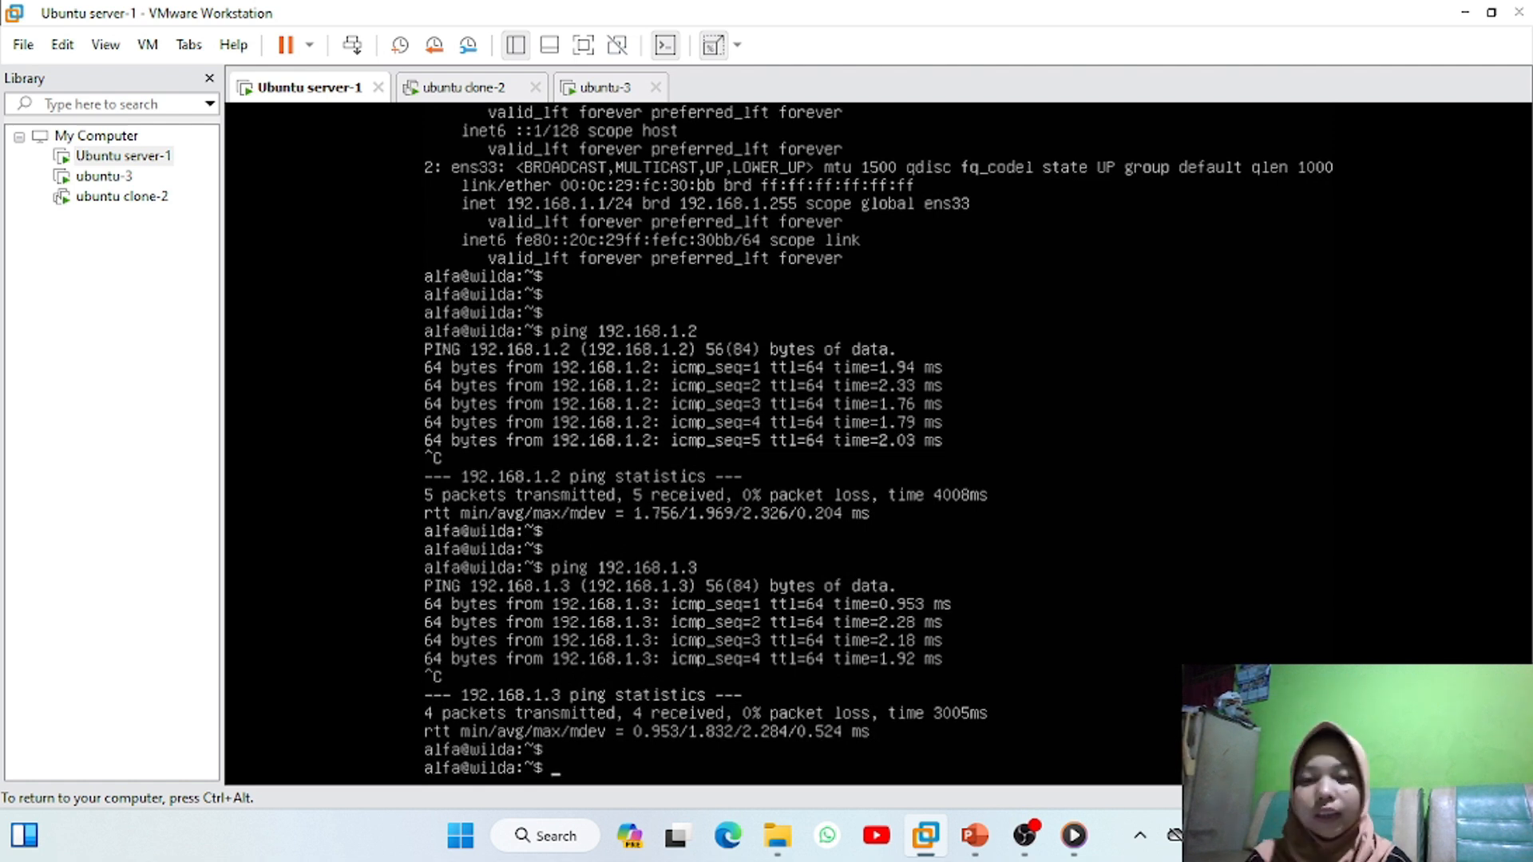
{"action": "key", "text": "ctrl+alt"}
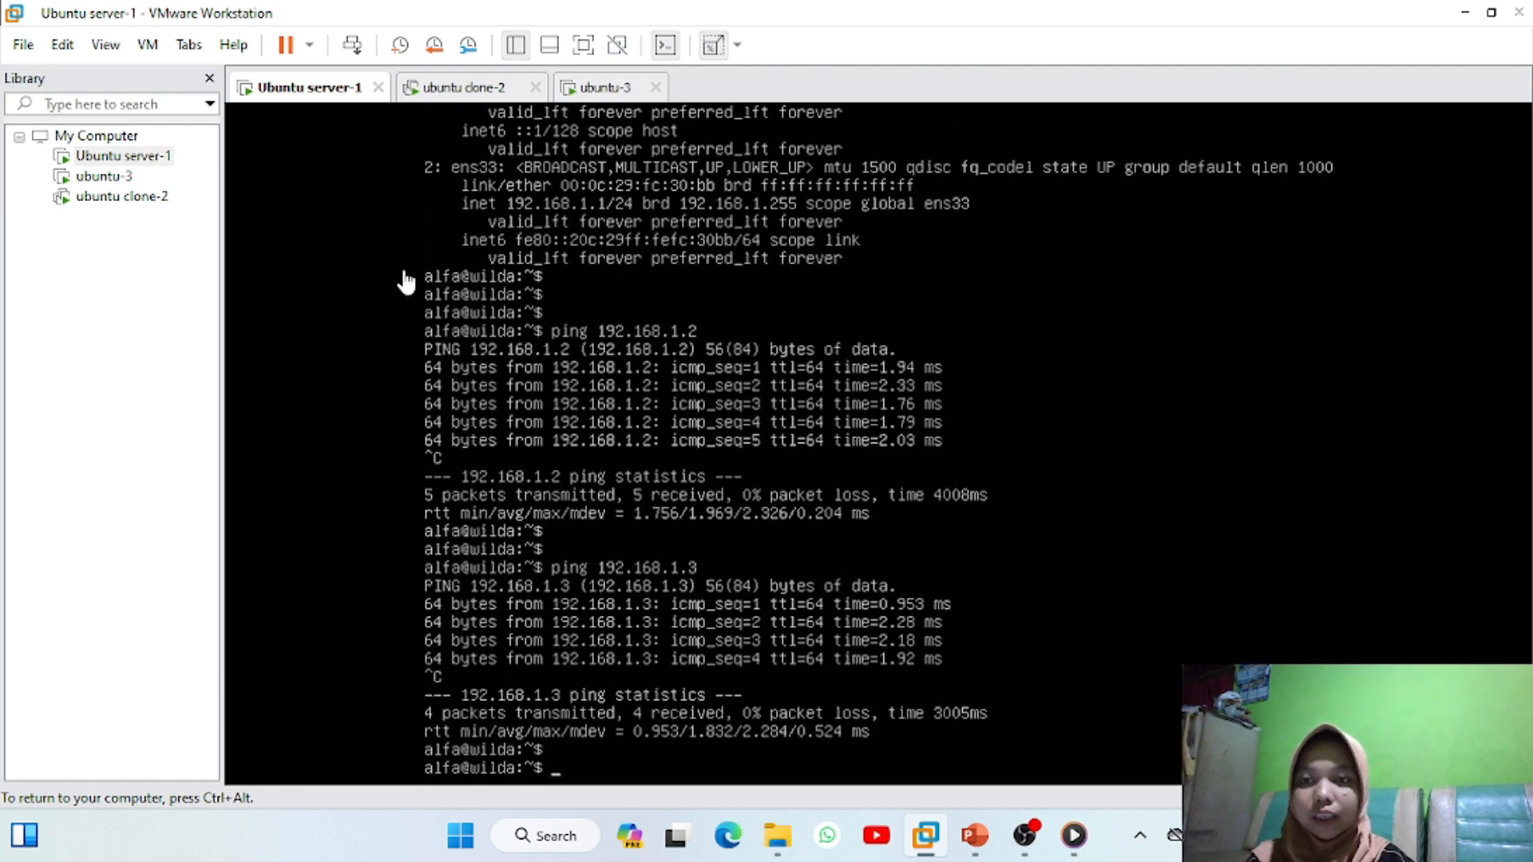